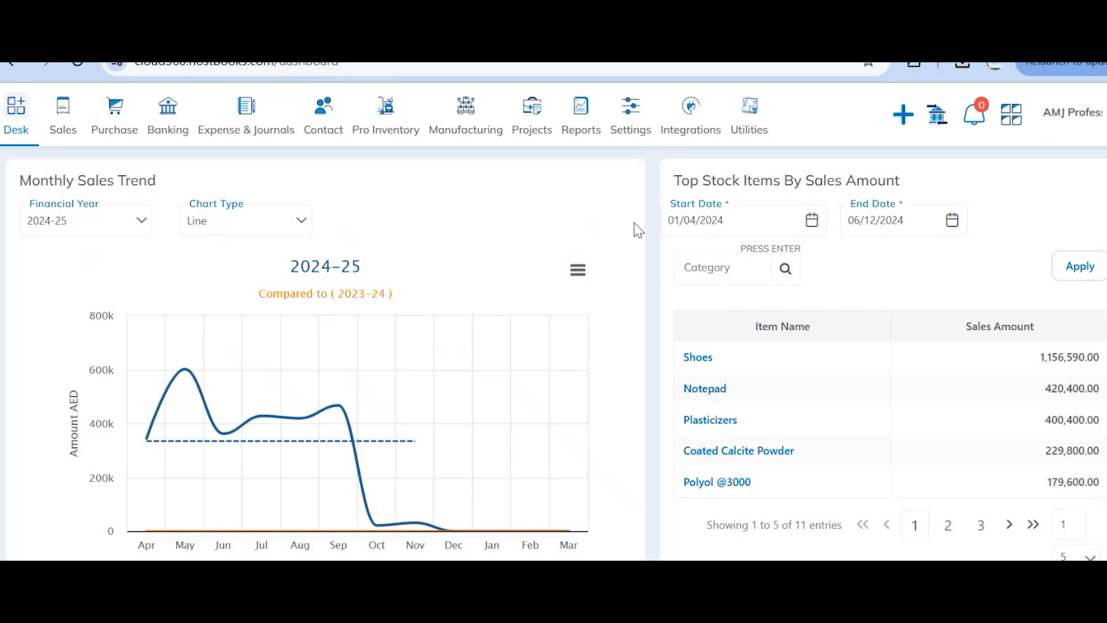
- Open the Pro Inventory item master list and review the record types available for creation
{"action": "left_click", "coordinate": [383, 110]}
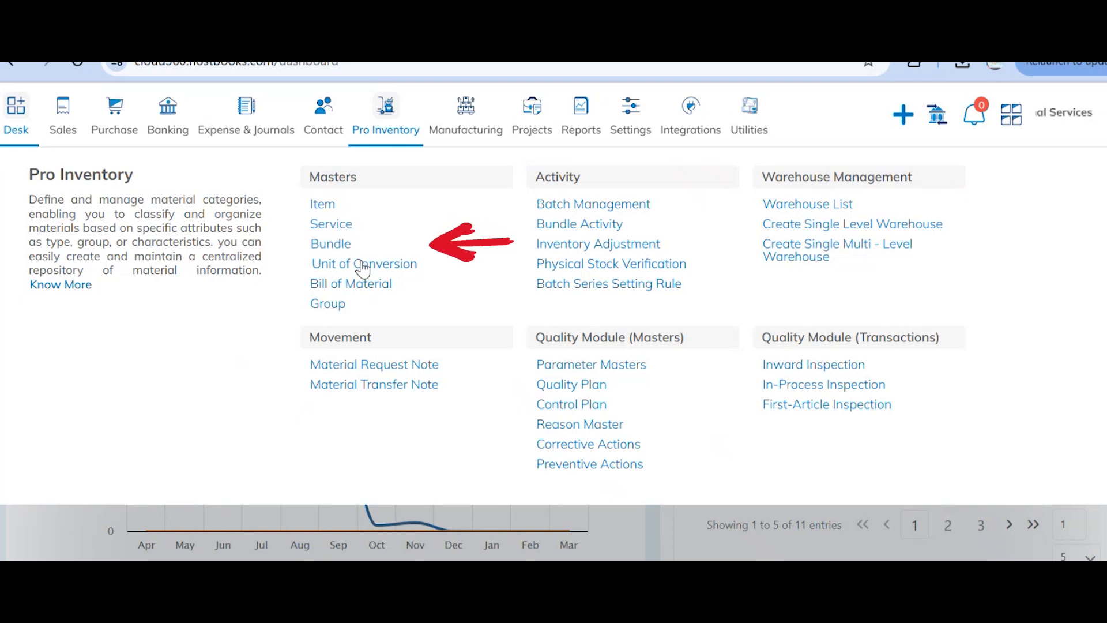
{"action": "left_click", "coordinate": [325, 209]}
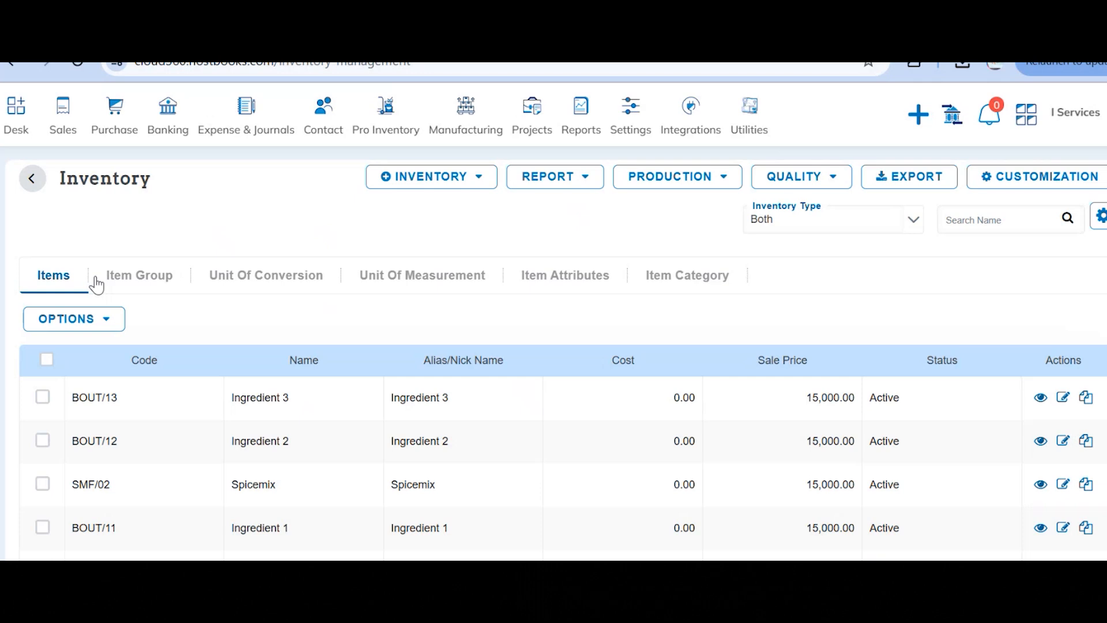
{"action": "left_click", "coordinate": [474, 180]}
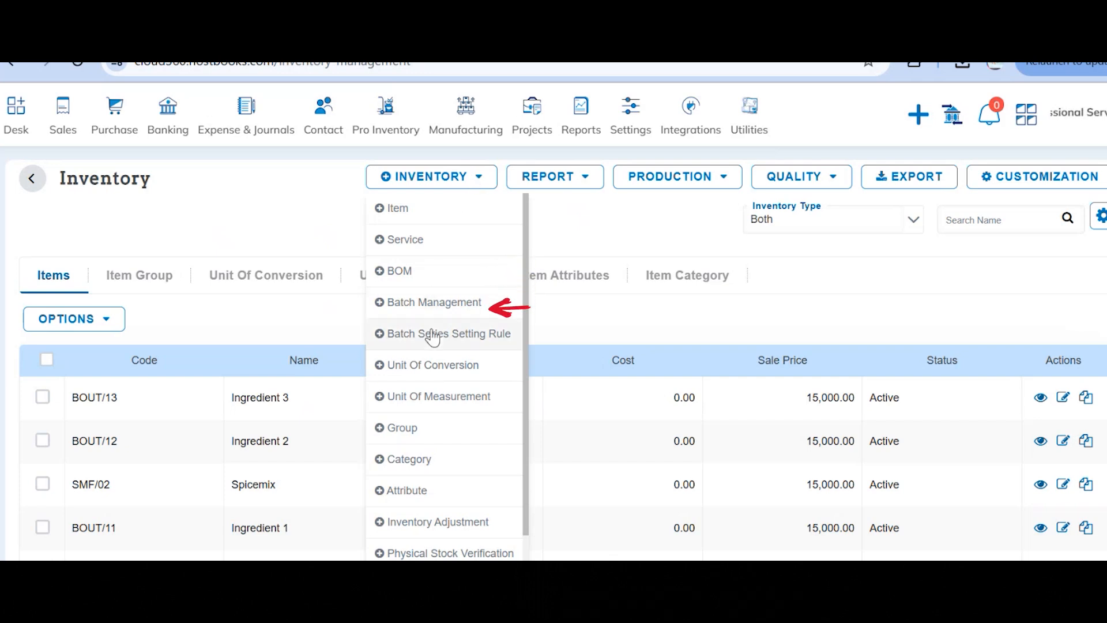
{"action": "scroll", "coordinate": [432, 334], "scroll_direction": "down", "scroll_amount": 1}
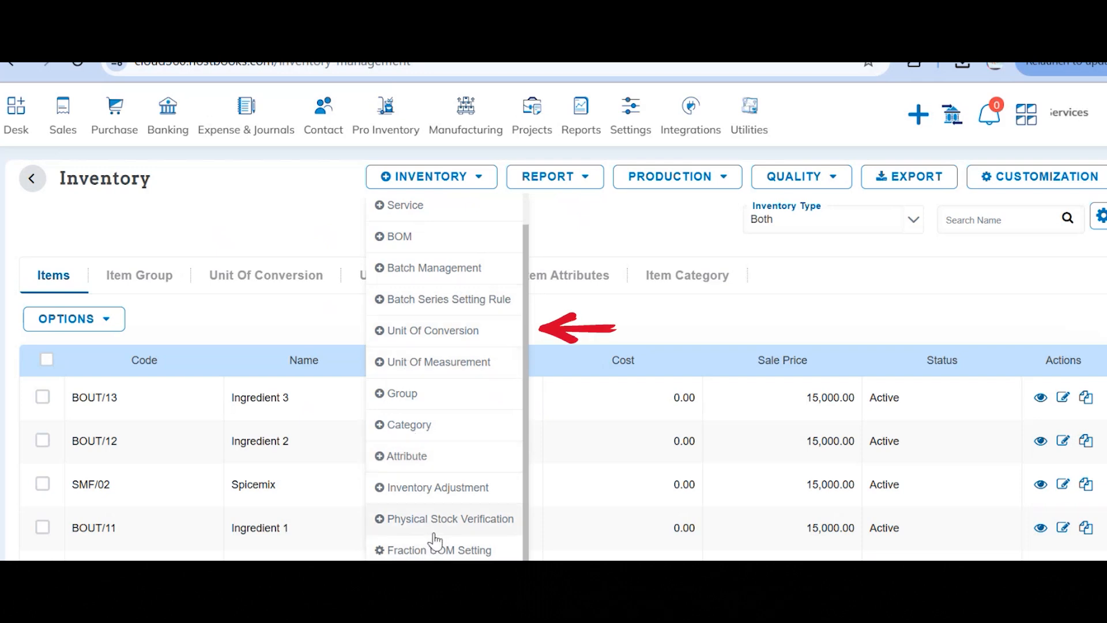
{"action": "scroll", "coordinate": [409, 250], "scroll_direction": "up", "scroll_amount": 2}
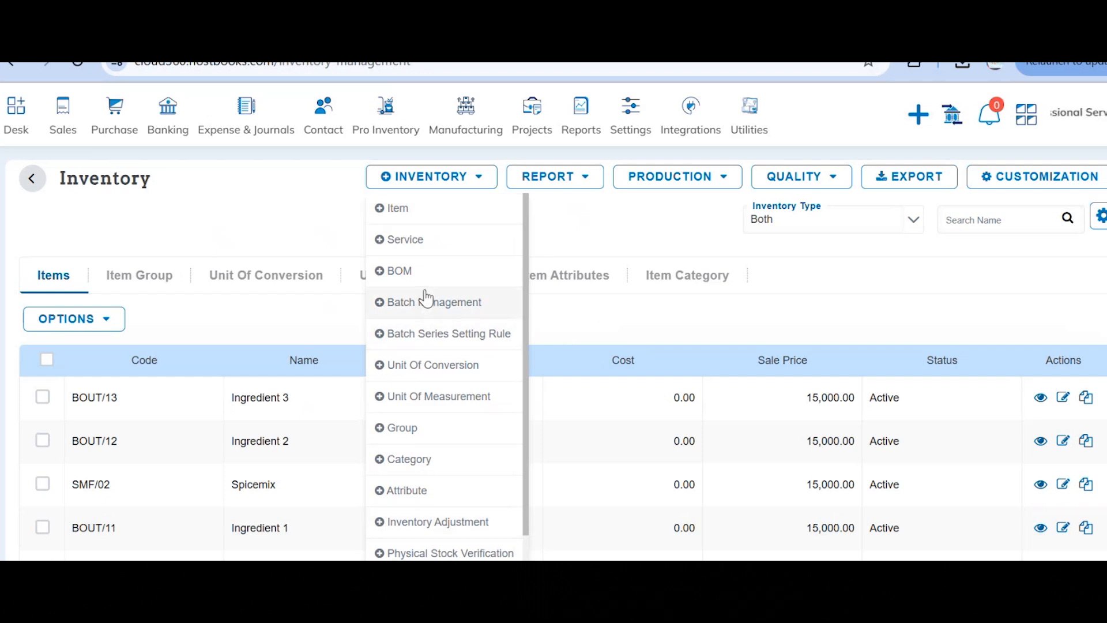
- Review the existing item groups and the item attributes with their sub-attributes
{"action": "left_click", "coordinate": [155, 280]}
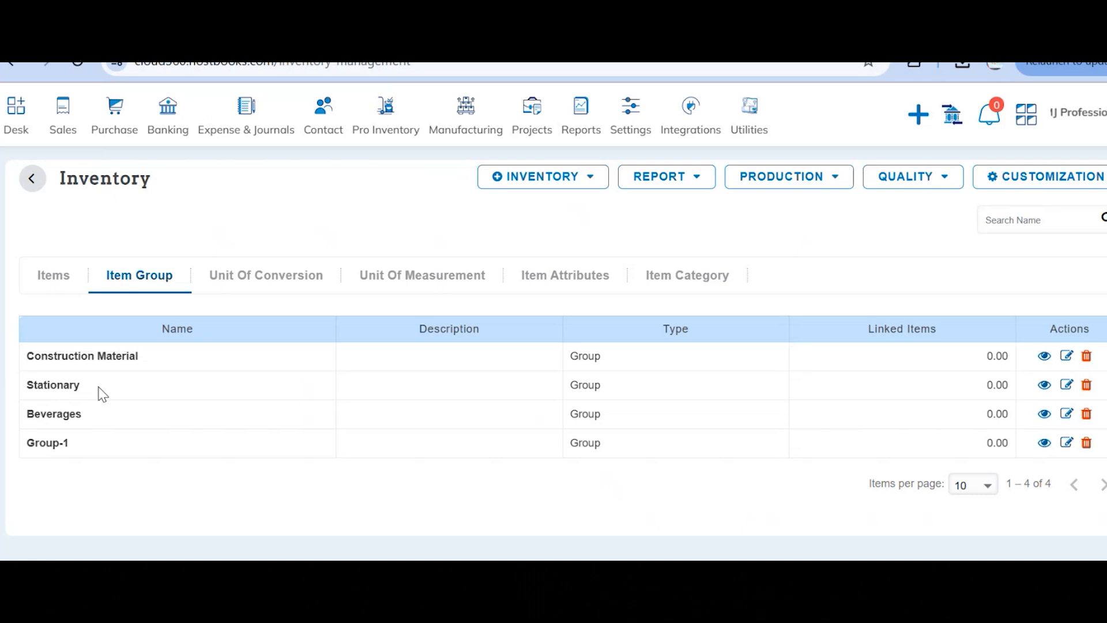
{"action": "left_click", "coordinate": [530, 287]}
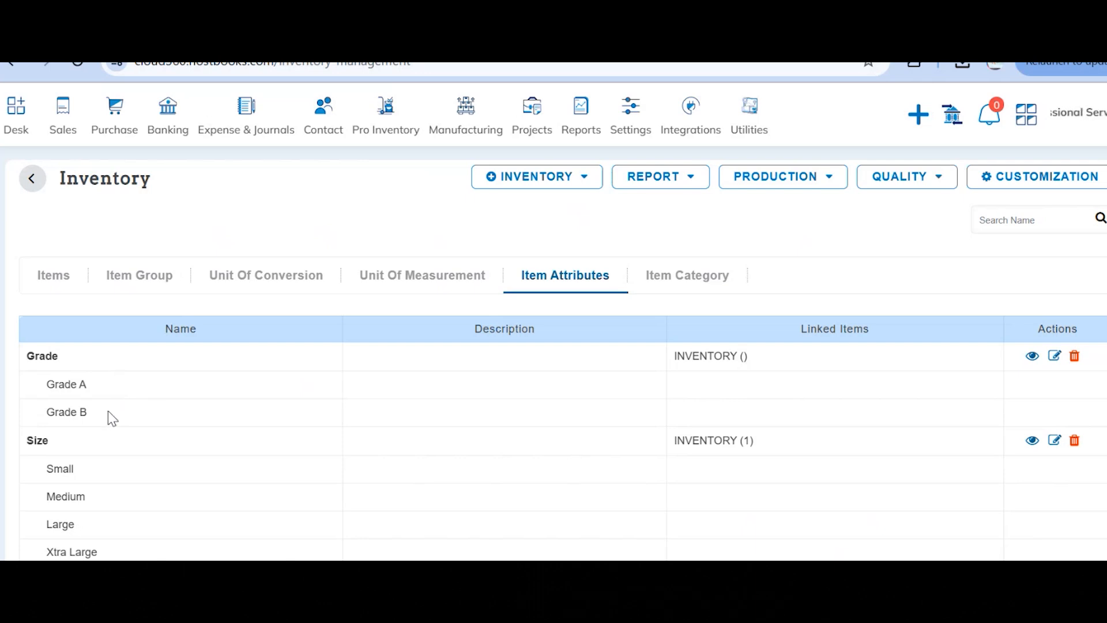
{"action": "scroll", "coordinate": [108, 411], "scroll_direction": "down", "scroll_amount": 1}
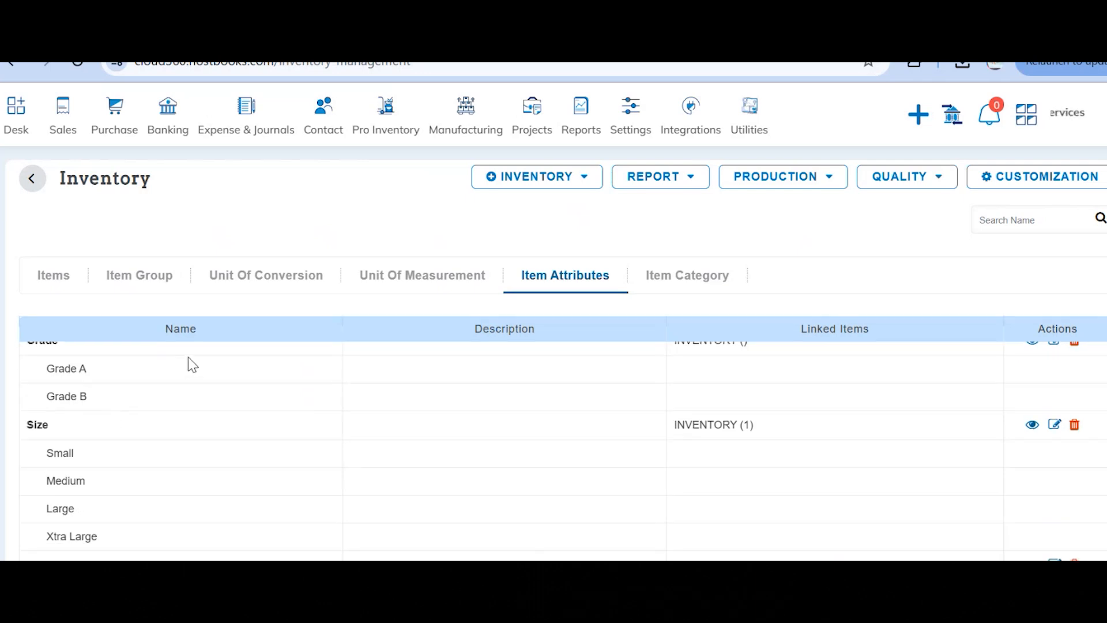
{"action": "scroll", "coordinate": [192, 364], "scroll_direction": "down", "scroll_amount": 1}
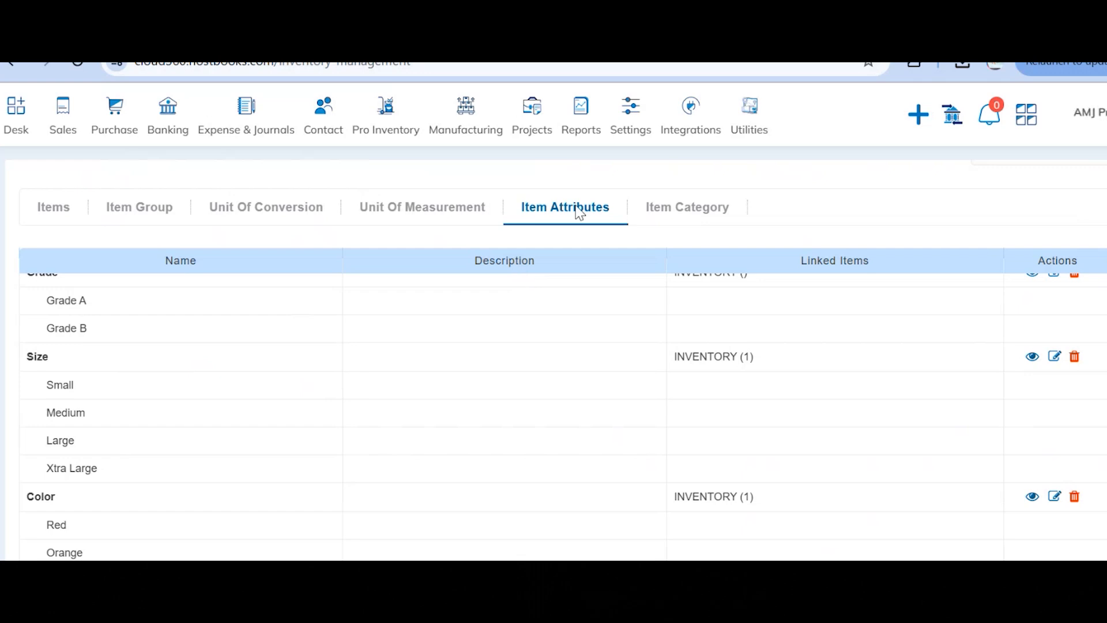
{"action": "scroll", "coordinate": [299, 235], "scroll_direction": "up", "scroll_amount": 1}
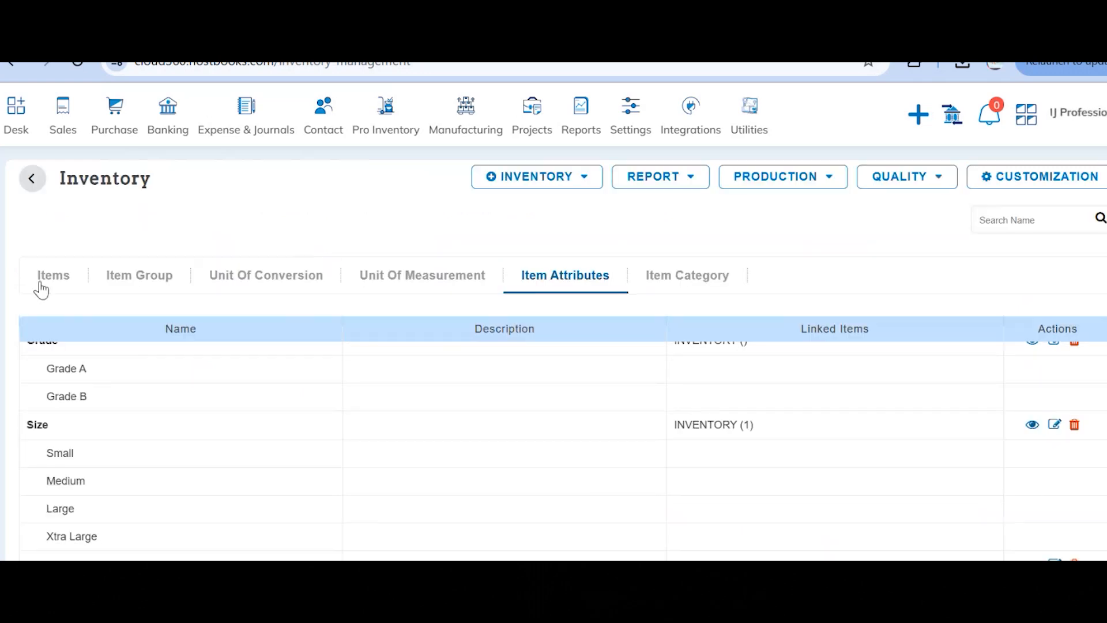
- Search the item list for "shoes" and open the Shoes item (MF/01) for editing
{"action": "left_click", "coordinate": [35, 282]}
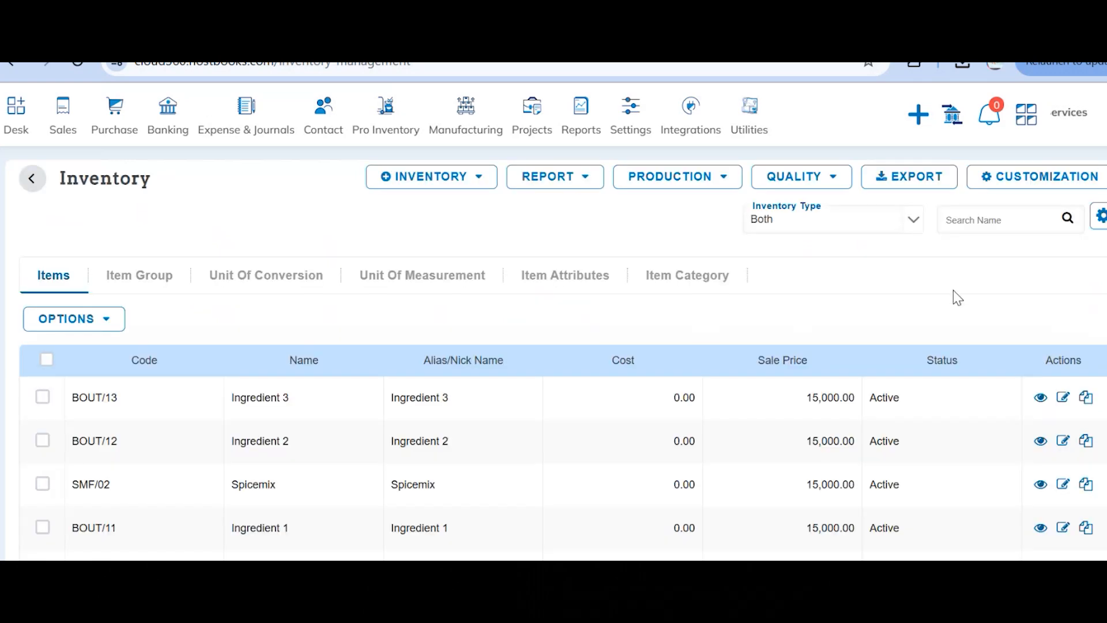
{"action": "scroll", "coordinate": [554, 467], "scroll_direction": "down", "scroll_amount": 2}
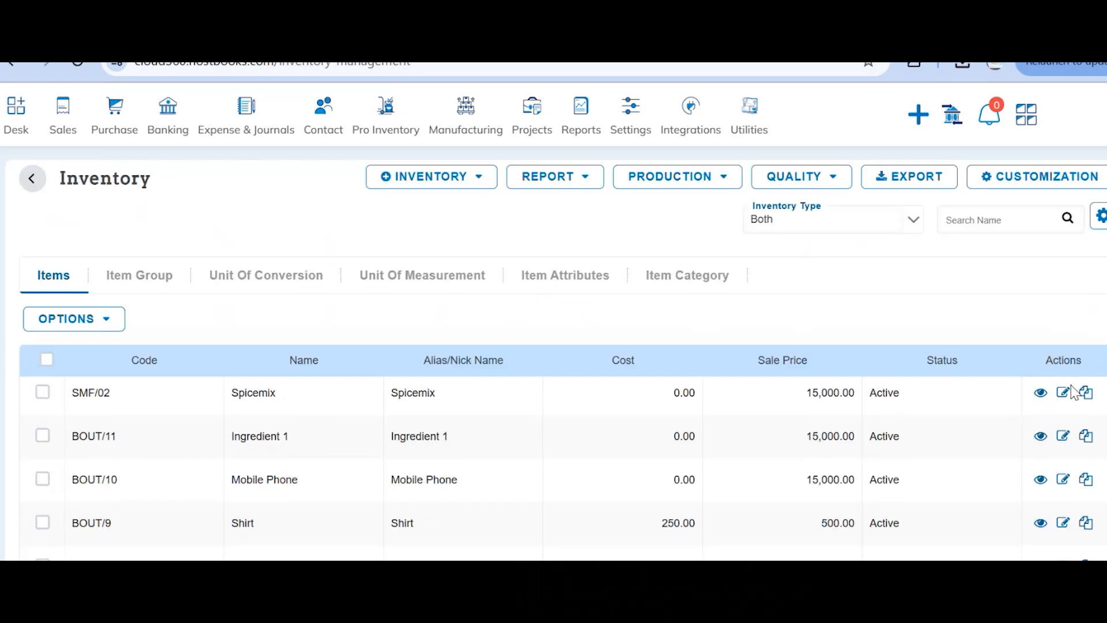
{"action": "left_click", "coordinate": [985, 219]}
{"action": "type", "text": "shoe"}
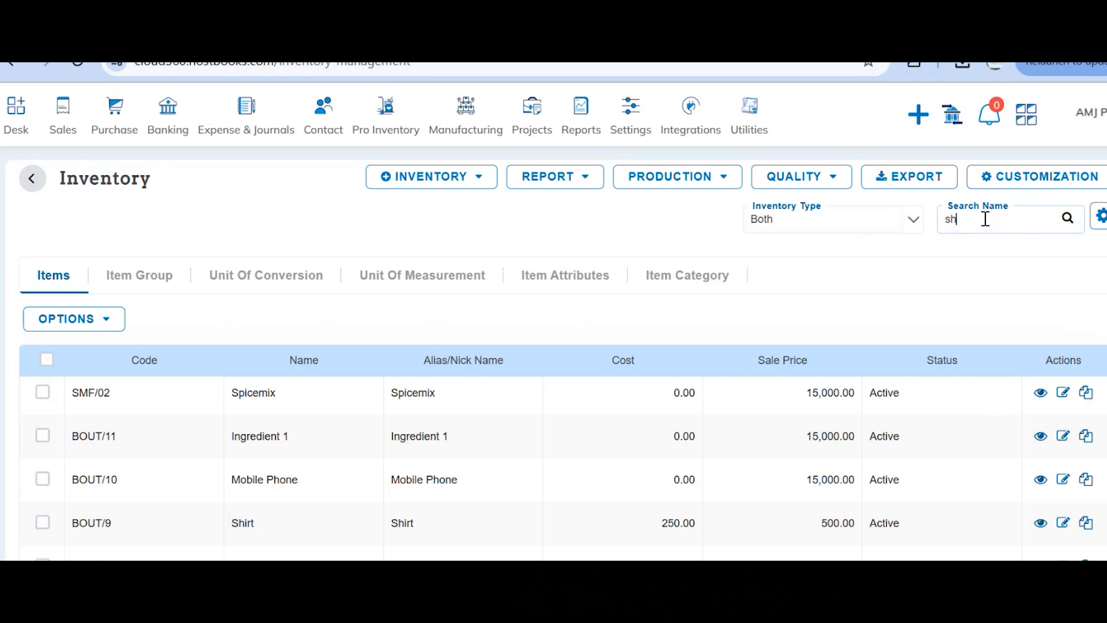
{"action": "key", "text": "BackSpace"}
{"action": "type", "text": "es"}
{"action": "key", "text": "Return"}
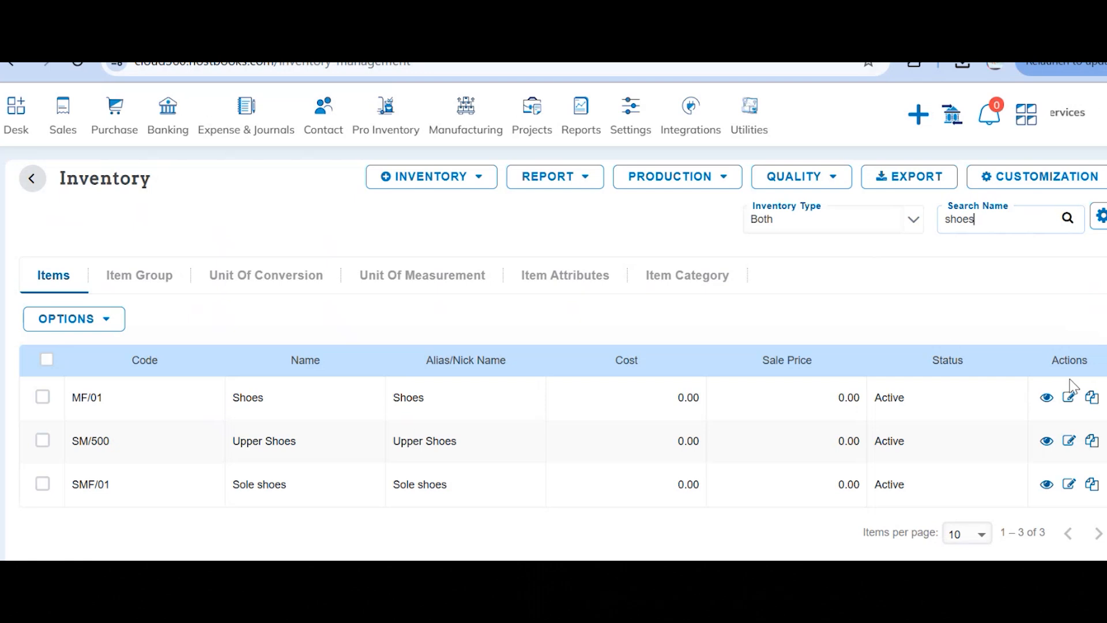
{"action": "left_click", "coordinate": [1072, 399]}
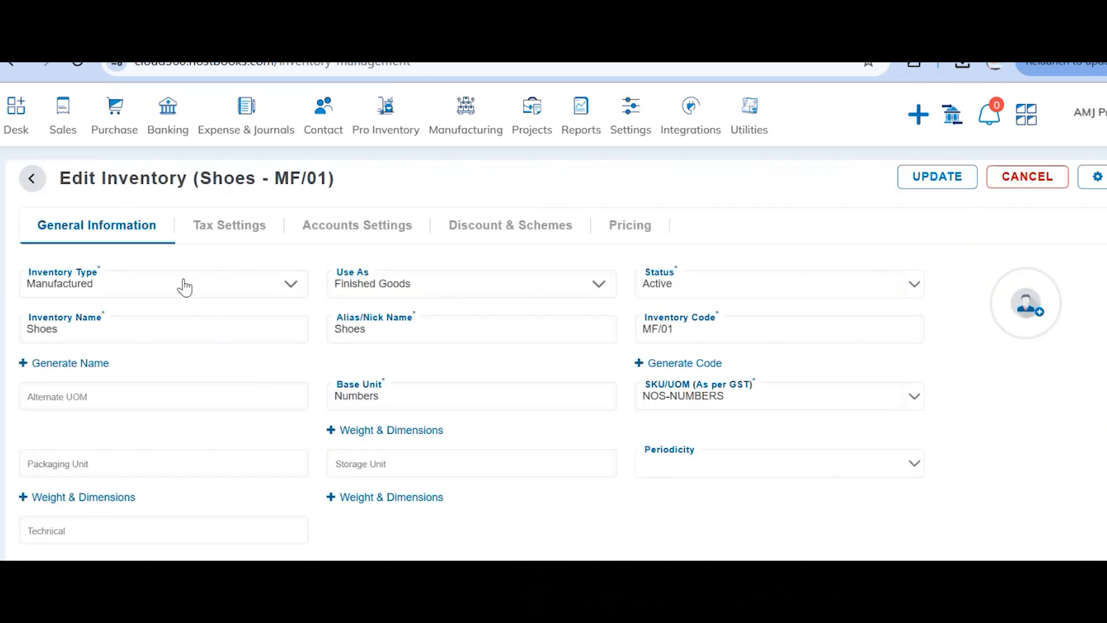
- Examine the Inventory Type and Use As choices of the Shoes item without changing them
{"action": "left_click", "coordinate": [176, 289]}
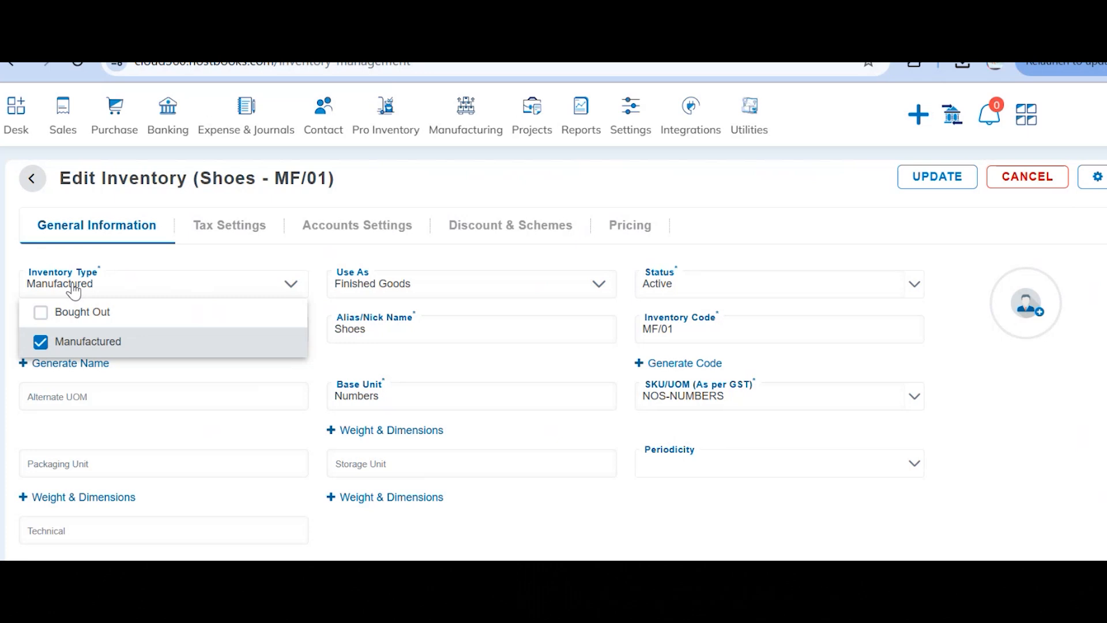
{"action": "left_click", "coordinate": [380, 291]}
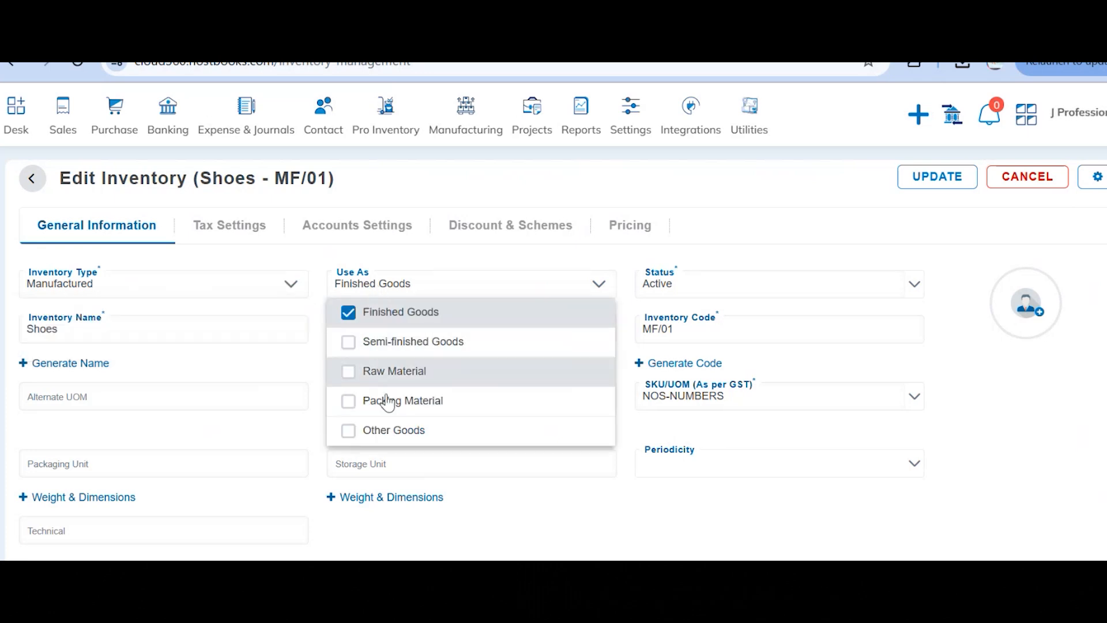
{"action": "left_click", "coordinate": [288, 351]}
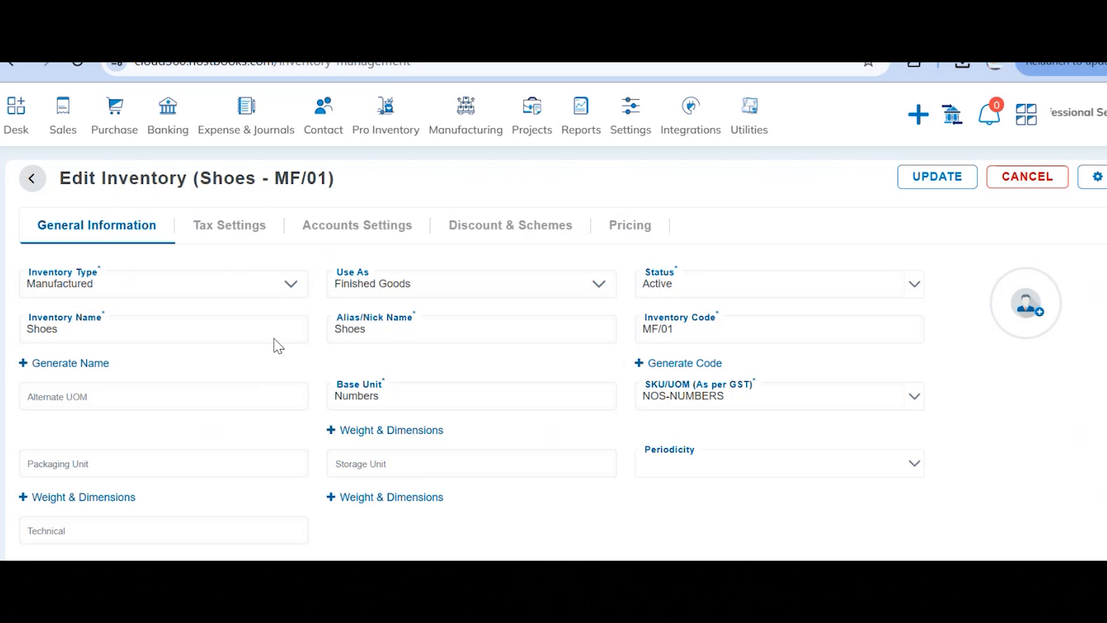
{"action": "left_click", "coordinate": [155, 290]}
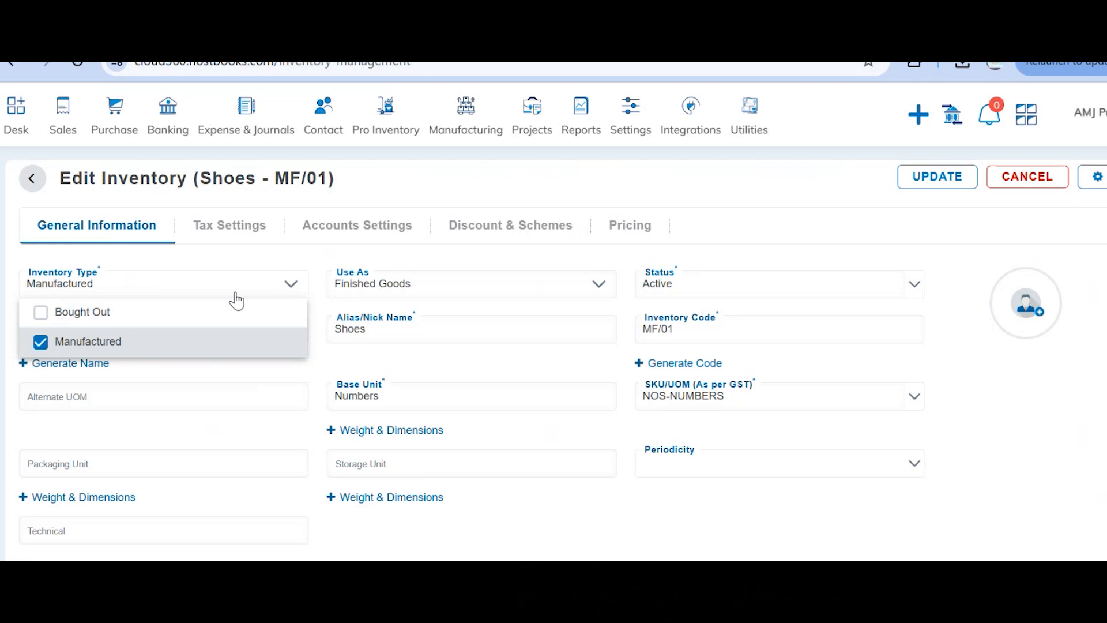
{"action": "left_click", "coordinate": [199, 260]}
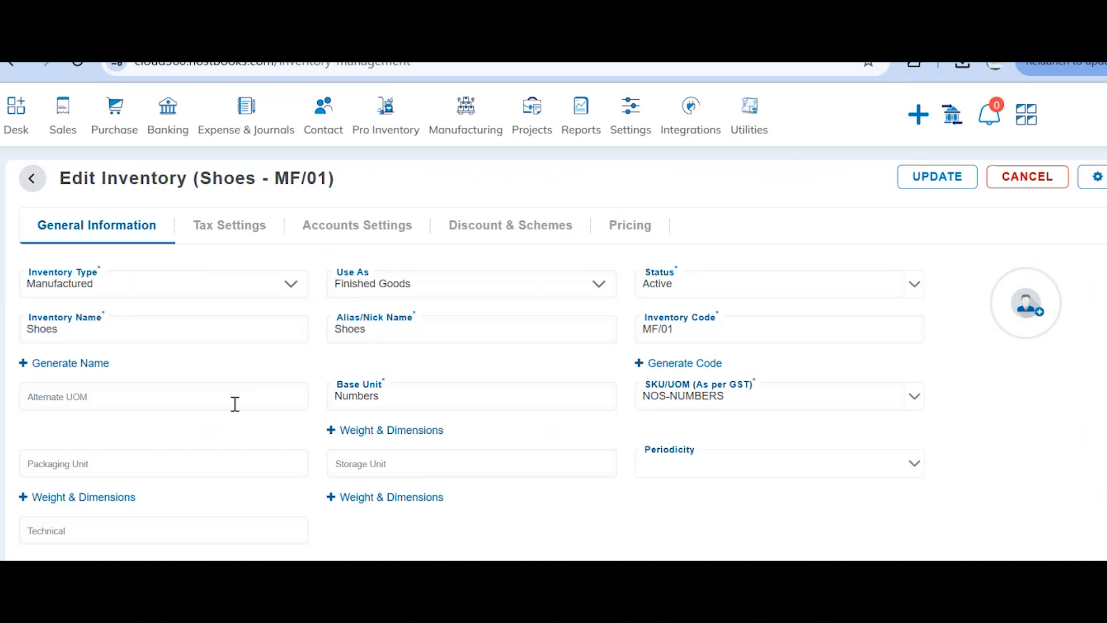
- Enable Batch Tracking for the Shoes item
{"action": "scroll", "coordinate": [235, 404], "scroll_direction": "down", "scroll_amount": 2}
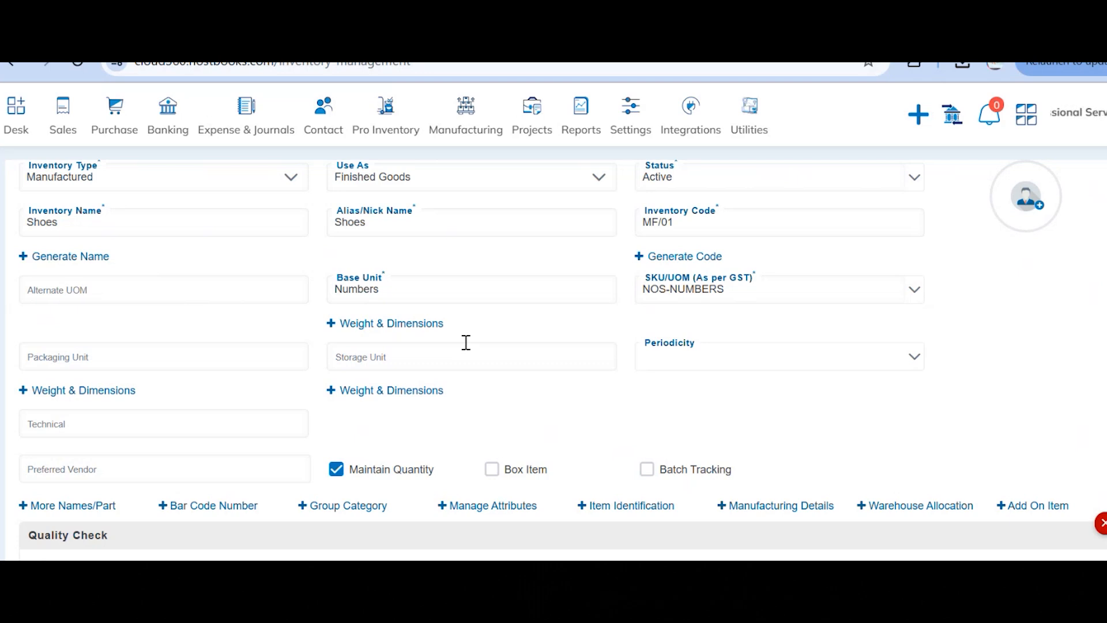
{"action": "scroll", "coordinate": [153, 481], "scroll_direction": "down", "scroll_amount": 2}
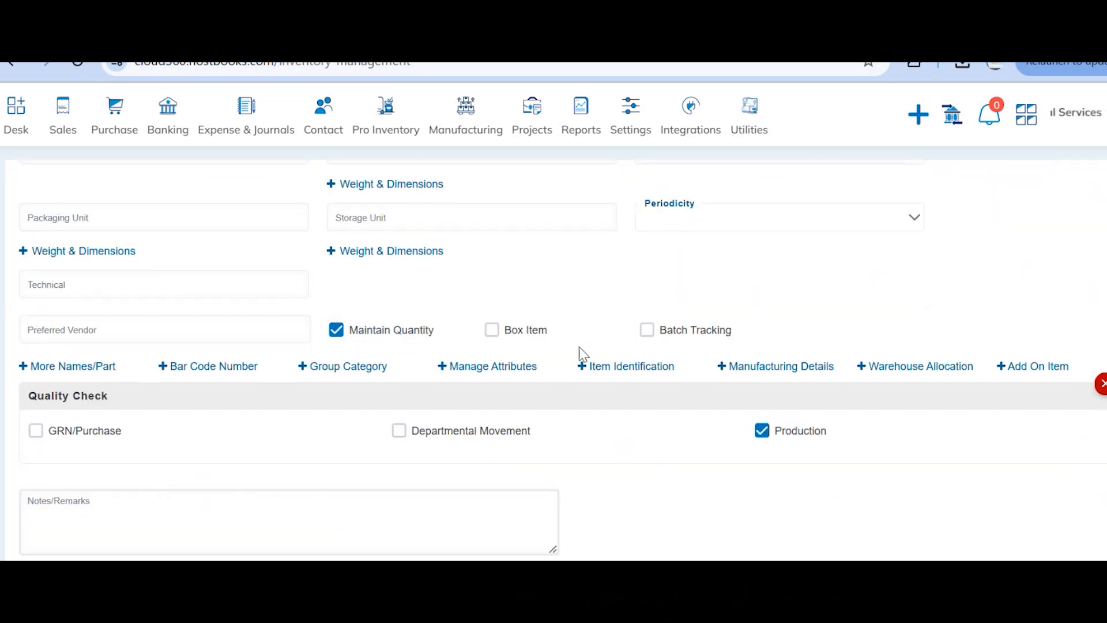
{"action": "left_click", "coordinate": [647, 331]}
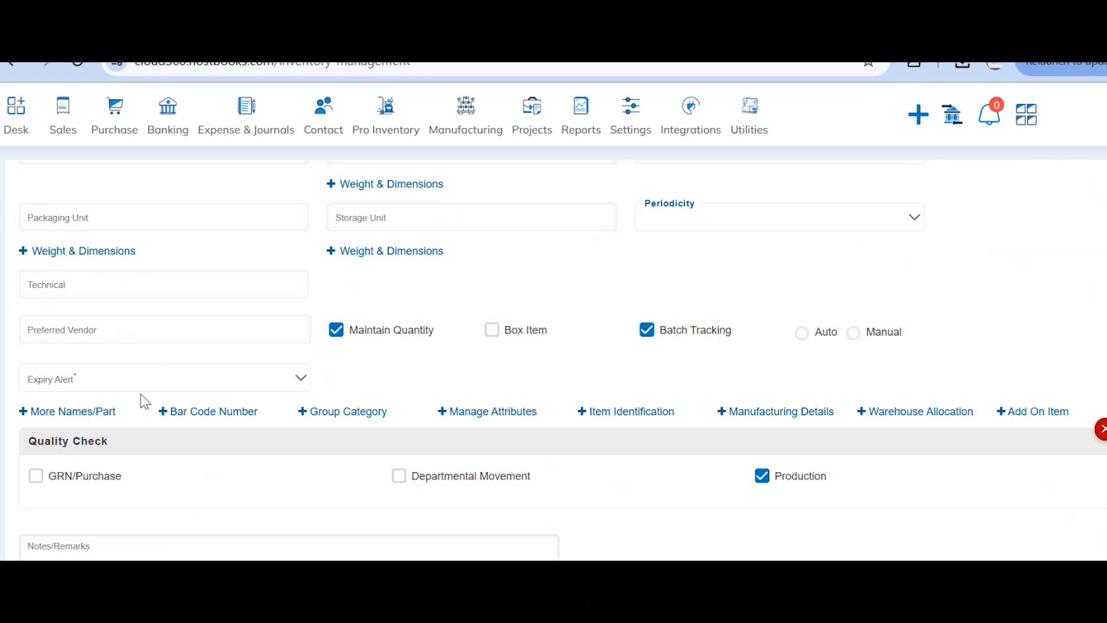
- Add the Bar Code Number and Group Category sections to the item and display the available groups
{"action": "left_click", "coordinate": [236, 411]}
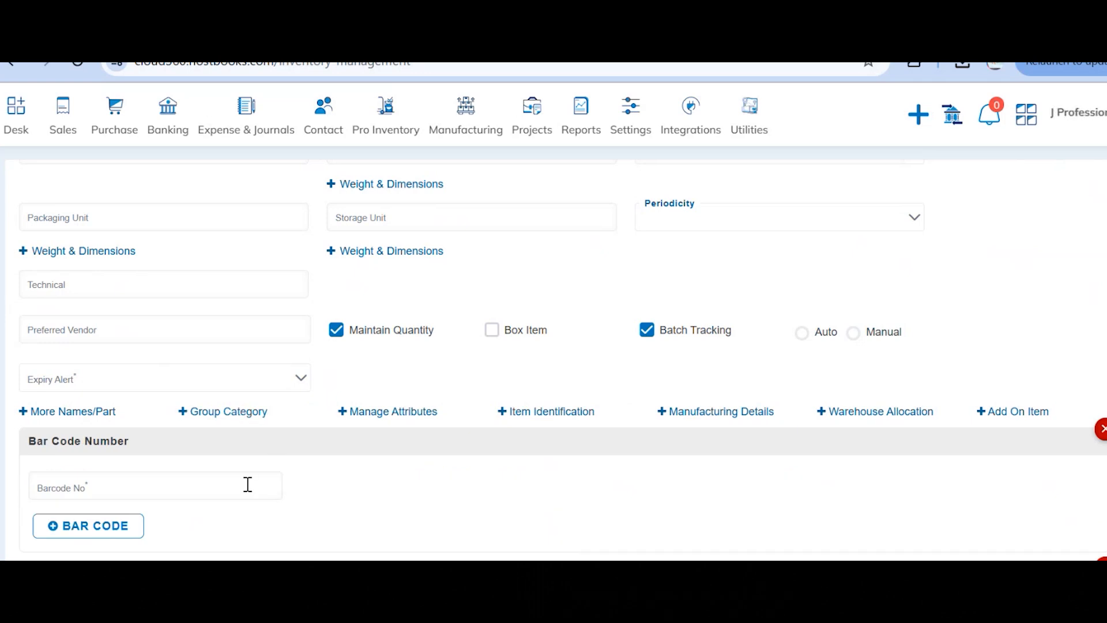
{"action": "left_click", "coordinate": [207, 421]}
{"action": "left_click", "coordinate": [138, 455]}
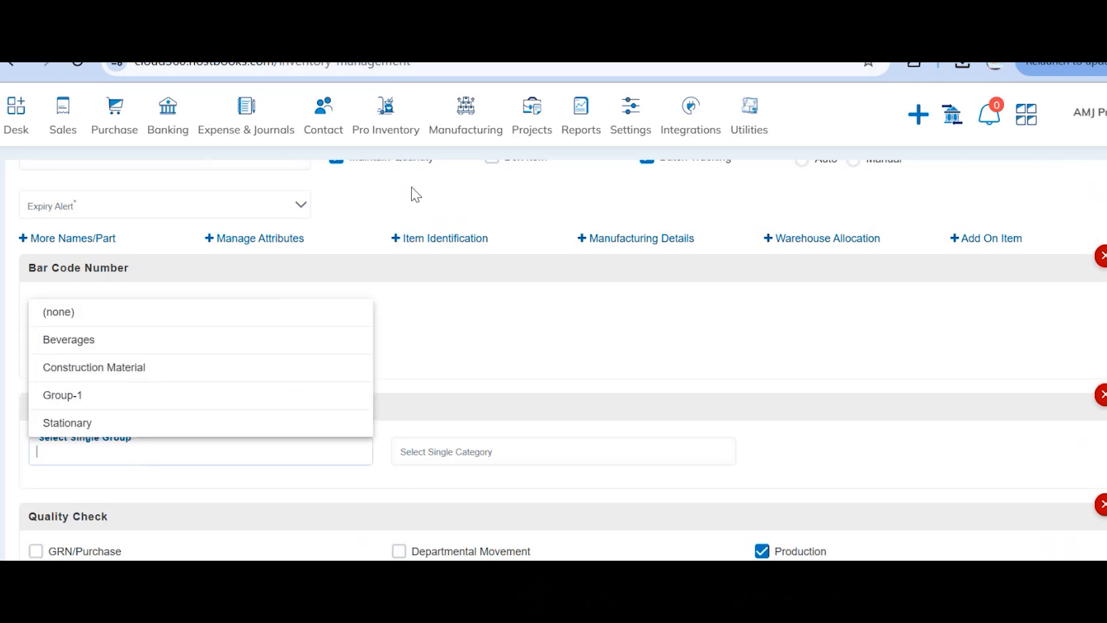
- Add the Item Identification section and enable its Other (specify) identifier
{"action": "left_click", "coordinate": [415, 240]}
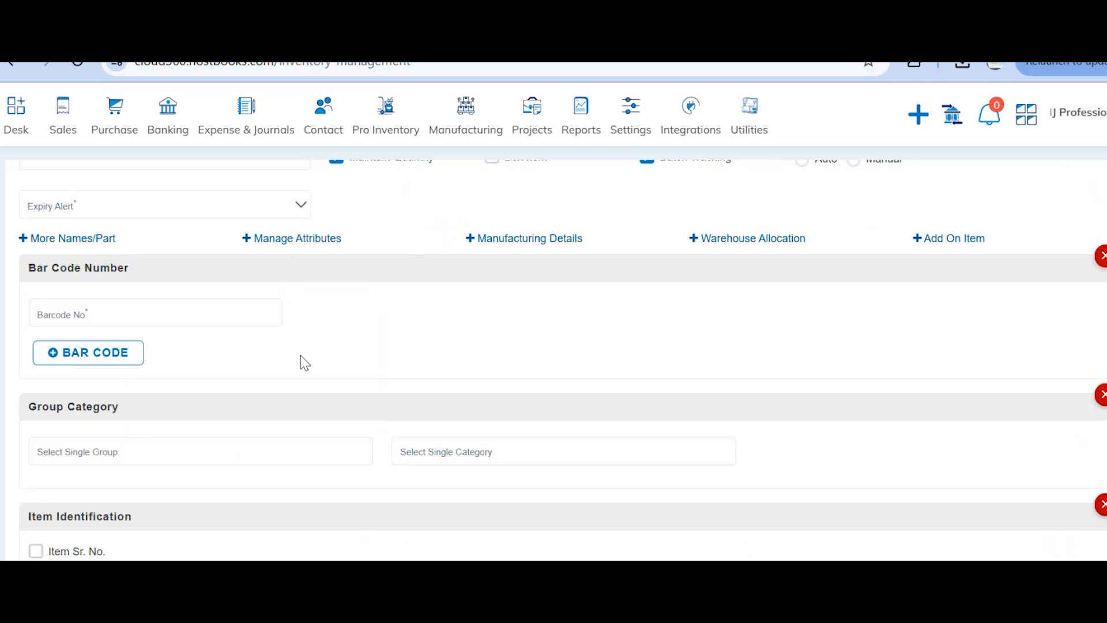
{"action": "scroll", "coordinate": [299, 361], "scroll_direction": "down", "scroll_amount": 3}
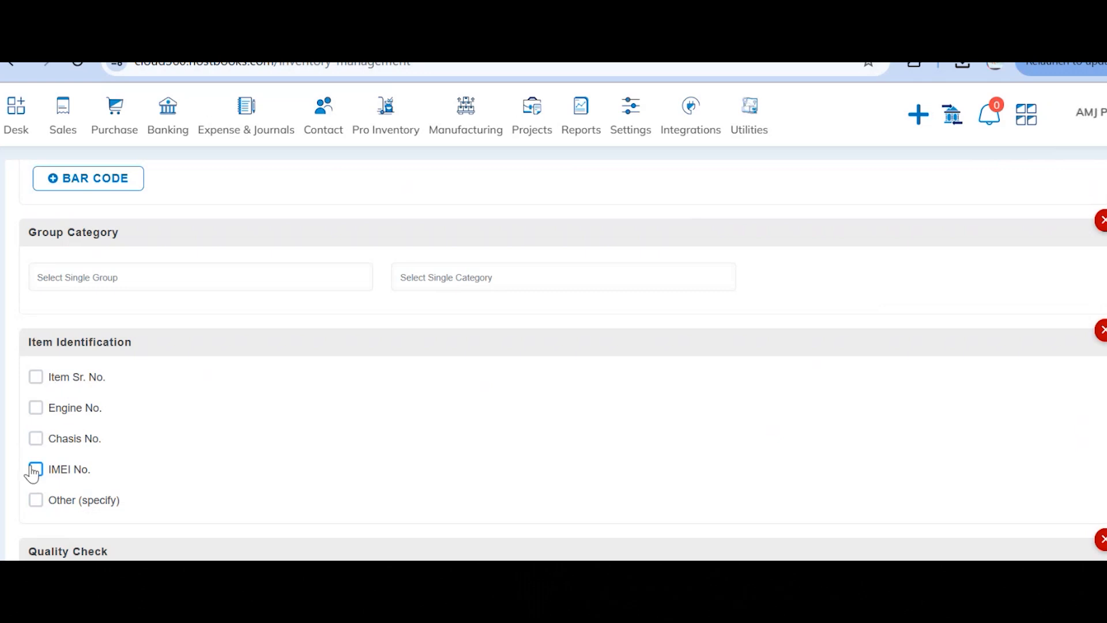
{"action": "left_click", "coordinate": [34, 501]}
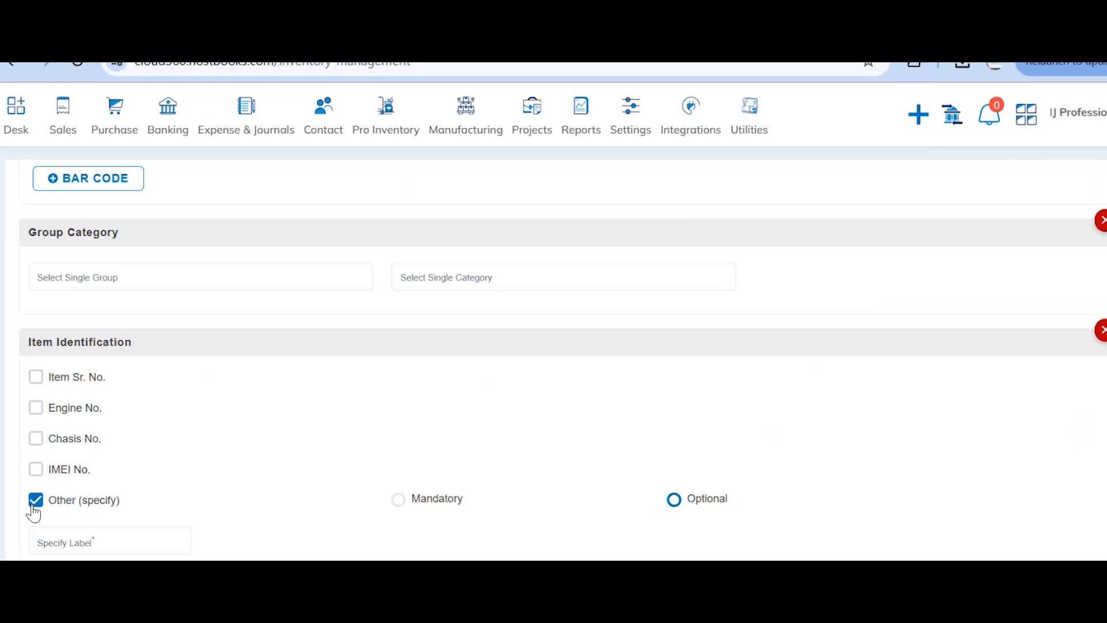
{"action": "scroll", "coordinate": [260, 456], "scroll_direction": "down", "scroll_amount": 1}
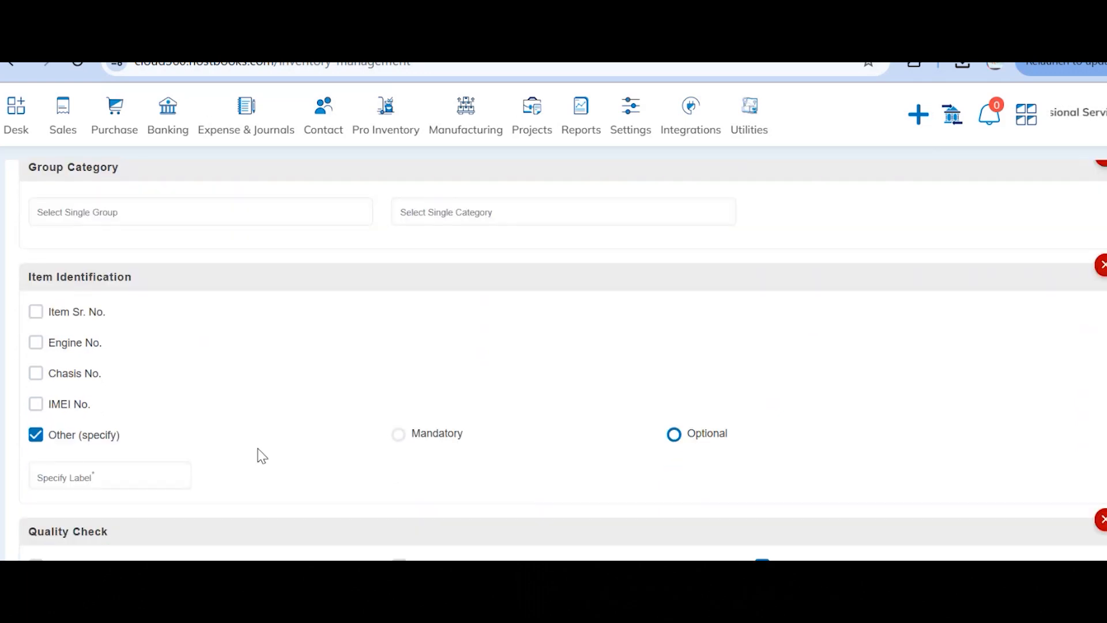
{"action": "scroll", "coordinate": [261, 455], "scroll_direction": "up", "scroll_amount": 3}
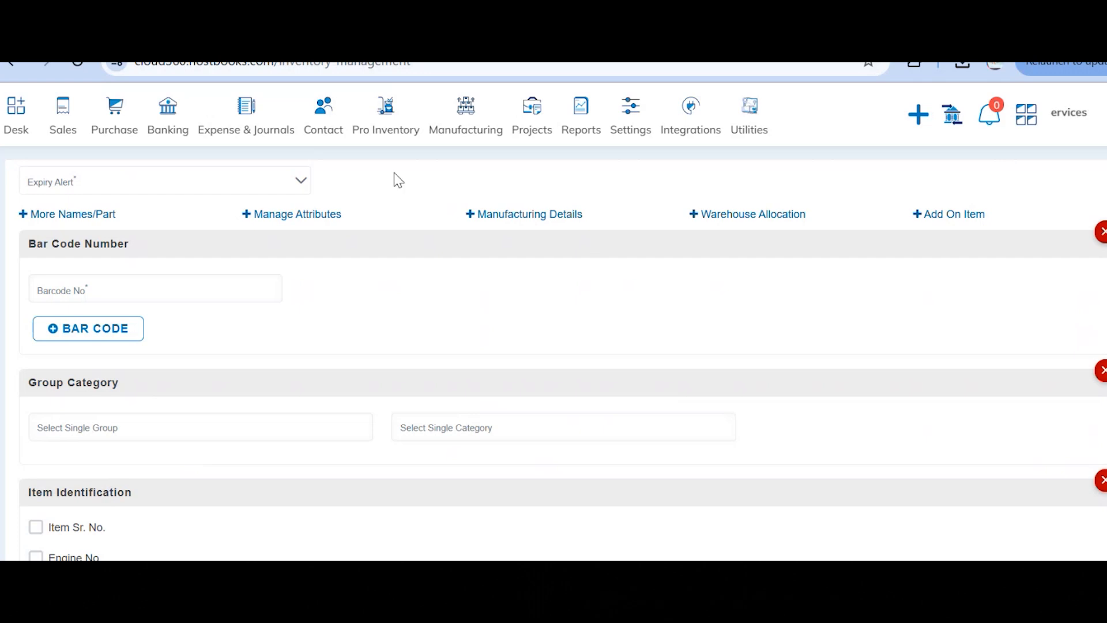
- Add the Manage Attributes section with a Color attribute offering Red, Orange and Black, plus a second attribute entry
{"action": "left_click", "coordinate": [305, 215]}
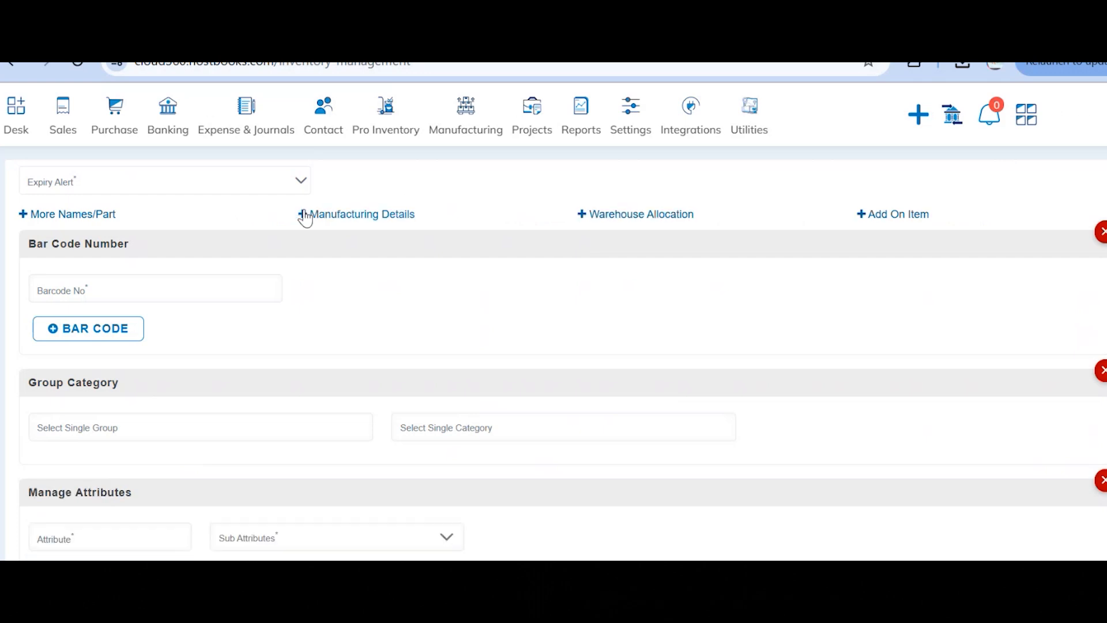
{"action": "scroll", "coordinate": [316, 321], "scroll_direction": "down", "scroll_amount": 4}
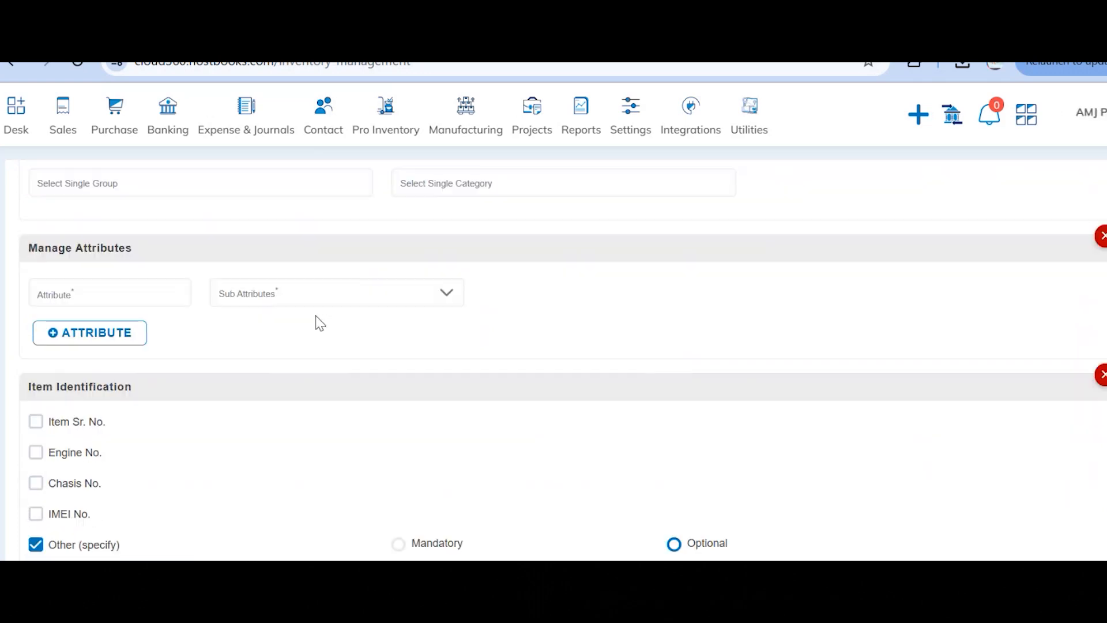
{"action": "left_click", "coordinate": [149, 290]}
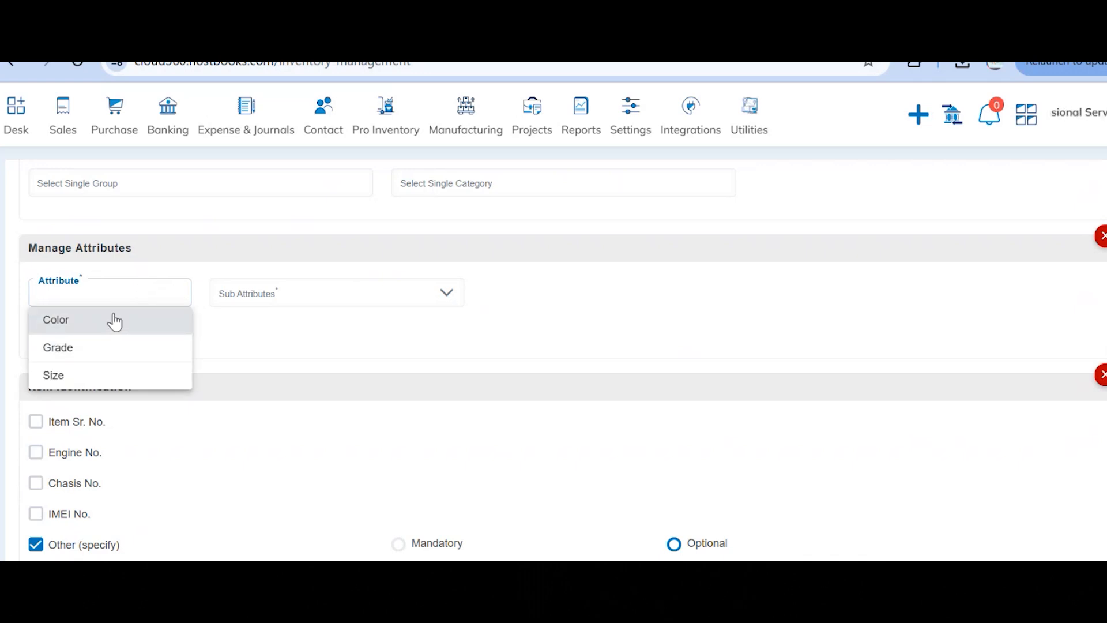
{"action": "left_click", "coordinate": [115, 321]}
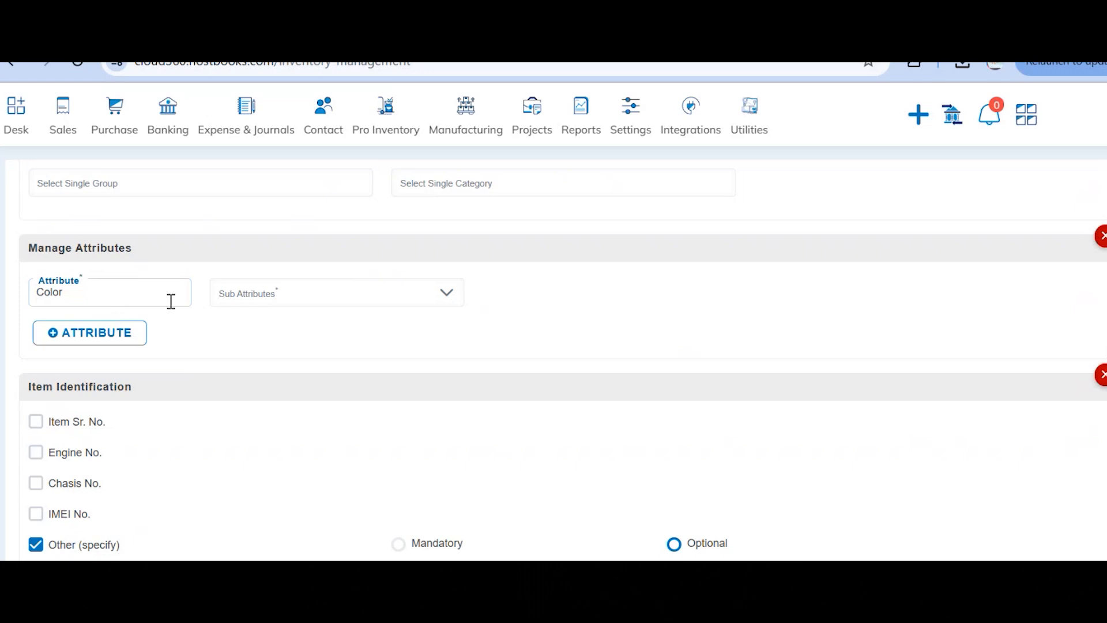
{"action": "left_click", "coordinate": [136, 333]}
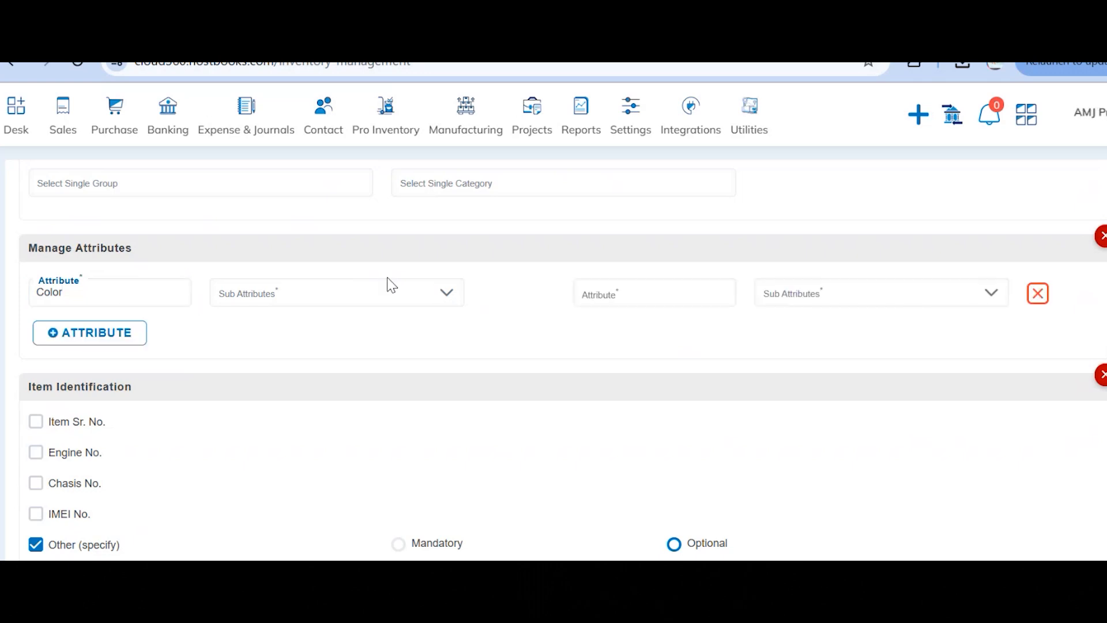
{"action": "left_click", "coordinate": [378, 295]}
{"action": "left_click", "coordinate": [248, 365]}
{"action": "left_click", "coordinate": [248, 396]}
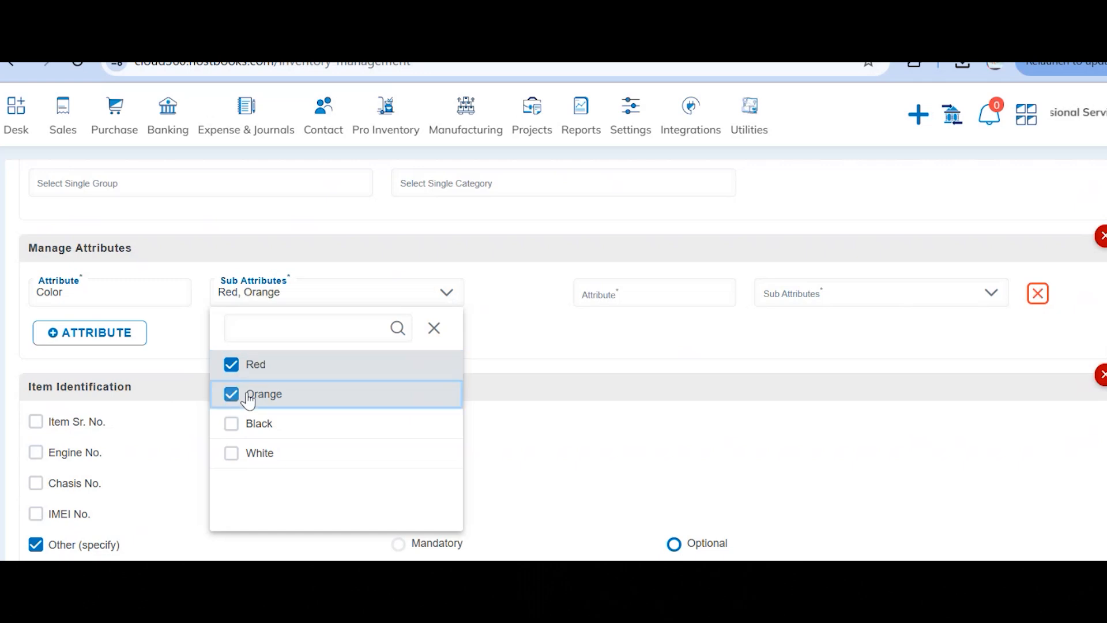
{"action": "left_click", "coordinate": [248, 425]}
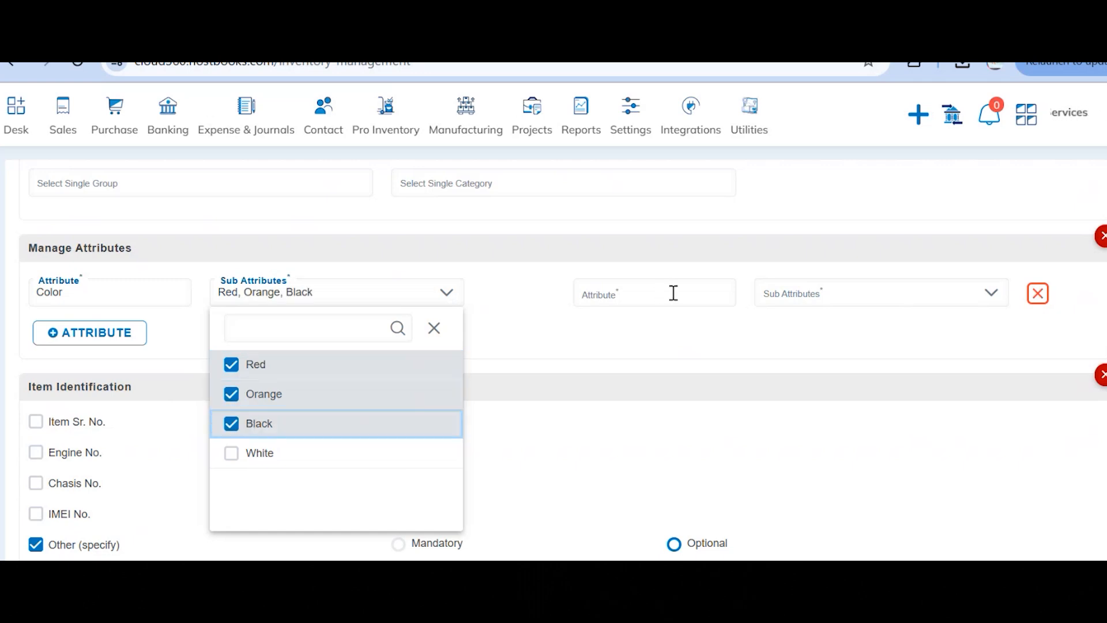
- Set the second attribute to Grade with the sub-attributes Grade A and Grade B
{"action": "left_click", "coordinate": [673, 291]}
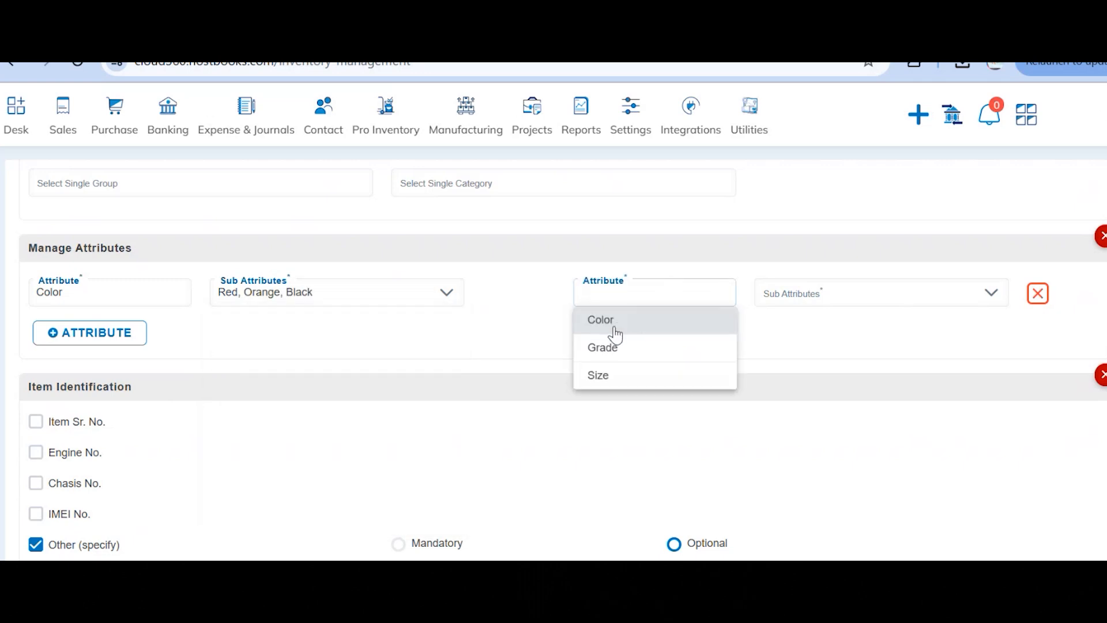
{"action": "left_click", "coordinate": [616, 334]}
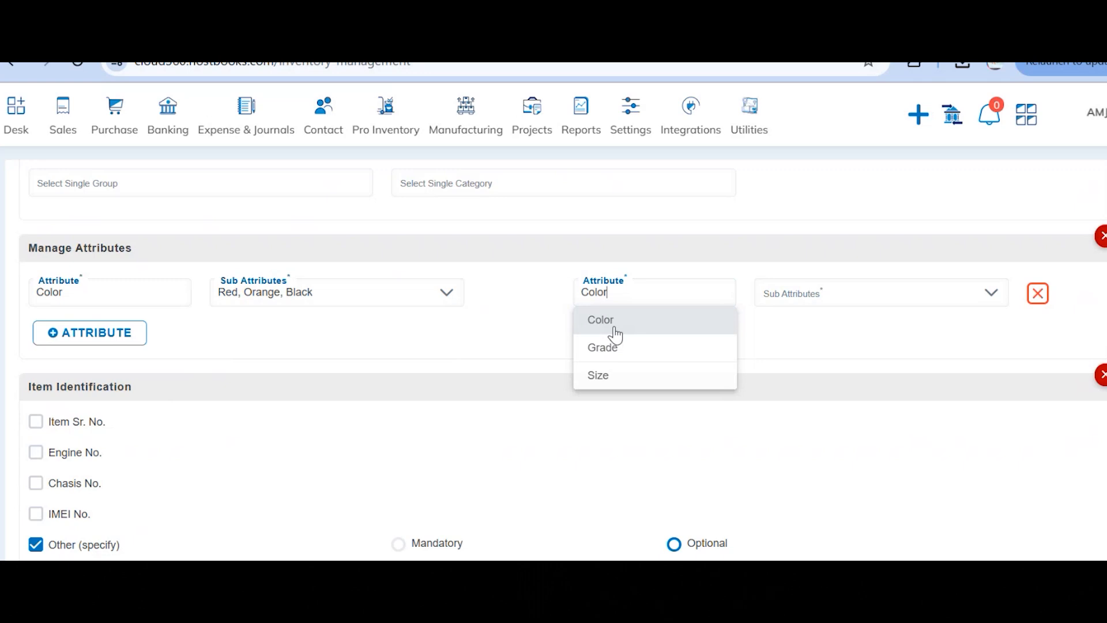
{"action": "double_click", "coordinate": [657, 304]}
{"action": "key", "text": "BackSpace"}
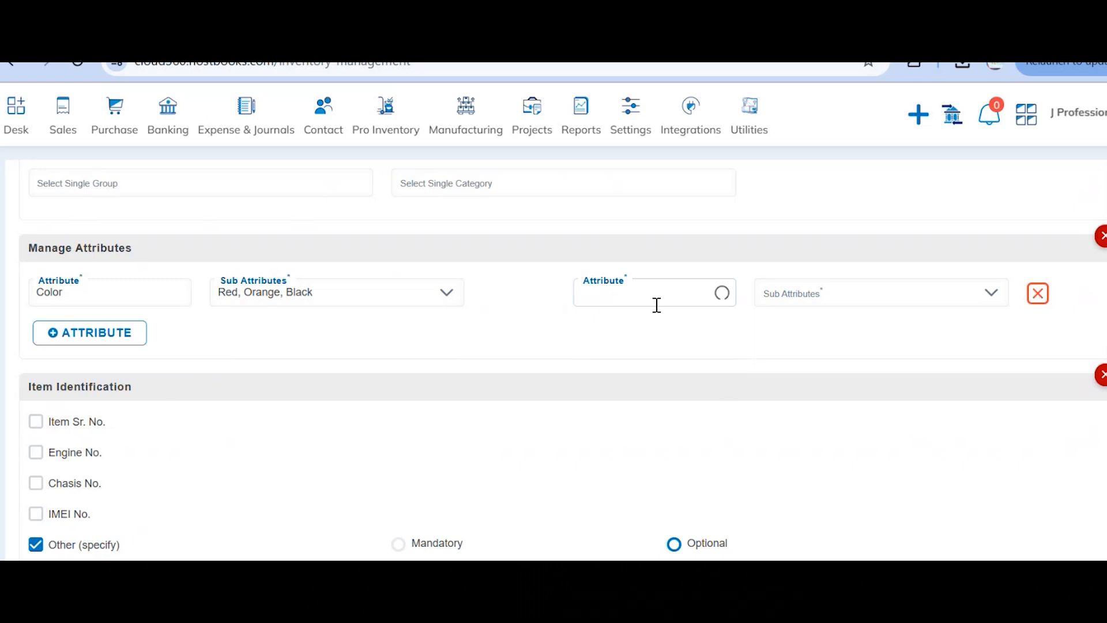
{"action": "left_click", "coordinate": [631, 351]}
{"action": "left_click", "coordinate": [790, 304]}
{"action": "left_click", "coordinate": [790, 374]}
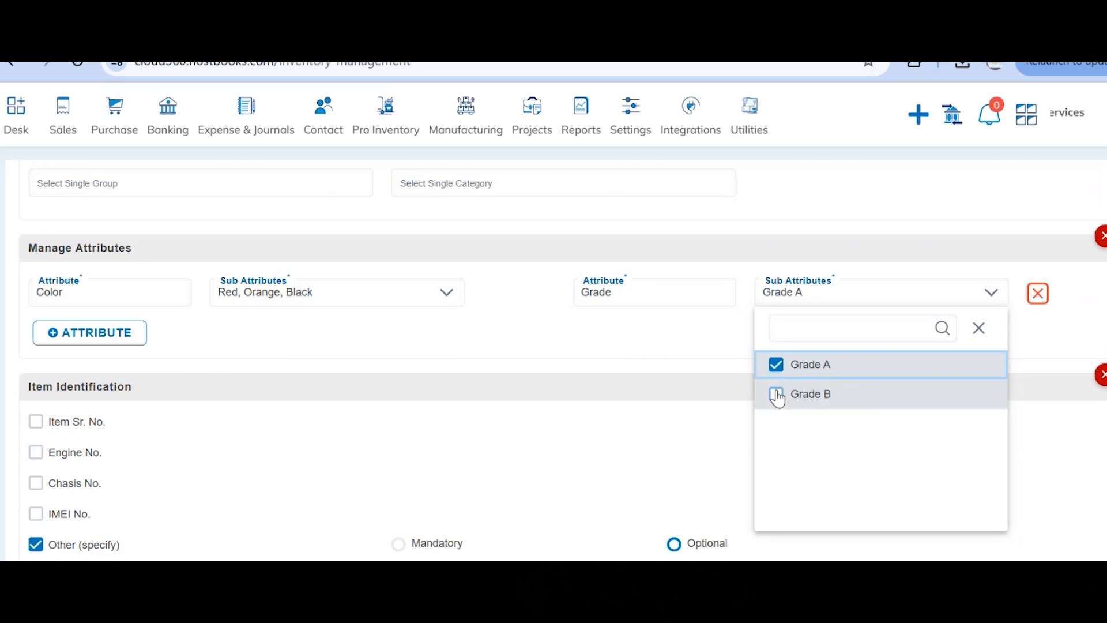
{"action": "left_click", "coordinate": [778, 395]}
{"action": "left_click", "coordinate": [583, 327]}
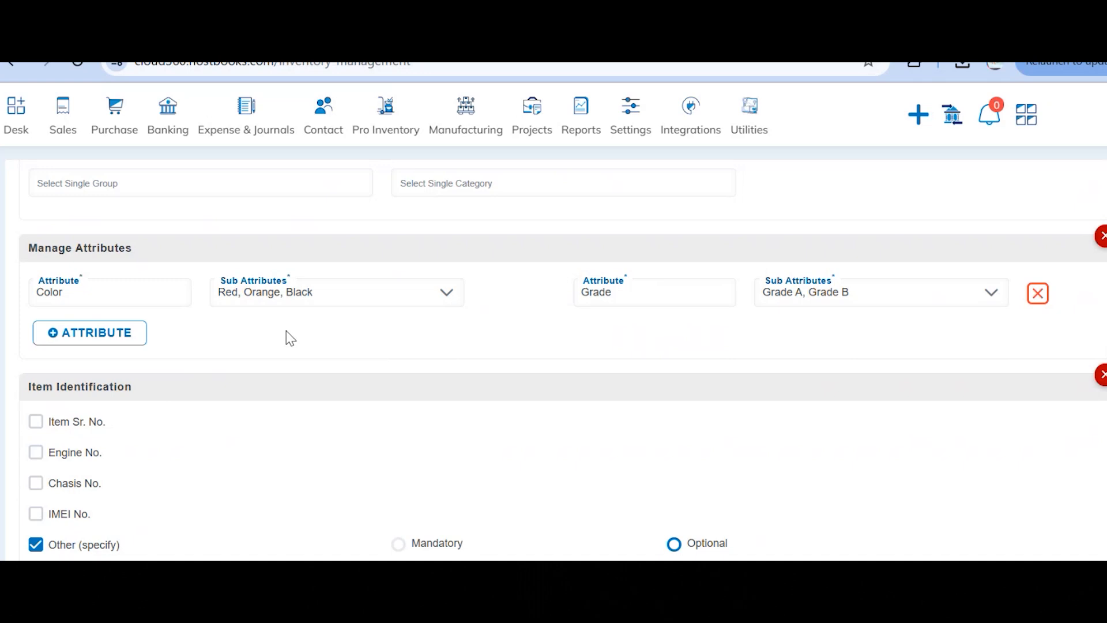
- Examine the Shoes item's sales tax settings and display the available Taxability choices
{"action": "scroll", "coordinate": [287, 333], "scroll_direction": "up", "scroll_amount": 10}
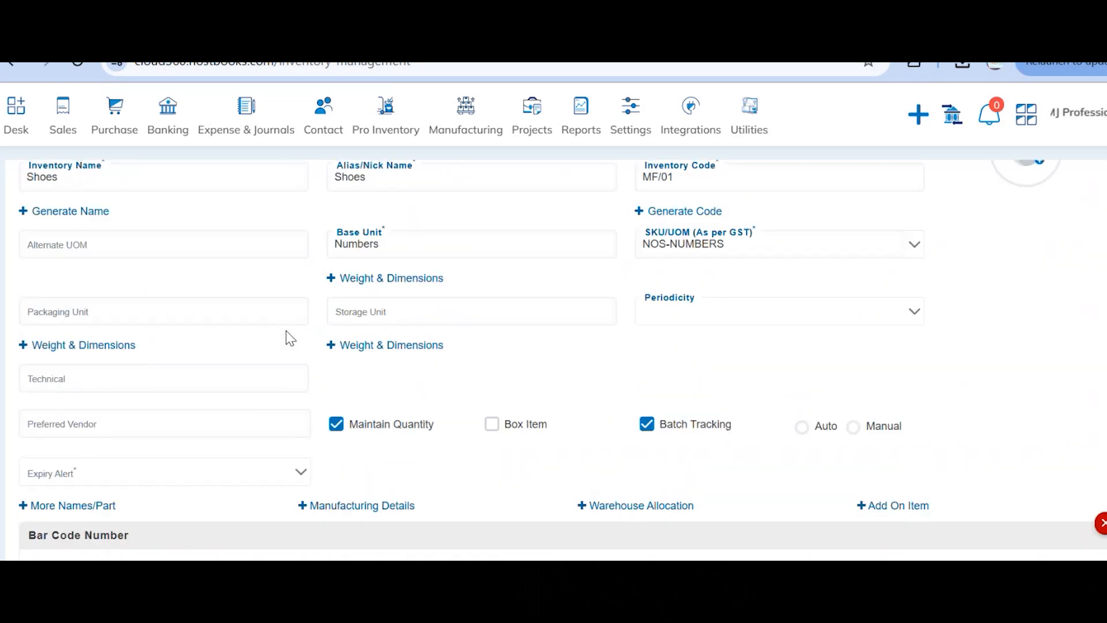
{"action": "scroll", "coordinate": [286, 333], "scroll_direction": "up", "scroll_amount": 3}
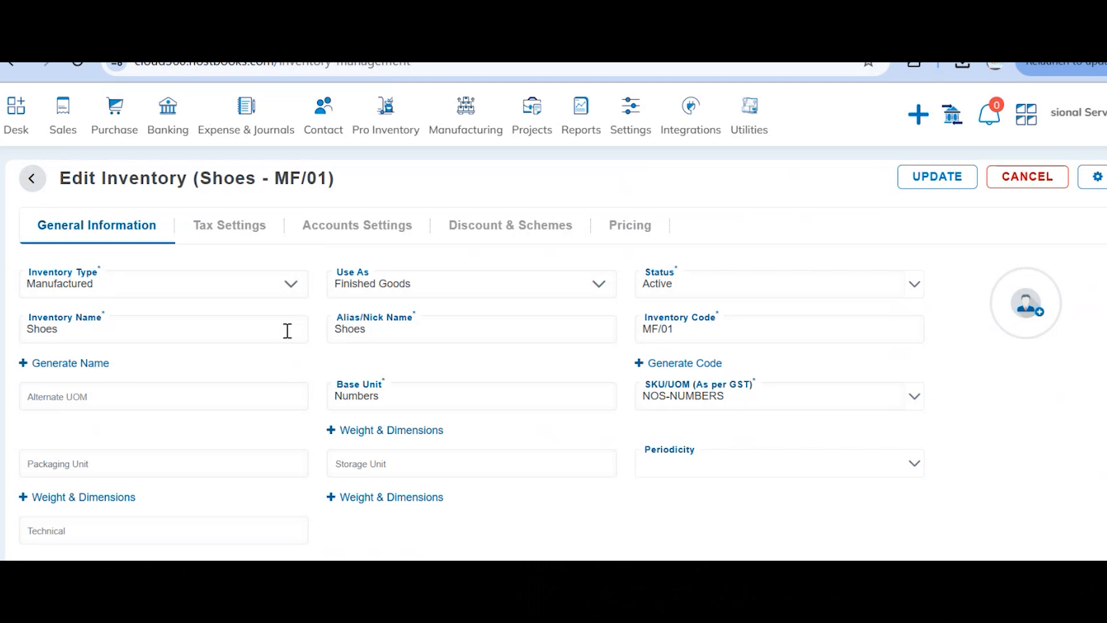
{"action": "left_click", "coordinate": [235, 229]}
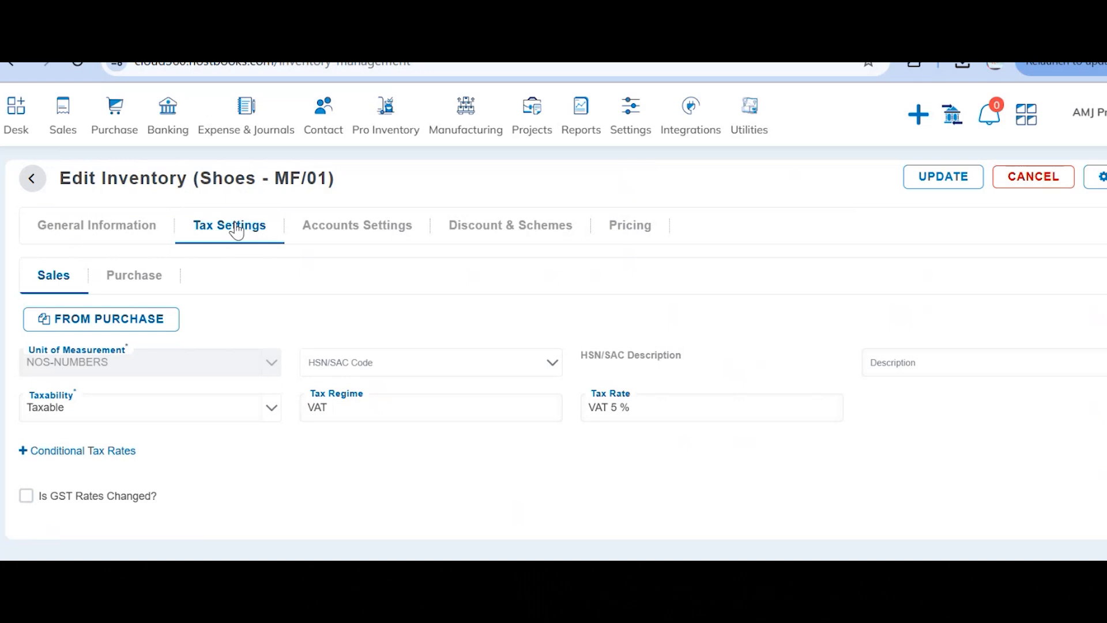
{"action": "left_click", "coordinate": [223, 407]}
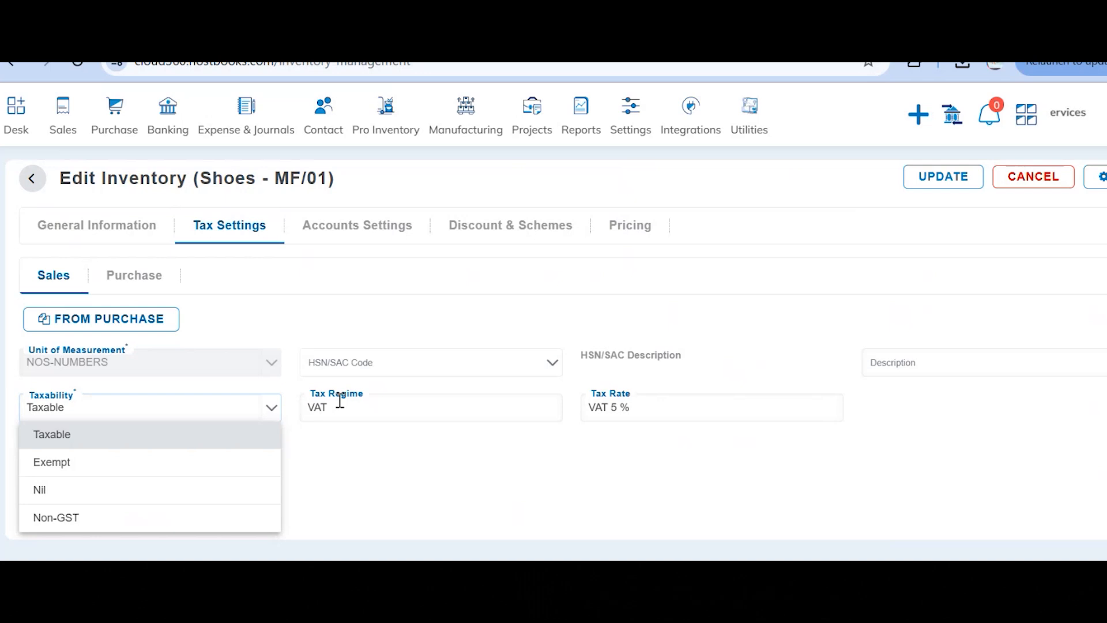
- Examine the Shoes item's Accounts Settings from purchase settings to quantity levels, including the Valuation Method choices
{"action": "left_click", "coordinate": [334, 227]}
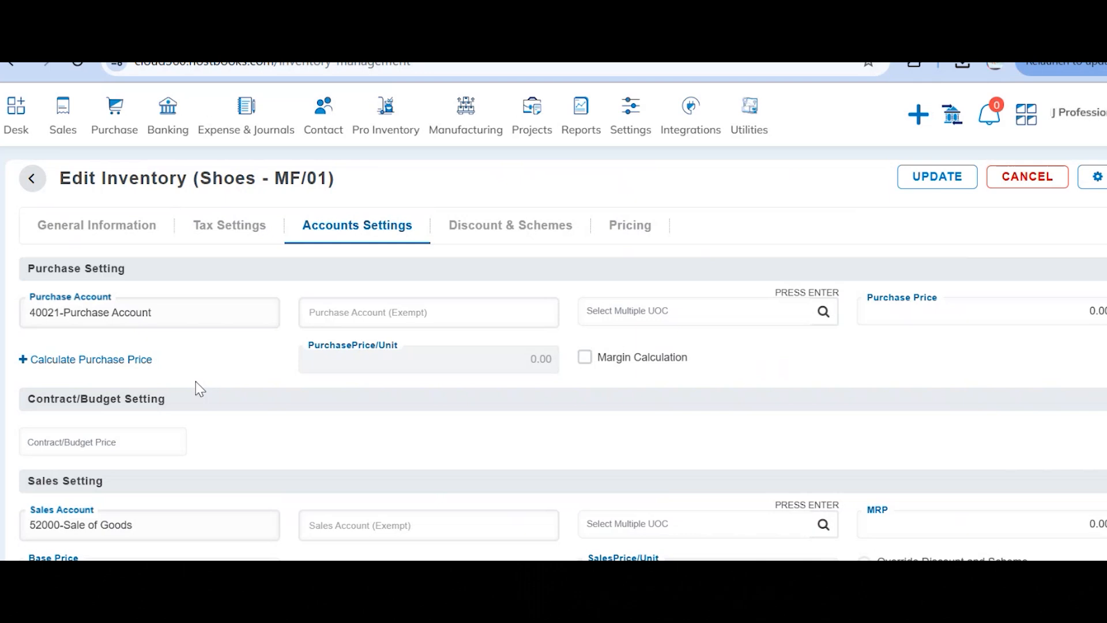
{"action": "scroll", "coordinate": [196, 382], "scroll_direction": "down", "scroll_amount": 3}
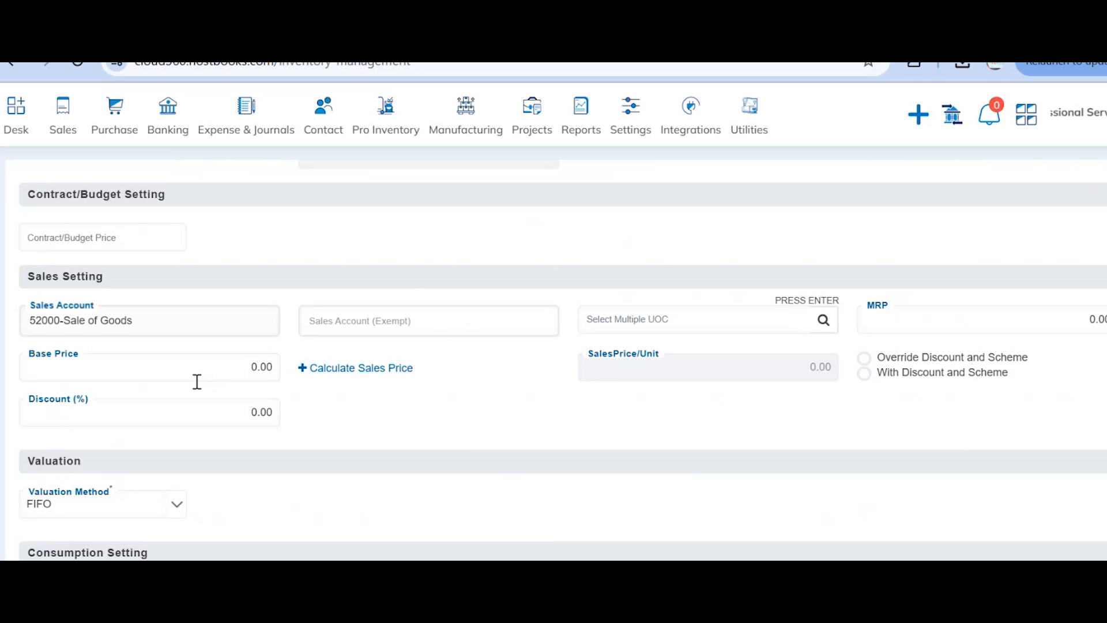
{"action": "scroll", "coordinate": [197, 381], "scroll_direction": "down", "scroll_amount": 2}
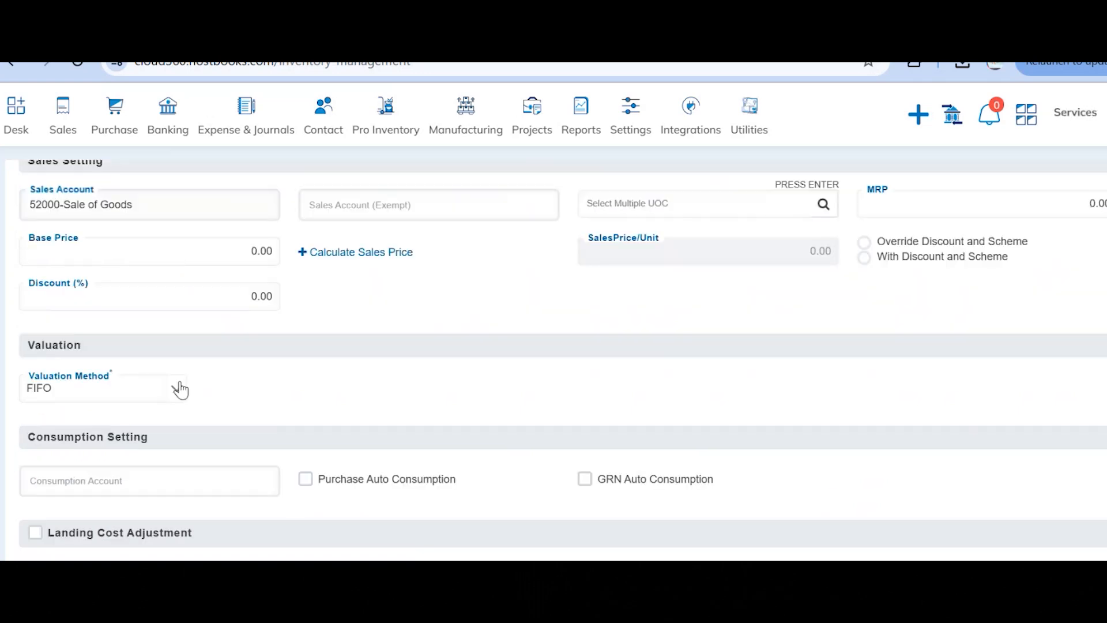
{"action": "left_click", "coordinate": [179, 389]}
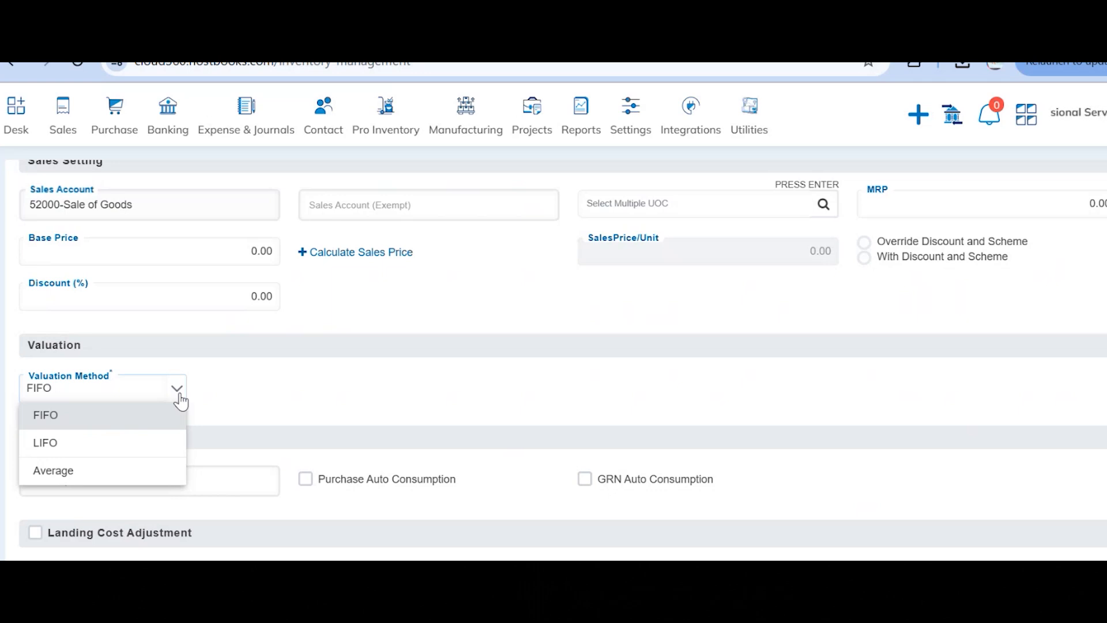
{"action": "scroll", "coordinate": [286, 430], "scroll_direction": "down", "scroll_amount": 3}
{"action": "left_click", "coordinate": [286, 431]}
{"action": "scroll", "coordinate": [286, 430], "scroll_direction": "down", "scroll_amount": 2}
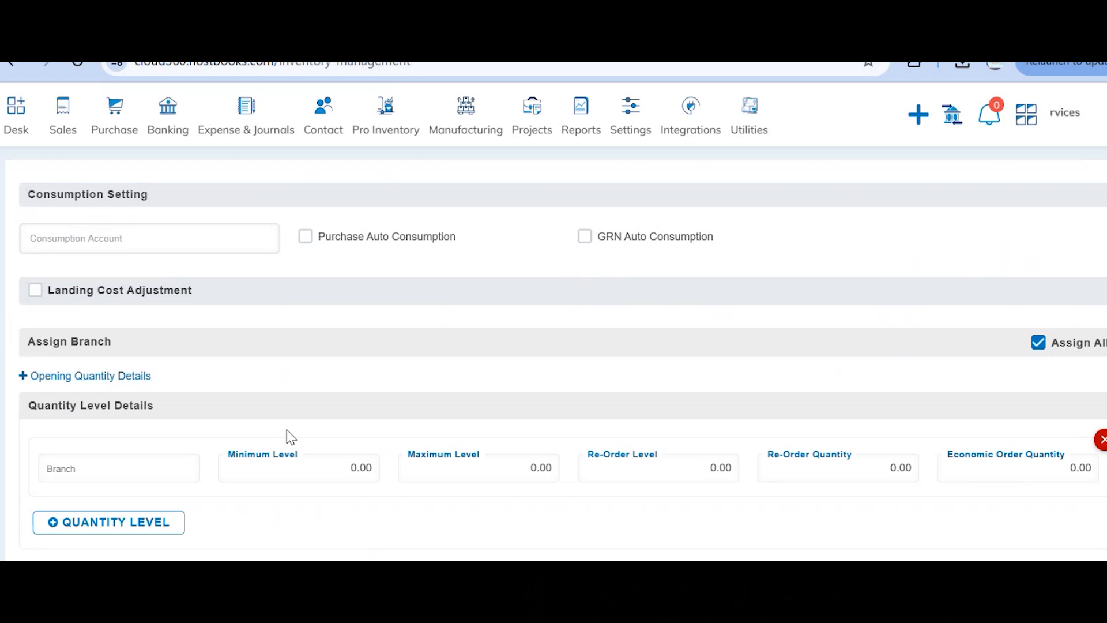
{"action": "scroll", "coordinate": [286, 430], "scroll_direction": "up", "scroll_amount": 8}
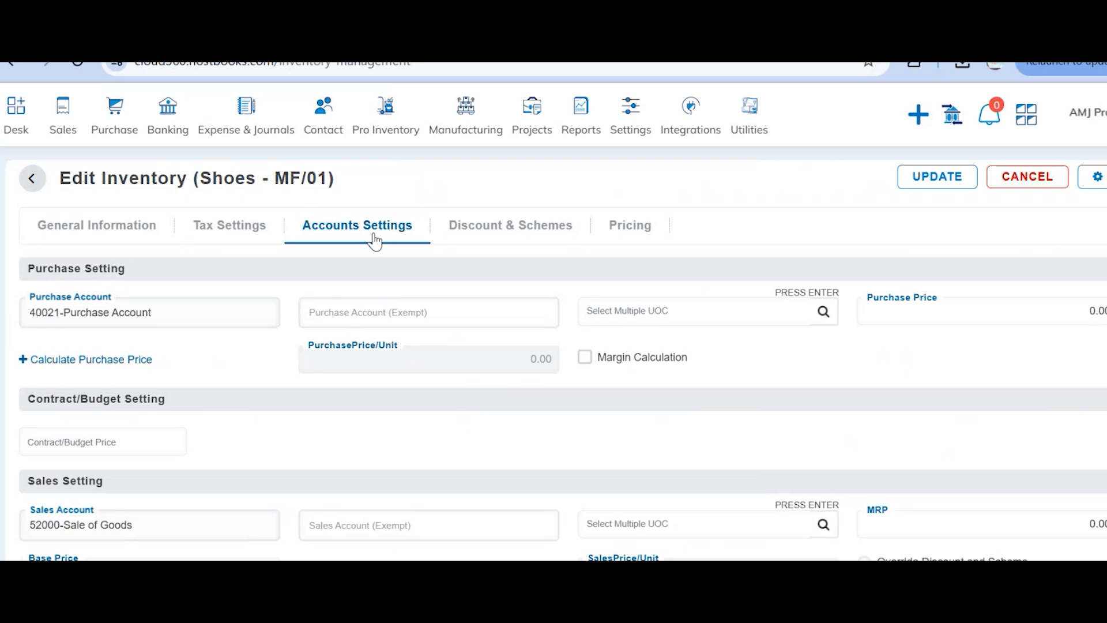
- View the Shoes item's Discount & Schemes and Pricing settings and return to the inventory list
{"action": "left_click", "coordinate": [545, 238]}
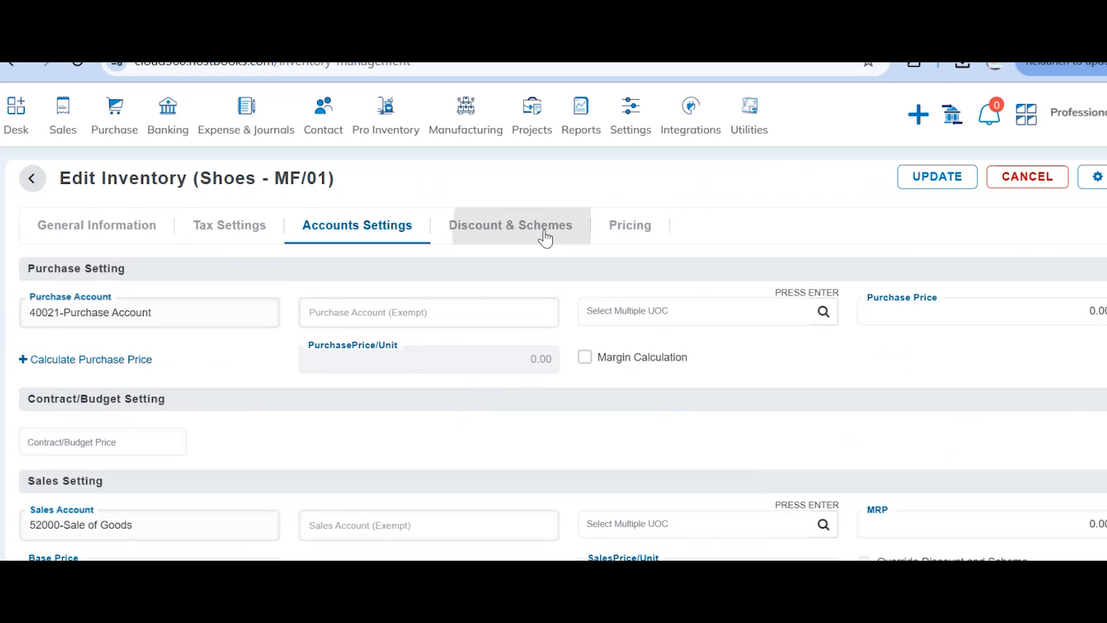
{"action": "left_click", "coordinate": [608, 227]}
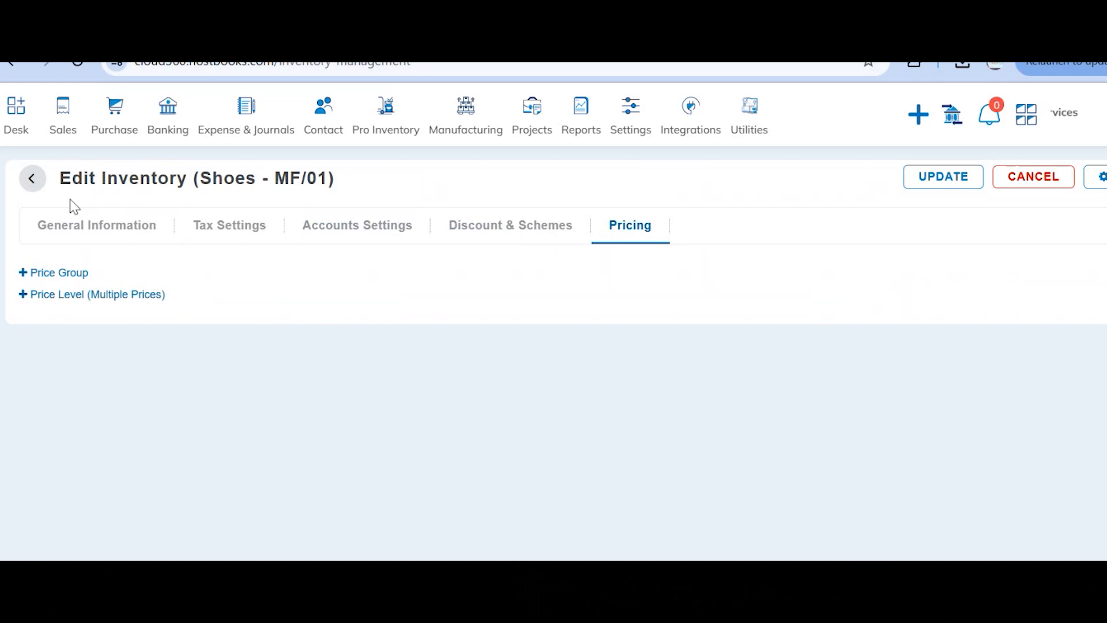
{"action": "left_click", "coordinate": [29, 188]}
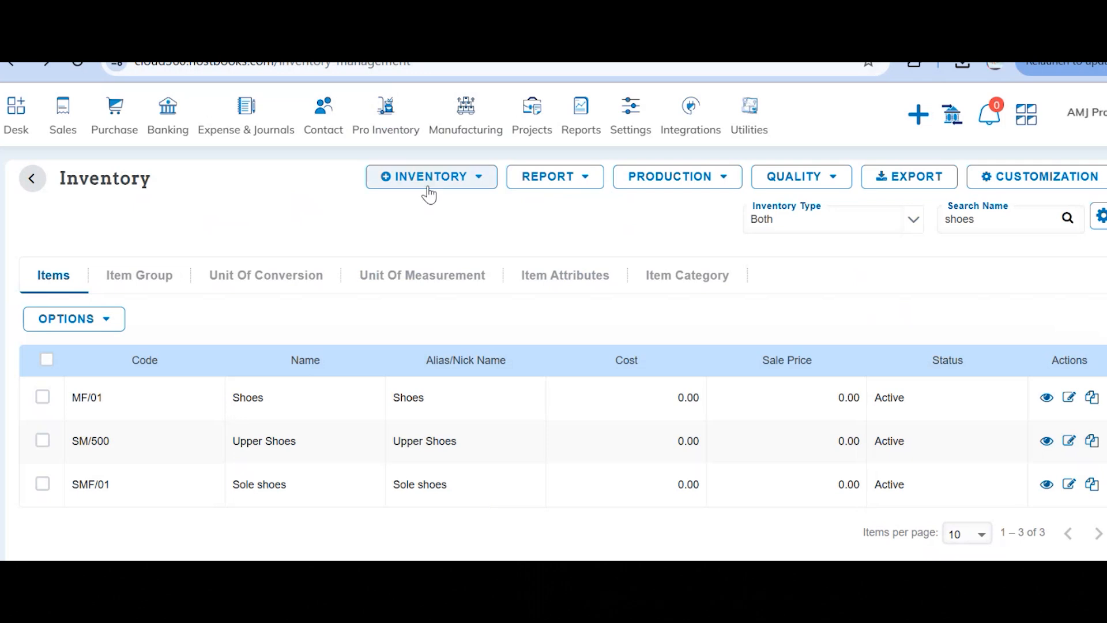
- Go to the Bill of Material list and open BOM-MFG/01 for Sole shoes for editing
{"action": "left_click", "coordinate": [429, 194]}
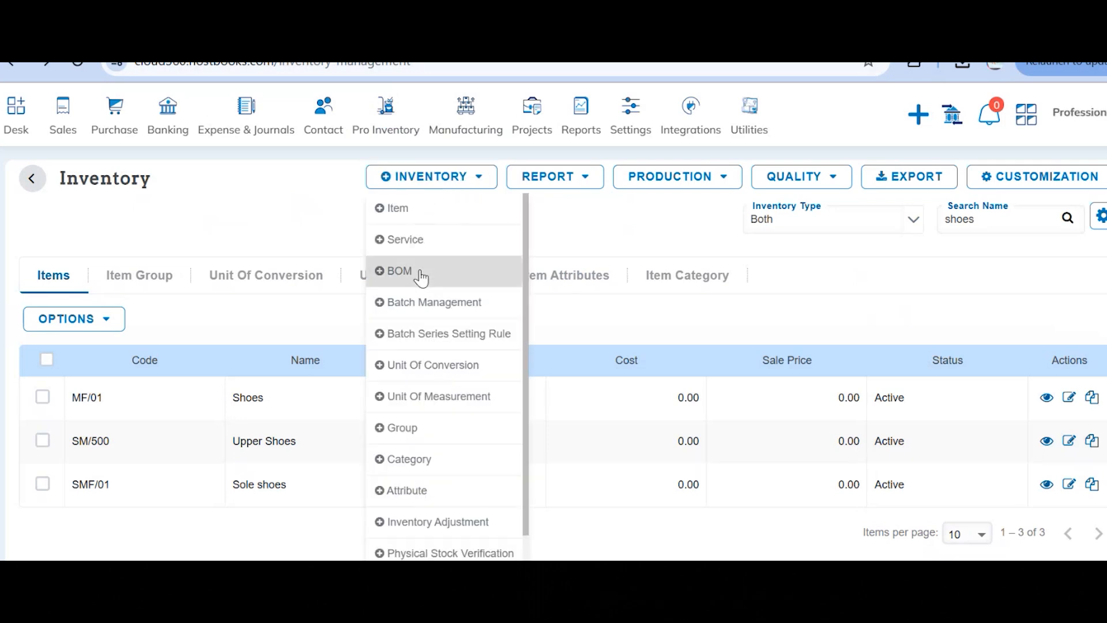
{"action": "left_click", "coordinate": [420, 276]}
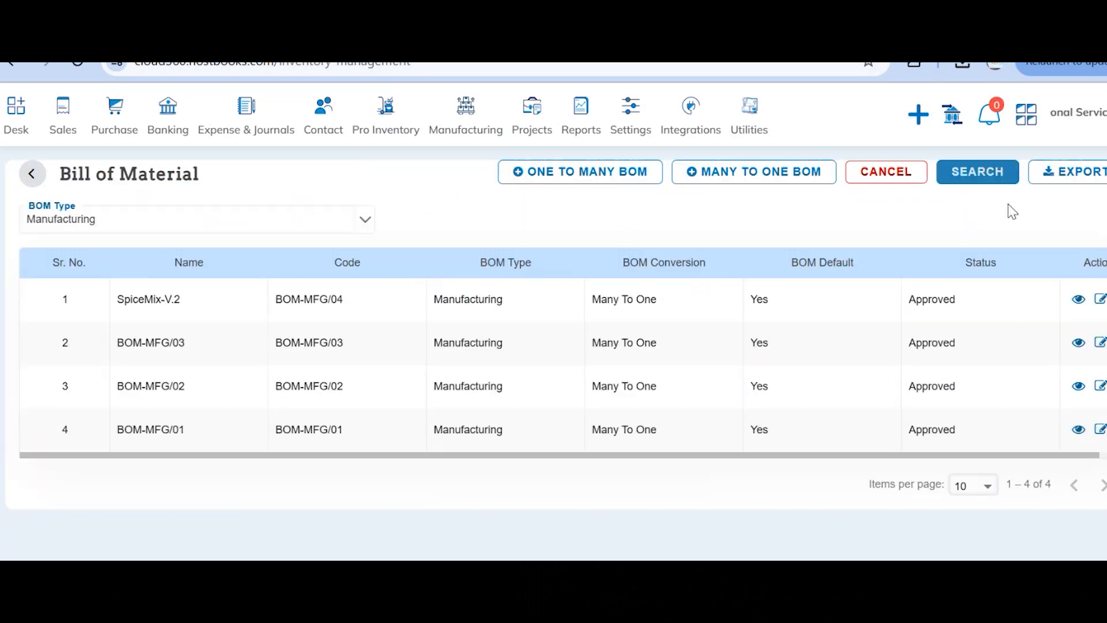
{"action": "left_click", "coordinate": [1093, 301]}
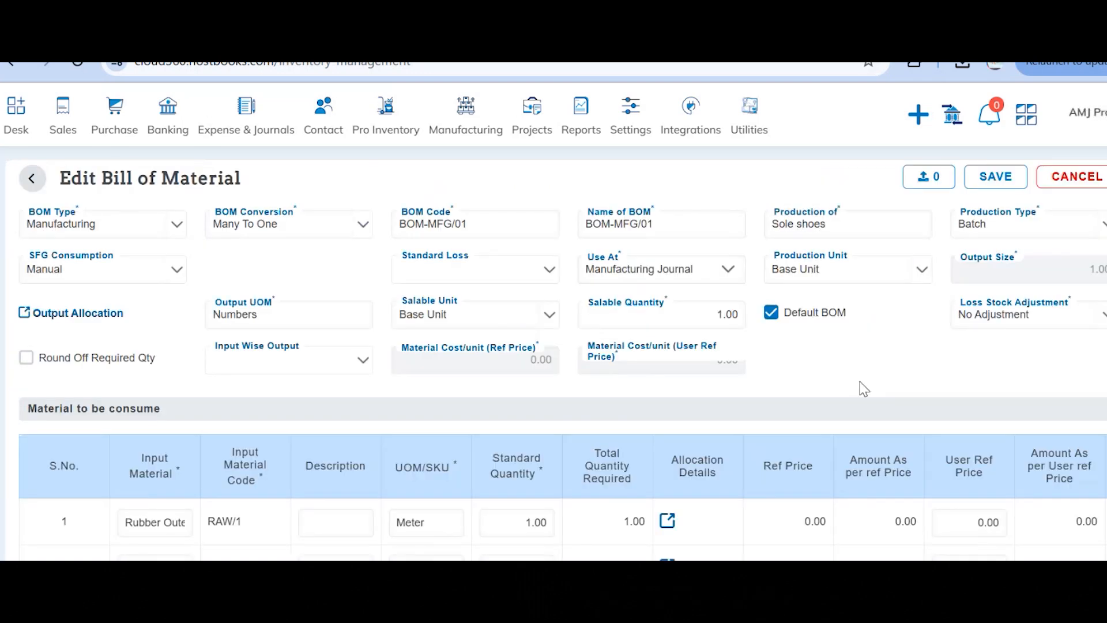
- Review the Sole shoes BOM and add an empty third line to its materials to be consumed
{"action": "scroll", "coordinate": [723, 414], "scroll_direction": "down", "scroll_amount": 1}
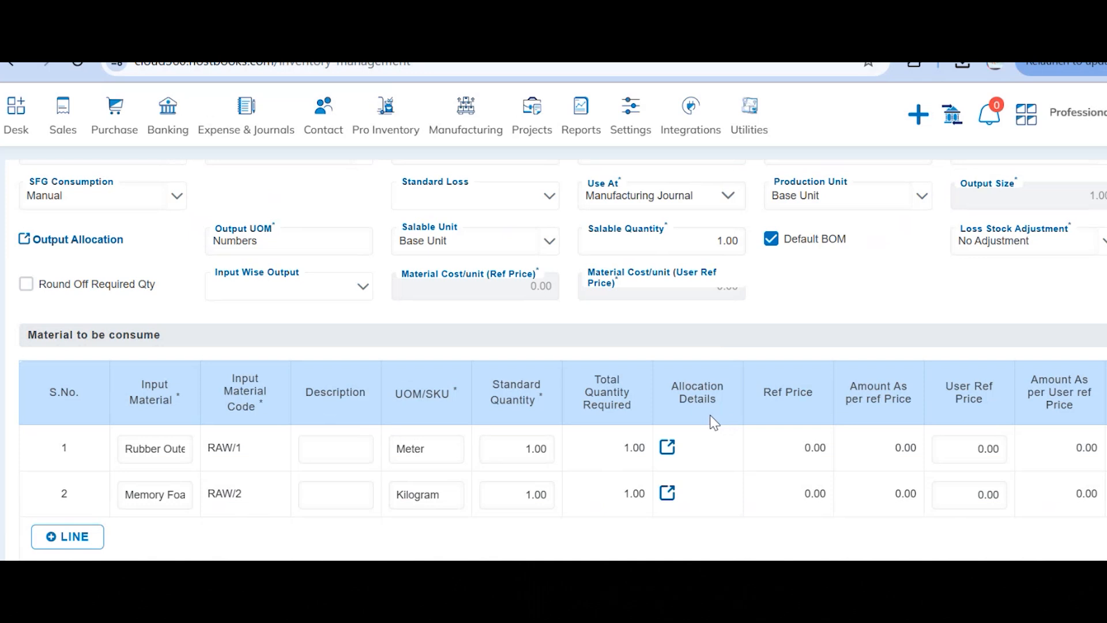
{"action": "scroll", "coordinate": [632, 406], "scroll_direction": "up", "scroll_amount": 1}
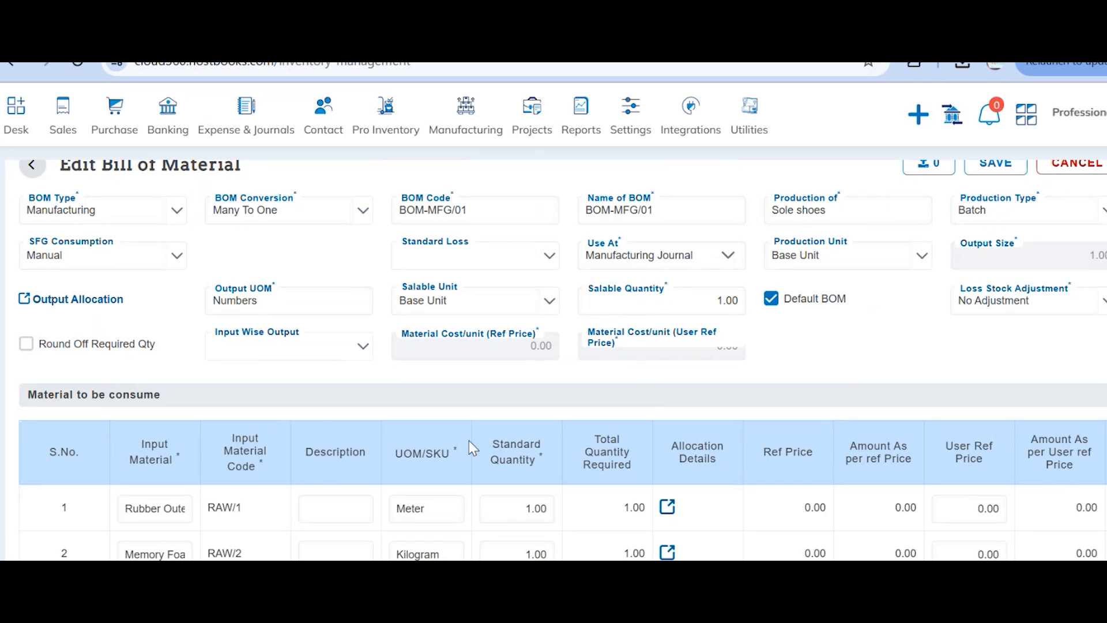
{"action": "scroll", "coordinate": [469, 441], "scroll_direction": "down", "scroll_amount": 1}
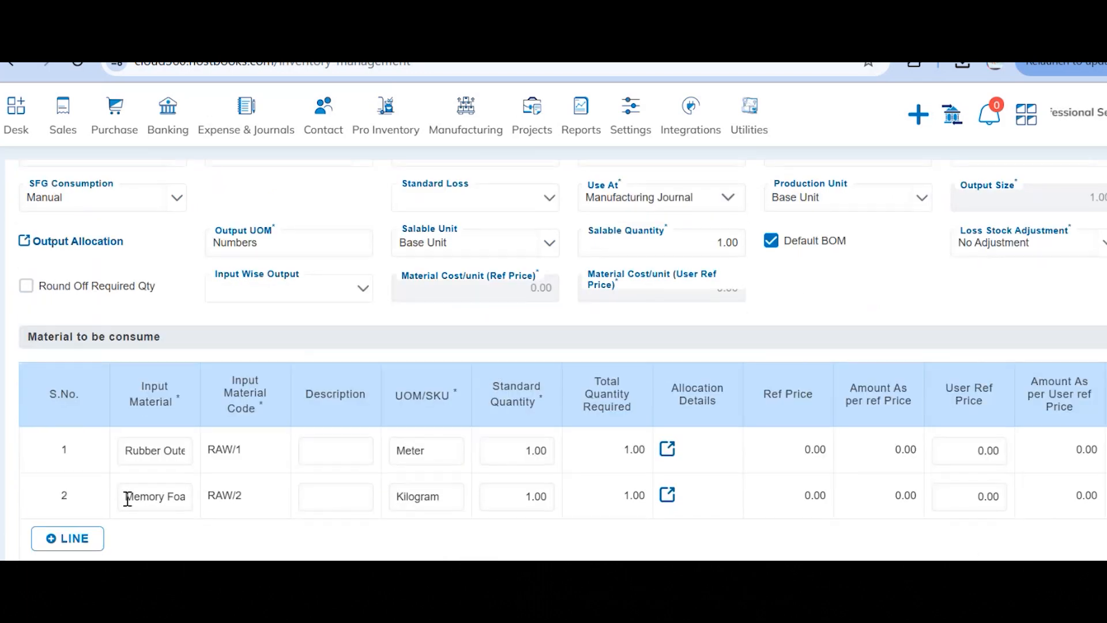
{"action": "left_click", "coordinate": [58, 542]}
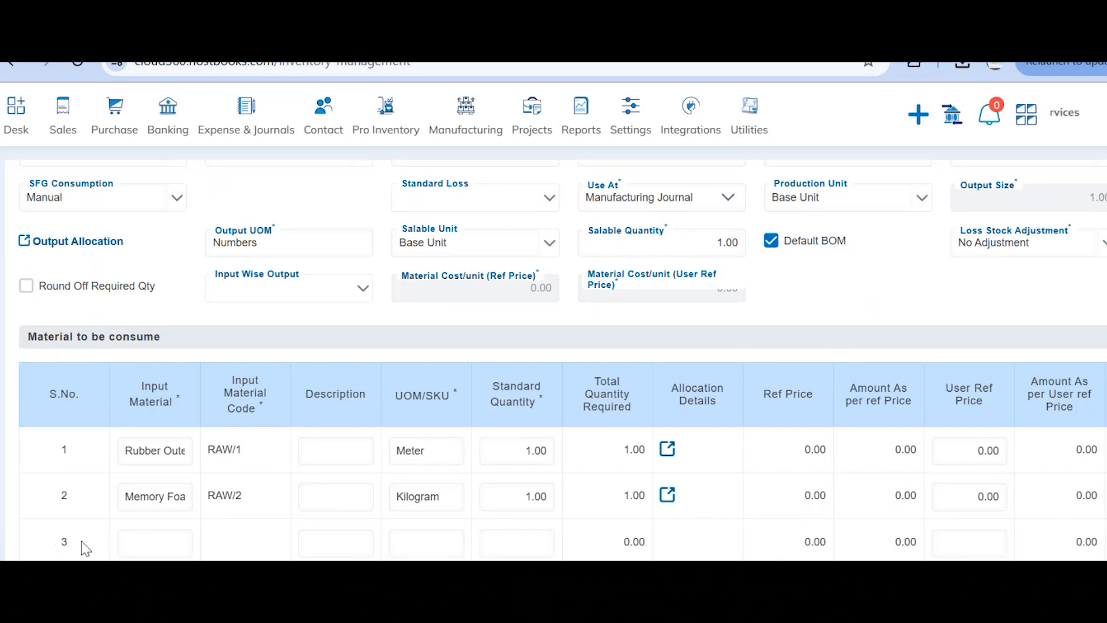
{"action": "scroll", "coordinate": [87, 544], "scroll_direction": "down", "scroll_amount": 1}
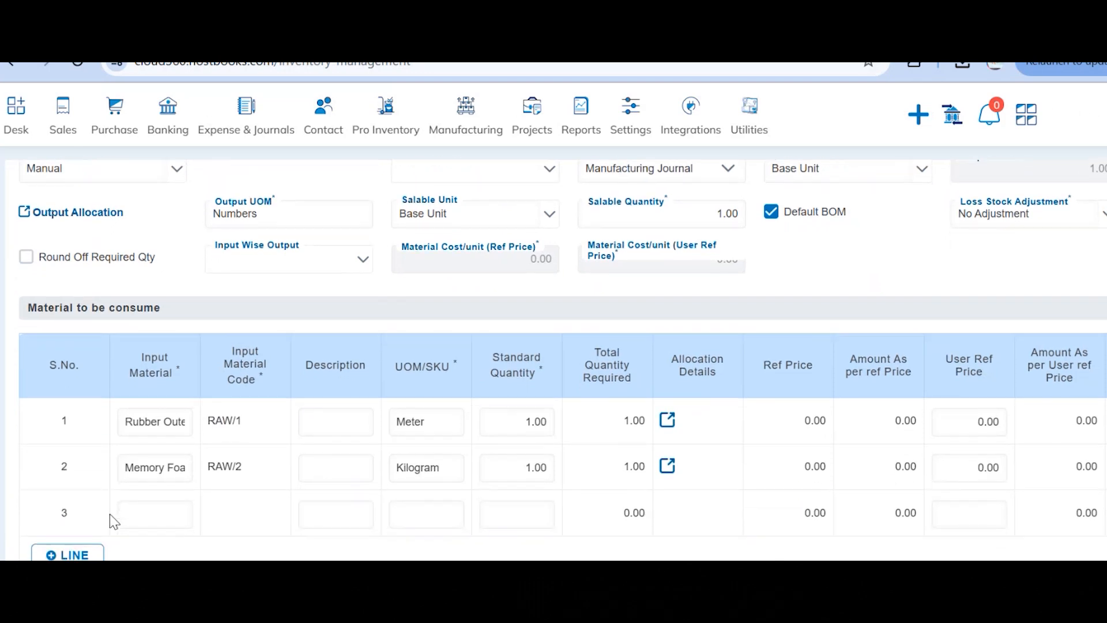
- View the batch, attributes and serial number allocation details of material RAW/1 and close them without allocating
{"action": "scroll", "coordinate": [306, 500], "scroll_direction": "right", "scroll_amount": 3}
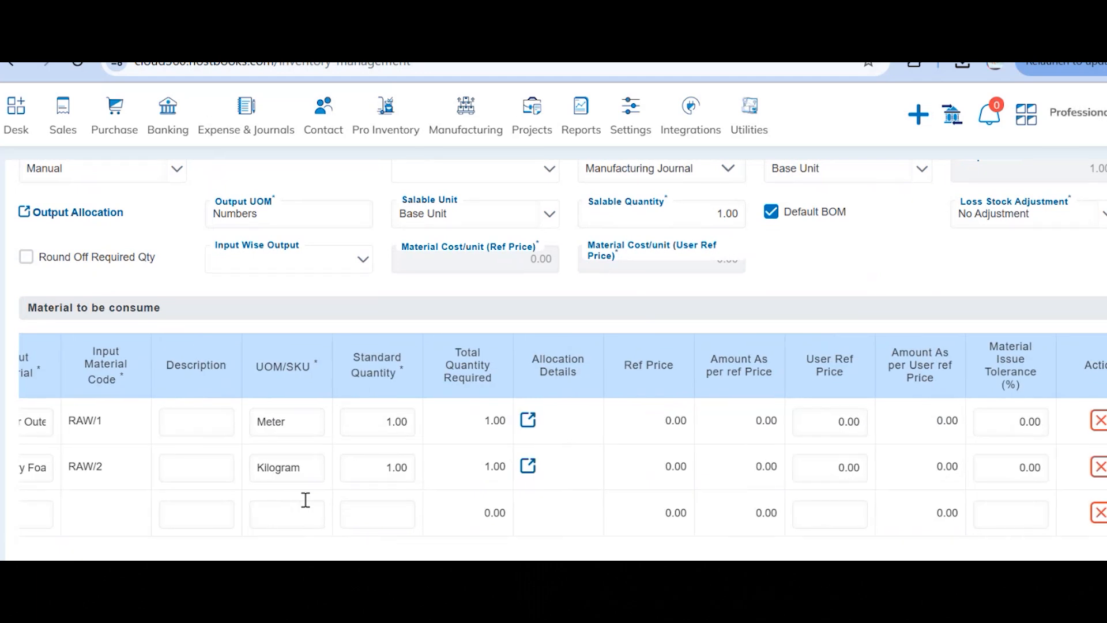
{"action": "left_click", "coordinate": [529, 421]}
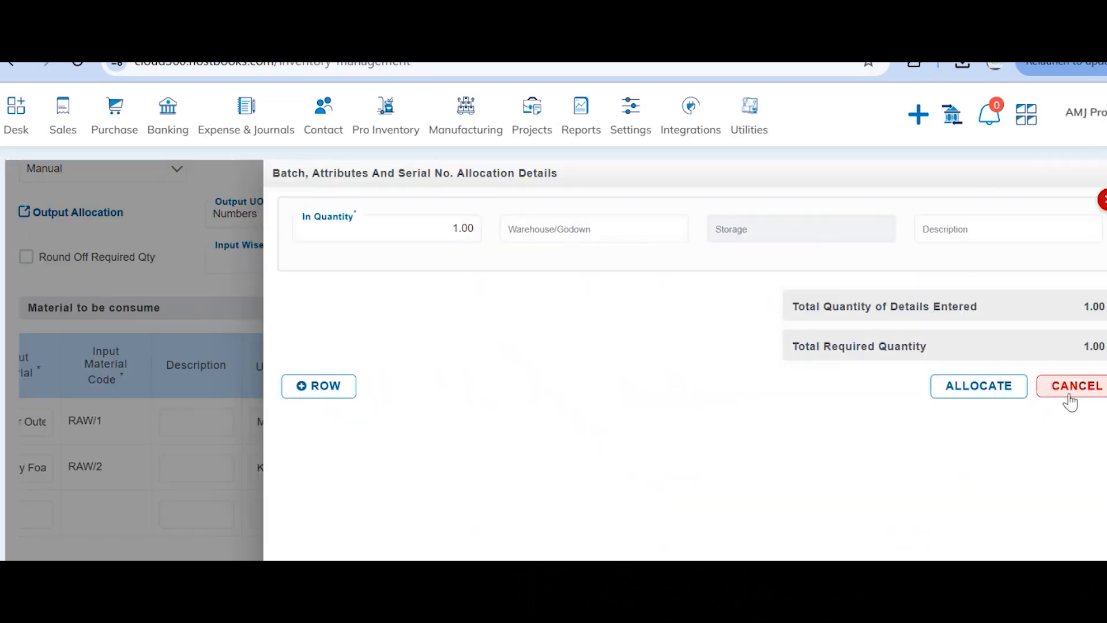
{"action": "left_click", "coordinate": [1069, 395]}
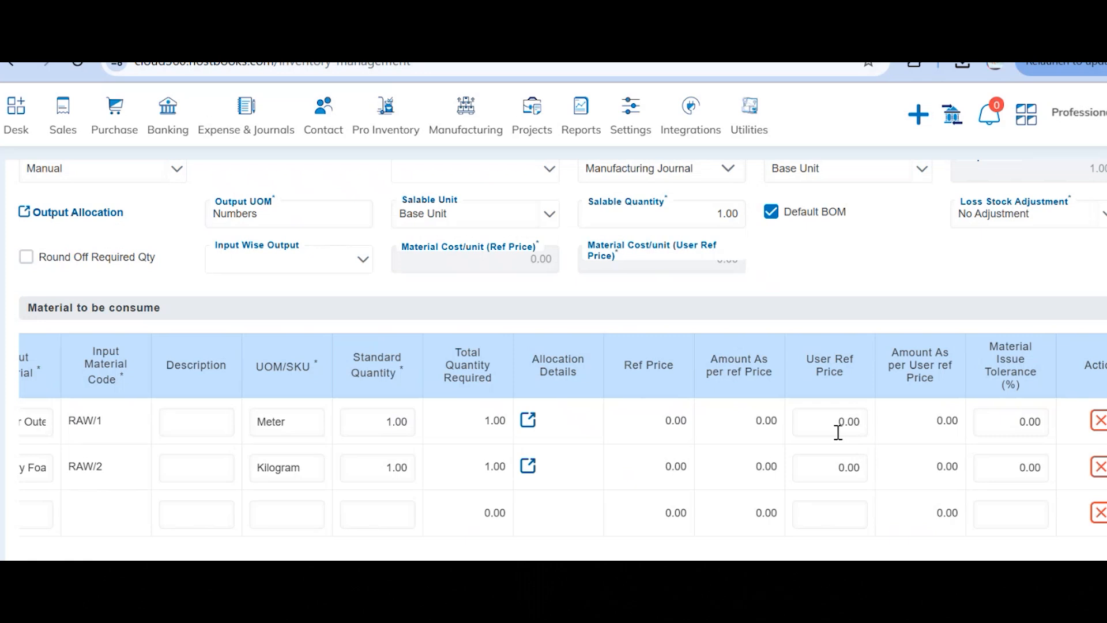
- Check the Standard Loss choices of the Sole shoes BOM and return to the Bill of Material list without saving
{"action": "scroll", "coordinate": [837, 432], "scroll_direction": "up", "scroll_amount": 2}
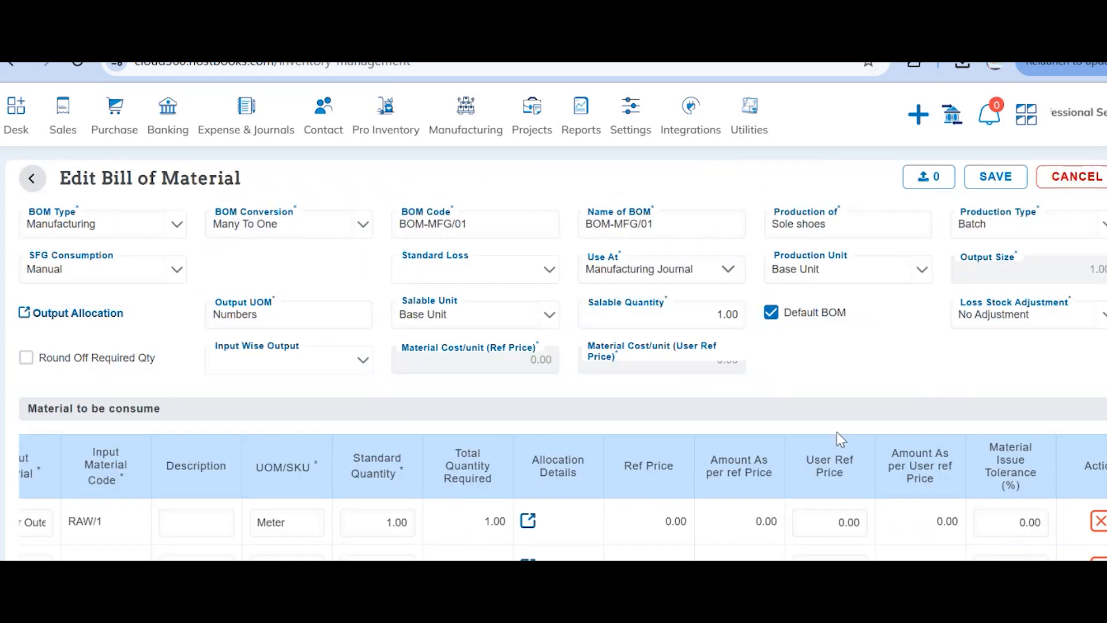
{"action": "left_click", "coordinate": [502, 276]}
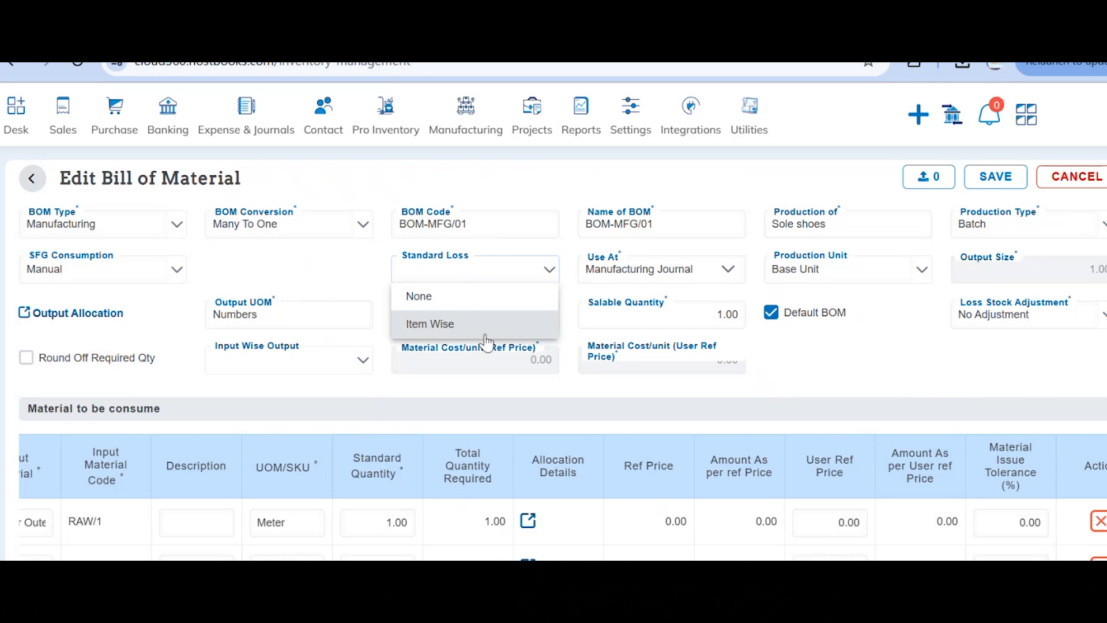
{"action": "left_click", "coordinate": [702, 403]}
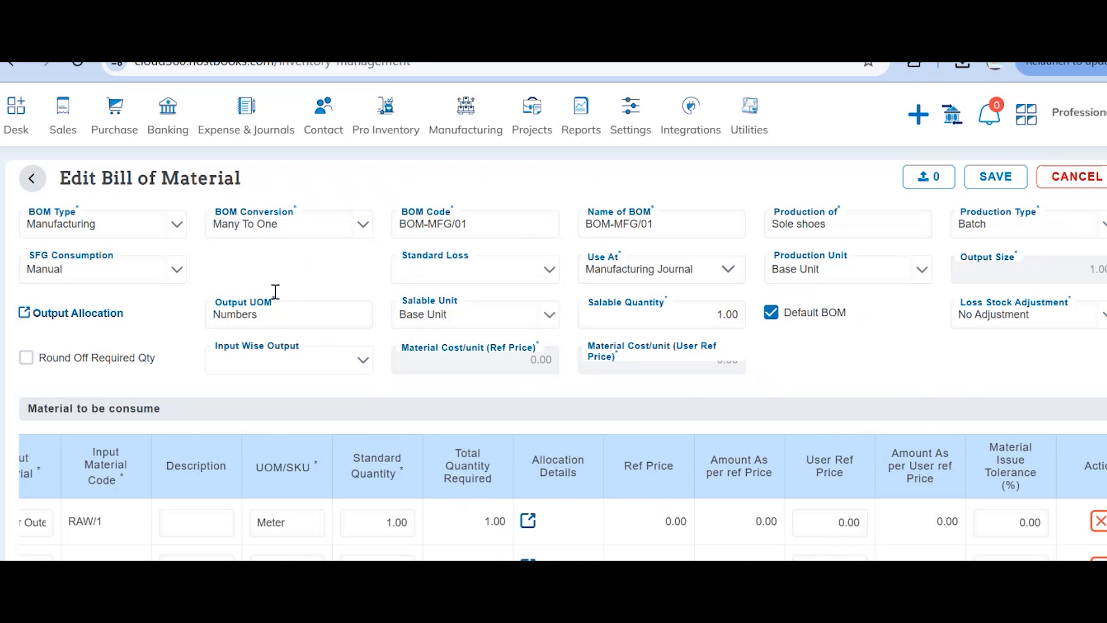
{"action": "left_click", "coordinate": [34, 177]}
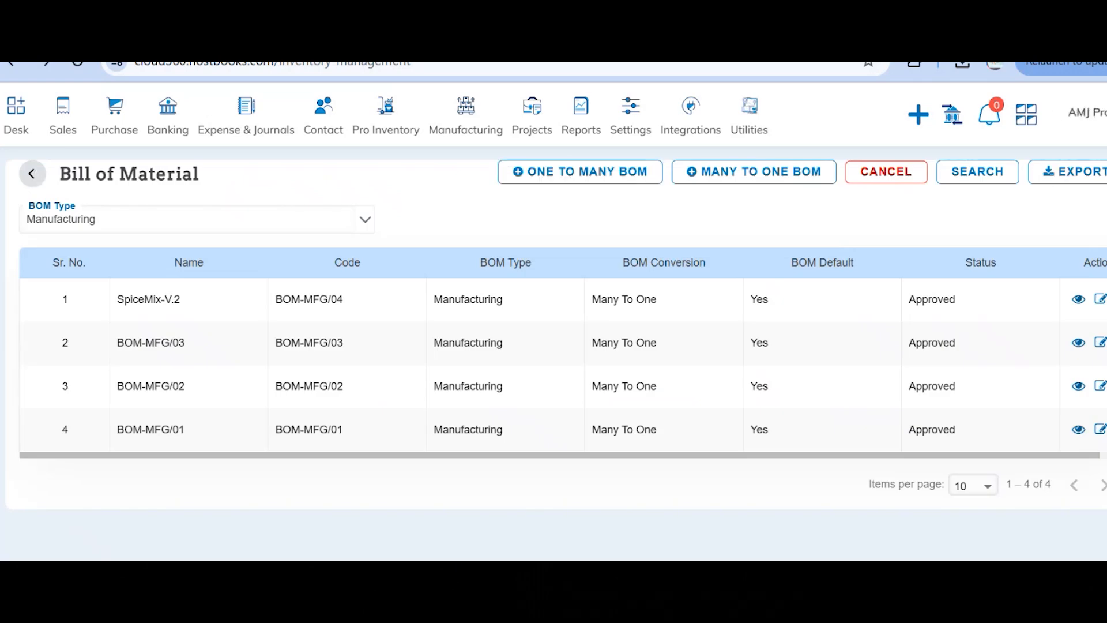
- View the SpiceMix-V.2 BOM down to its Previous BOM List and return to the inventory list
{"action": "left_click", "coordinate": [1075, 304]}
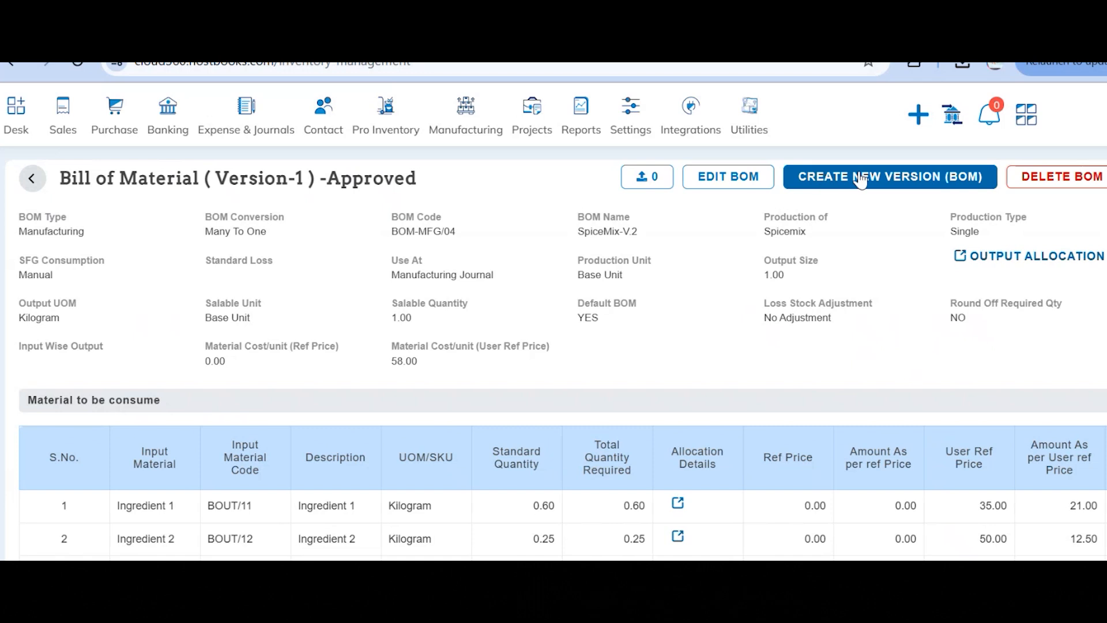
{"action": "scroll", "coordinate": [801, 274], "scroll_direction": "down", "scroll_amount": 5}
{"action": "scroll", "coordinate": [803, 276], "scroll_direction": "down", "scroll_amount": 1}
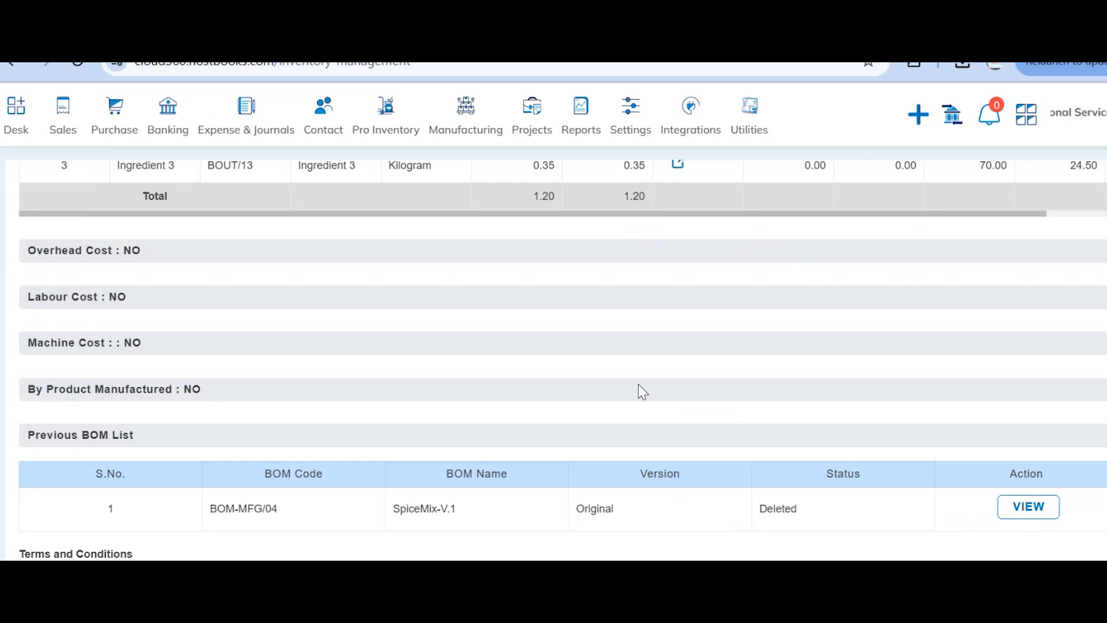
{"action": "scroll", "coordinate": [638, 383], "scroll_direction": "up", "scroll_amount": 4}
{"action": "scroll", "coordinate": [638, 384], "scroll_direction": "up", "scroll_amount": 2}
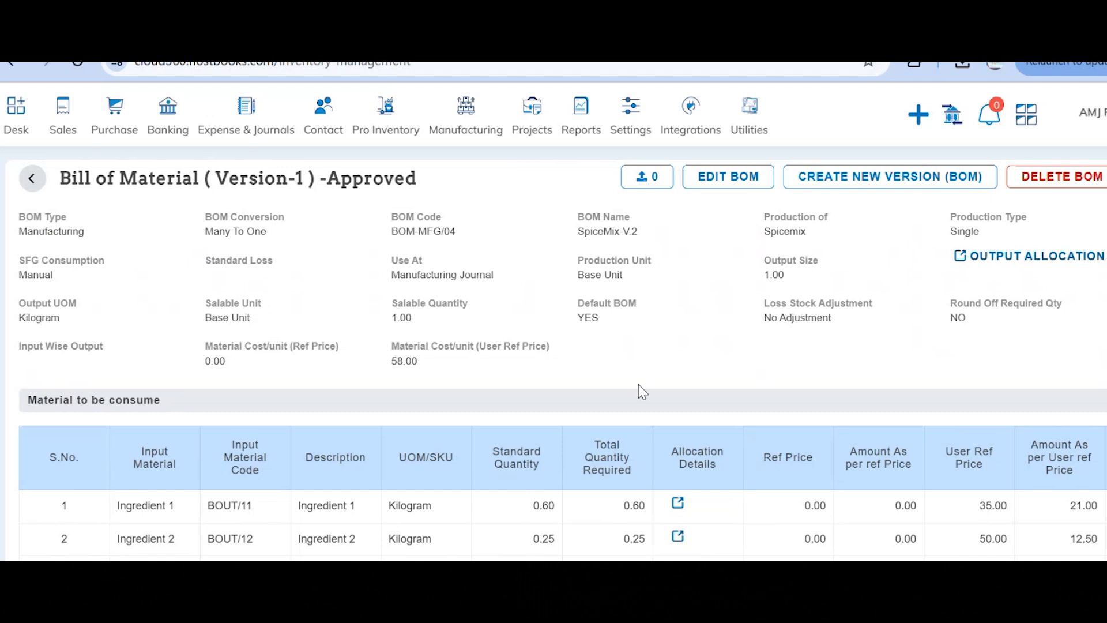
{"action": "left_click", "coordinate": [33, 180]}
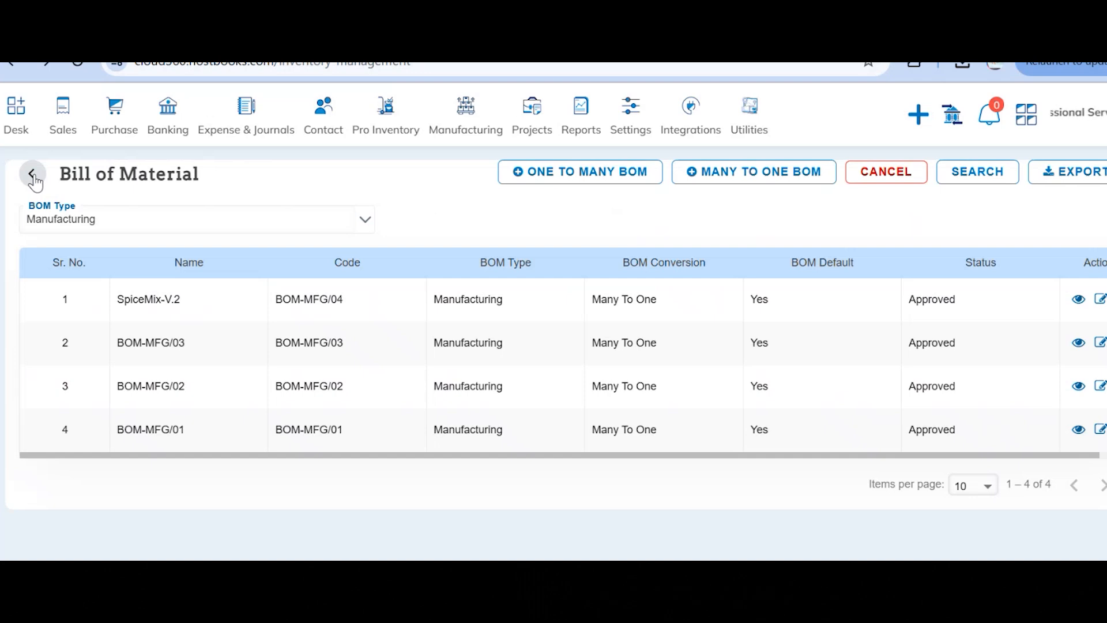
{"action": "left_click", "coordinate": [33, 180]}
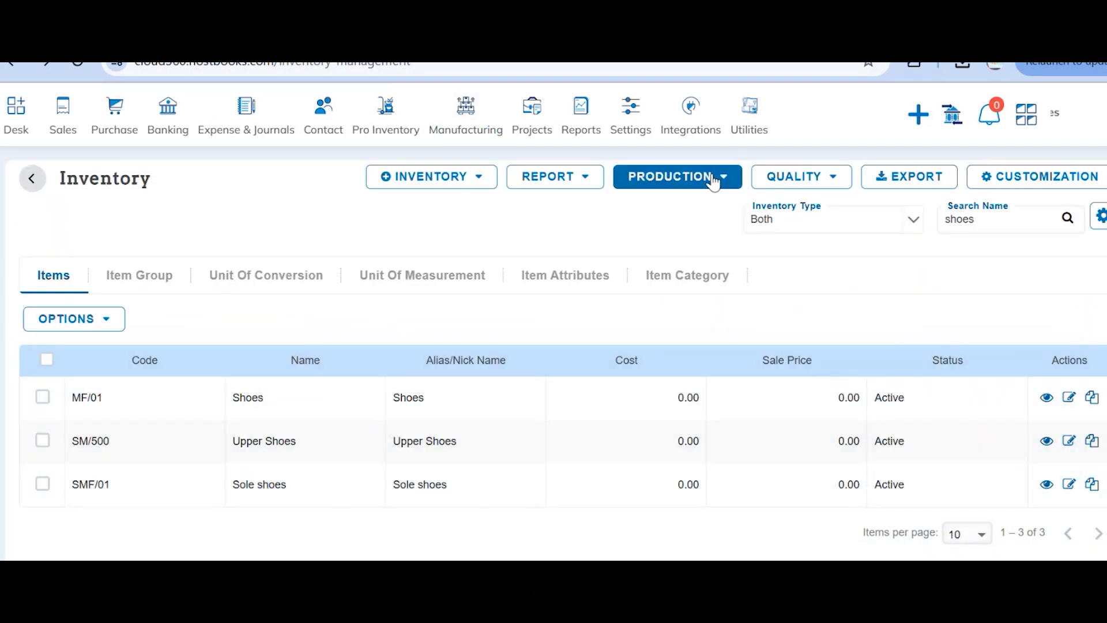
- Review the details of Factory - 1 in the Factory production master and return to the inventory list without saving
{"action": "left_click", "coordinate": [714, 182]}
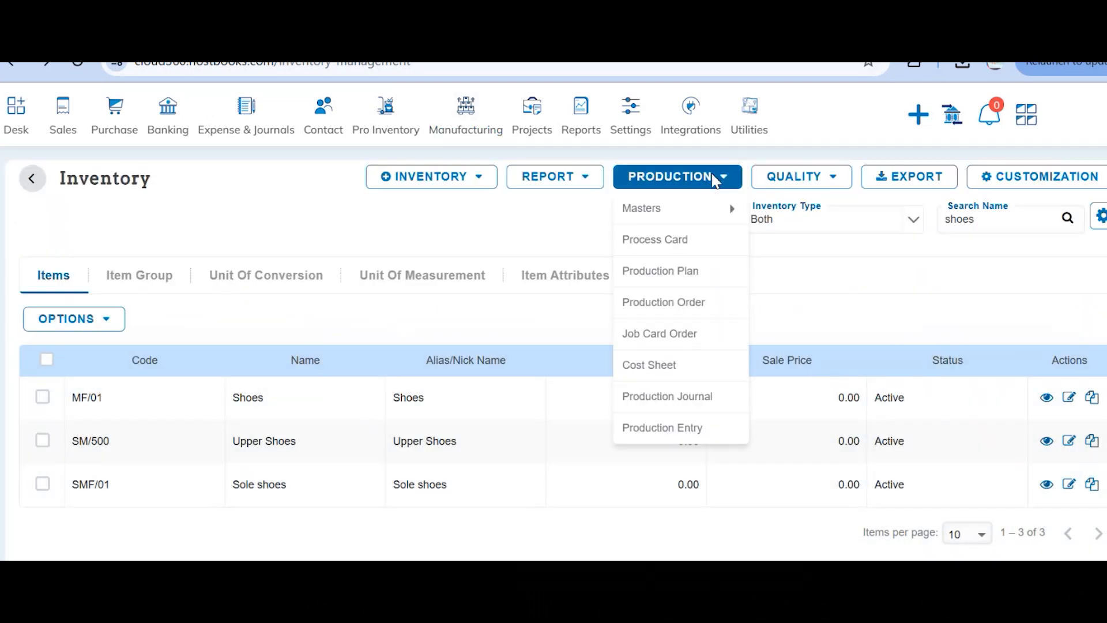
{"action": "mouse_move", "coordinate": [715, 214]}
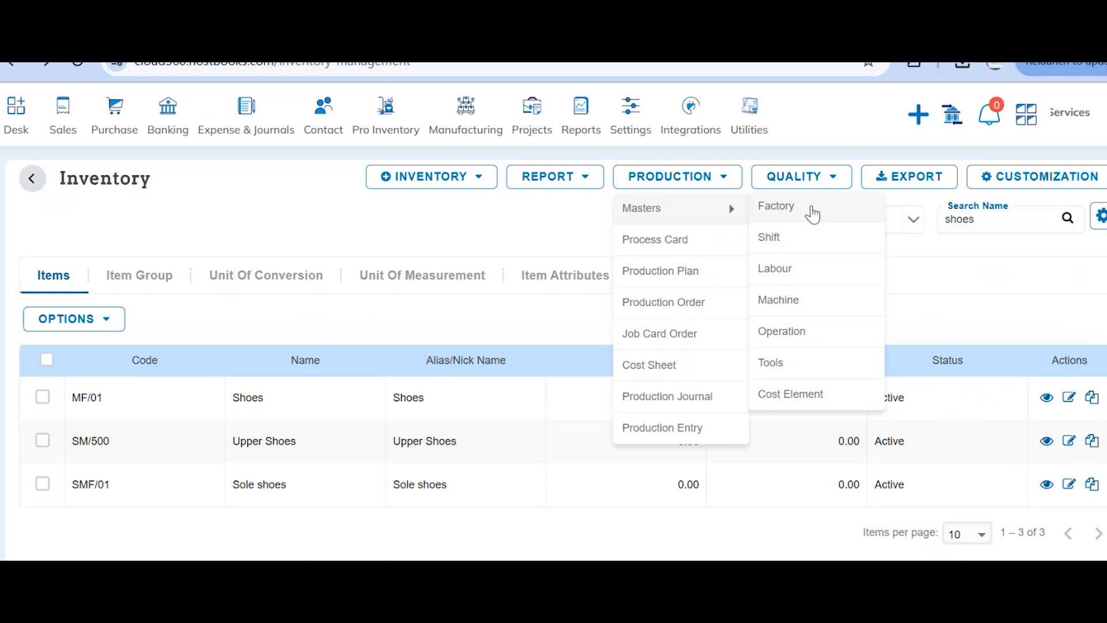
{"action": "left_click", "coordinate": [812, 213]}
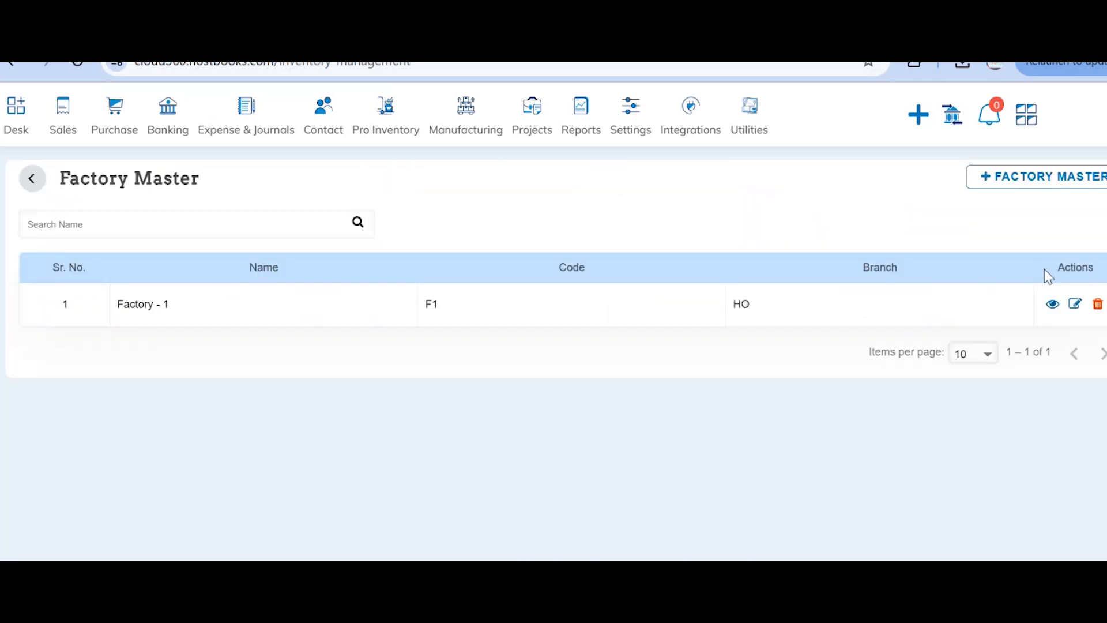
{"action": "left_click", "coordinate": [1077, 306]}
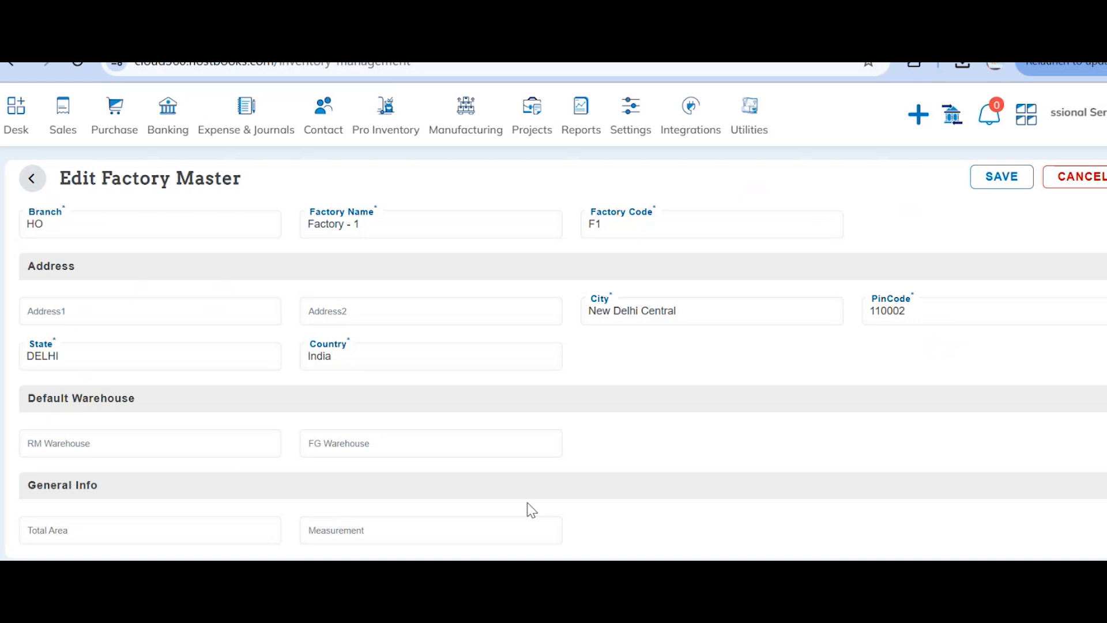
{"action": "left_click", "coordinate": [1077, 185]}
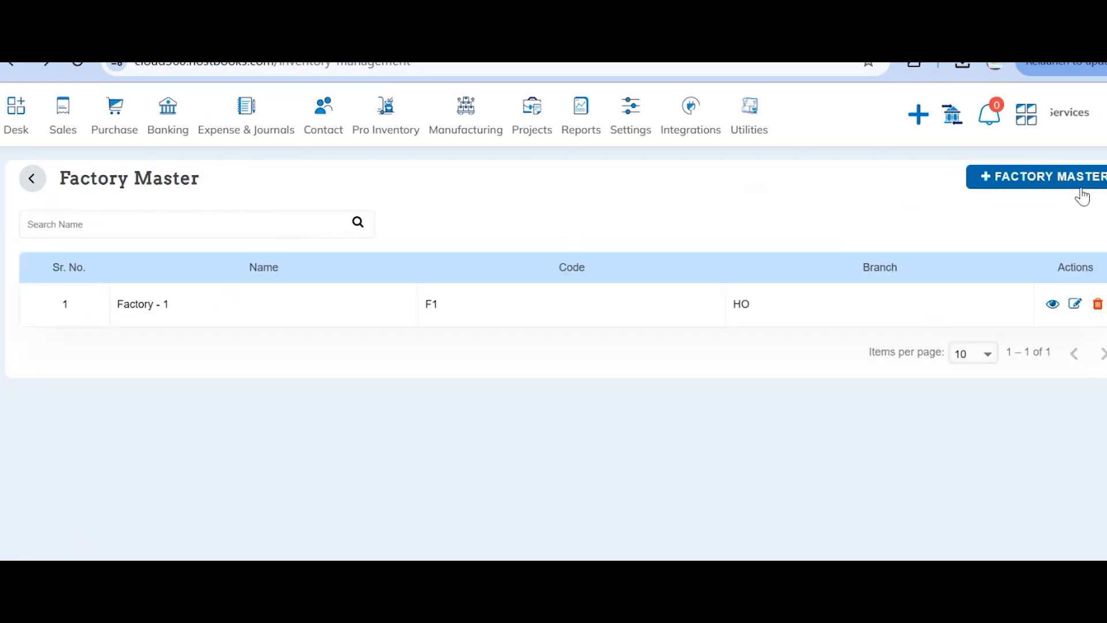
{"action": "left_click", "coordinate": [34, 183]}
- Review the name and times of Shift -1 in the Shift master and return to the inventory list without saving
{"action": "left_click", "coordinate": [669, 183]}
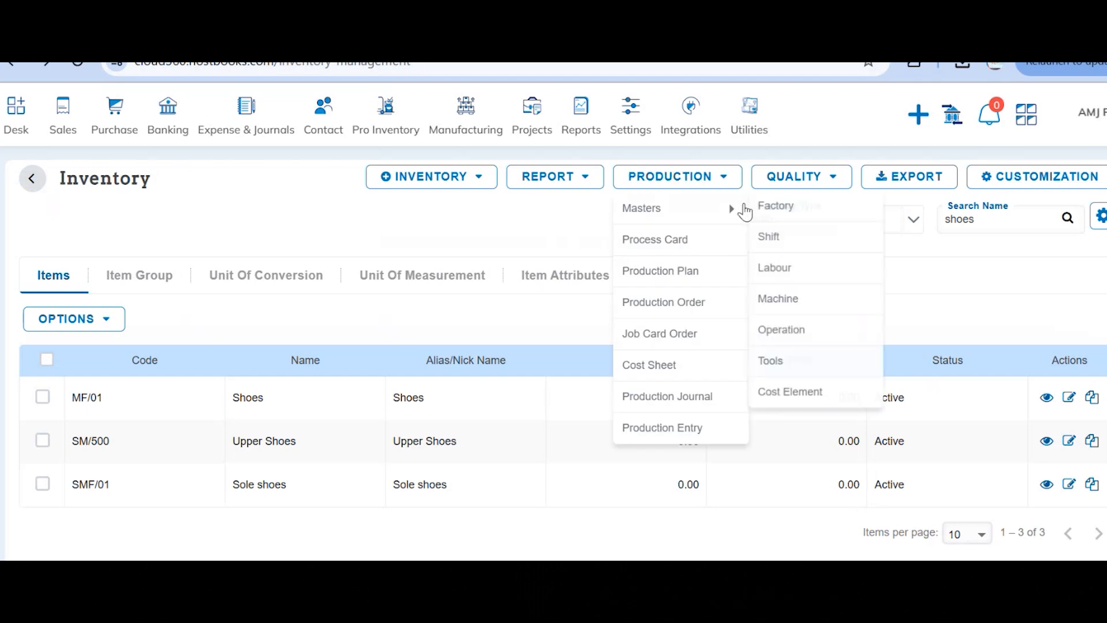
{"action": "left_click", "coordinate": [798, 236]}
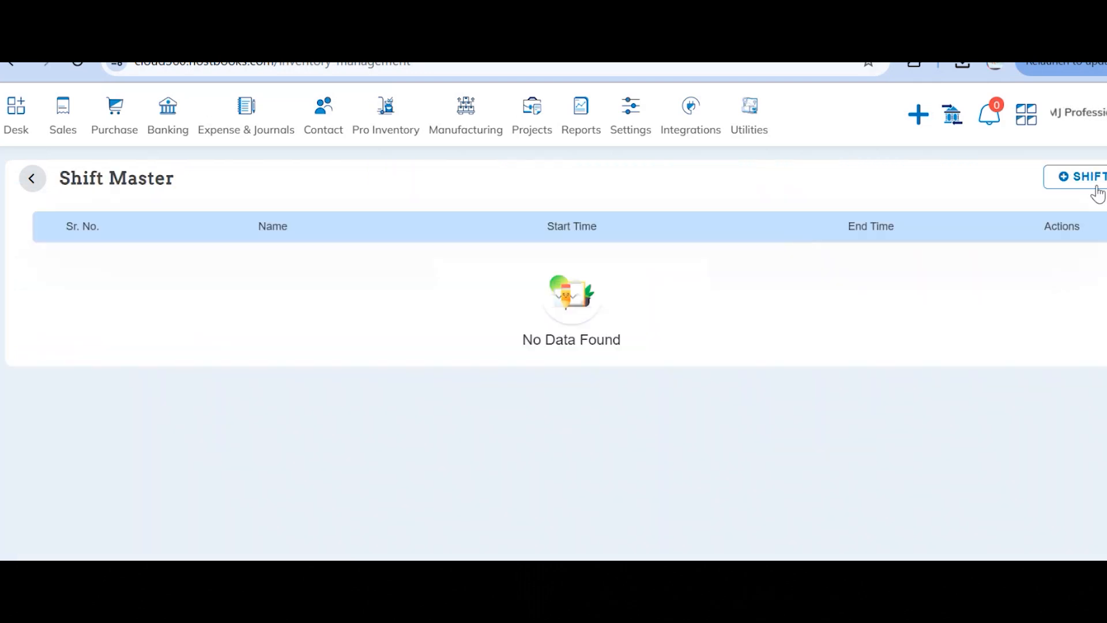
{"action": "left_click", "coordinate": [1061, 264]}
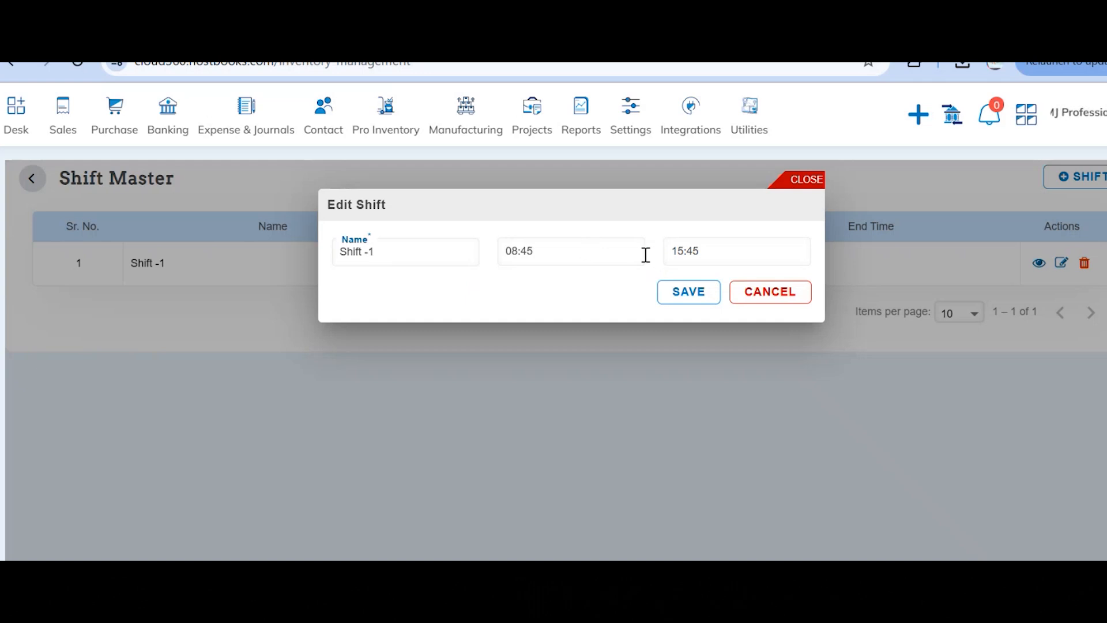
{"action": "left_click", "coordinate": [764, 290]}
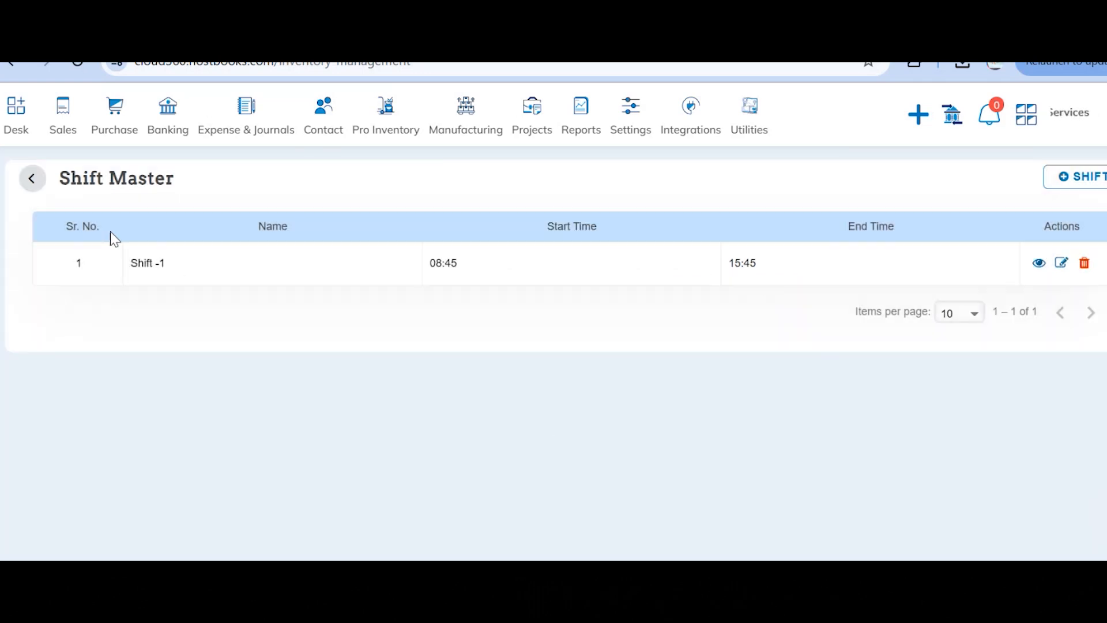
{"action": "left_click", "coordinate": [31, 186]}
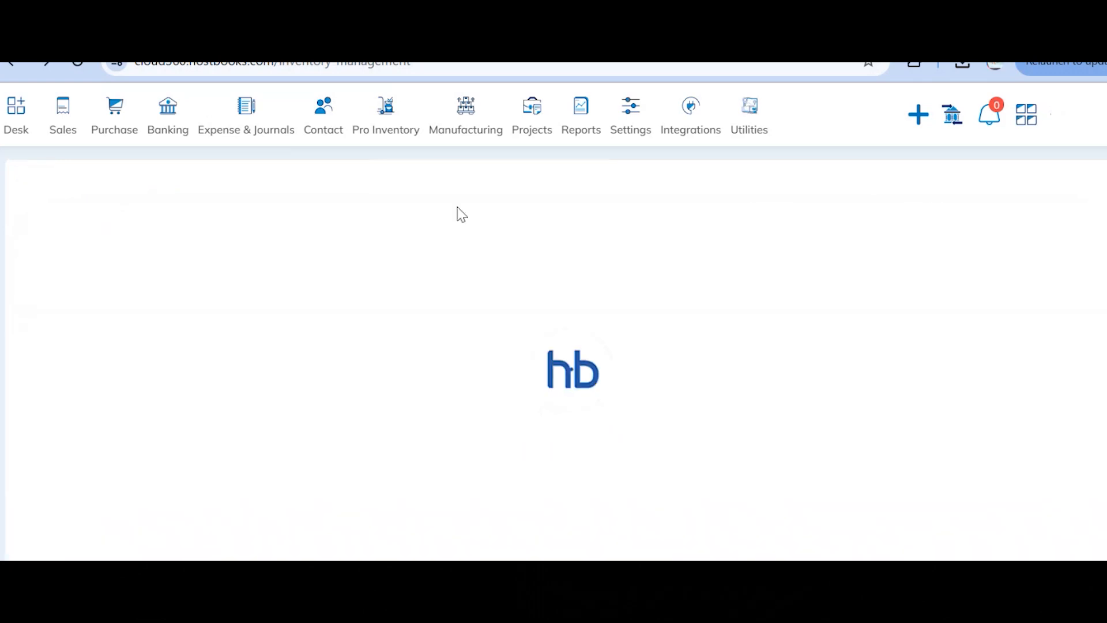
- Review the Skilled Labor hourly rate in the Labour master and return to the inventory list without saving
{"action": "left_click", "coordinate": [695, 182]}
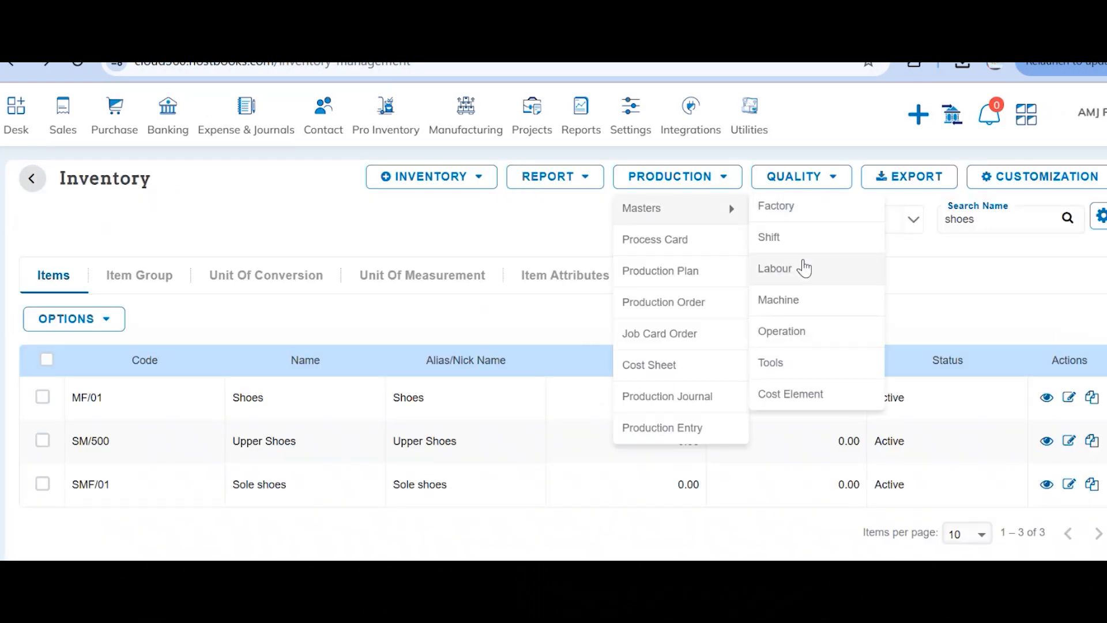
{"action": "left_click", "coordinate": [801, 267]}
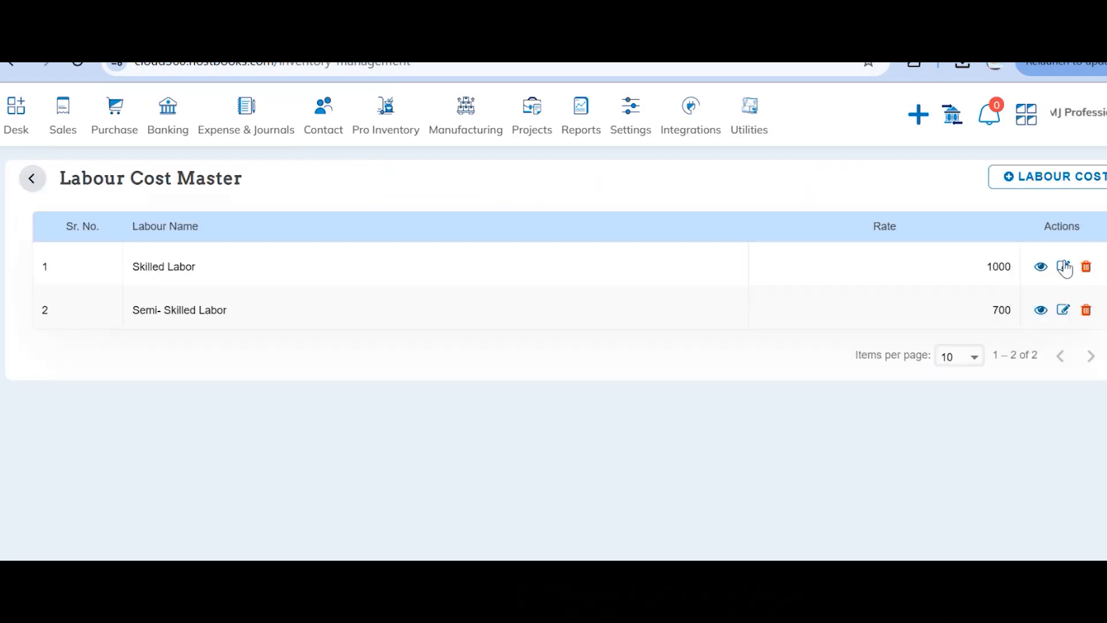
{"action": "left_click", "coordinate": [1063, 265]}
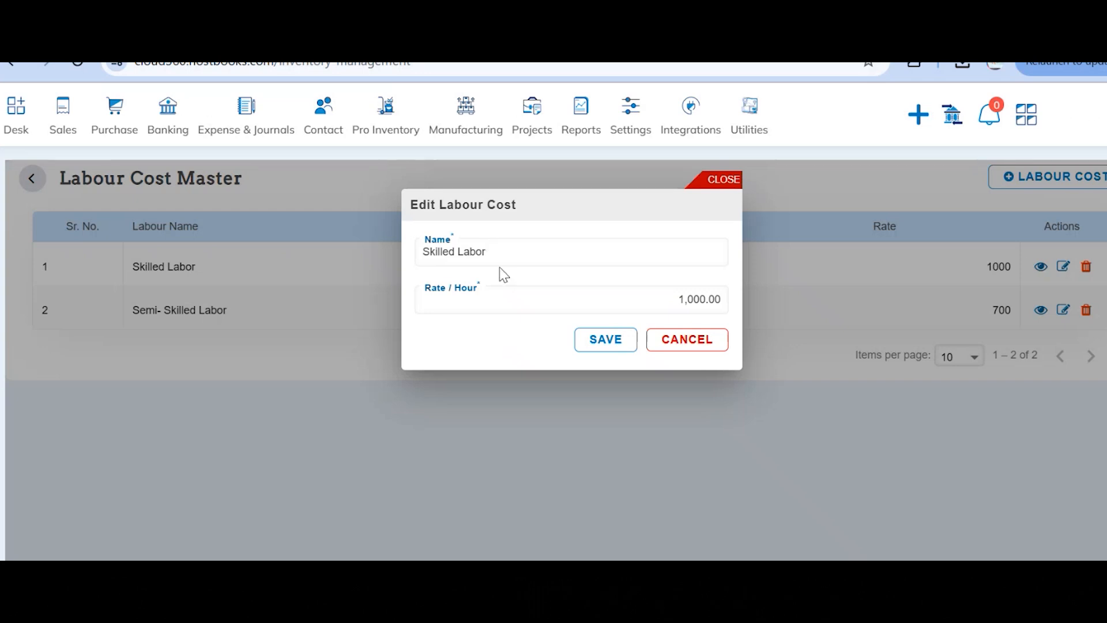
{"action": "left_click", "coordinate": [693, 338]}
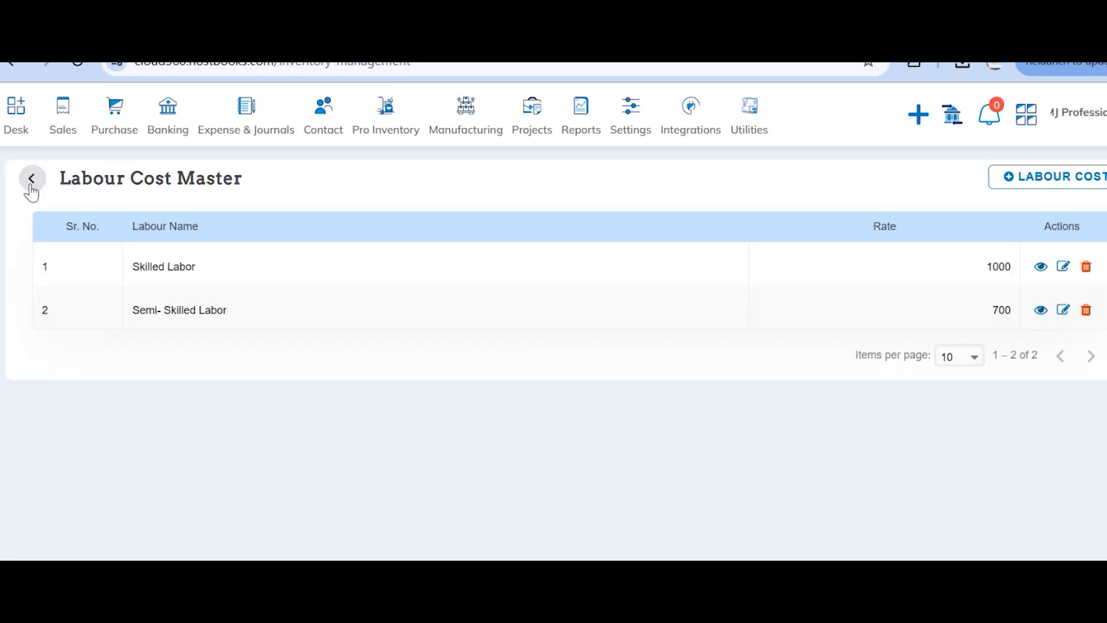
{"action": "left_click", "coordinate": [31, 183]}
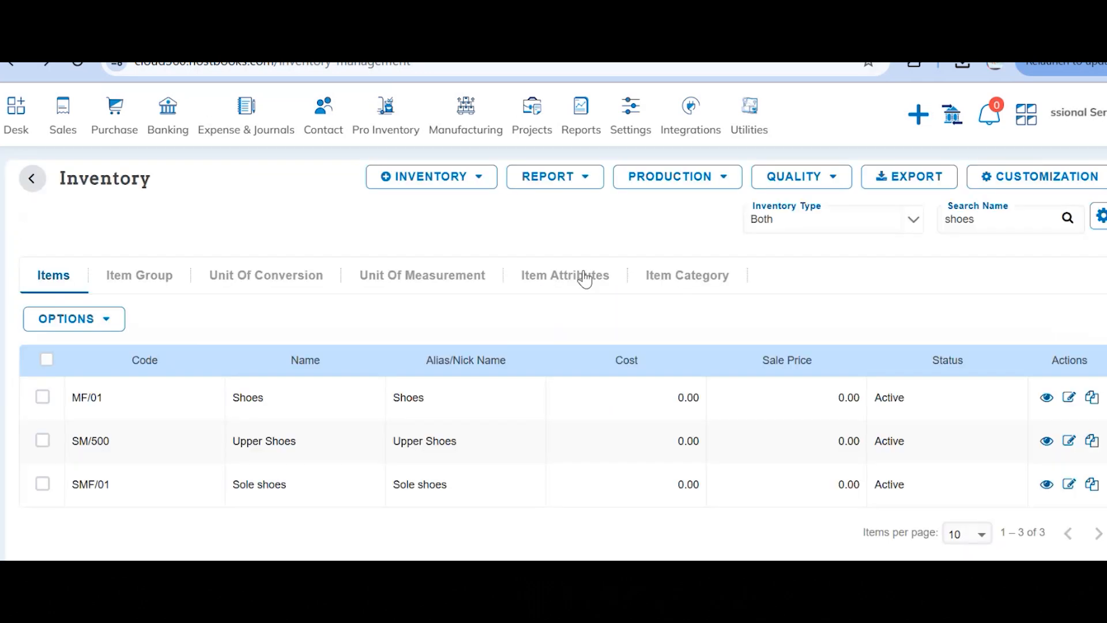
- Go to the Machine production master and open the Cutting Machine for editing
{"action": "left_click", "coordinate": [692, 184]}
{"action": "mouse_move", "coordinate": [732, 208]}
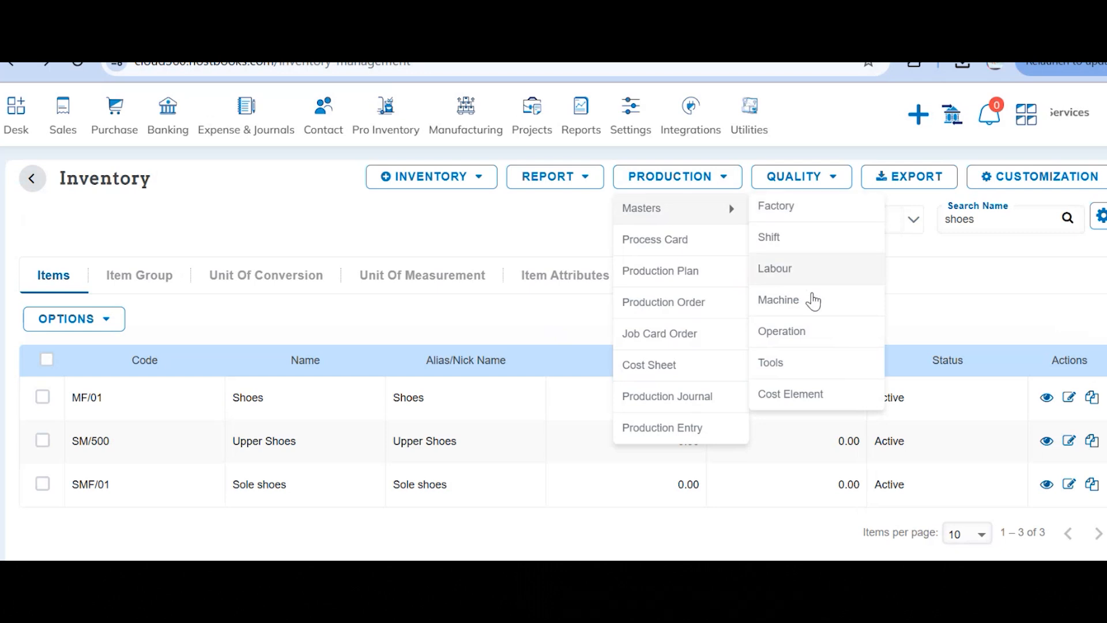
{"action": "left_click", "coordinate": [812, 298]}
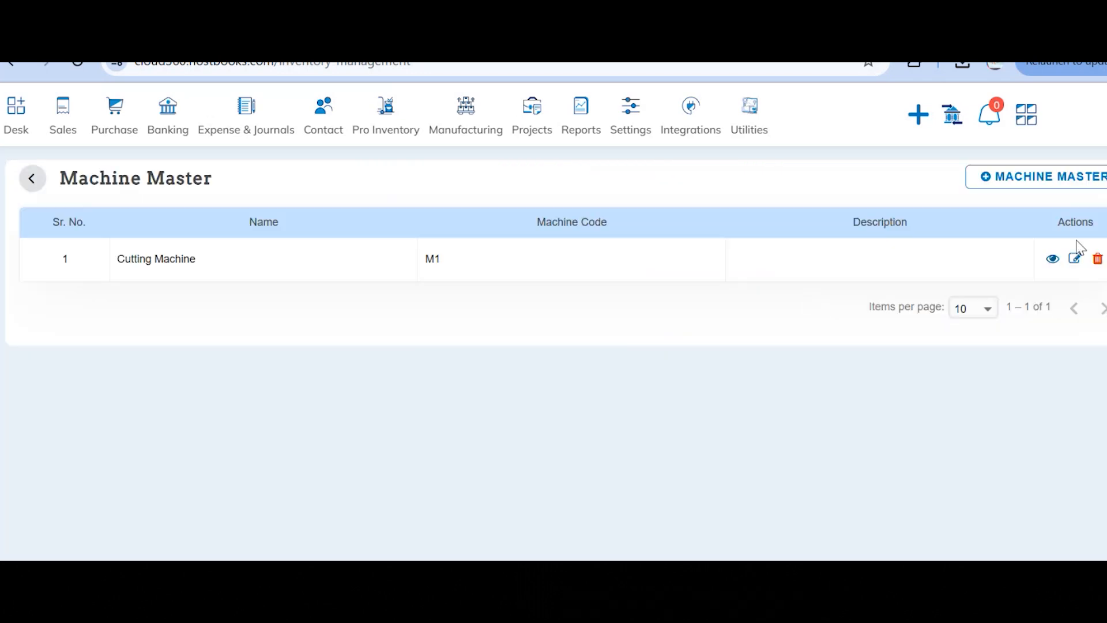
{"action": "left_click", "coordinate": [1076, 259]}
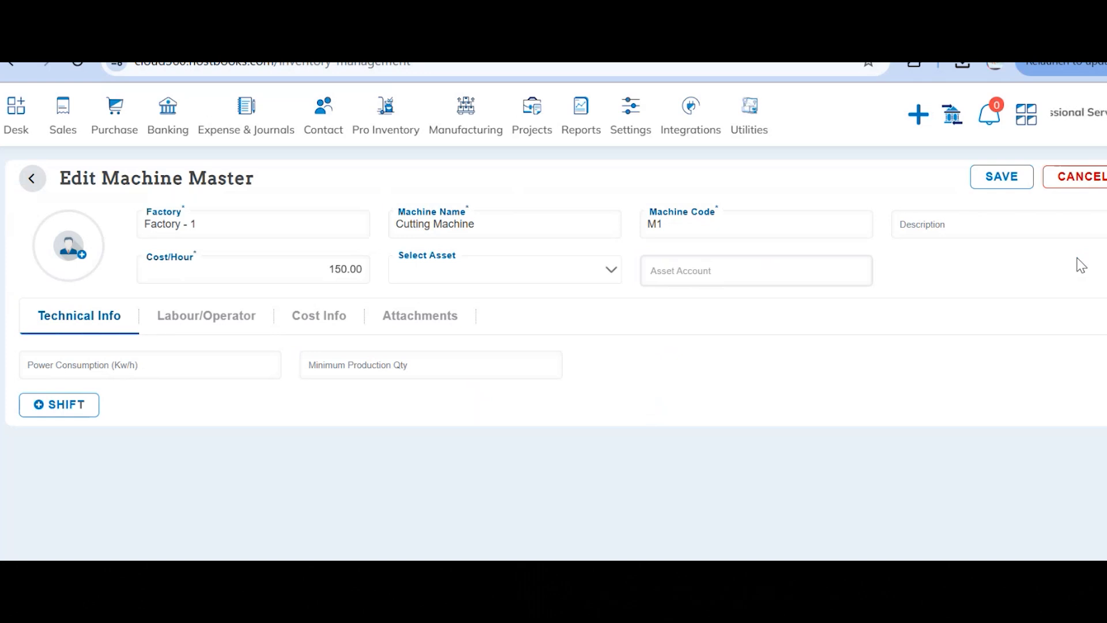
- Add an empty shift block to the Cutting Machine's Technical Info and inspect its Working Shift and Working Days fields
{"action": "left_click", "coordinate": [50, 408]}
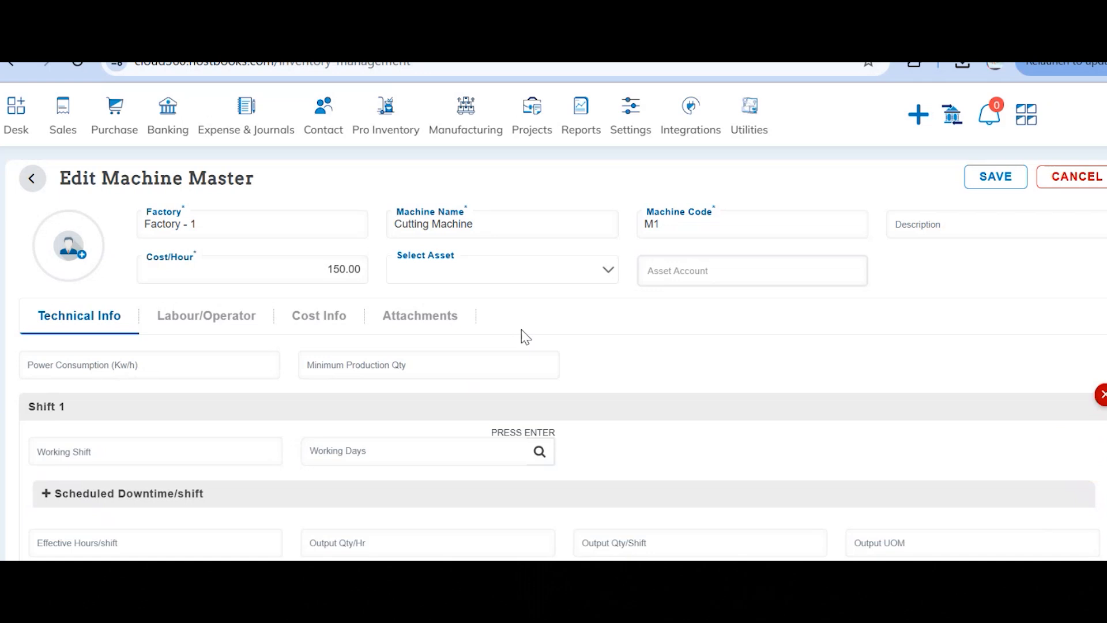
{"action": "left_click", "coordinate": [184, 371]}
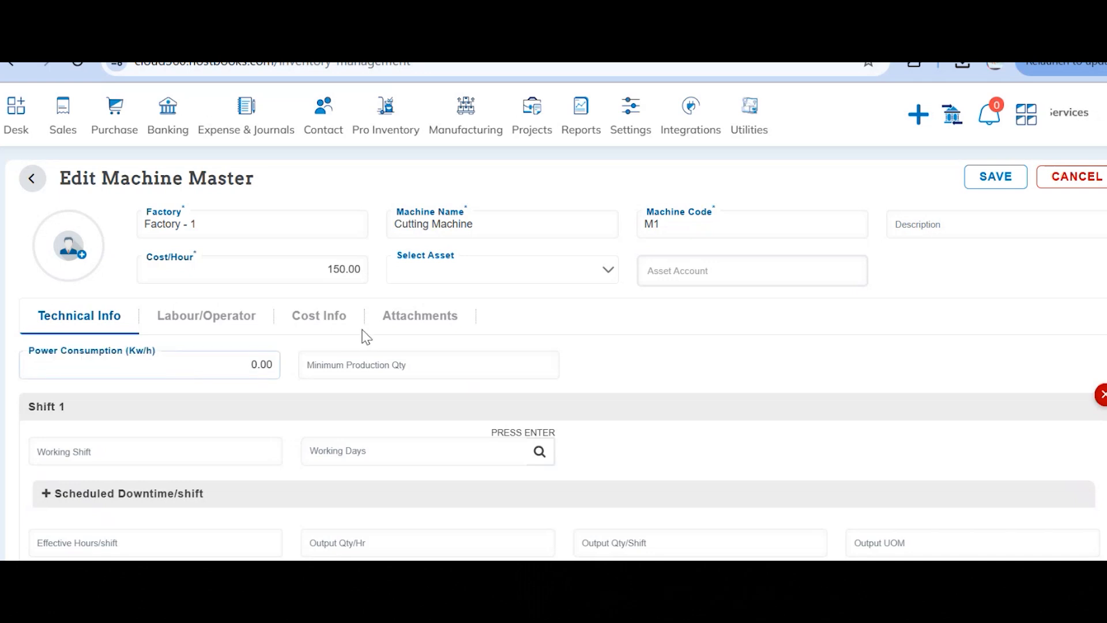
{"action": "scroll", "coordinate": [651, 328], "scroll_direction": "down", "scroll_amount": 1}
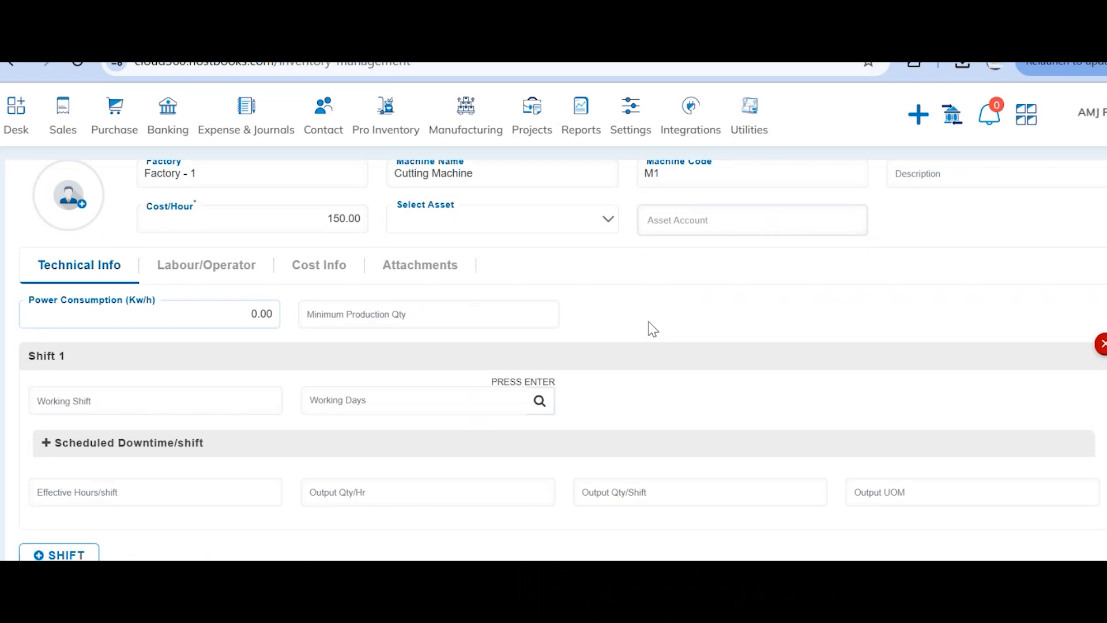
{"action": "left_click", "coordinate": [129, 391]}
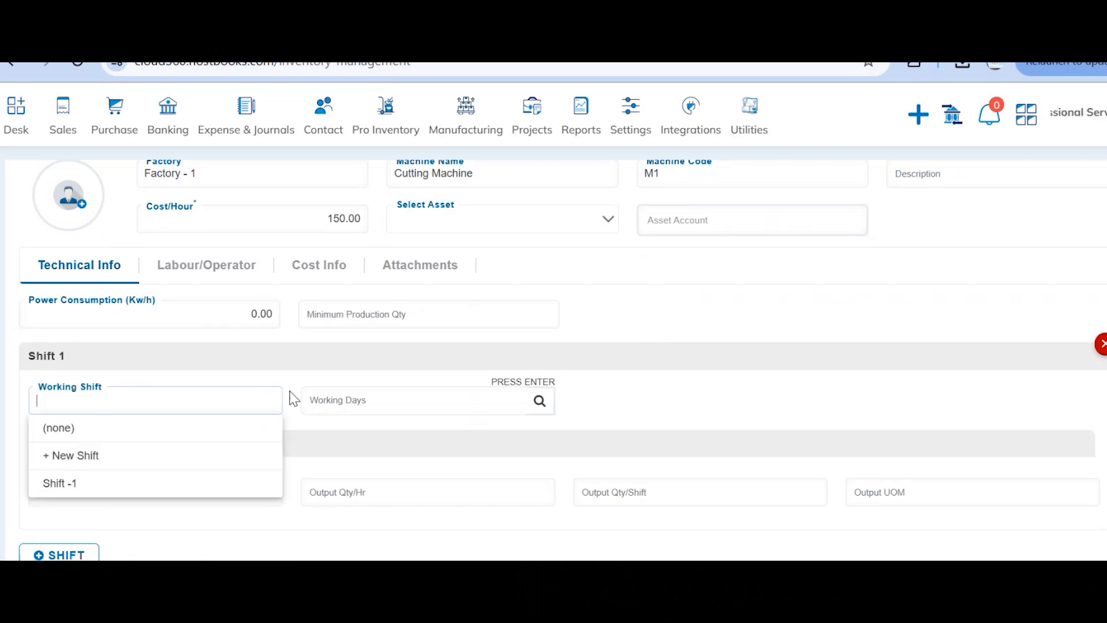
{"action": "left_click", "coordinate": [421, 394]}
{"action": "left_click", "coordinate": [681, 390]}
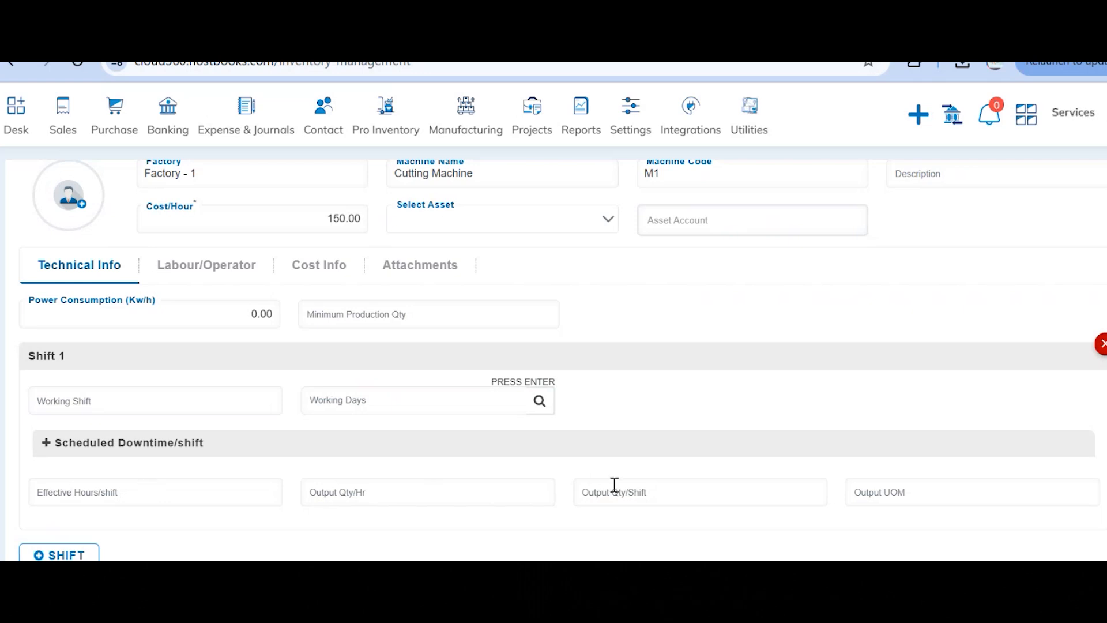
- Review the Cutting Machine's Labour/Operator, Cost Info and Attachments sections and return to the inventory list without saving
{"action": "scroll", "coordinate": [798, 473], "scroll_direction": "up", "scroll_amount": 1}
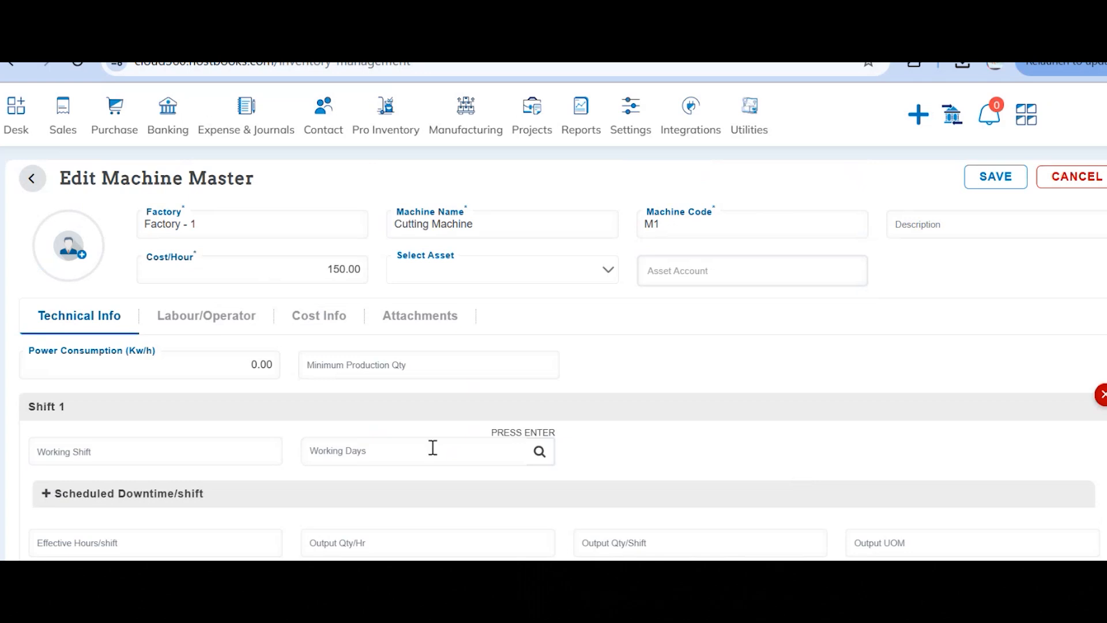
{"action": "left_click", "coordinate": [215, 329]}
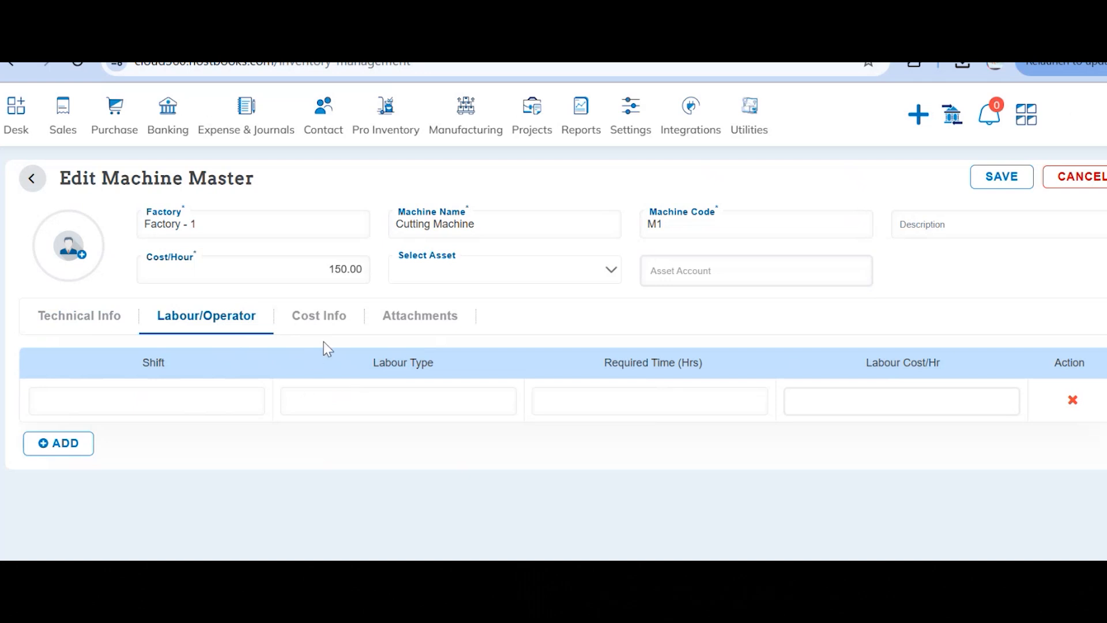
{"action": "left_click", "coordinate": [326, 316]}
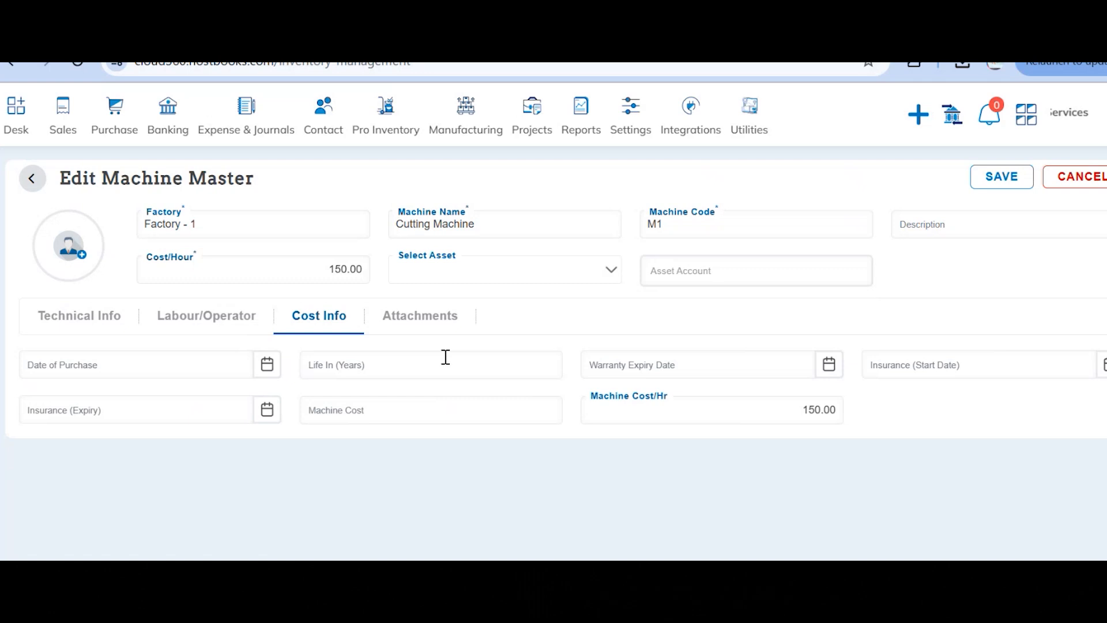
{"action": "left_click", "coordinate": [420, 311]}
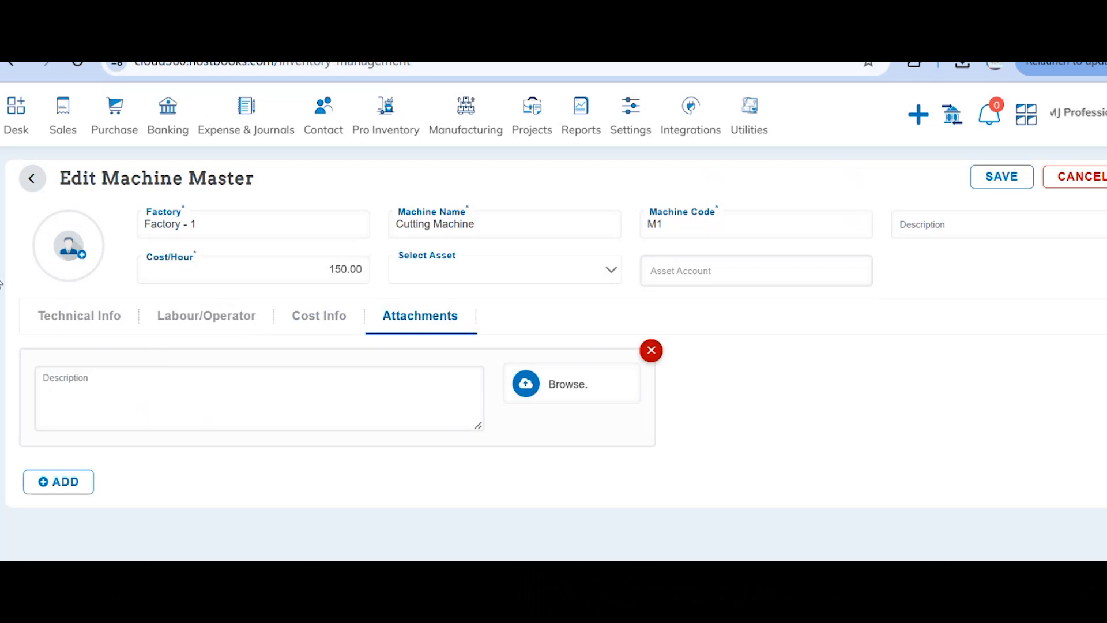
{"action": "left_click", "coordinate": [40, 183]}
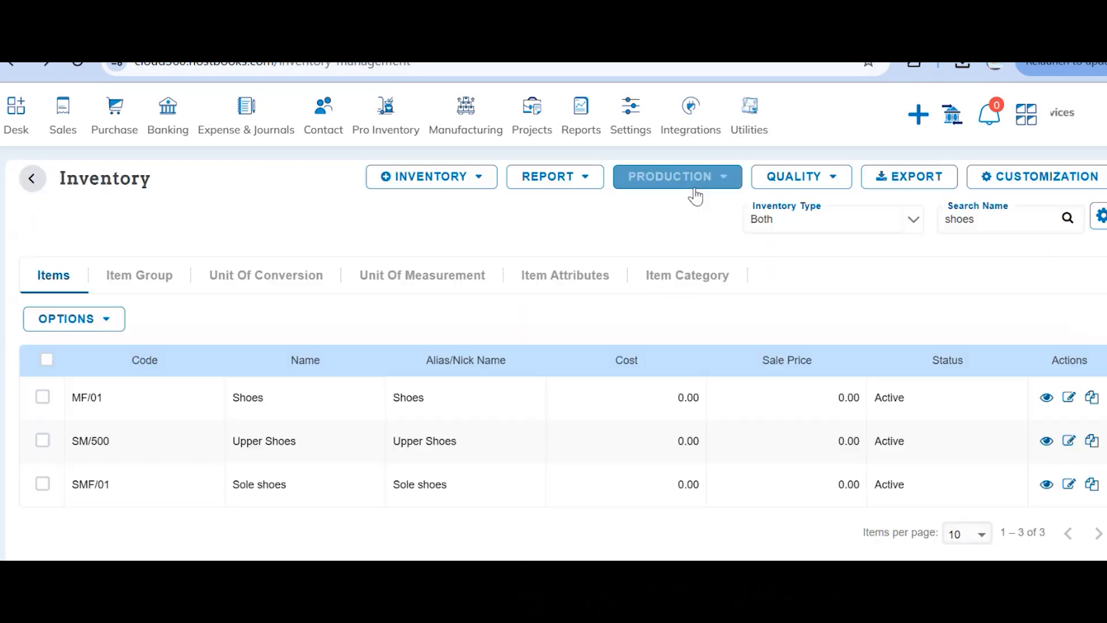
- Go to the Operation production master and open the Finishing operation for editing
{"action": "left_click", "coordinate": [692, 178]}
{"action": "mouse_move", "coordinate": [691, 208]}
{"action": "left_click", "coordinate": [798, 342]}
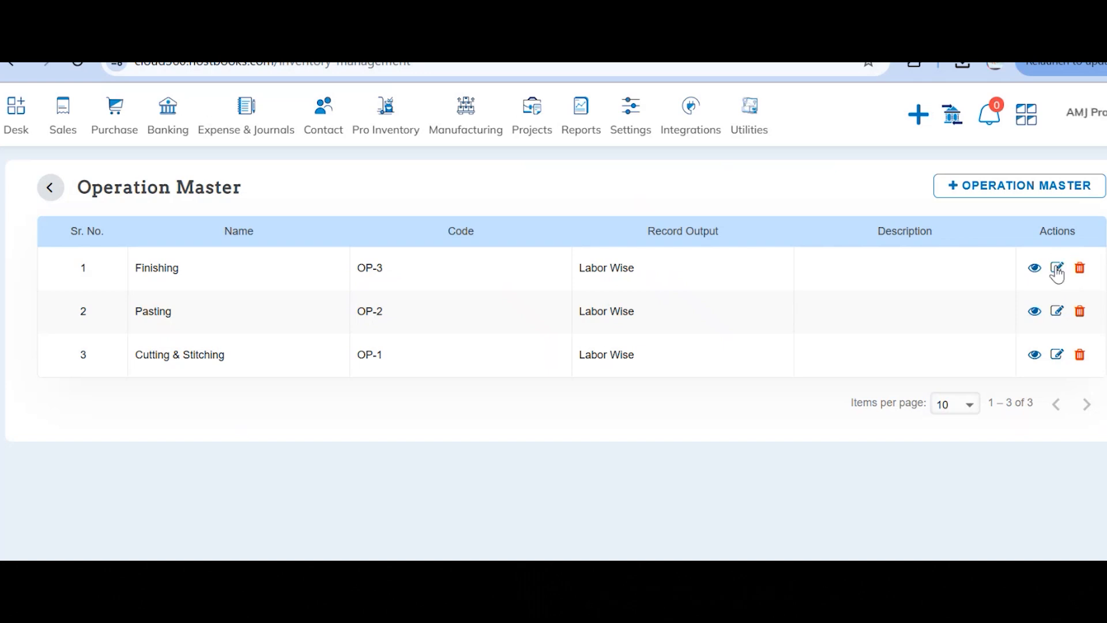
{"action": "left_click", "coordinate": [1057, 269]}
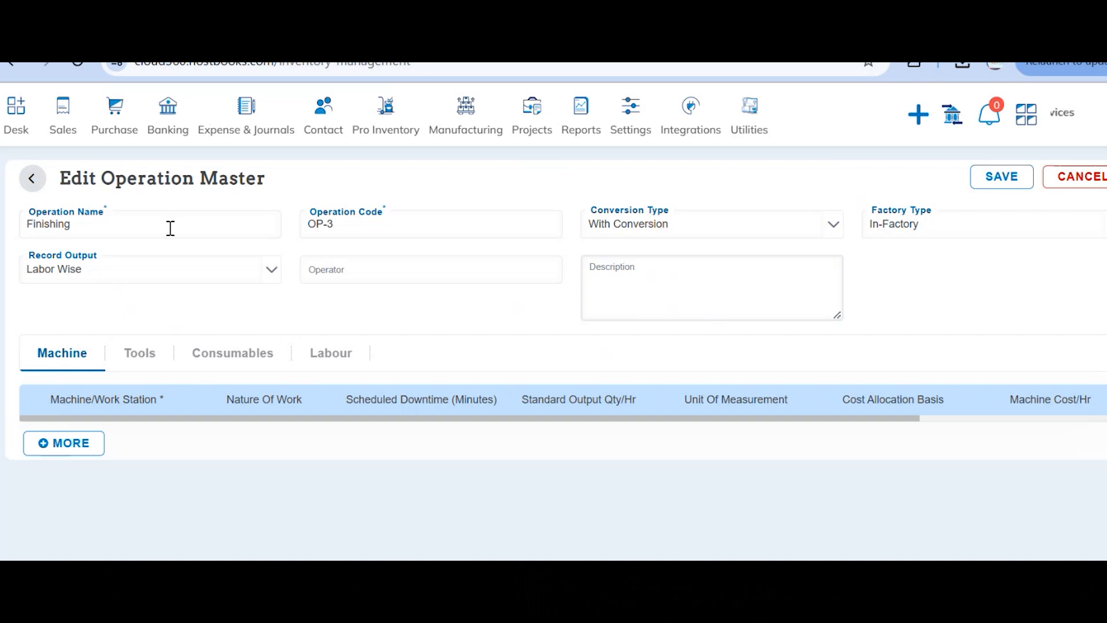
- Inspect the Factory Type and Record Output options of the Finishing operation and return to the inventory list without saving
{"action": "left_click", "coordinate": [1024, 224]}
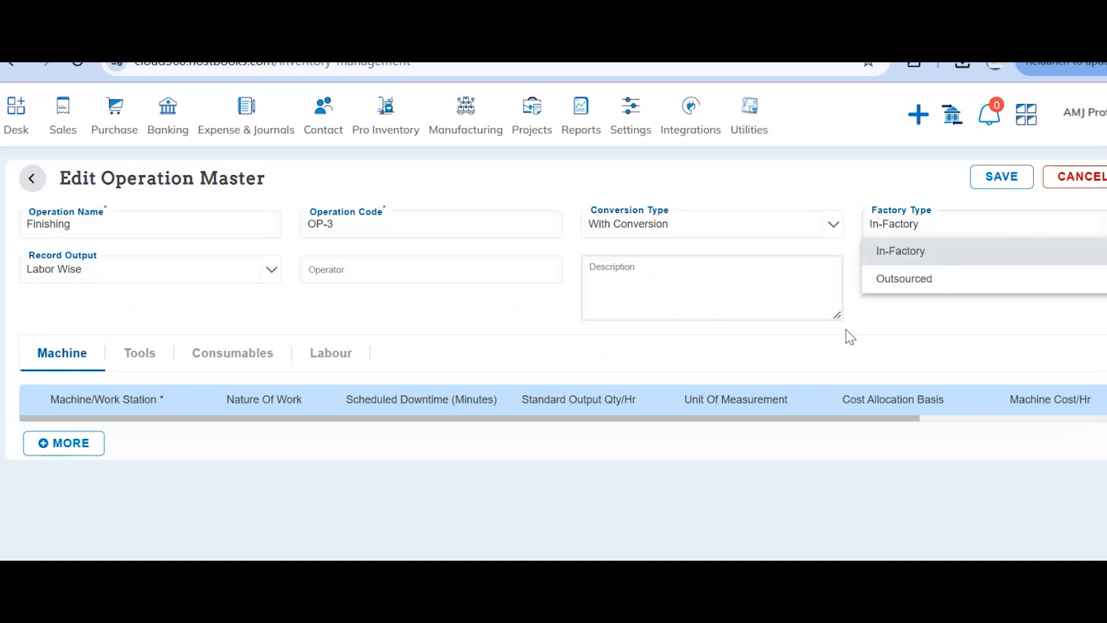
{"action": "left_click", "coordinate": [718, 333]}
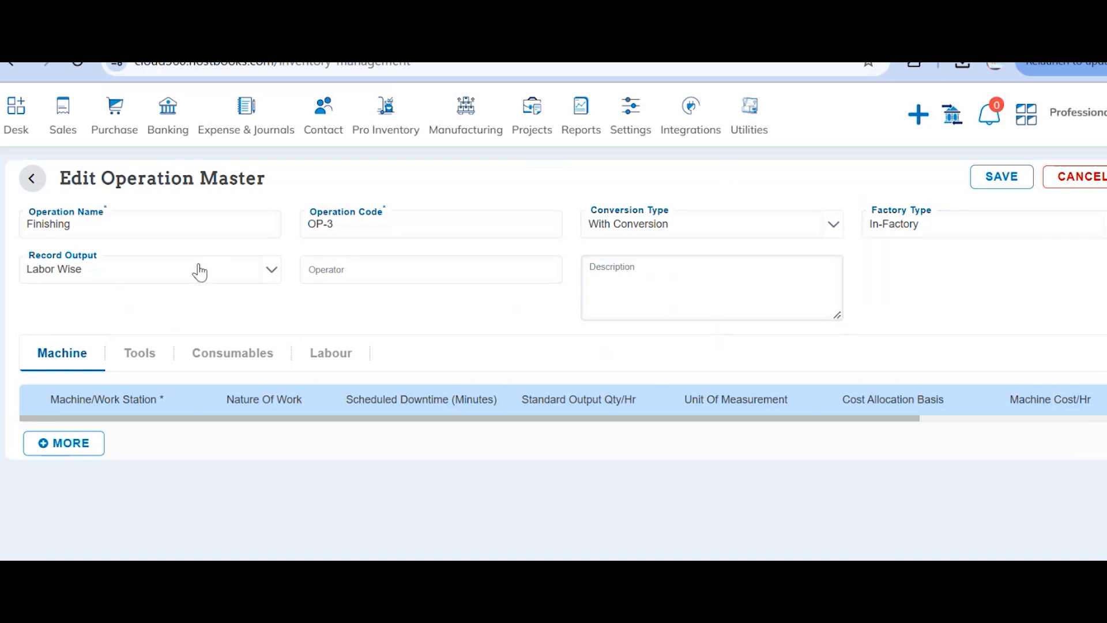
{"action": "left_click", "coordinate": [199, 273]}
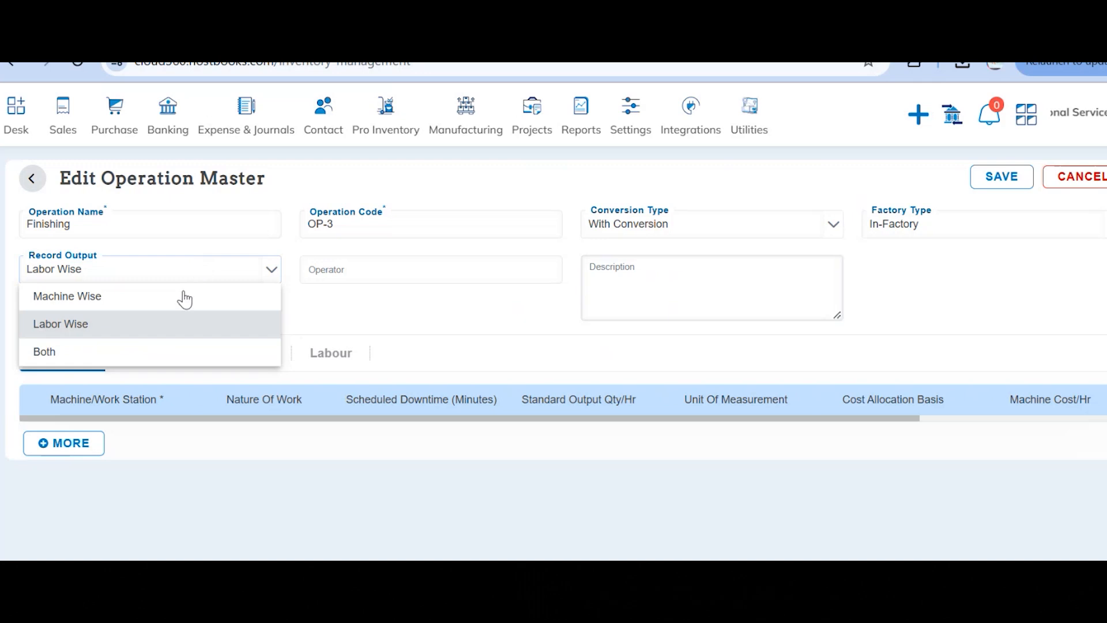
{"action": "left_click", "coordinate": [334, 300]}
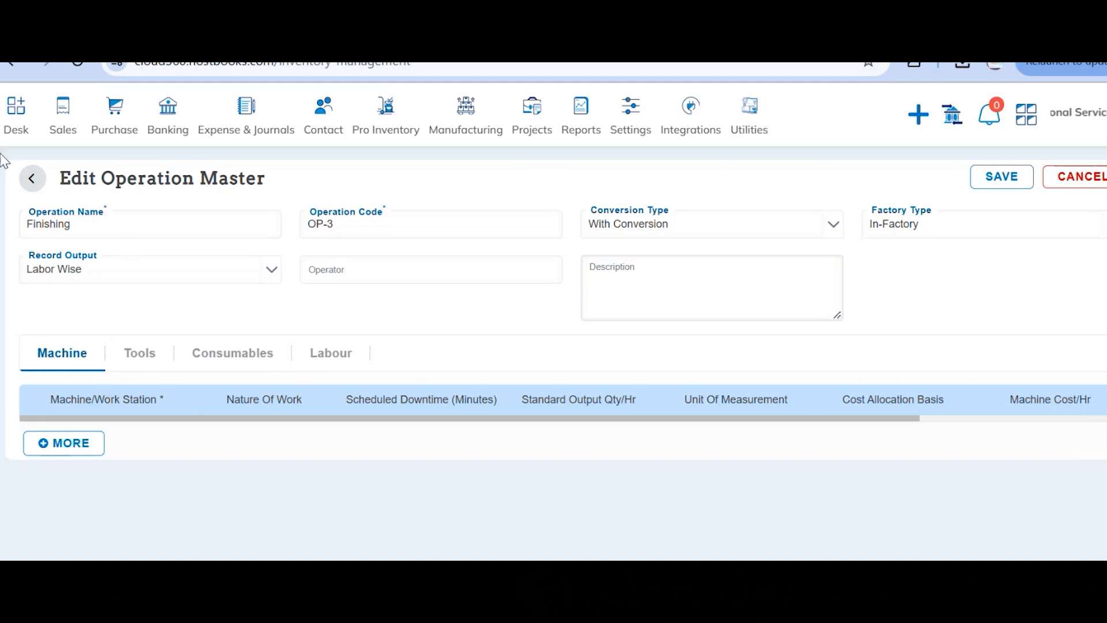
{"action": "left_click", "coordinate": [30, 178]}
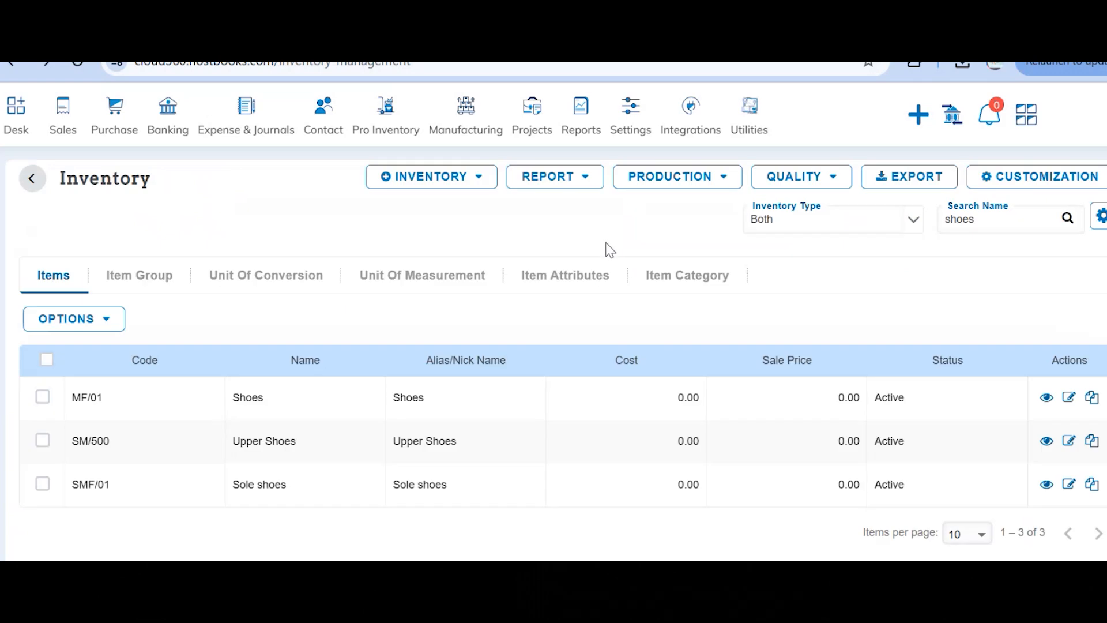
- Go to the production process cards and open the card for the Shoes item for editing
{"action": "left_click", "coordinate": [663, 194]}
{"action": "mouse_move", "coordinate": [667, 210]}
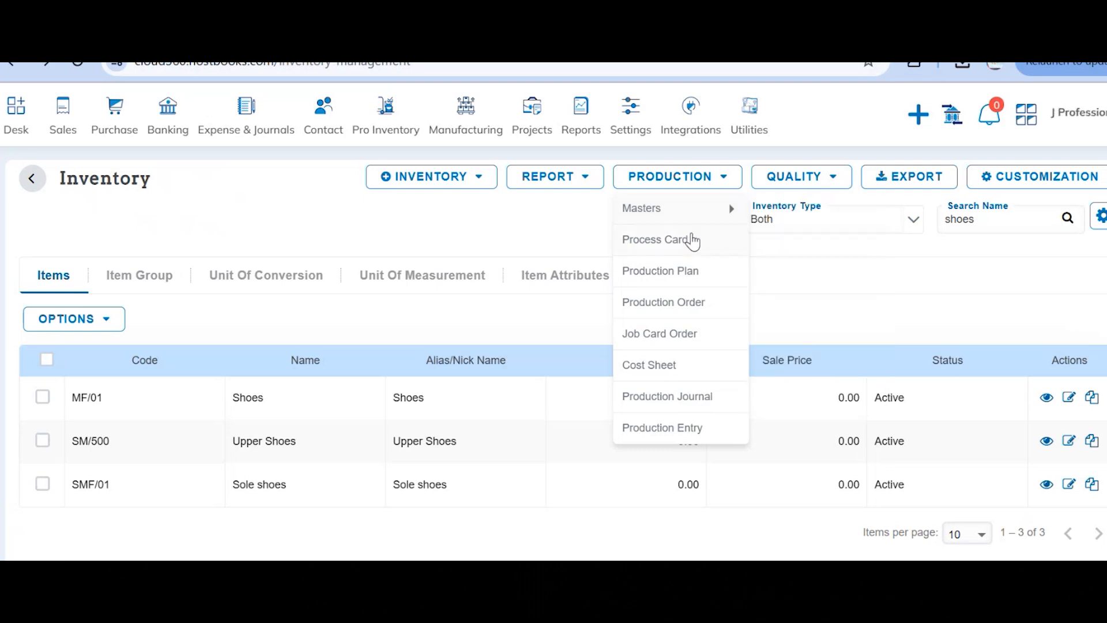
{"action": "left_click", "coordinate": [692, 236]}
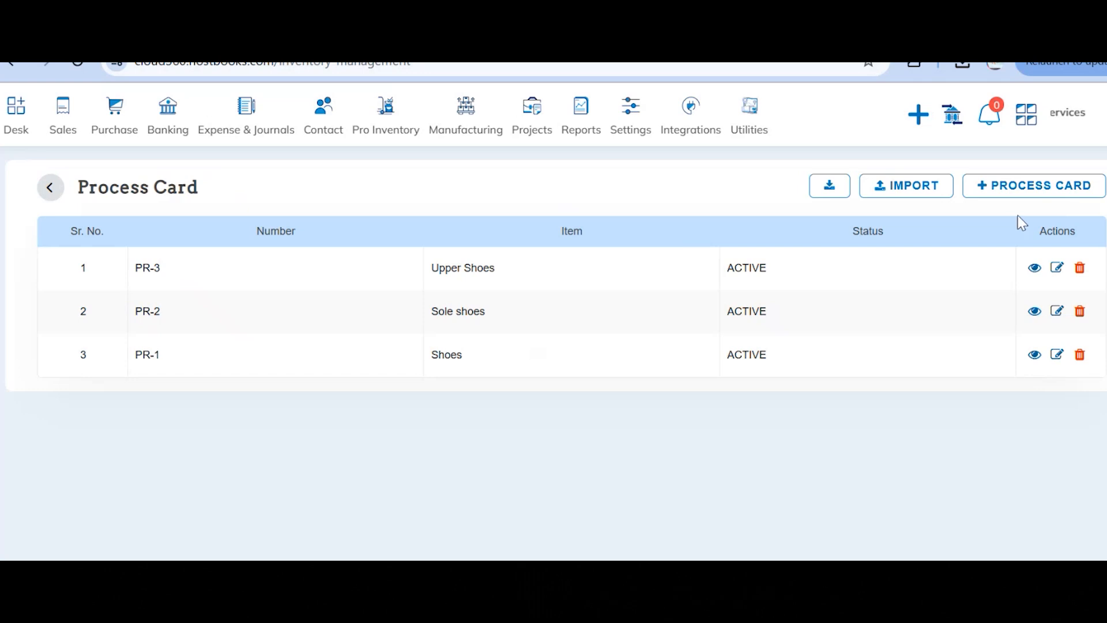
{"action": "left_click", "coordinate": [1058, 356]}
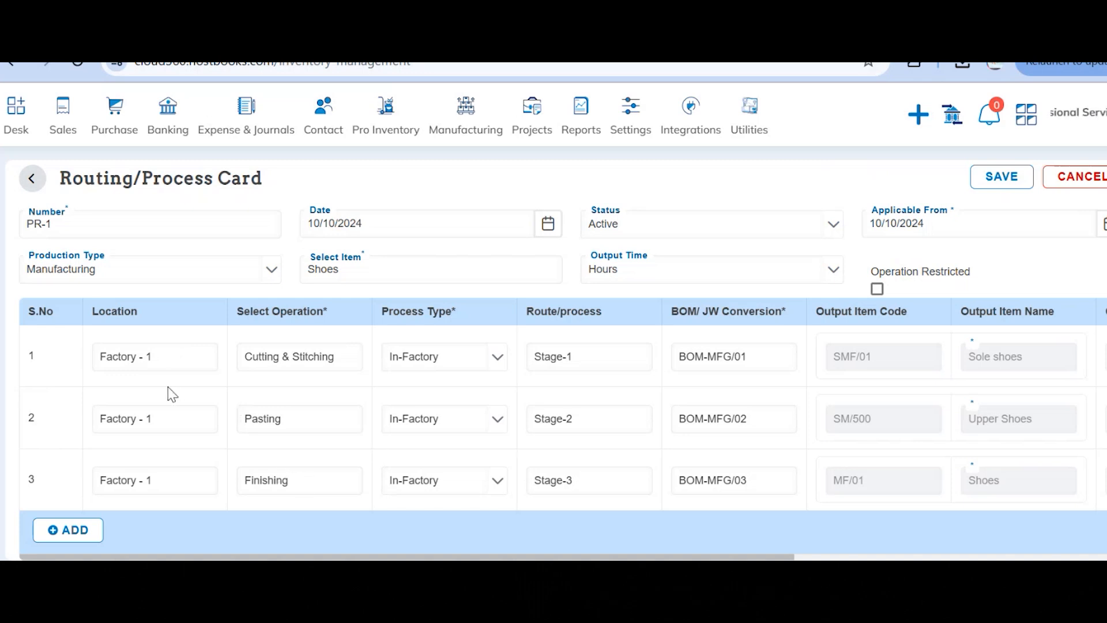
- Inspect the Process Type options and the Route/process entry of the Cutting & Stitching row
{"action": "left_click", "coordinate": [478, 374]}
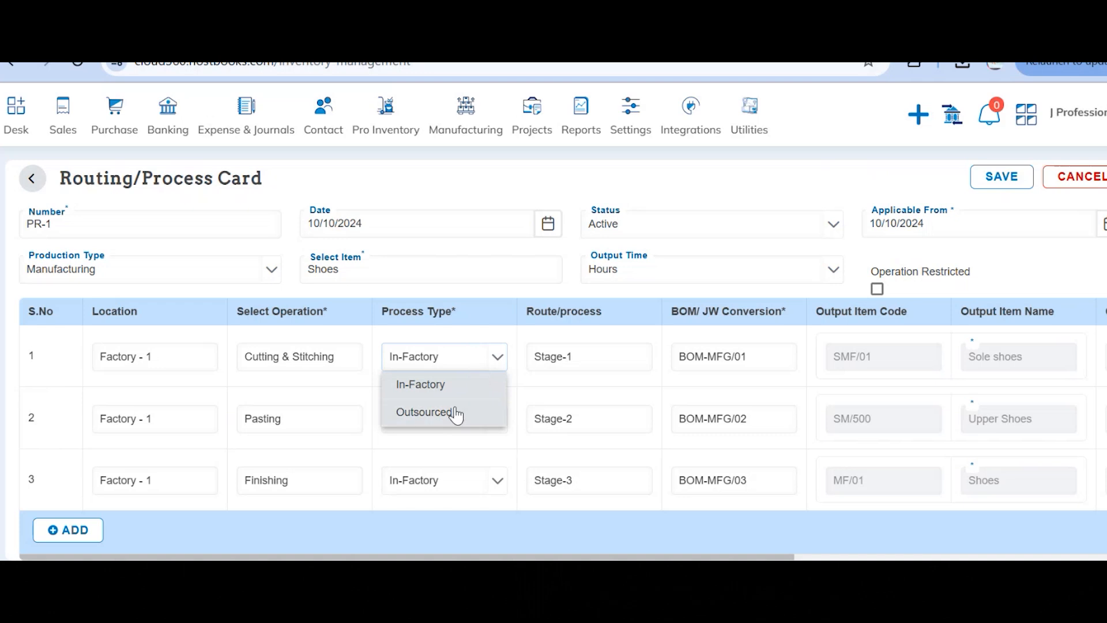
{"action": "left_click", "coordinate": [599, 392]}
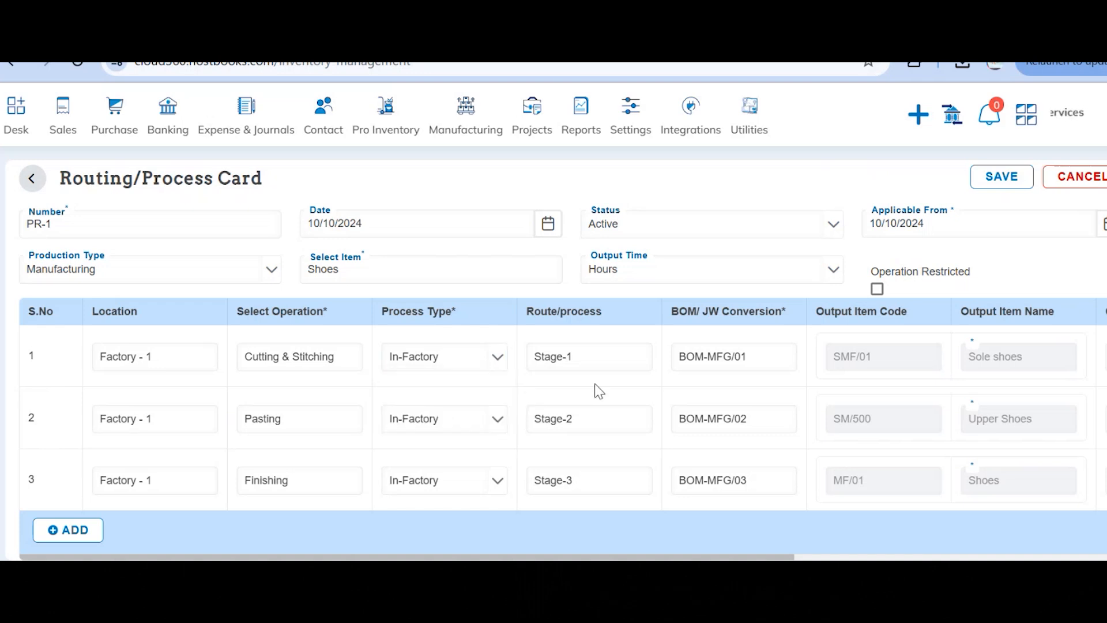
{"action": "left_click", "coordinate": [596, 353]}
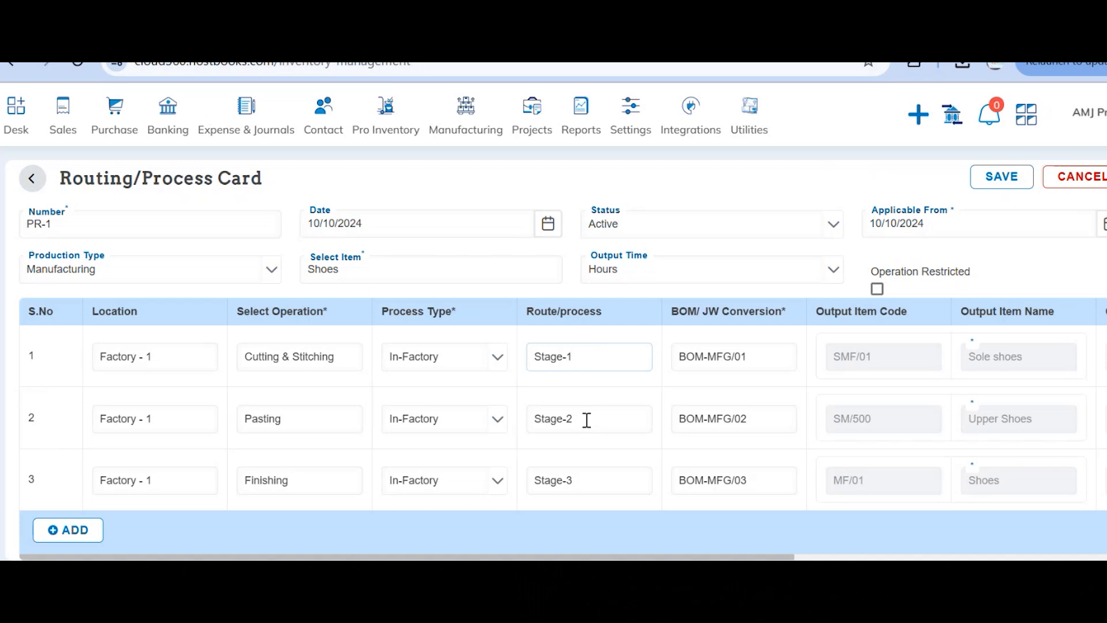
- Review the BOM, output item, output time, by-product and scrap columns of the Shoes routing and return to the inventory list without saving
{"action": "scroll", "coordinate": [586, 420], "scroll_direction": "right", "scroll_amount": 1}
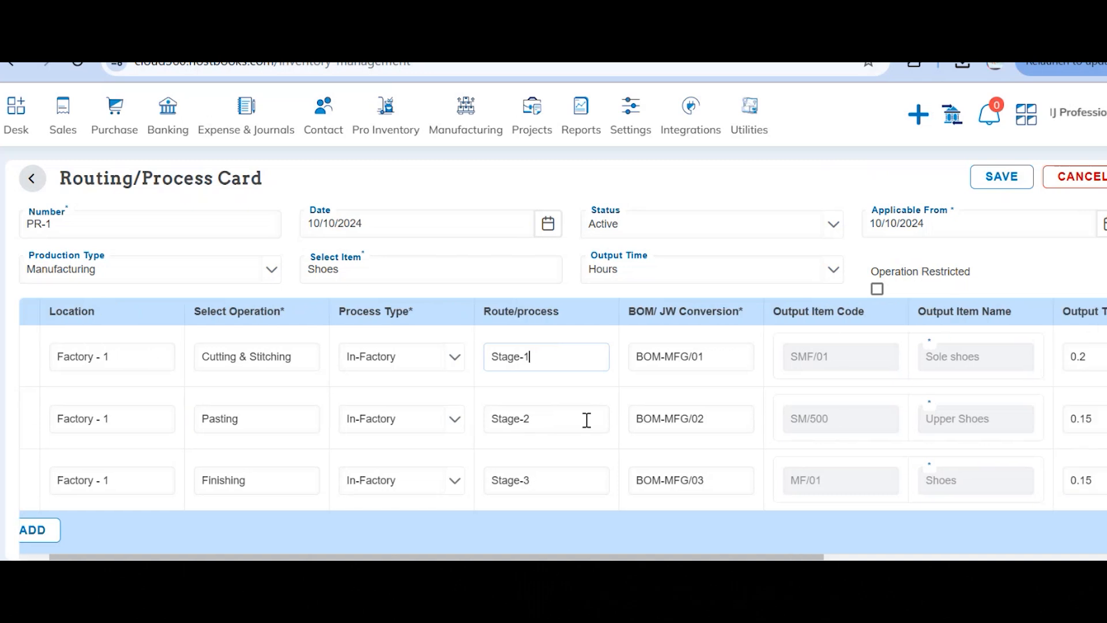
{"action": "scroll", "coordinate": [586, 420], "scroll_direction": "right", "scroll_amount": 3}
{"action": "scroll", "coordinate": [805, 391], "scroll_direction": "right", "scroll_amount": 3}
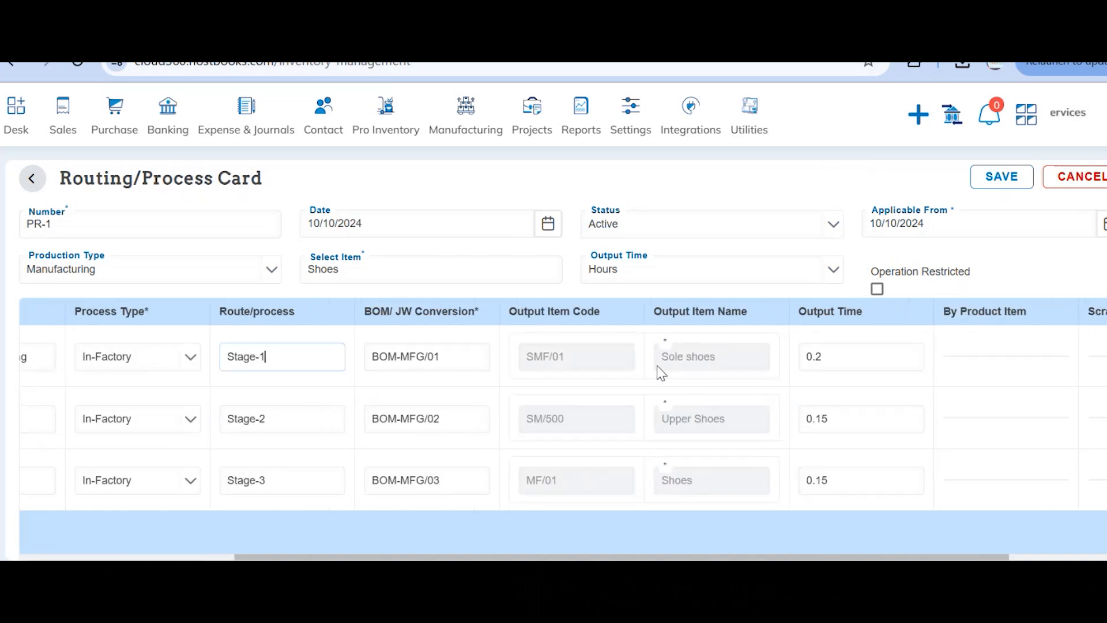
{"action": "scroll", "coordinate": [656, 366], "scroll_direction": "right", "scroll_amount": 3}
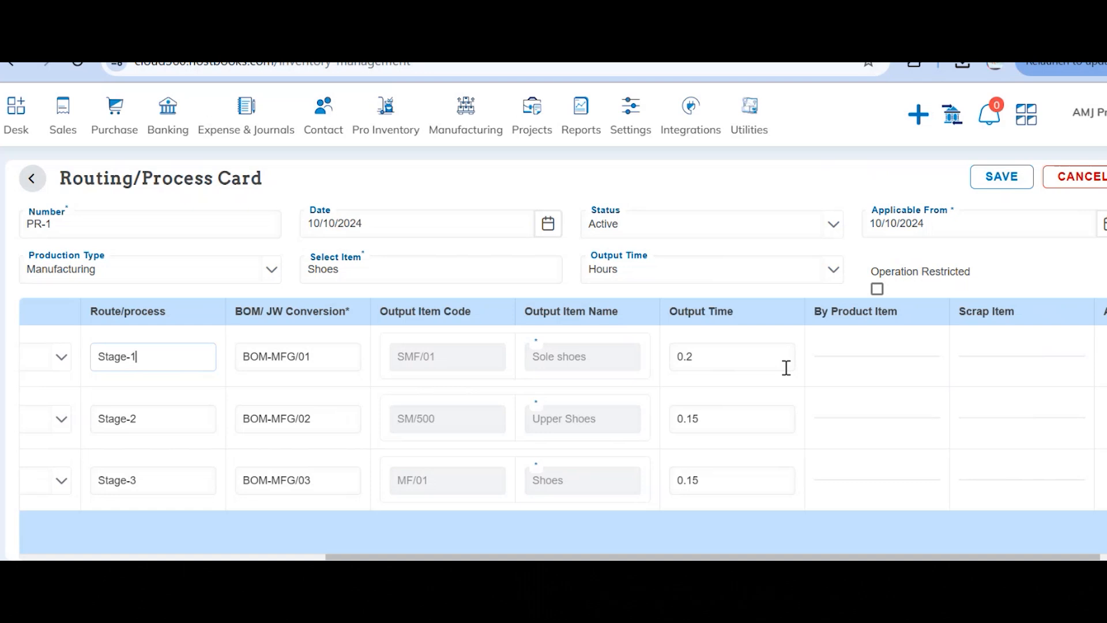
{"action": "scroll", "coordinate": [786, 367], "scroll_direction": "right", "scroll_amount": 1}
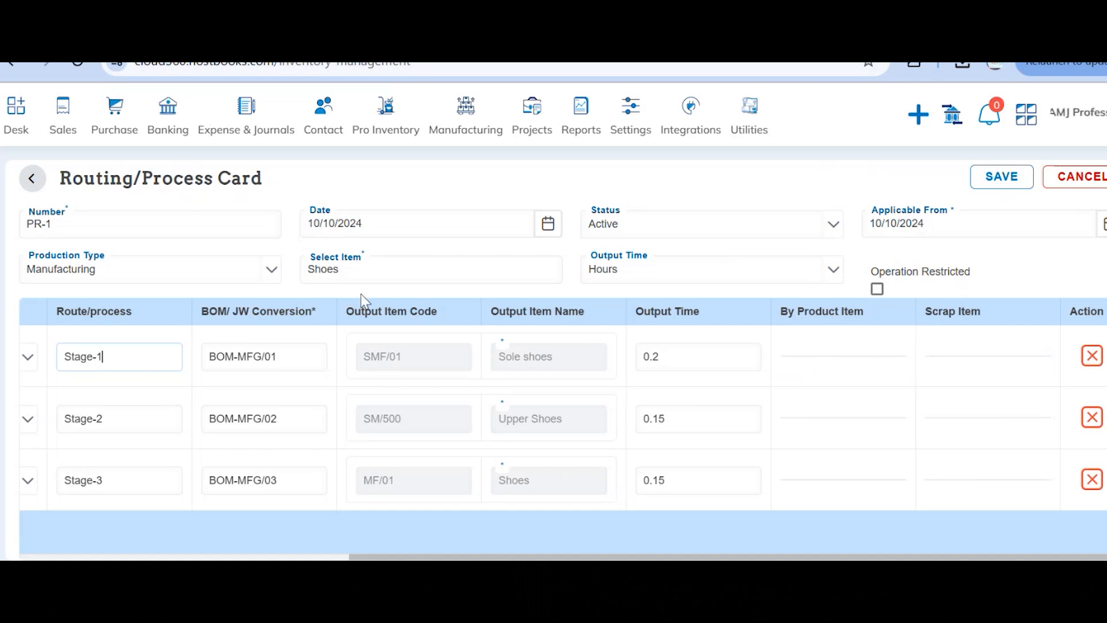
{"action": "left_click", "coordinate": [33, 183]}
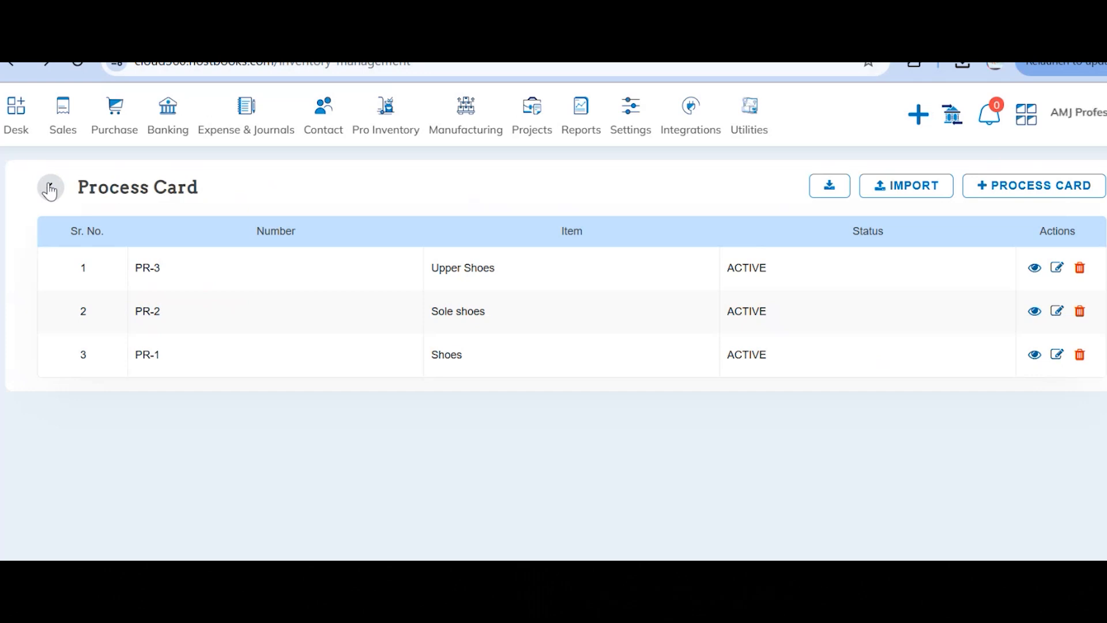
{"action": "left_click", "coordinate": [50, 190]}
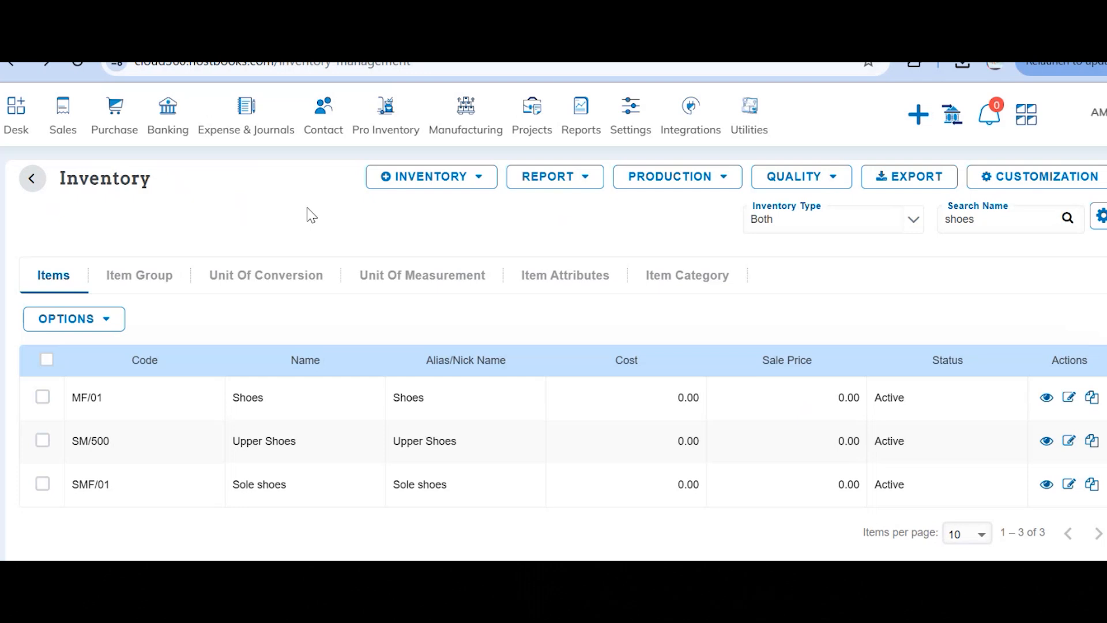
- Go to the standard sales orders and open the newest Sangam Enterprises order, dated 06/12/2024
{"action": "mouse_move", "coordinate": [49, 135]}
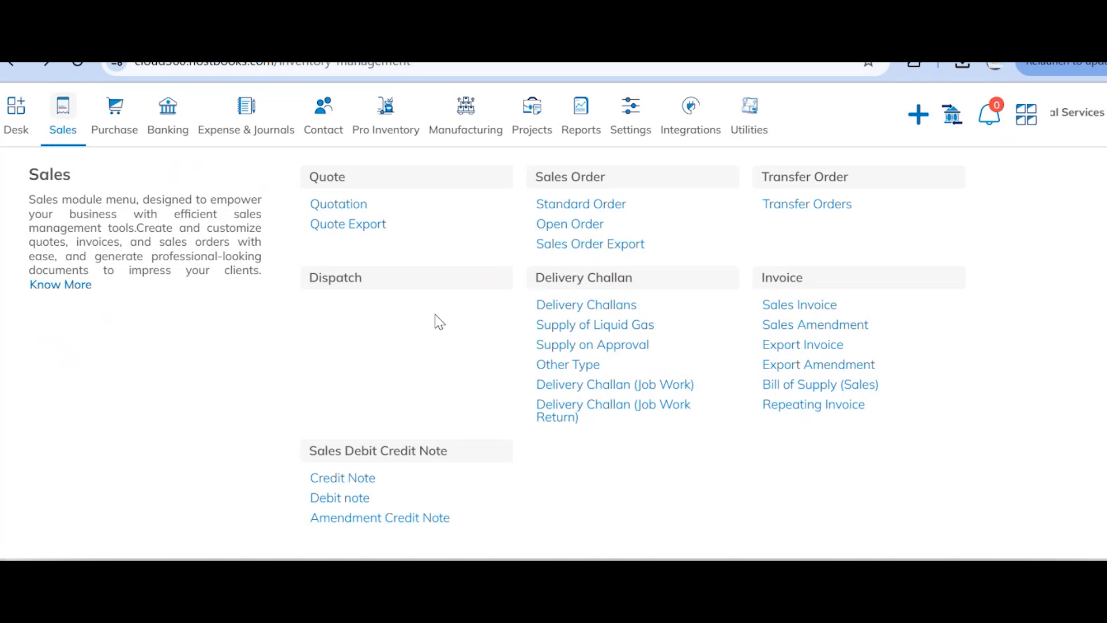
{"action": "left_click", "coordinate": [609, 206]}
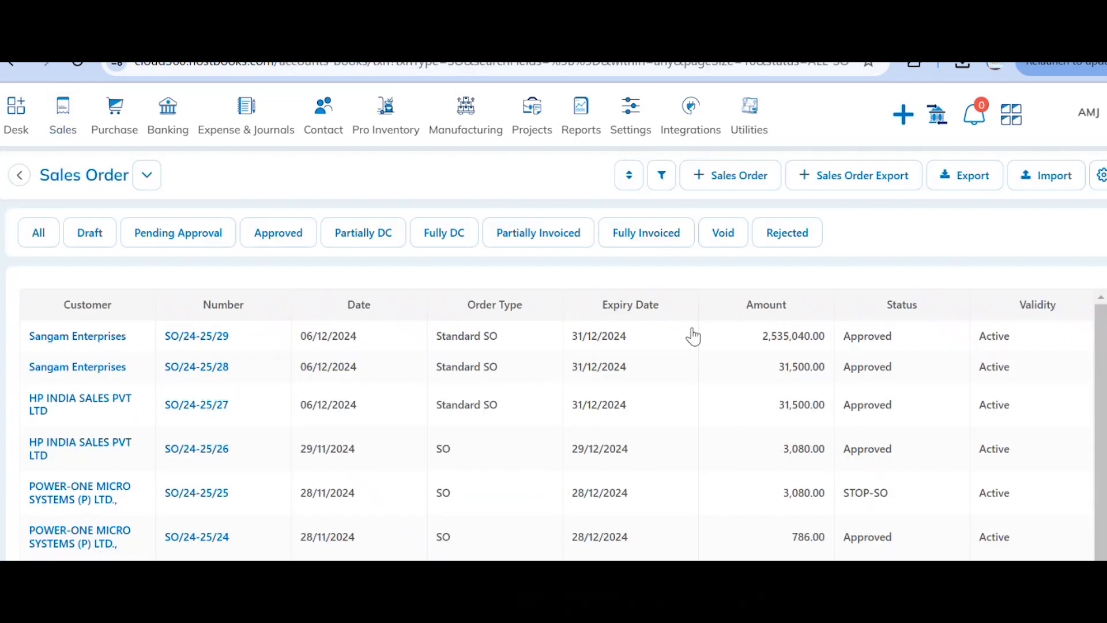
{"action": "left_click", "coordinate": [693, 336]}
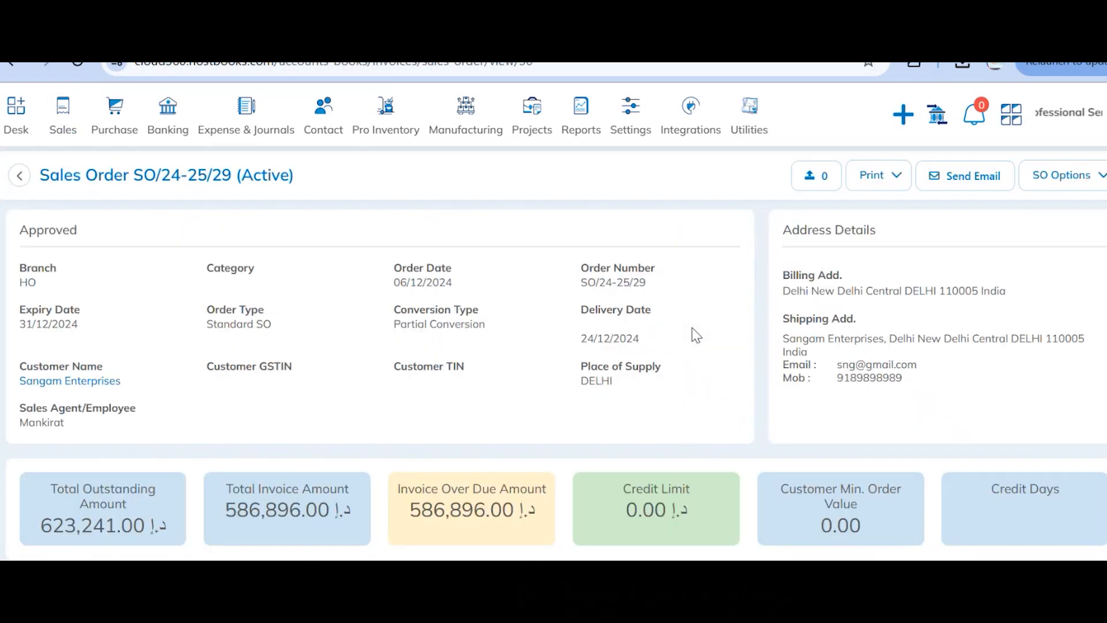
- Examine the sales order's item lines, including delivery dates, quantities, units, unit prices and amounts
{"action": "scroll", "coordinate": [697, 336], "scroll_direction": "down", "scroll_amount": 1}
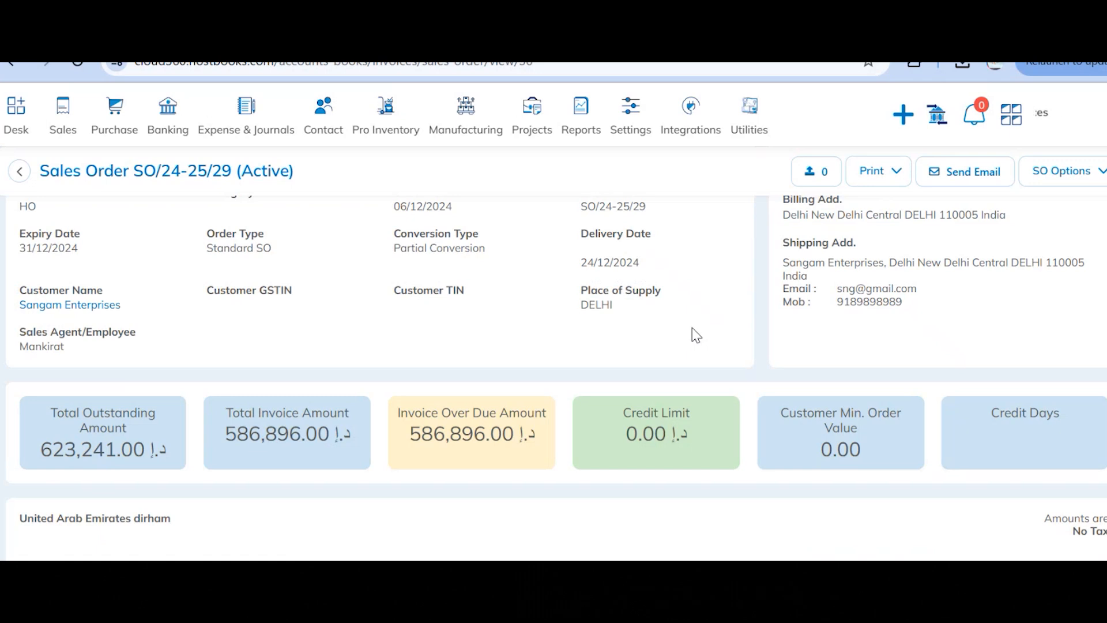
{"action": "scroll", "coordinate": [692, 329], "scroll_direction": "down", "scroll_amount": 3}
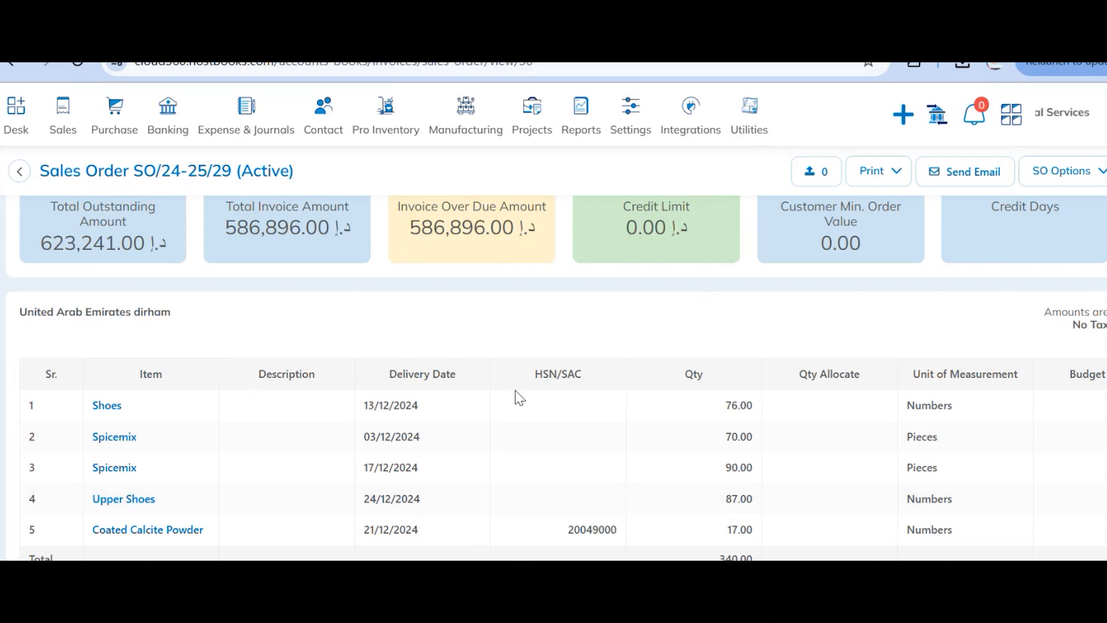
{"action": "scroll", "coordinate": [560, 412], "scroll_direction": "right", "scroll_amount": 2}
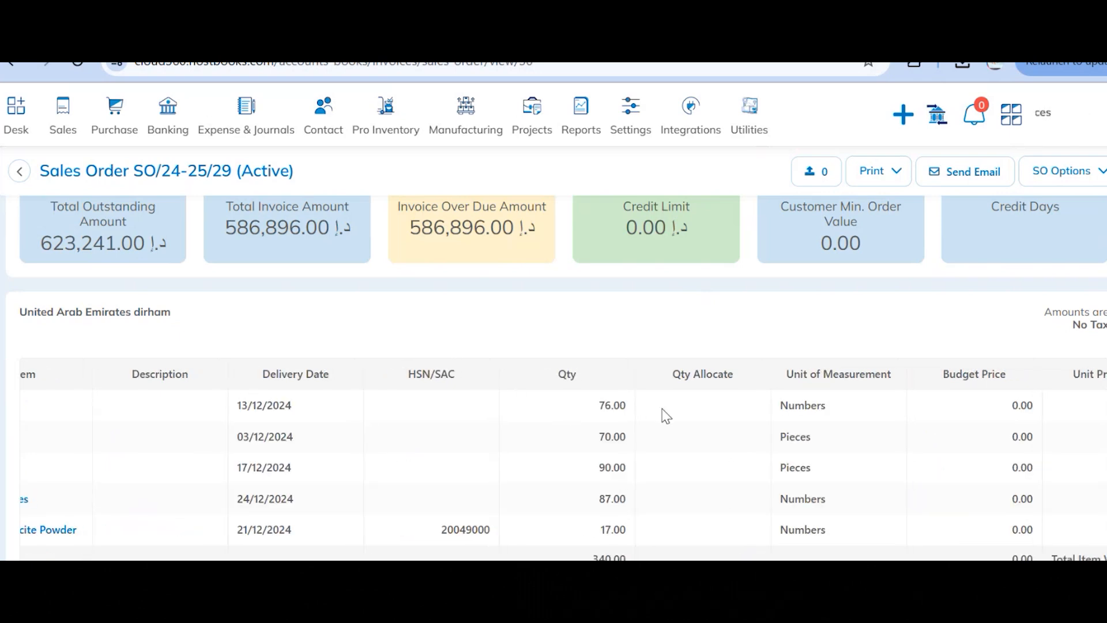
{"action": "scroll", "coordinate": [663, 410], "scroll_direction": "right", "scroll_amount": 5}
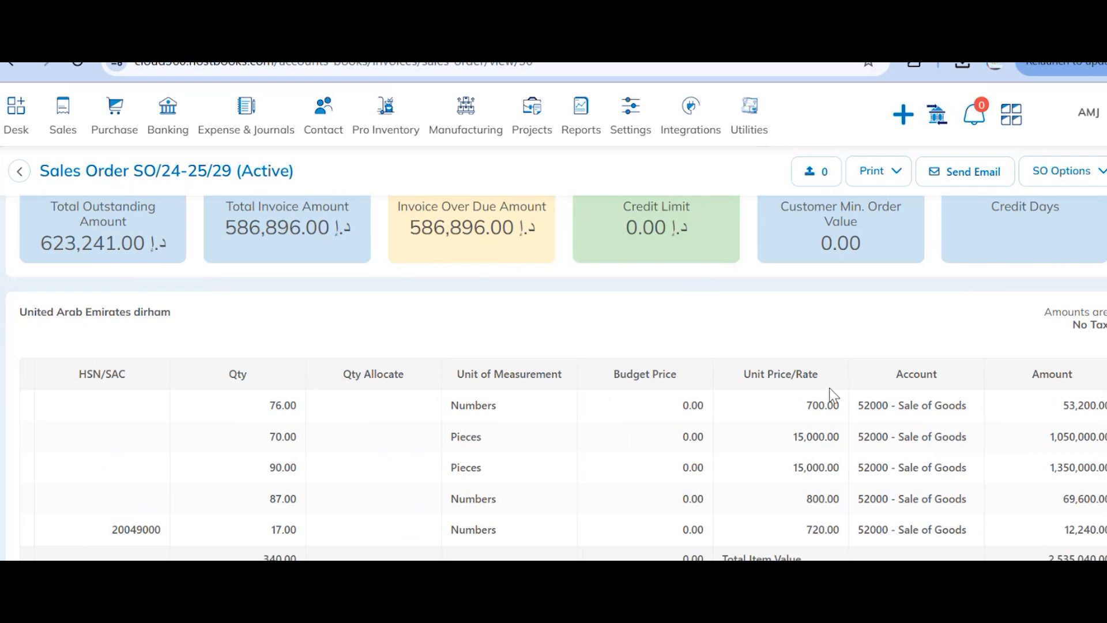
{"action": "scroll", "coordinate": [829, 392], "scroll_direction": "right", "scroll_amount": 7}
{"action": "scroll", "coordinate": [791, 334], "scroll_direction": "up", "scroll_amount": 5}
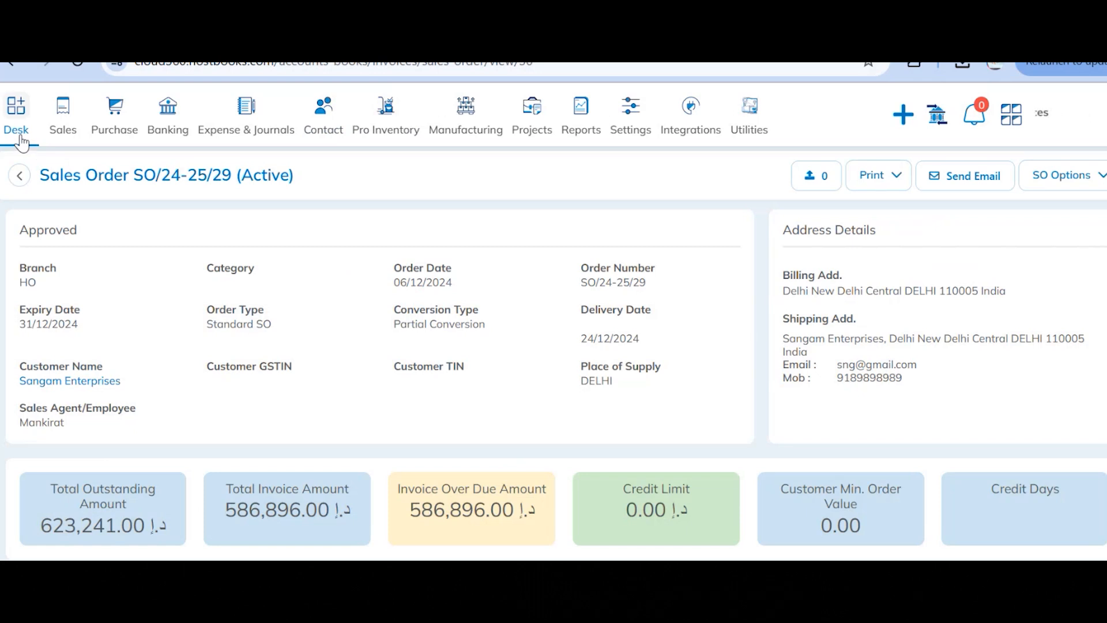
- Open the Production Plan Report from the inventory reports
{"action": "mouse_move", "coordinate": [518, 139]}
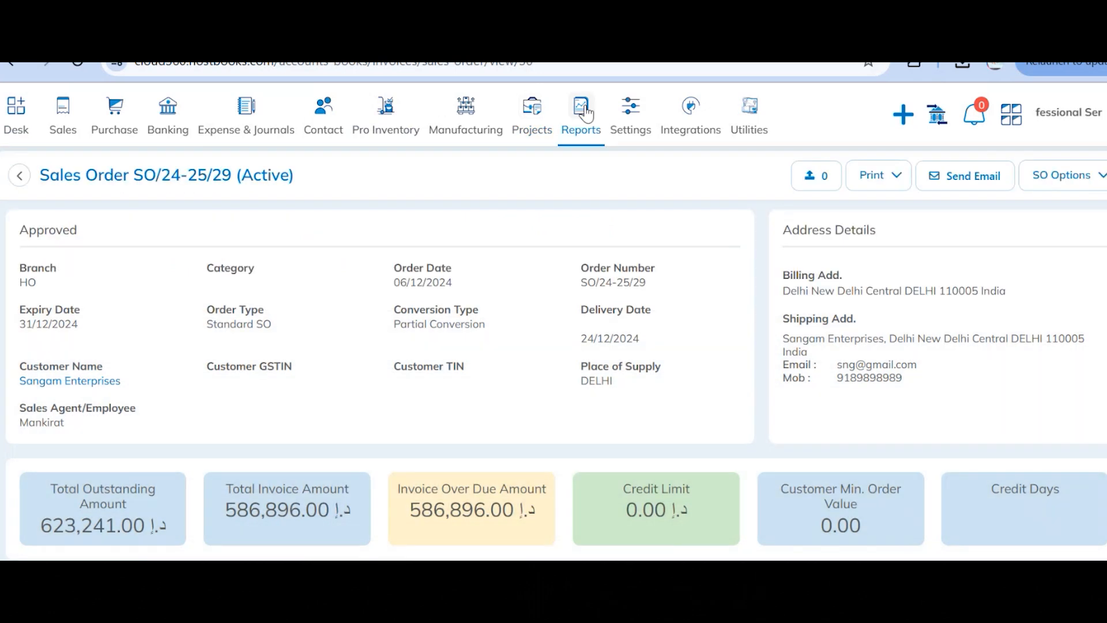
{"action": "left_click", "coordinate": [580, 115]}
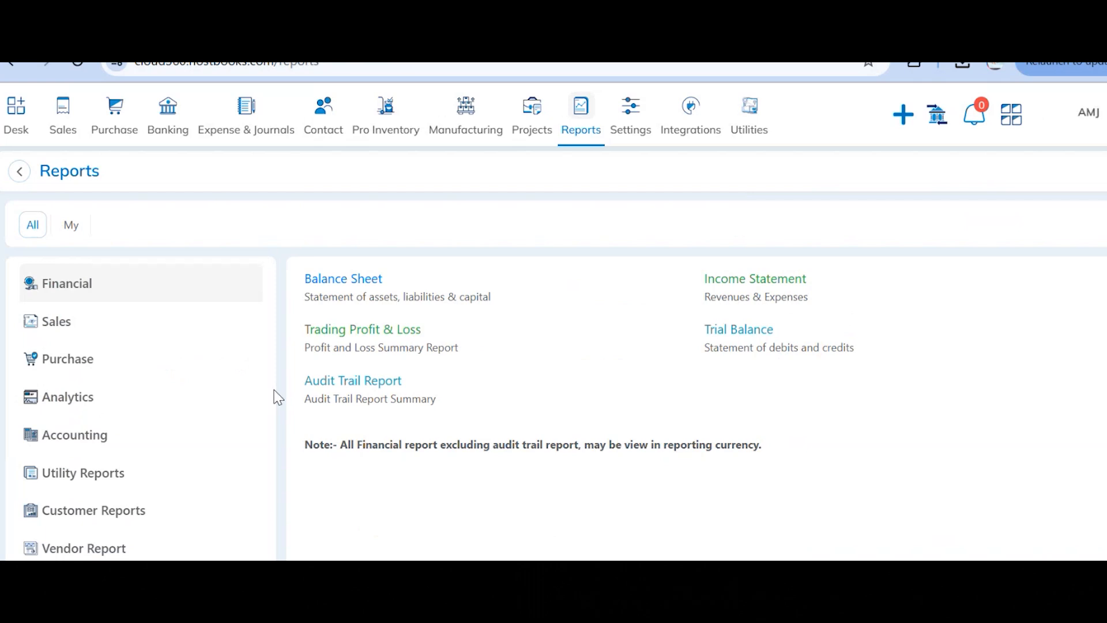
{"action": "scroll", "coordinate": [91, 540], "scroll_direction": "down", "scroll_amount": 2}
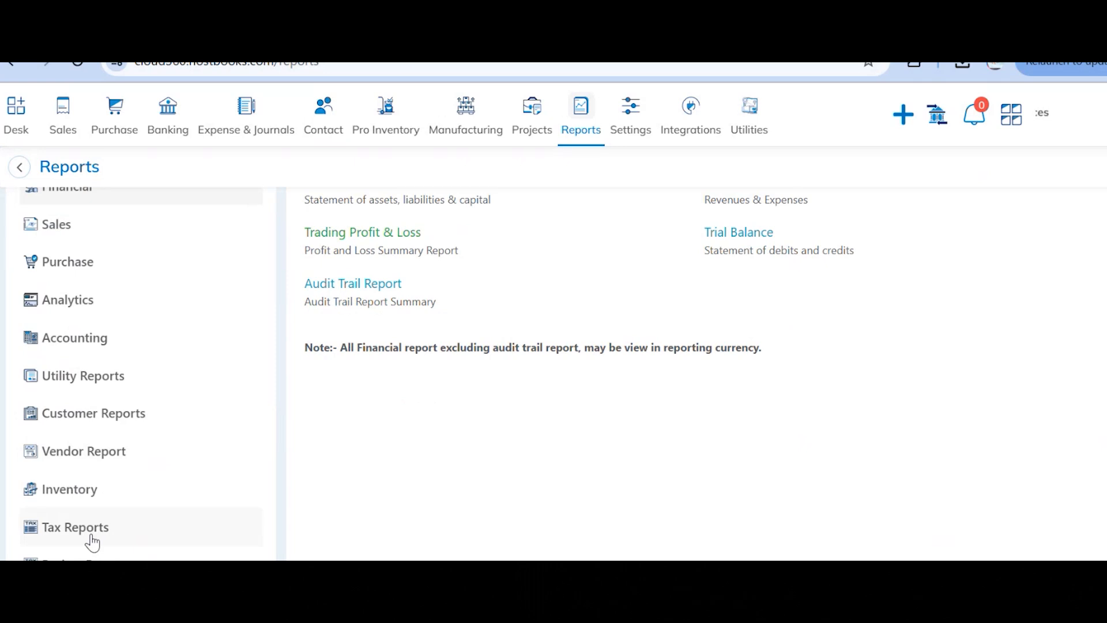
{"action": "left_click", "coordinate": [135, 497]}
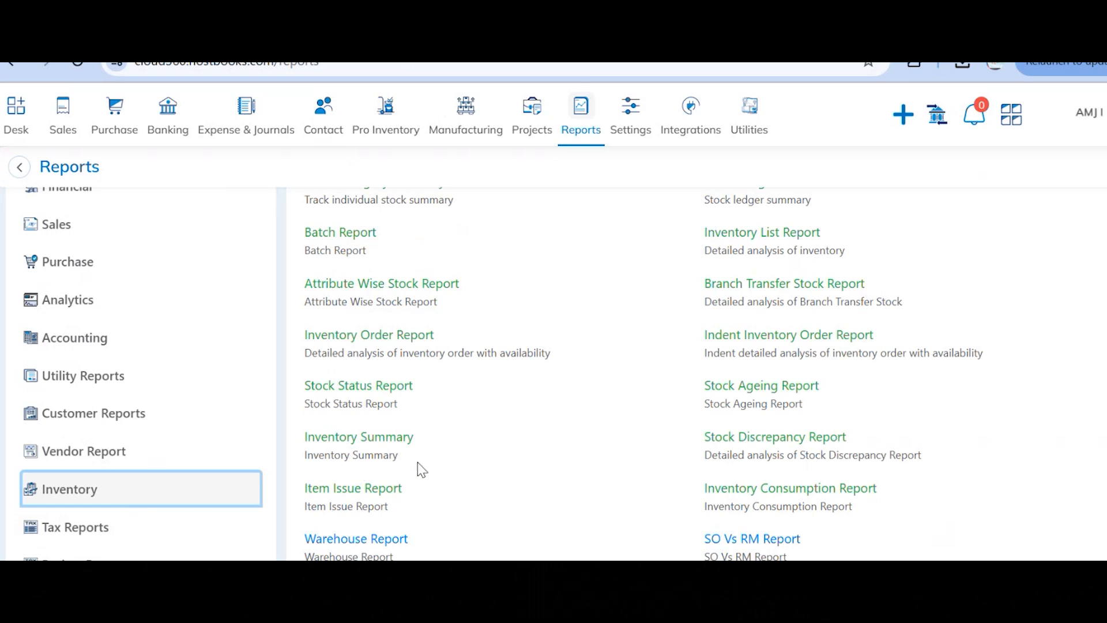
{"action": "scroll", "coordinate": [421, 462], "scroll_direction": "down", "scroll_amount": 2}
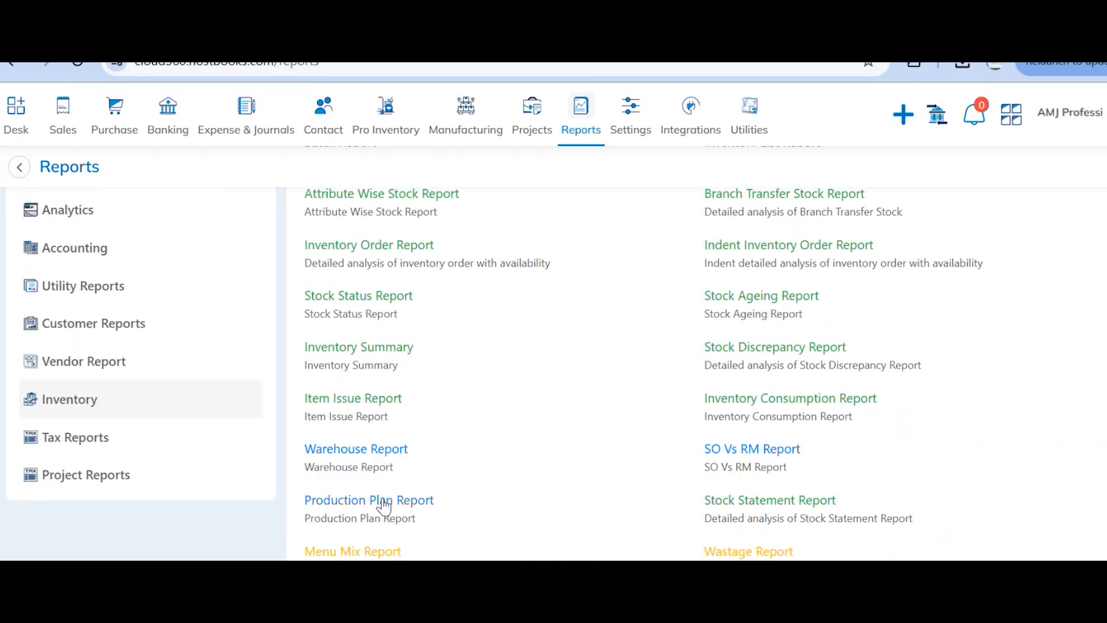
{"action": "left_click", "coordinate": [382, 501]}
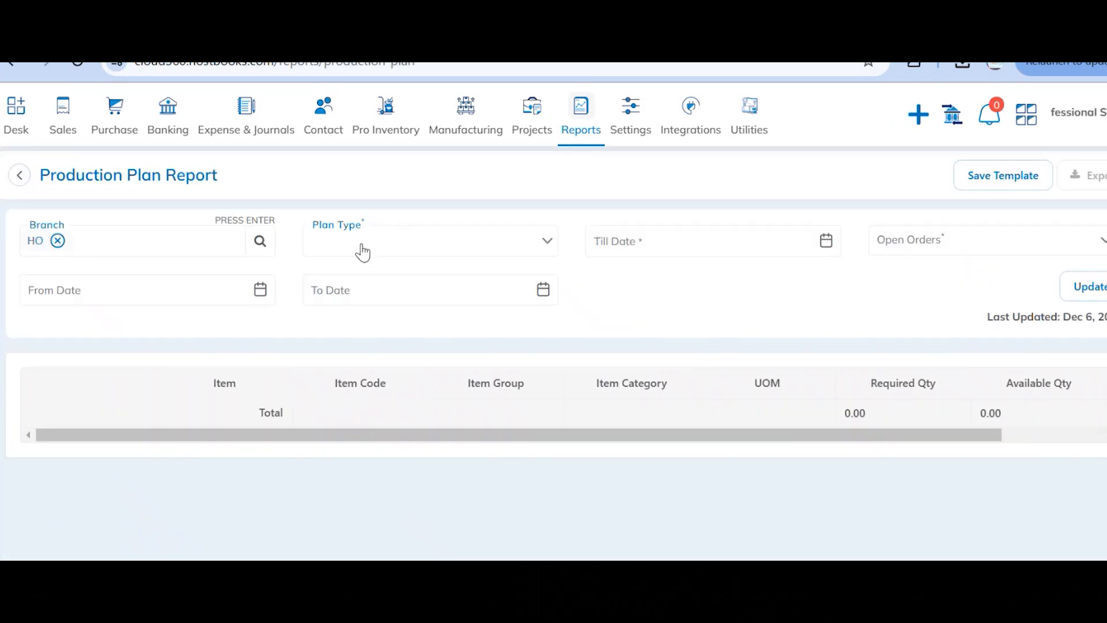
- Generate the production plan for open sales orders with the Week Wise plan type and 31/12/2024 as the till date
{"action": "left_click", "coordinate": [1010, 247]}
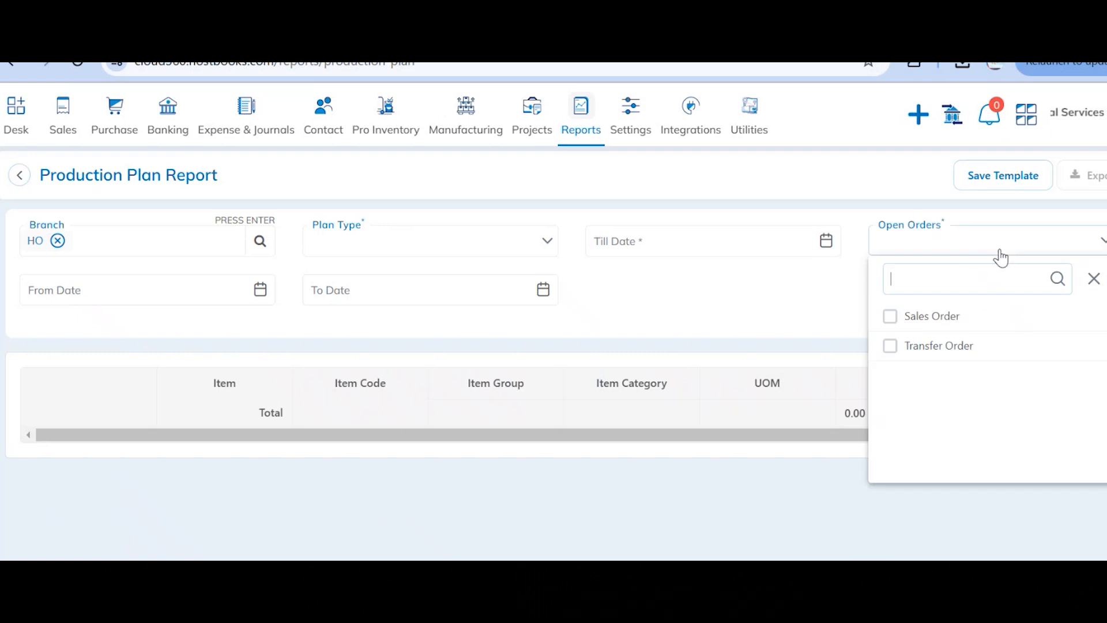
{"action": "left_click", "coordinate": [946, 321]}
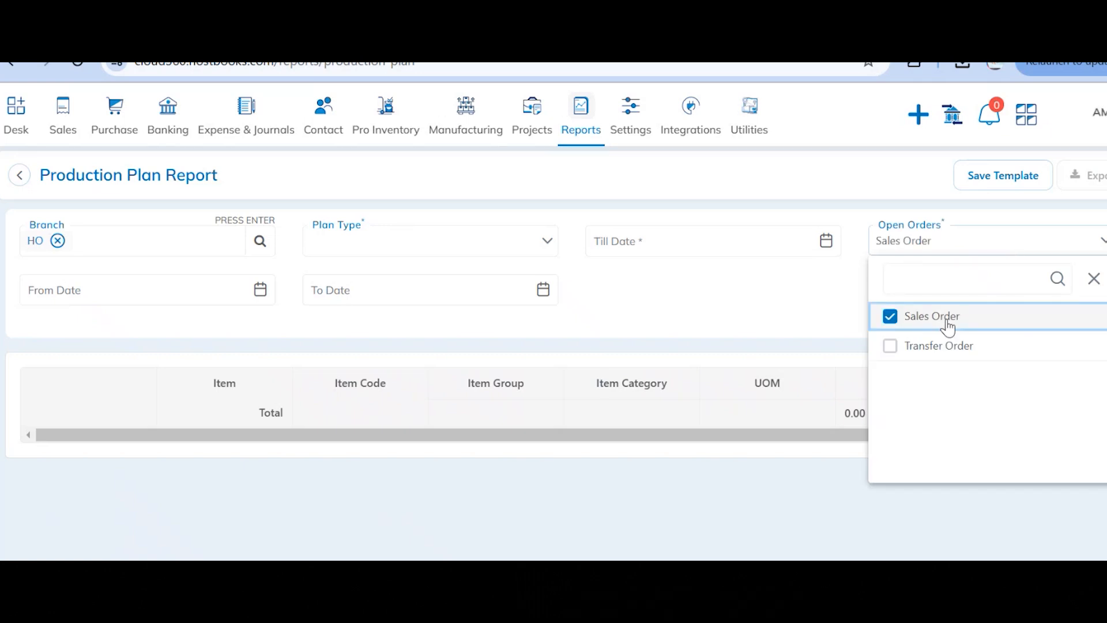
{"action": "left_click", "coordinate": [465, 235]}
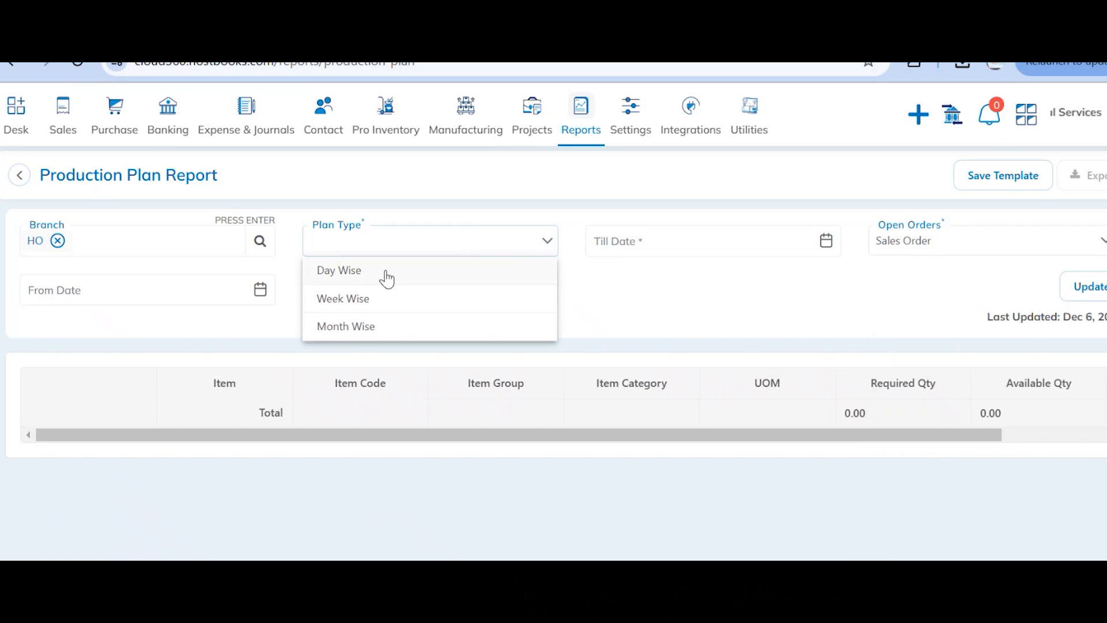
{"action": "left_click", "coordinate": [379, 309]}
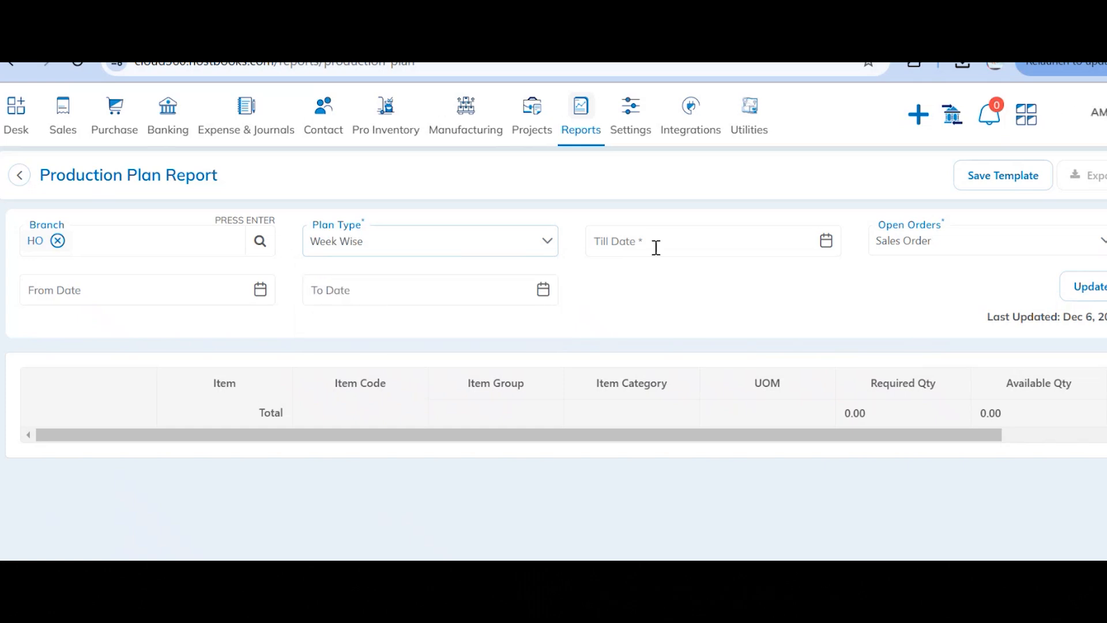
{"action": "left_click", "coordinate": [674, 241]}
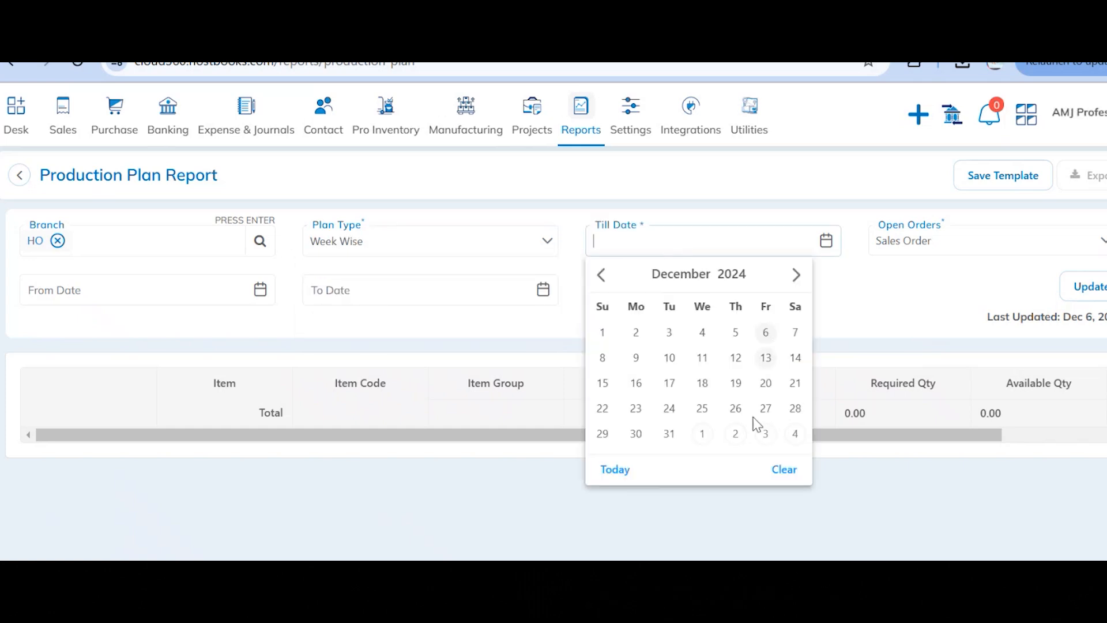
{"action": "left_click", "coordinate": [669, 434]}
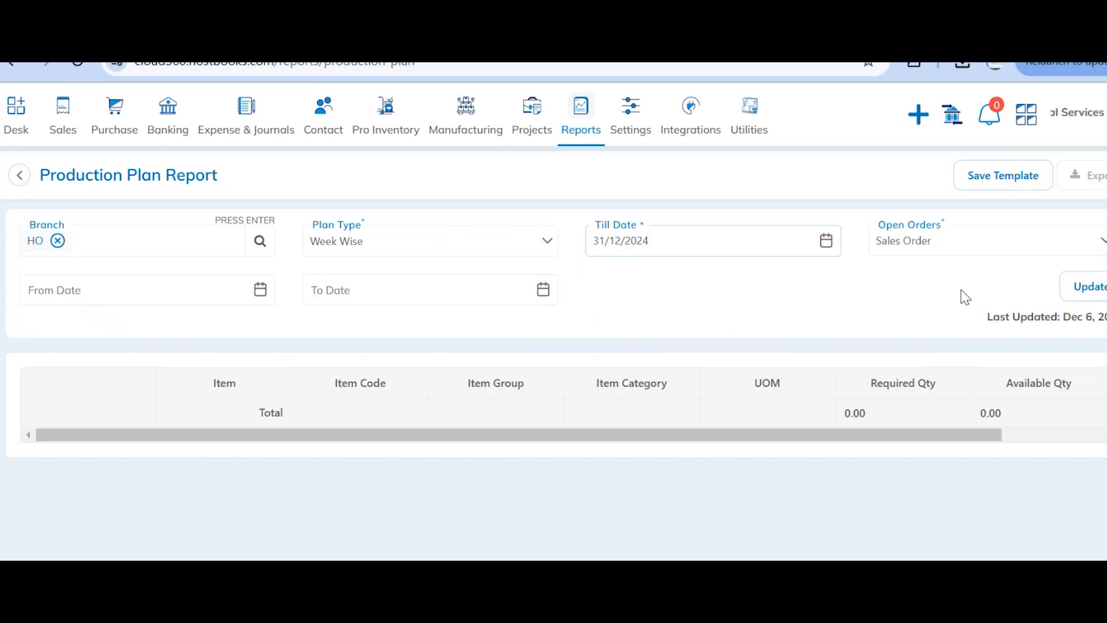
{"action": "left_click", "coordinate": [1094, 294]}
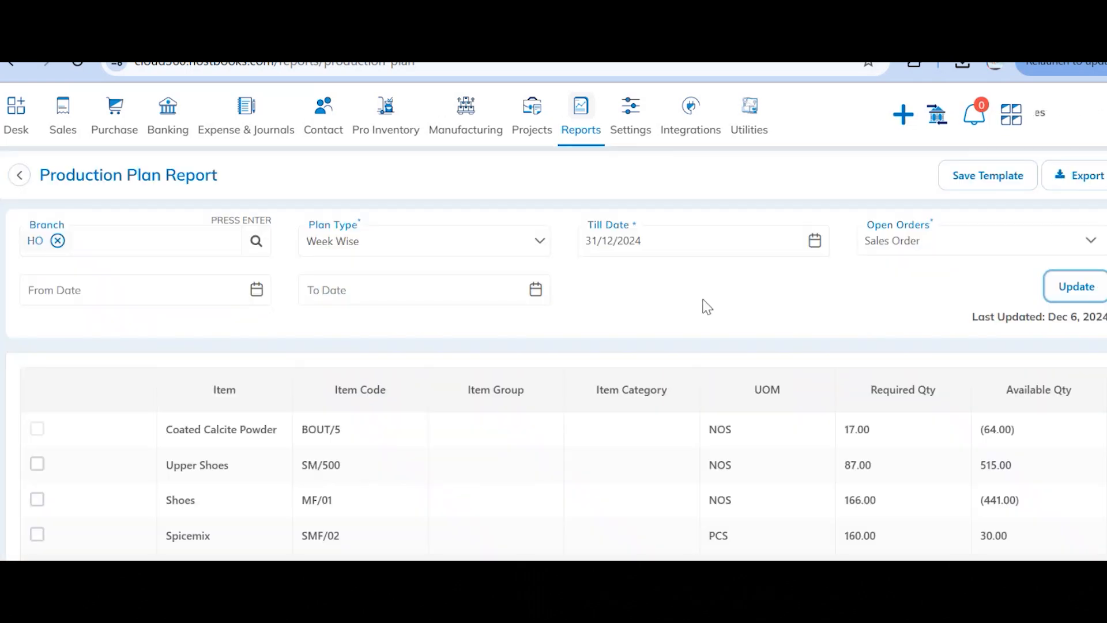
- Examine each item's required quantity, available quantity, shortage and weekly requirements in the production plan
{"action": "scroll", "coordinate": [707, 307], "scroll_direction": "down", "scroll_amount": 1}
{"action": "scroll", "coordinate": [497, 366], "scroll_direction": "up", "scroll_amount": 1}
{"action": "scroll", "coordinate": [497, 366], "scroll_direction": "down", "scroll_amount": 1}
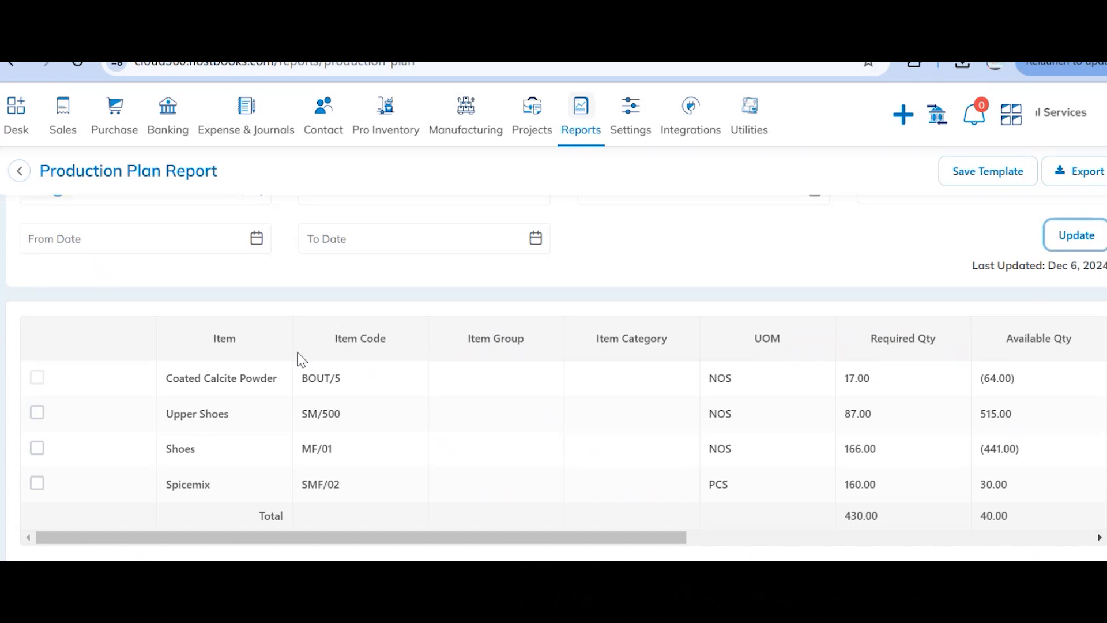
{"action": "scroll", "coordinate": [485, 392], "scroll_direction": "right", "scroll_amount": 5}
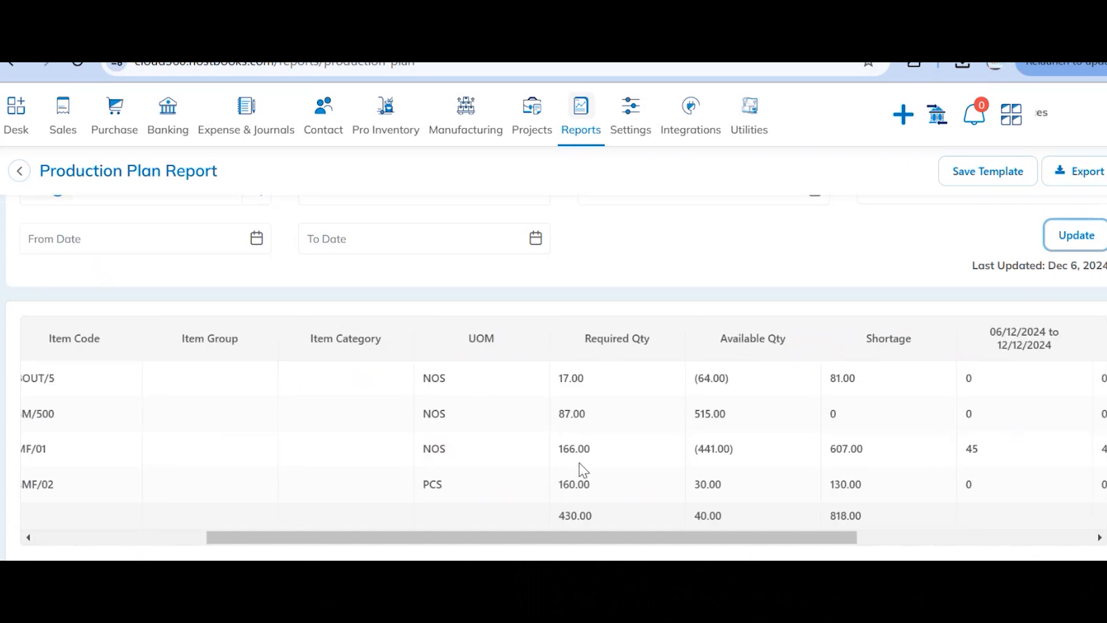
{"action": "scroll", "coordinate": [683, 394], "scroll_direction": "right", "scroll_amount": 1}
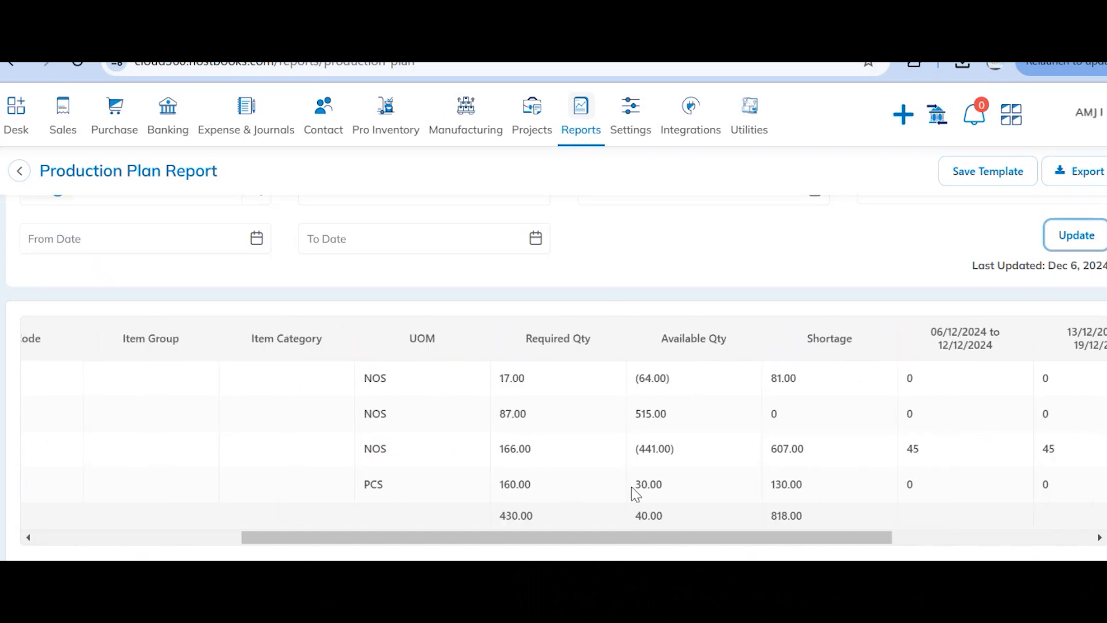
{"action": "scroll", "coordinate": [728, 444], "scroll_direction": "right", "scroll_amount": 4}
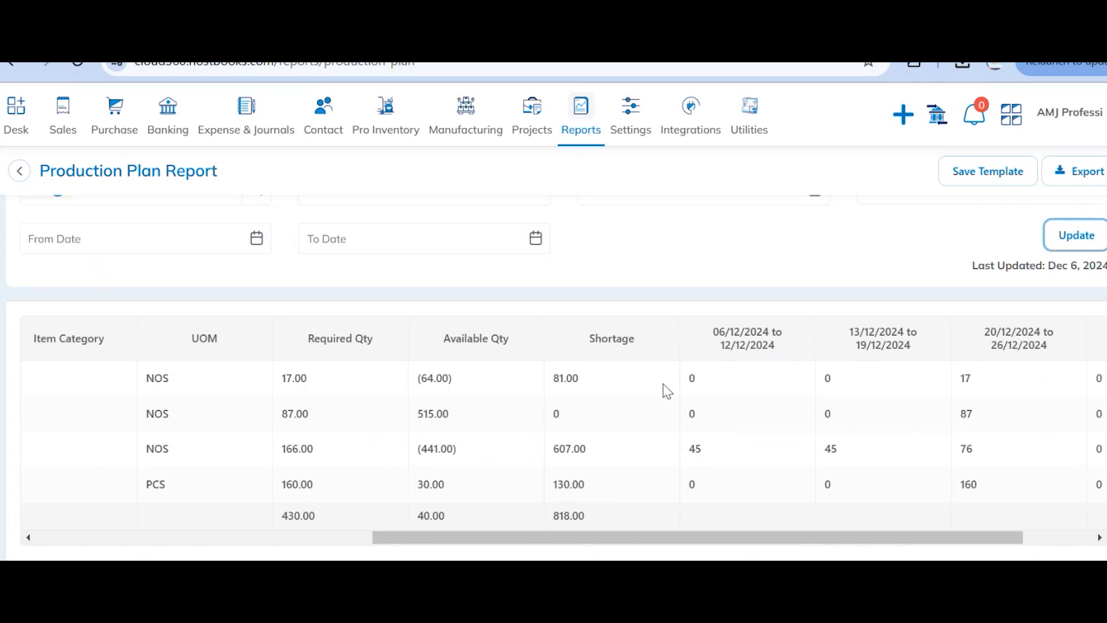
{"action": "scroll", "coordinate": [710, 412], "scroll_direction": "right", "scroll_amount": 2}
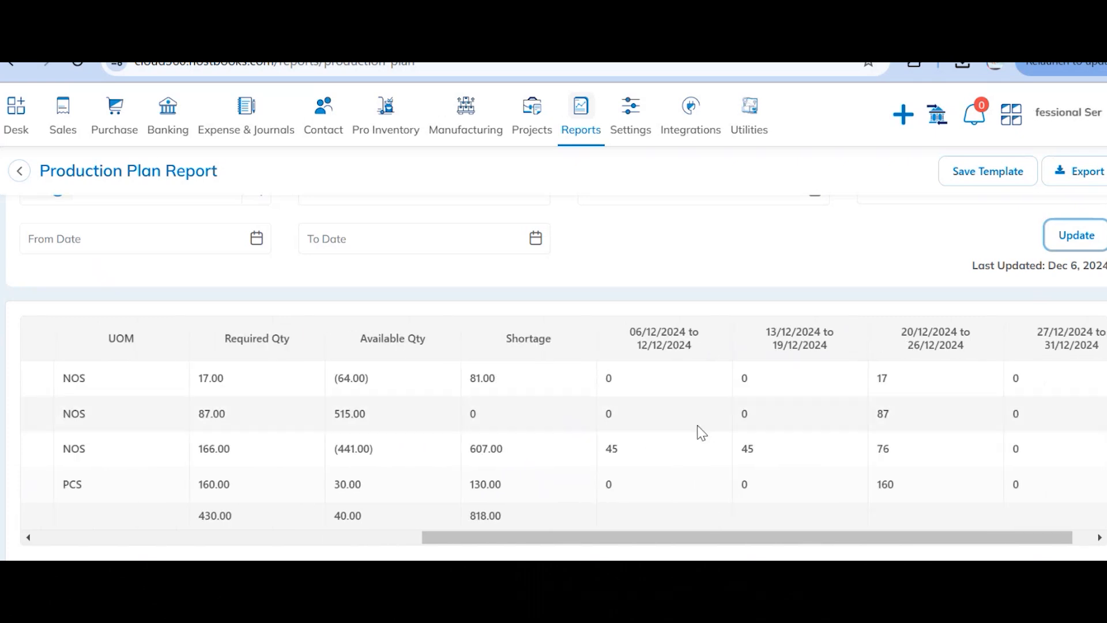
{"action": "scroll", "coordinate": [846, 440], "scroll_direction": "right", "scroll_amount": 1}
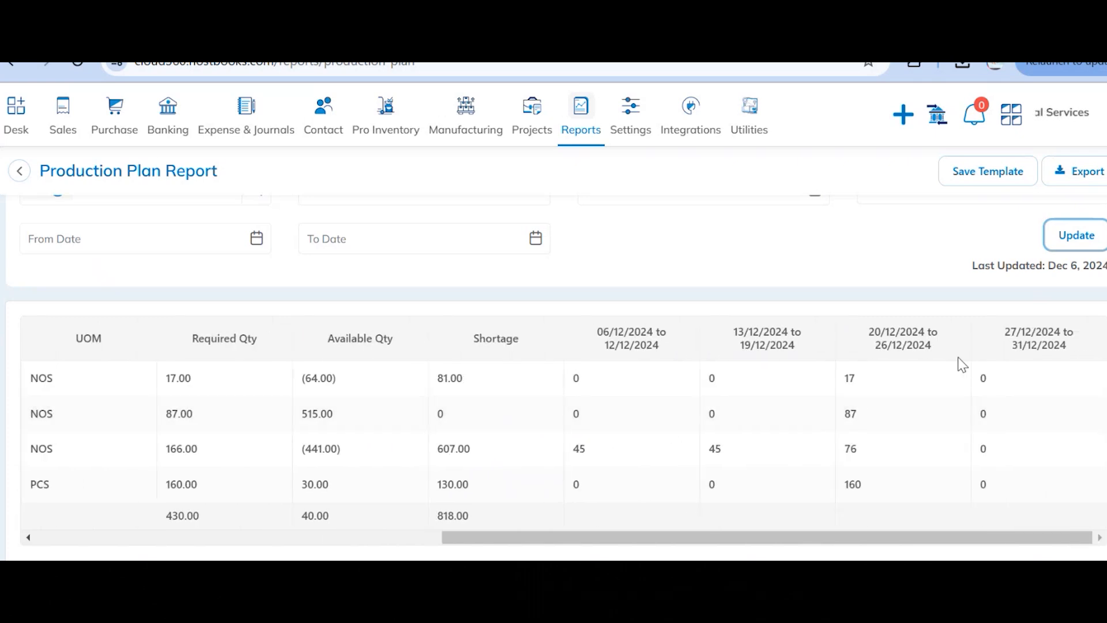
{"action": "scroll", "coordinate": [433, 461], "scroll_direction": "left", "scroll_amount": 11}
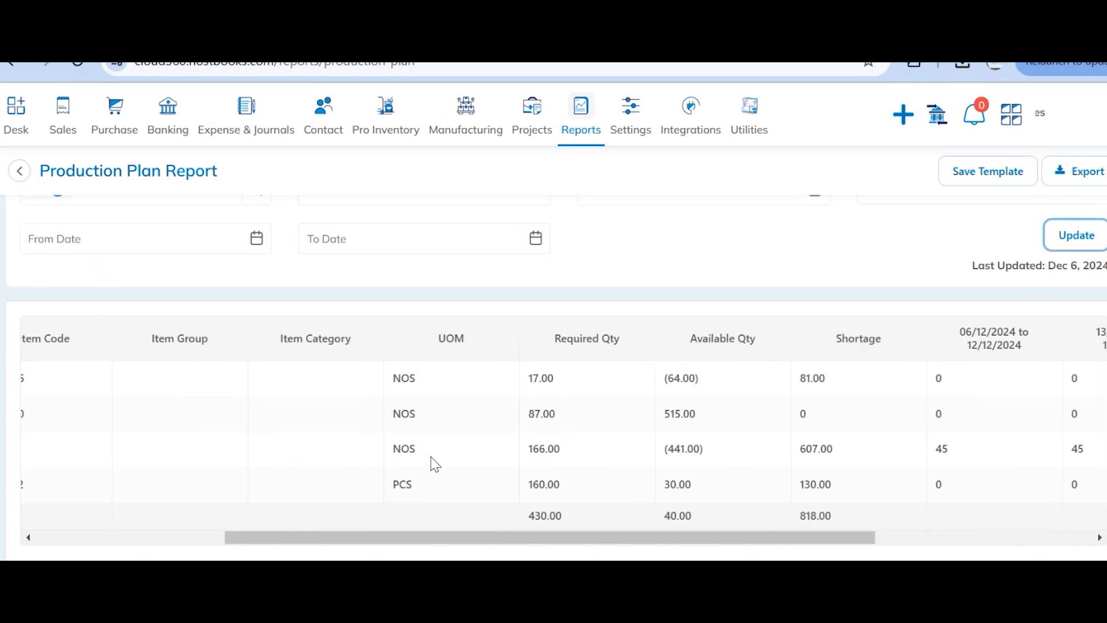
{"action": "scroll", "coordinate": [530, 446], "scroll_direction": "left", "scroll_amount": 1}
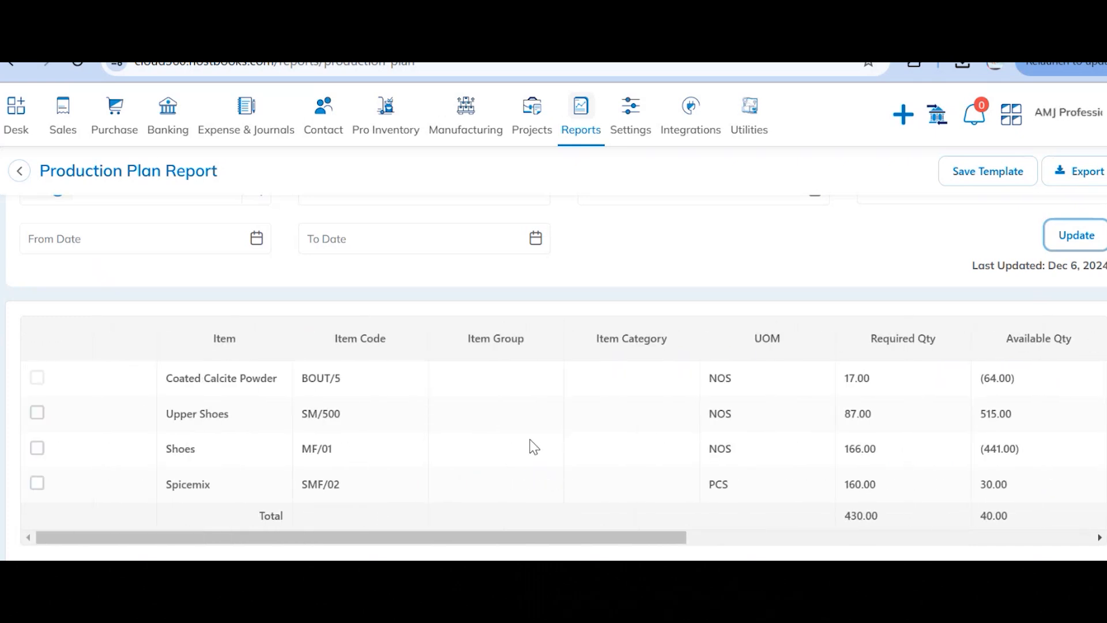
{"action": "scroll", "coordinate": [533, 447], "scroll_direction": "right", "scroll_amount": 5}
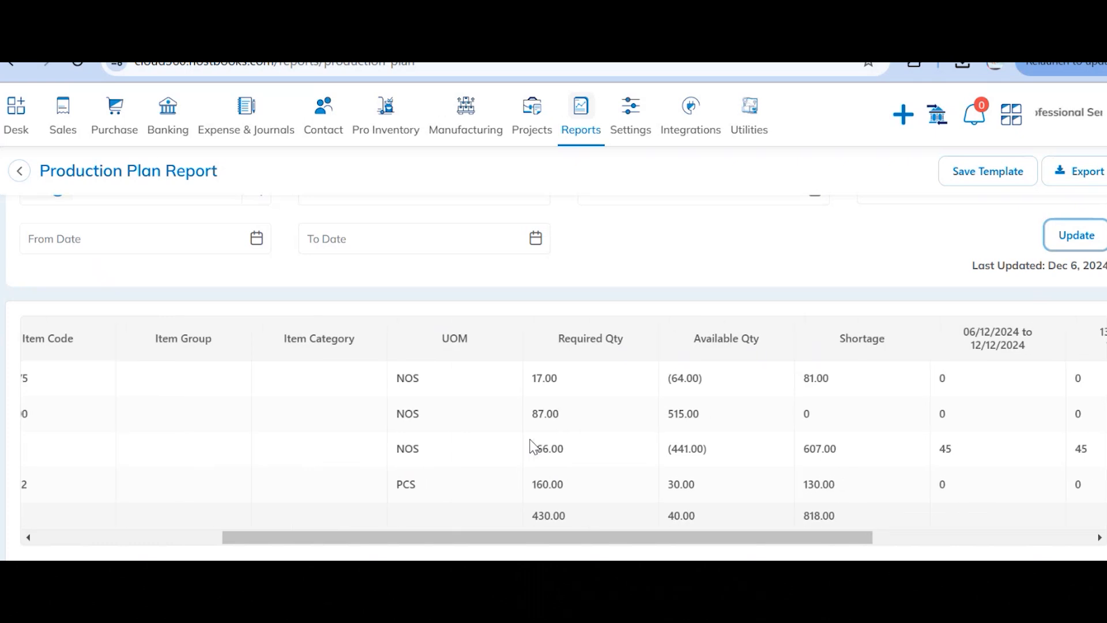
{"action": "scroll", "coordinate": [534, 447], "scroll_direction": "up", "scroll_amount": 1}
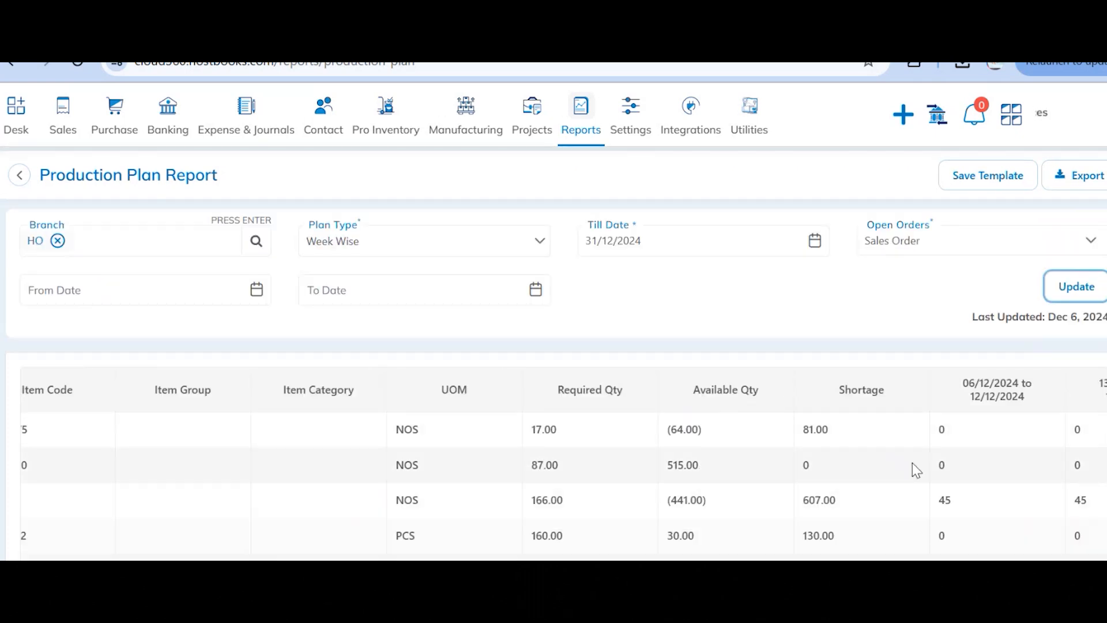
{"action": "scroll", "coordinate": [912, 462], "scroll_direction": "right", "scroll_amount": 6}
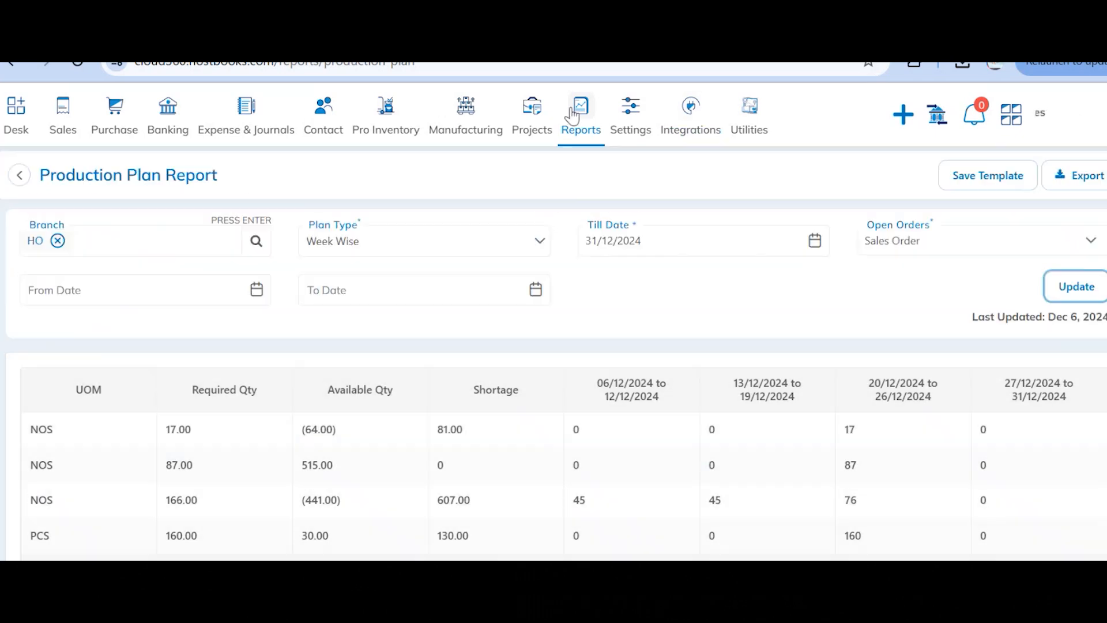
- Go back to the inventory reports and open the Inventory Order Report
{"action": "left_click", "coordinate": [573, 116]}
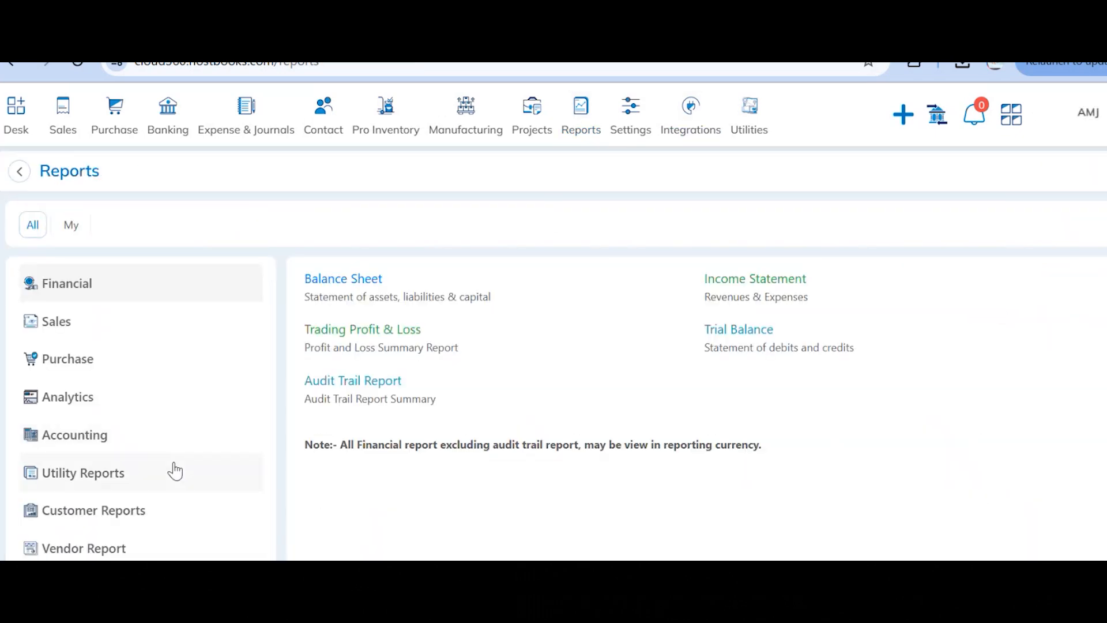
{"action": "scroll", "coordinate": [175, 471], "scroll_direction": "down", "scroll_amount": 2}
{"action": "left_click", "coordinate": [159, 483]}
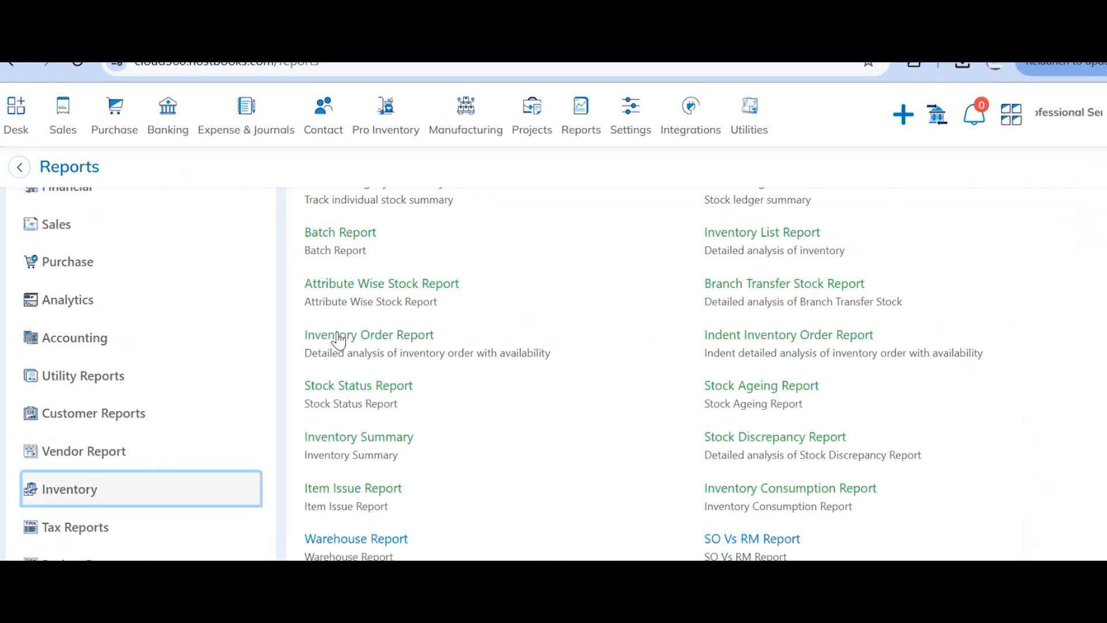
{"action": "left_click", "coordinate": [361, 339]}
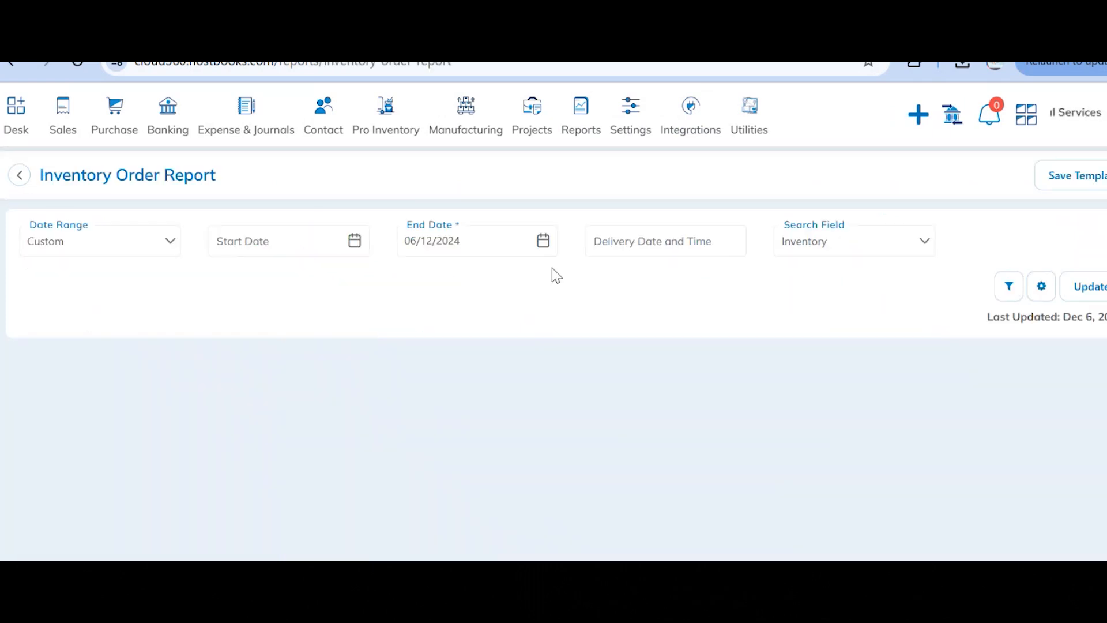
- Generate the report with delivery date and time 11/12/2024 12:43 PM and the search field set to Inventory and SO
{"action": "left_click", "coordinate": [645, 249]}
{"action": "left_click", "coordinate": [688, 357]}
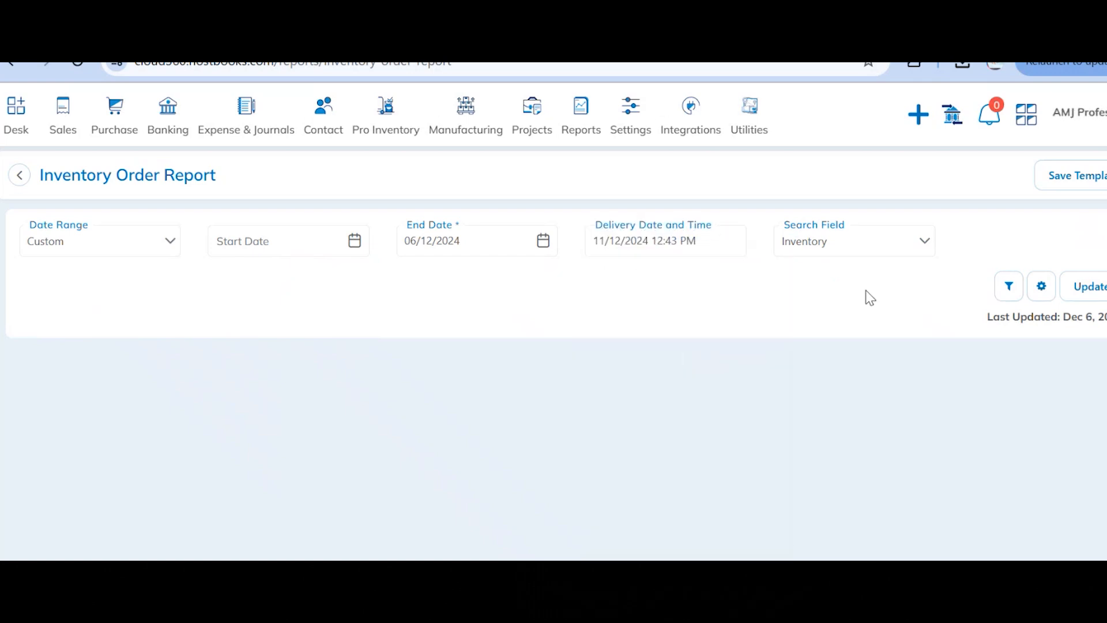
{"action": "left_click", "coordinate": [826, 252]}
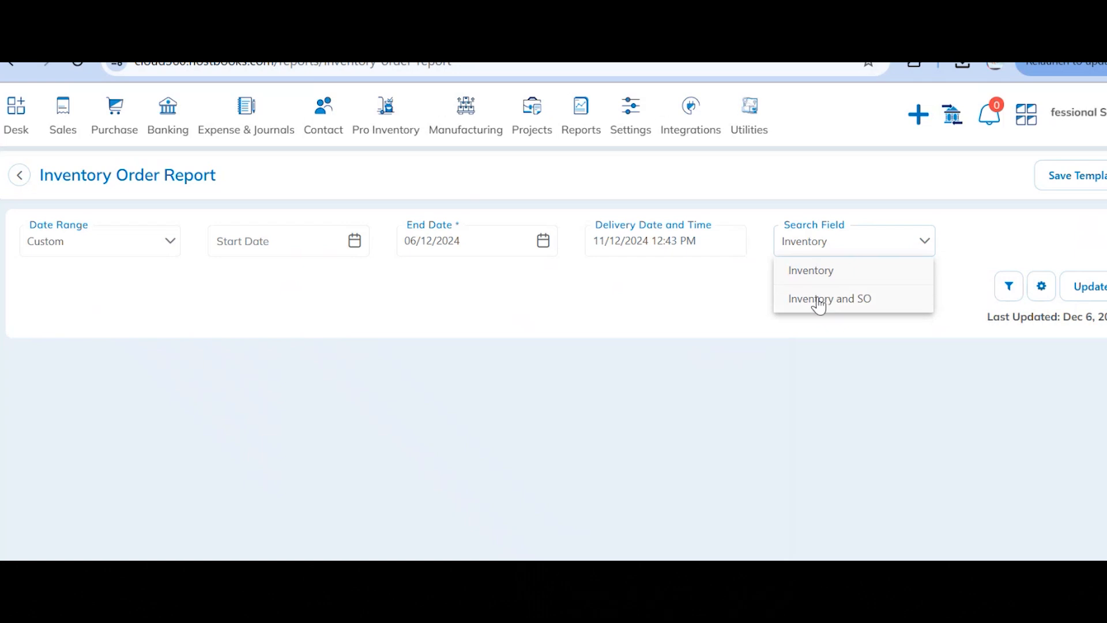
{"action": "left_click", "coordinate": [819, 300]}
{"action": "left_click", "coordinate": [1101, 297]}
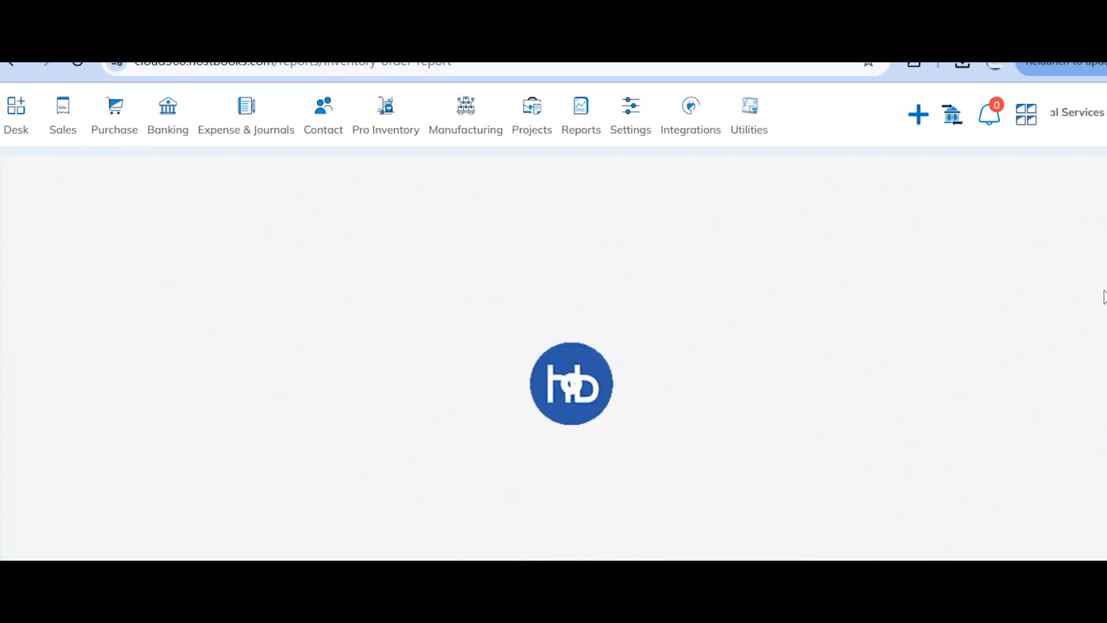
- Examine the order, available, production and purchase quantities and delivery dates per sales order, and show the report's export options
{"action": "scroll", "coordinate": [634, 330], "scroll_direction": "down", "scroll_amount": 2}
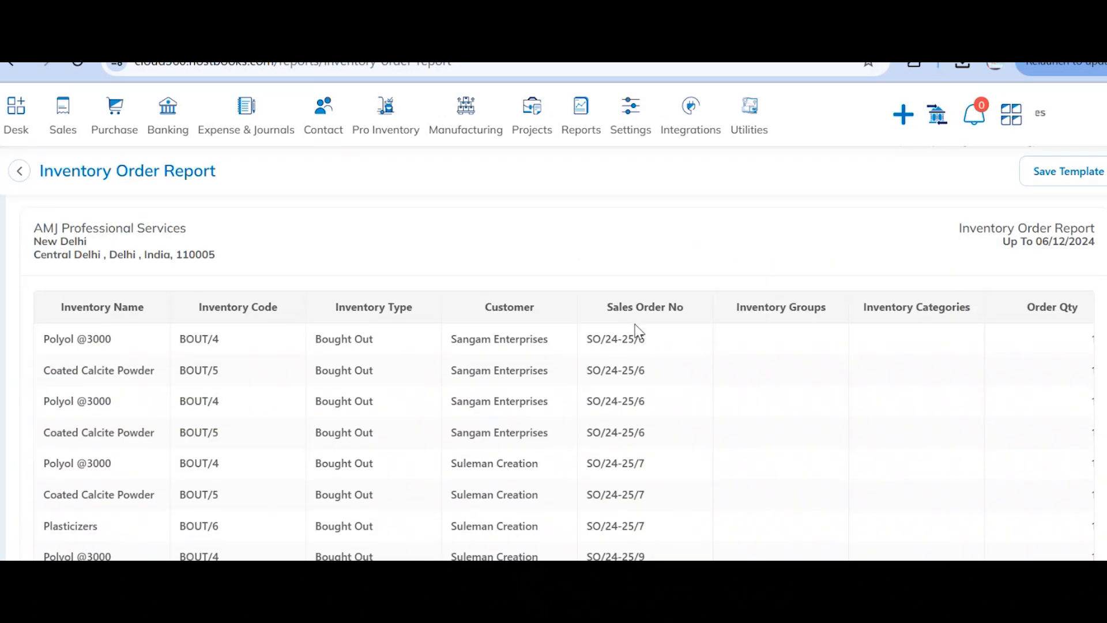
{"action": "scroll", "coordinate": [636, 330], "scroll_direction": "down", "scroll_amount": 2}
{"action": "scroll", "coordinate": [639, 331], "scroll_direction": "right", "scroll_amount": 4}
{"action": "scroll", "coordinate": [639, 332], "scroll_direction": "right", "scroll_amount": 5}
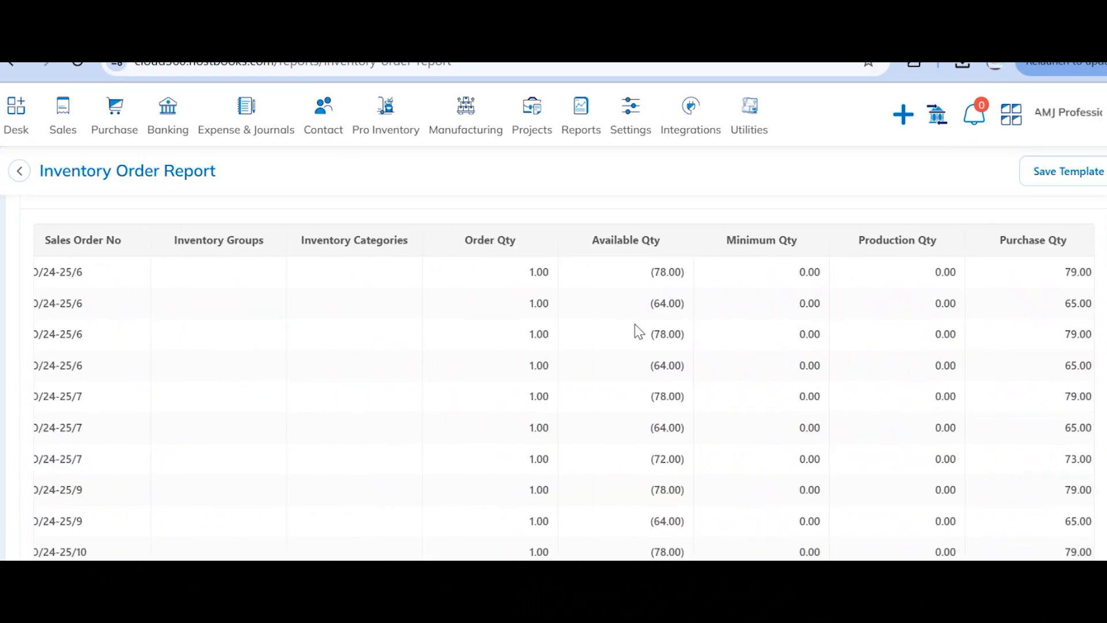
{"action": "scroll", "coordinate": [639, 331], "scroll_direction": "right", "scroll_amount": 4}
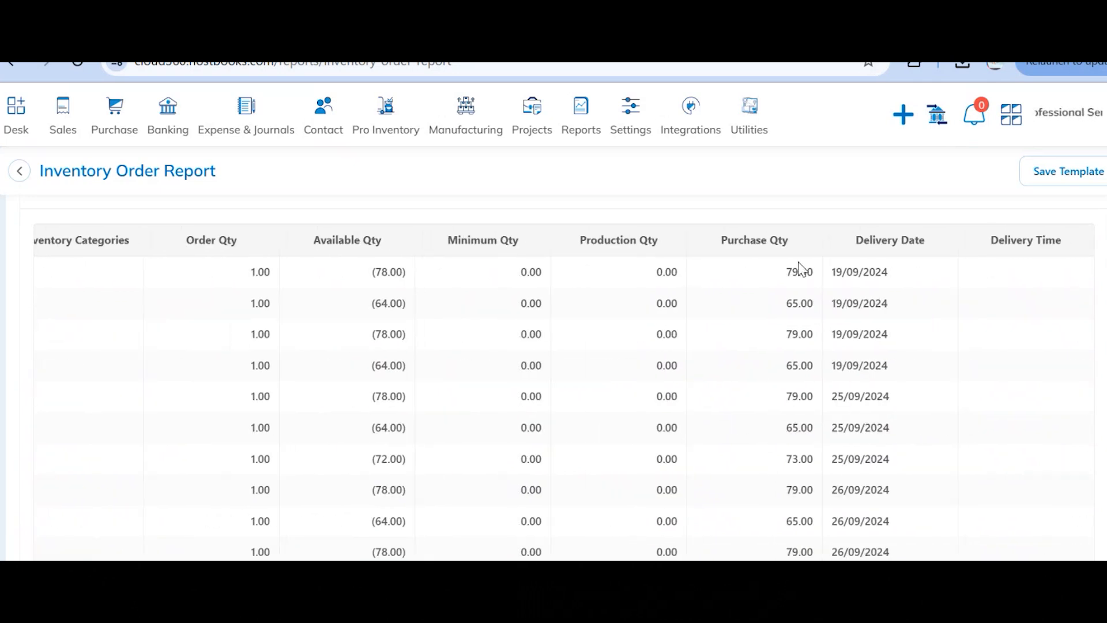
{"action": "scroll", "coordinate": [798, 267], "scroll_direction": "up", "scroll_amount": 3}
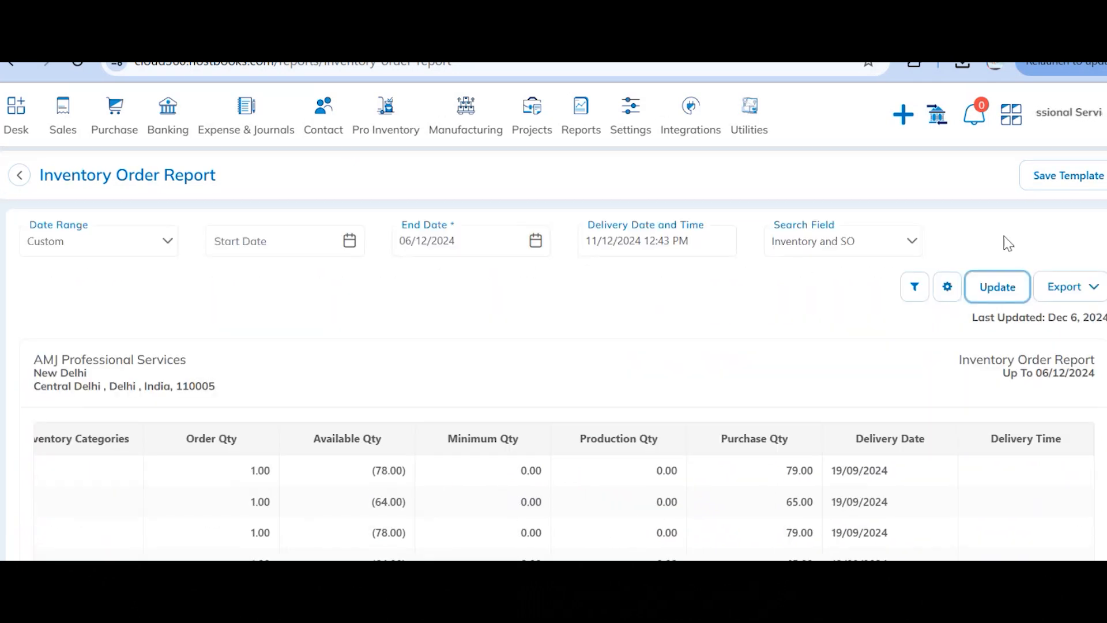
{"action": "left_click", "coordinate": [1052, 288]}
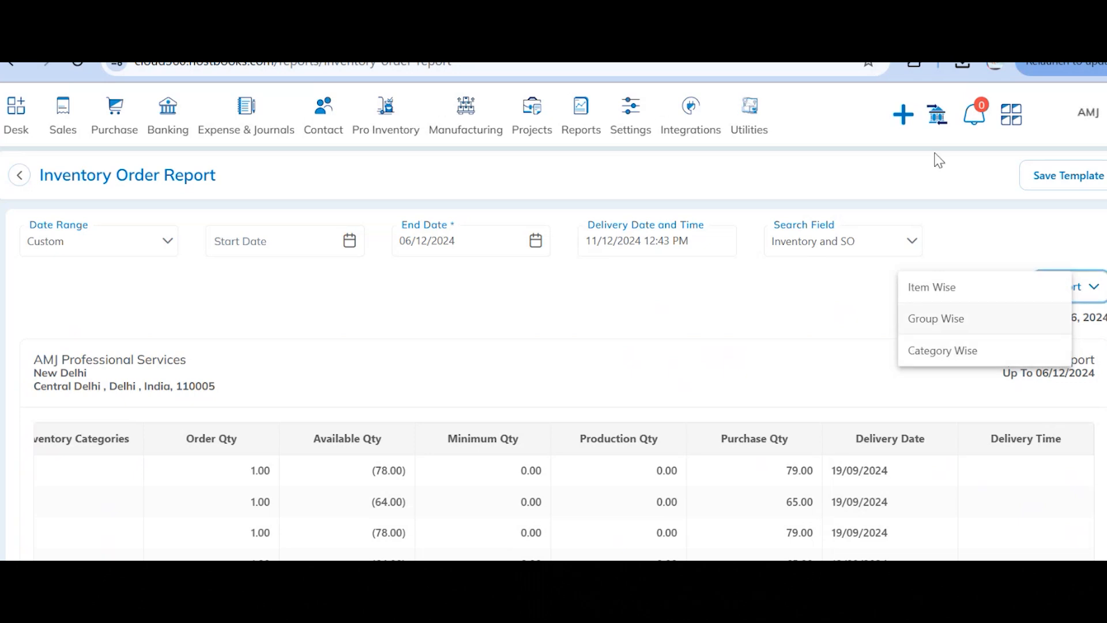
- Go back to the inventory reports and open the Stock Status Report
{"action": "left_click", "coordinate": [587, 121]}
{"action": "scroll", "coordinate": [215, 437], "scroll_direction": "down", "scroll_amount": 2}
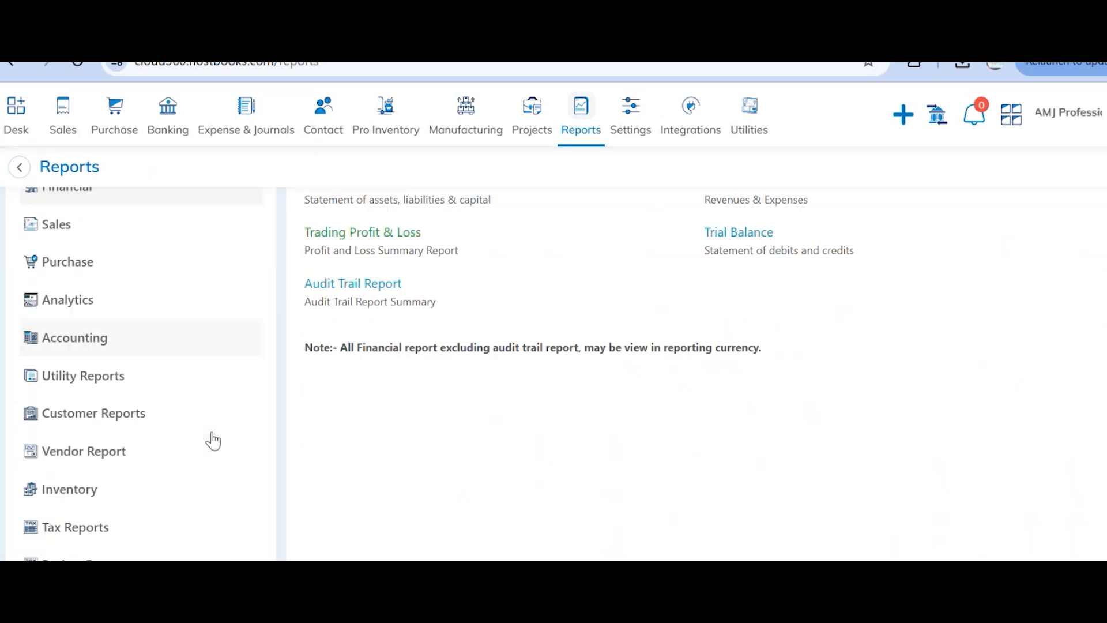
{"action": "left_click", "coordinate": [167, 489]}
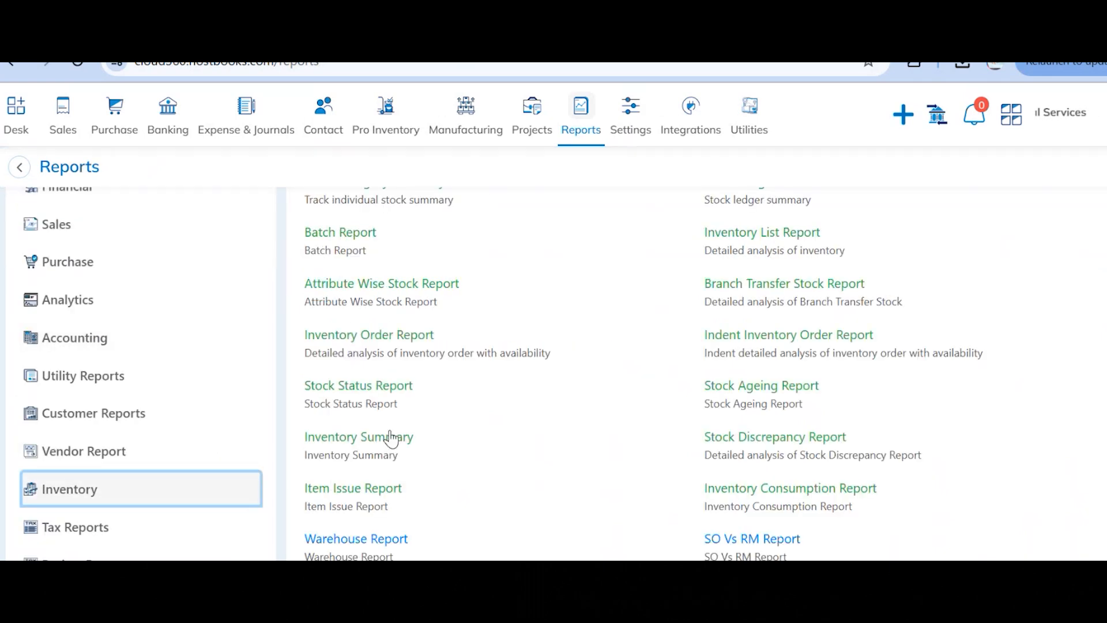
{"action": "scroll", "coordinate": [390, 439], "scroll_direction": "up", "scroll_amount": 1}
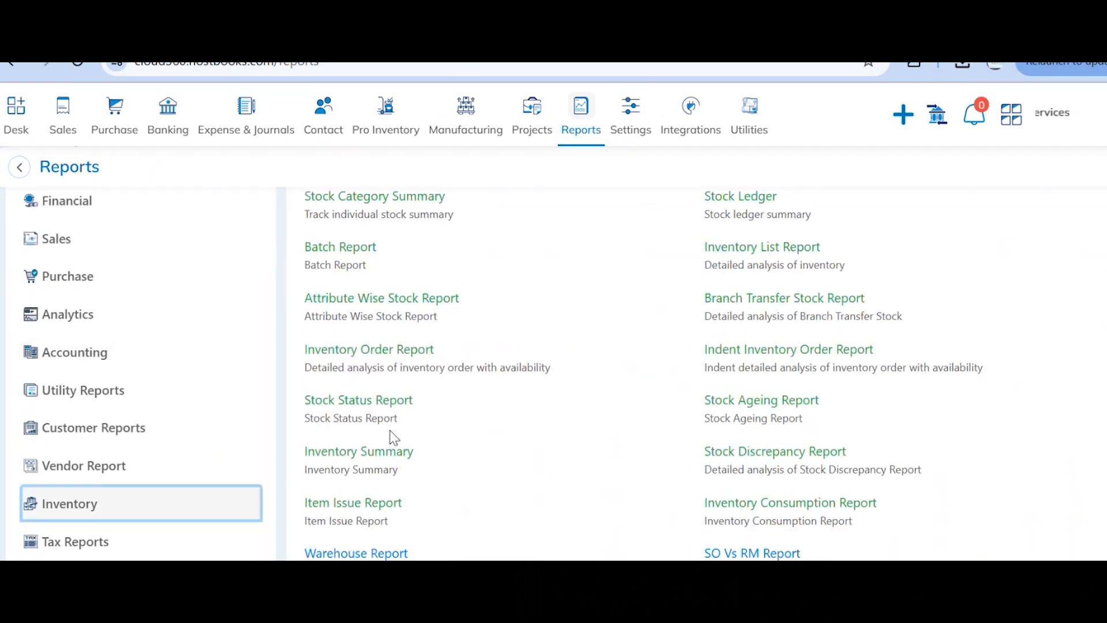
{"action": "left_click", "coordinate": [372, 405]}
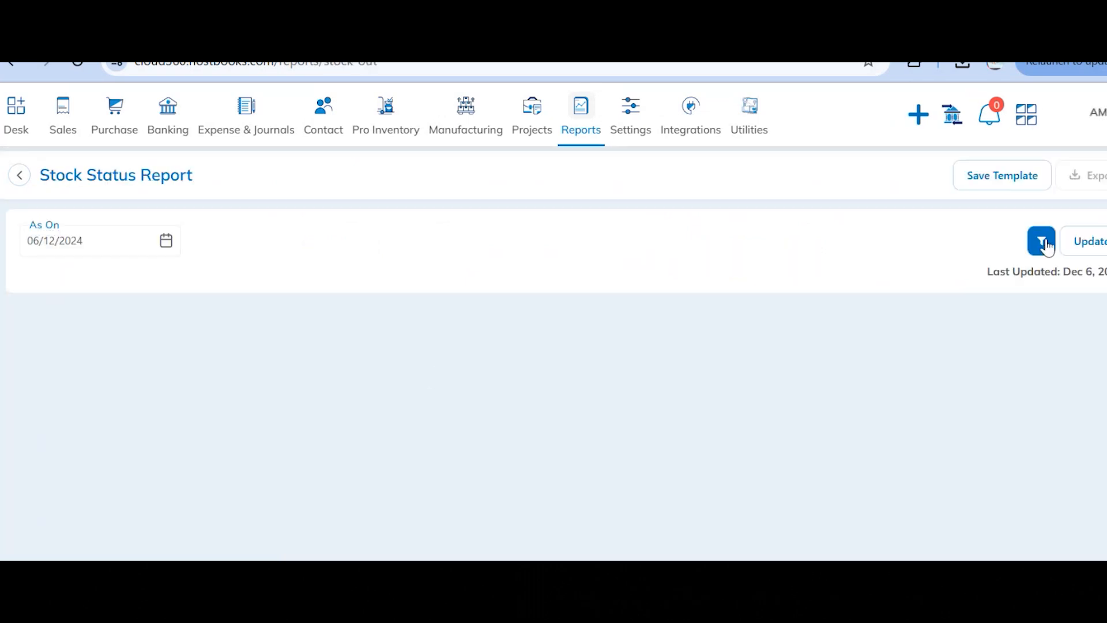
- Generate the Stock Status Report with demand forecast from sales orders over the last month and a 15% increment
{"action": "left_click", "coordinate": [1042, 242]}
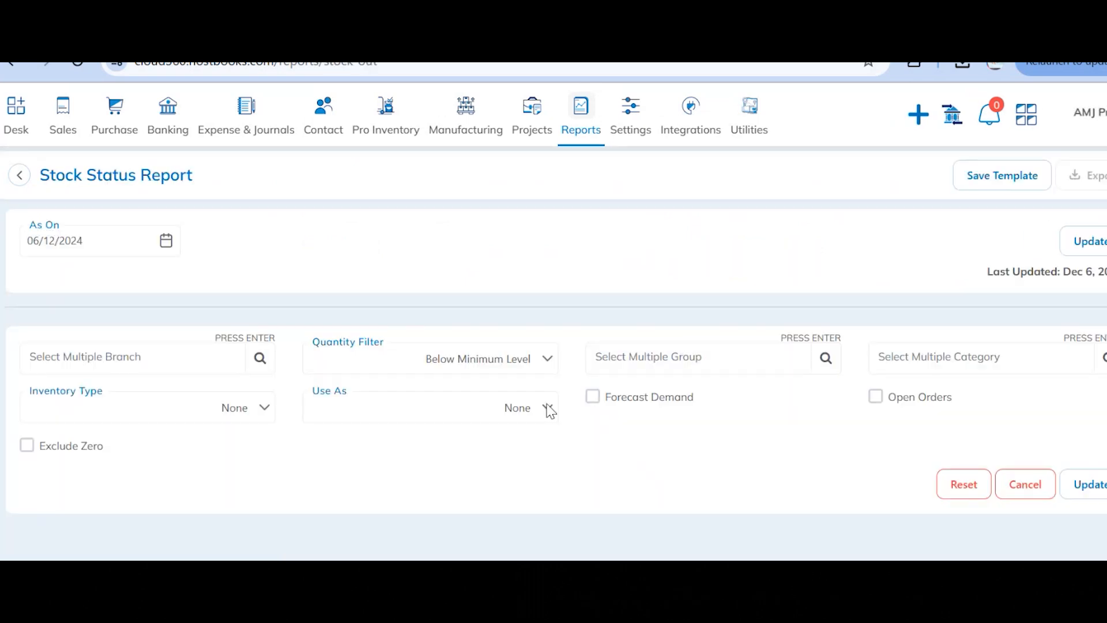
{"action": "left_click", "coordinate": [594, 399]}
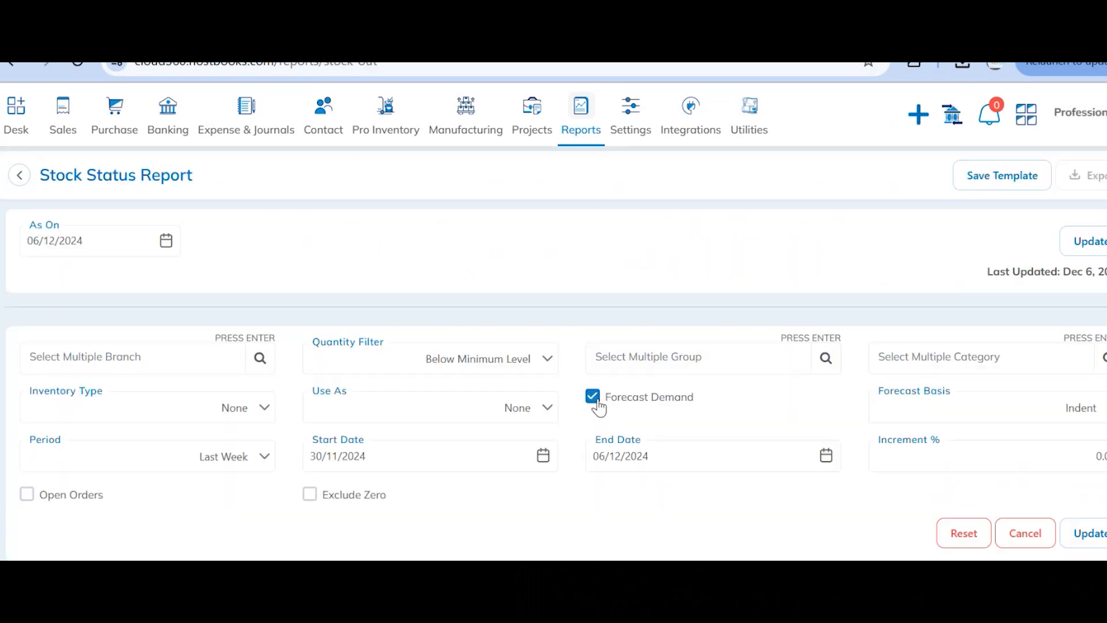
{"action": "left_click", "coordinate": [944, 412]}
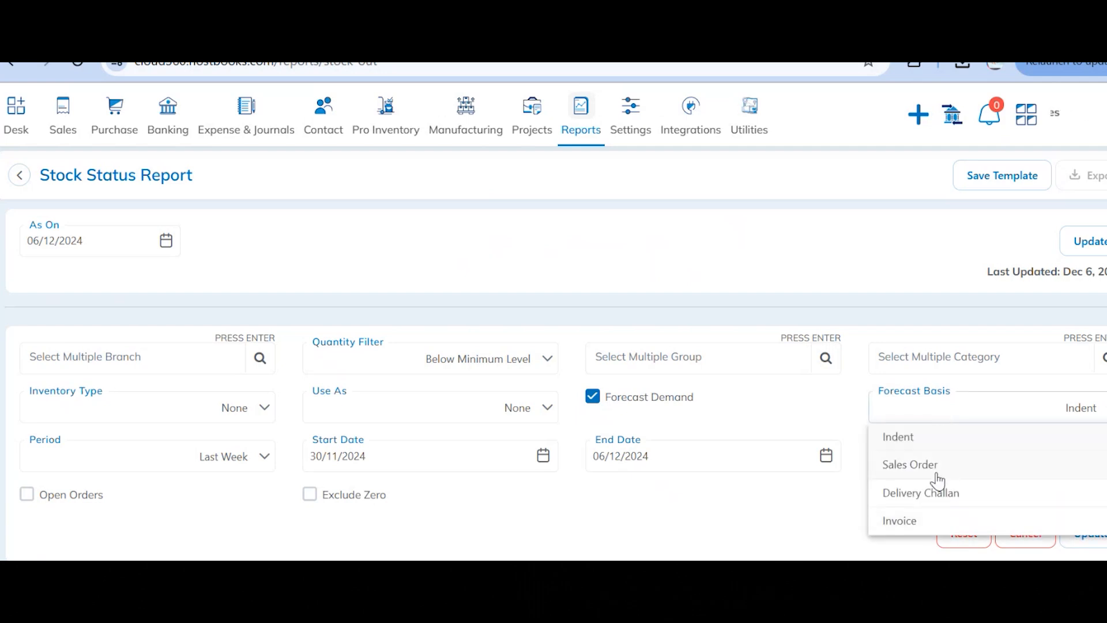
{"action": "left_click", "coordinate": [918, 465]}
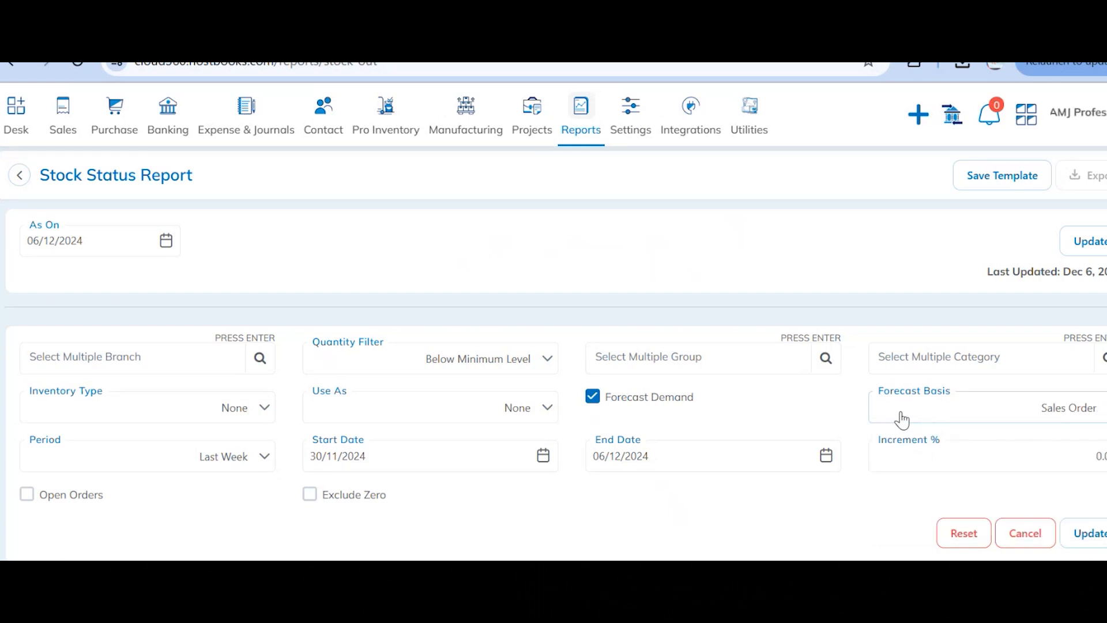
{"action": "left_click", "coordinate": [198, 464]}
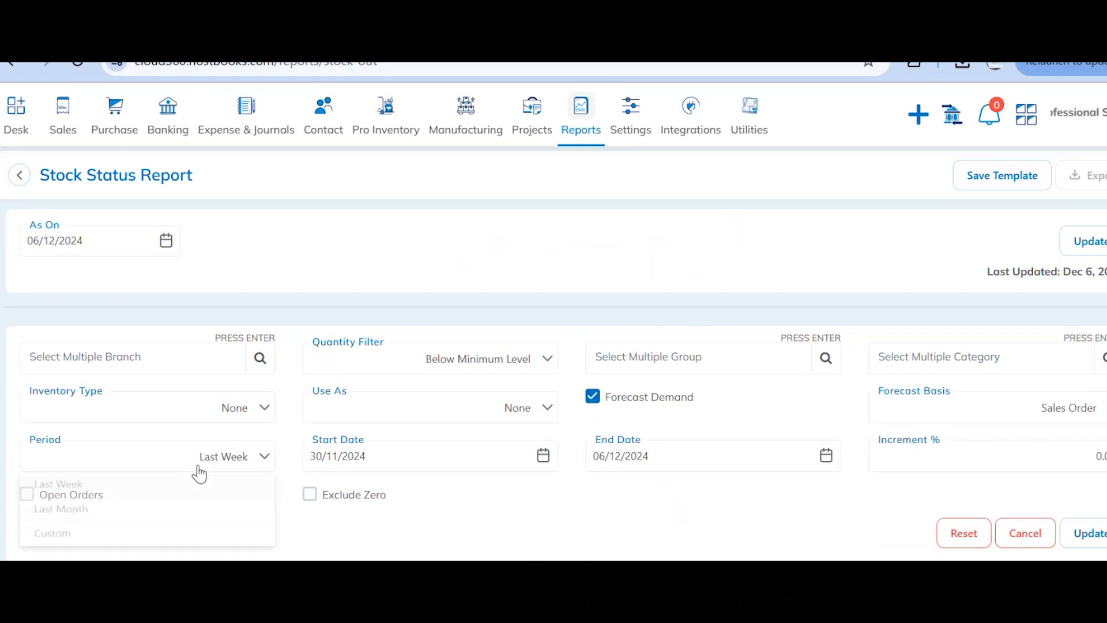
{"action": "left_click", "coordinate": [182, 519]}
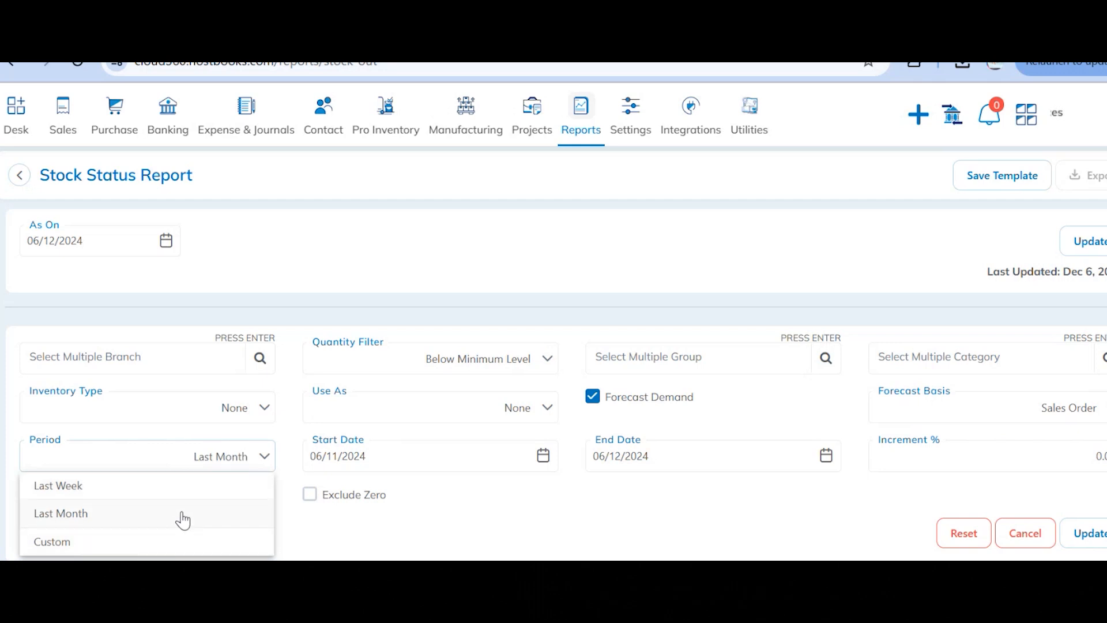
{"action": "left_click", "coordinate": [917, 450]}
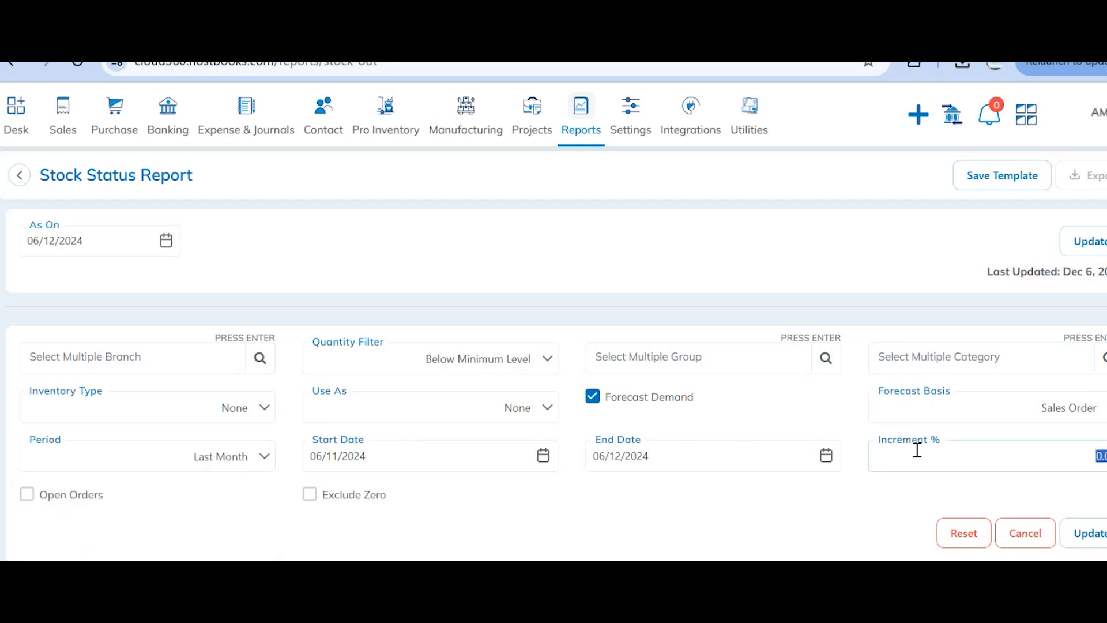
{"action": "type", "text": "15"}
{"action": "left_click", "coordinate": [1089, 533]}
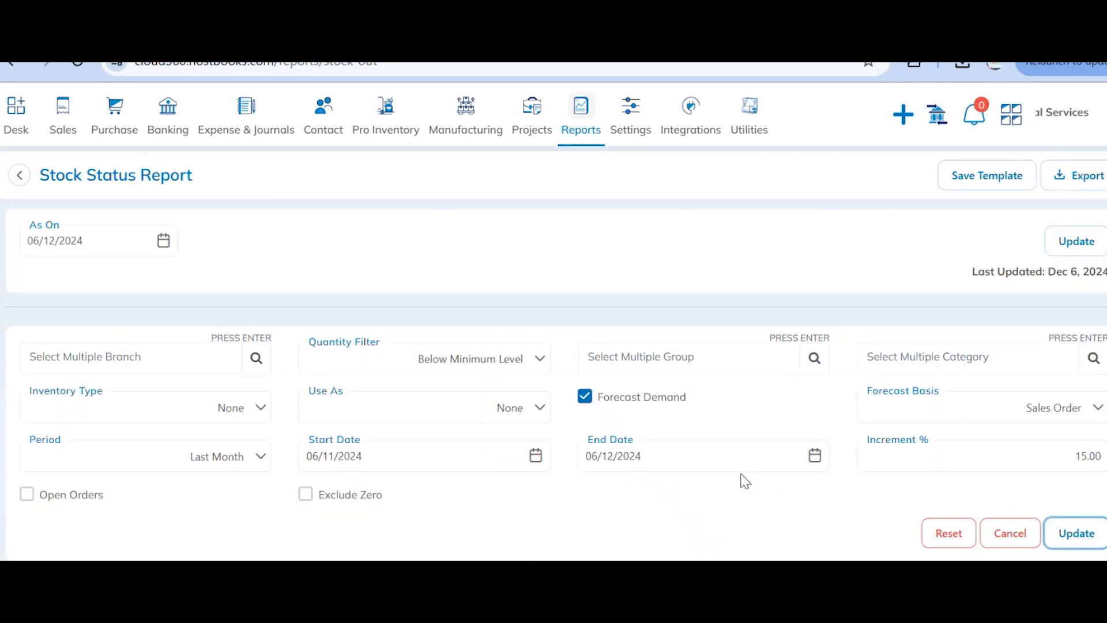
- Examine each item's available, minimum, stock-out and re-order quantities by branch in the Stock Status Report
{"action": "scroll", "coordinate": [742, 475], "scroll_direction": "down", "scroll_amount": 3}
{"action": "scroll", "coordinate": [742, 477], "scroll_direction": "down", "scroll_amount": 2}
{"action": "scroll", "coordinate": [743, 479], "scroll_direction": "right", "scroll_amount": 5}
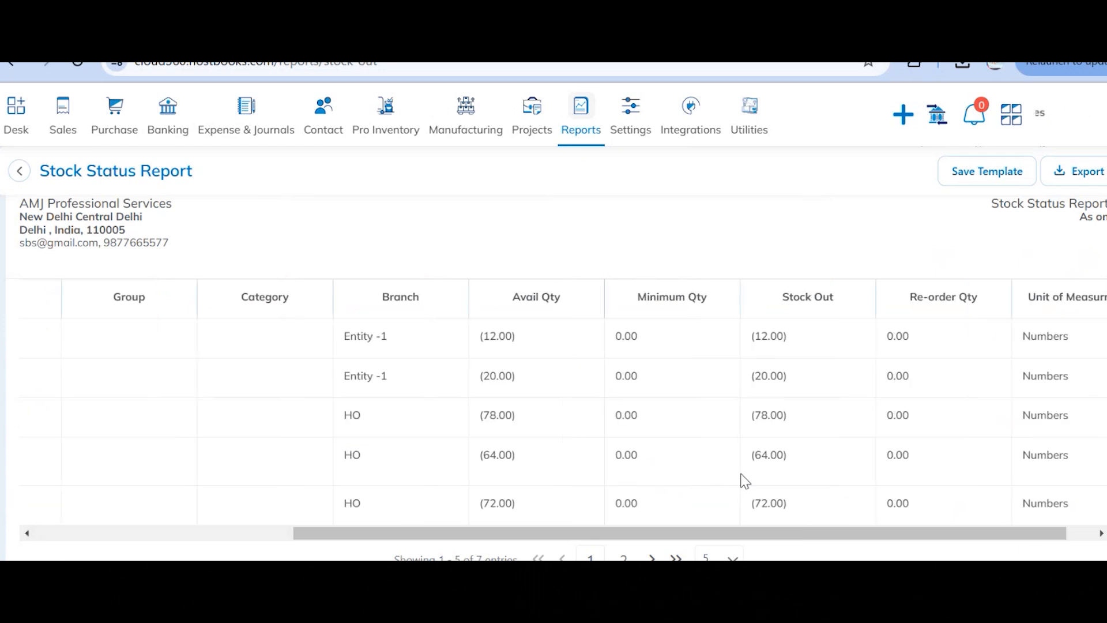
{"action": "scroll", "coordinate": [744, 481], "scroll_direction": "left", "scroll_amount": 5}
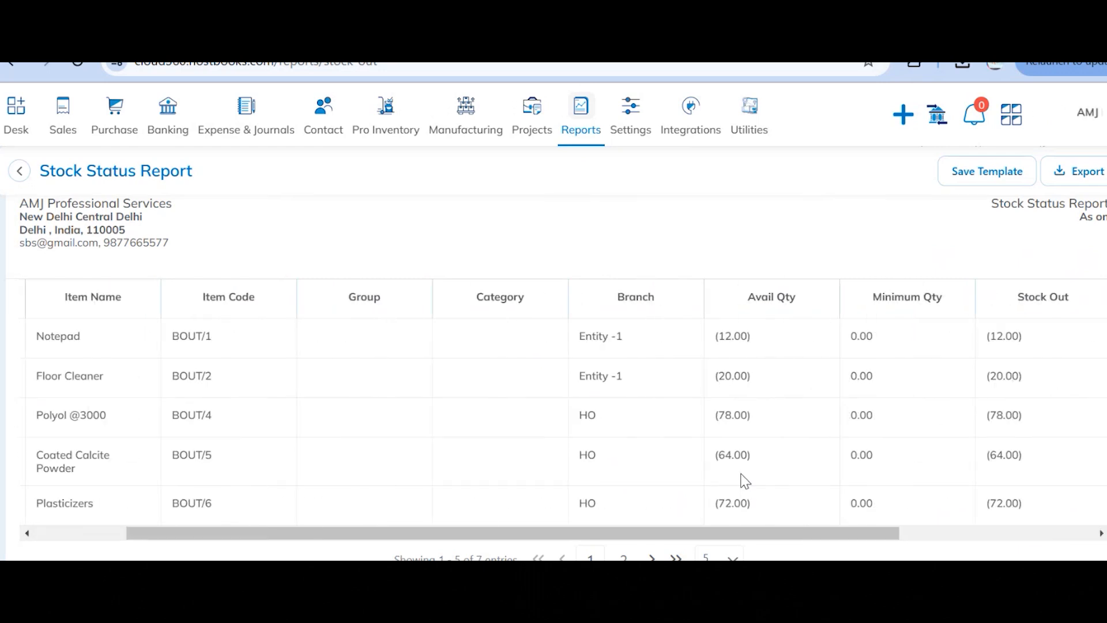
{"action": "scroll", "coordinate": [744, 480], "scroll_direction": "up", "scroll_amount": 1}
{"action": "scroll", "coordinate": [744, 480], "scroll_direction": "up", "scroll_amount": 5}
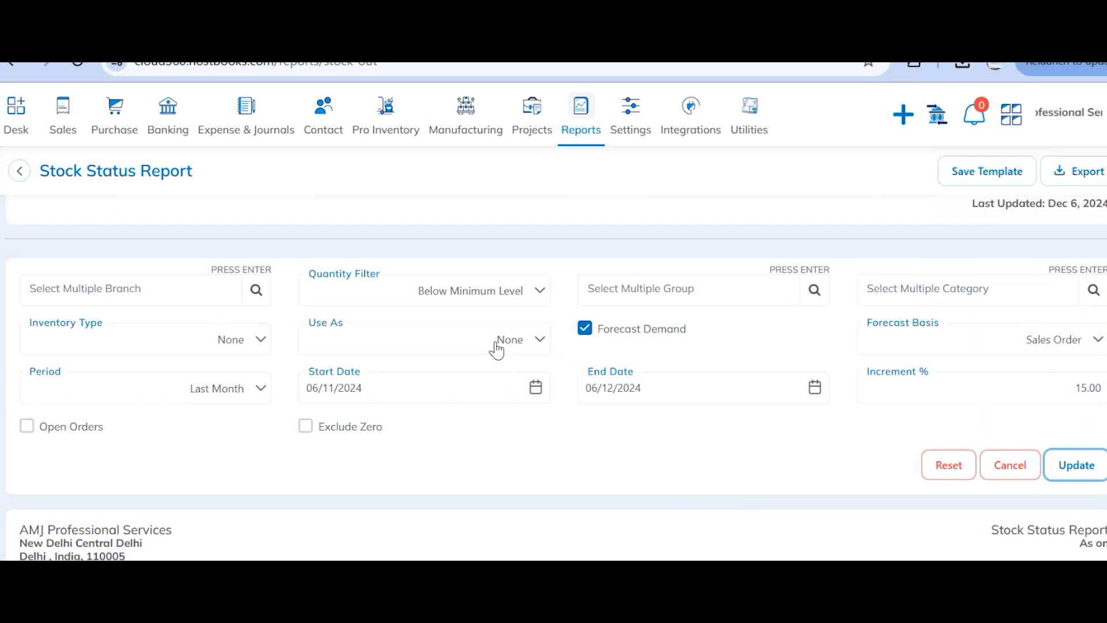
{"action": "scroll", "coordinate": [290, 293], "scroll_direction": "up", "scroll_amount": 1}
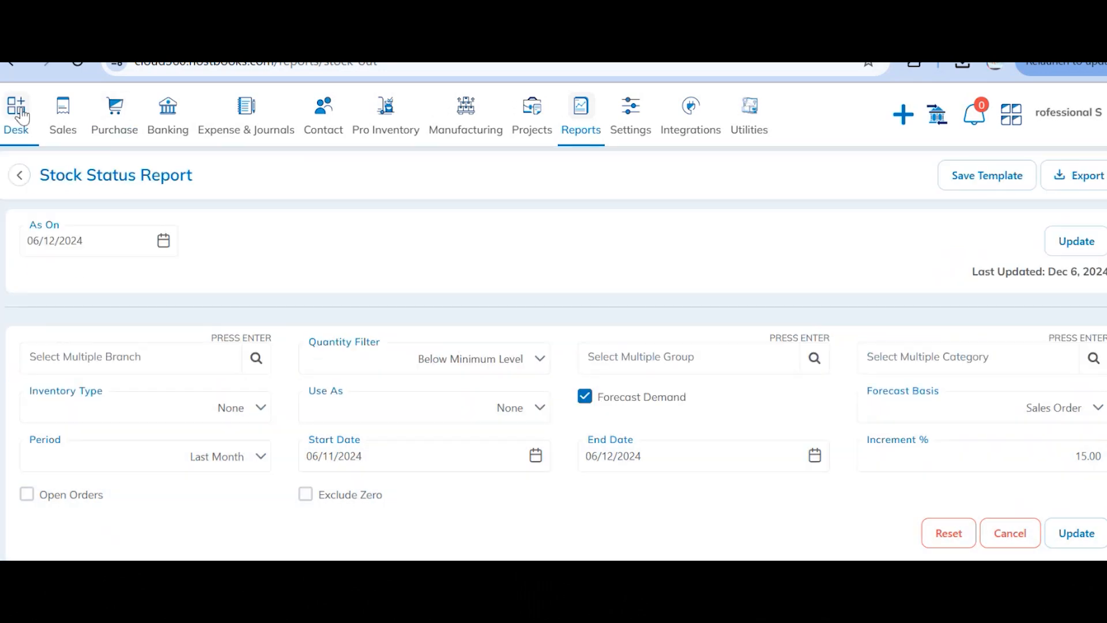
- Start a new manufacturing production plan with start date 06/12/2024 and end date 31/12/2024
{"action": "left_click", "coordinate": [22, 117]}
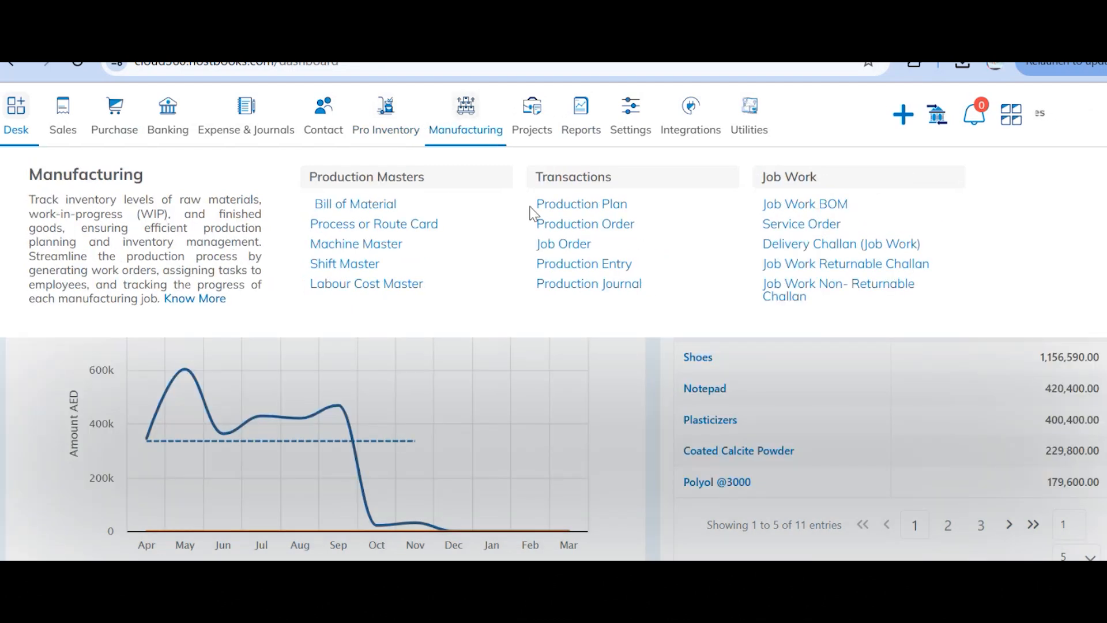
{"action": "left_click", "coordinate": [587, 205]}
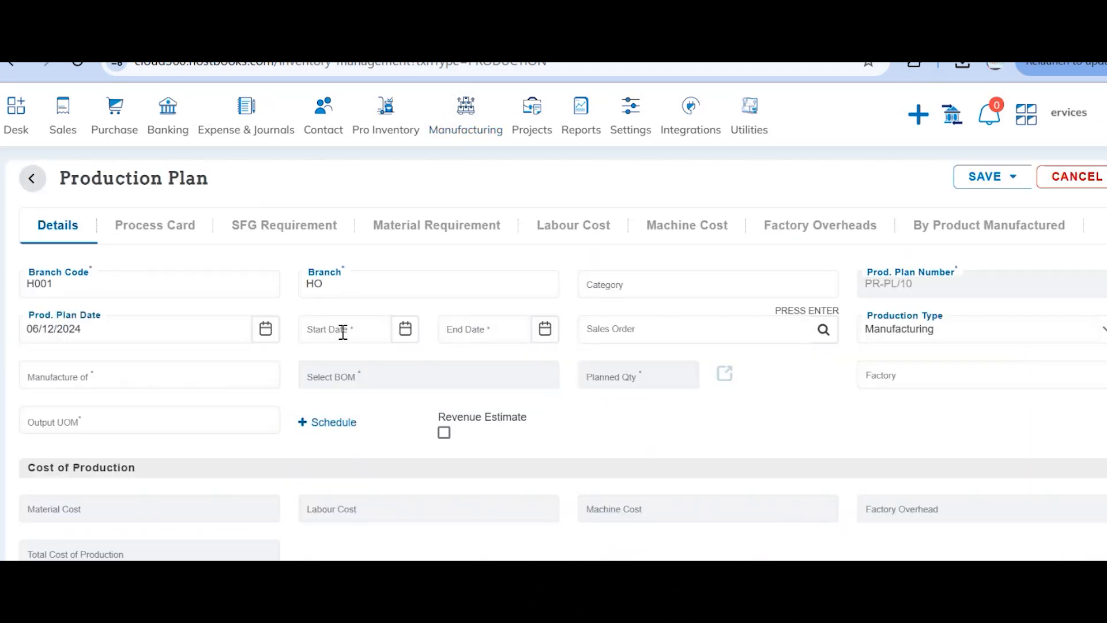
{"action": "left_click", "coordinate": [350, 333]}
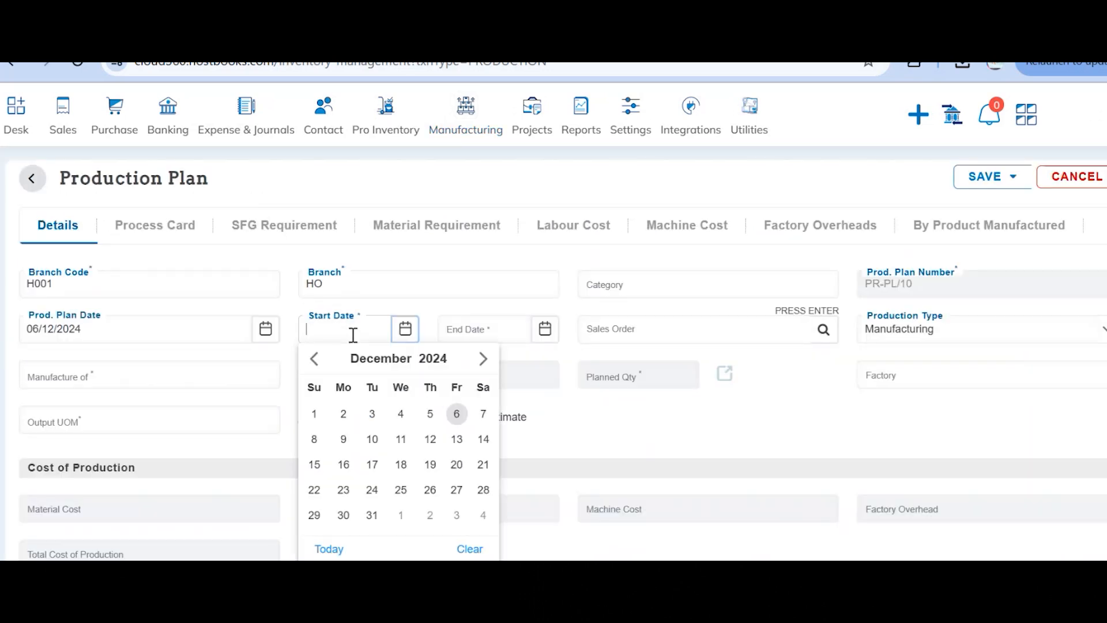
{"action": "left_click", "coordinate": [457, 413]}
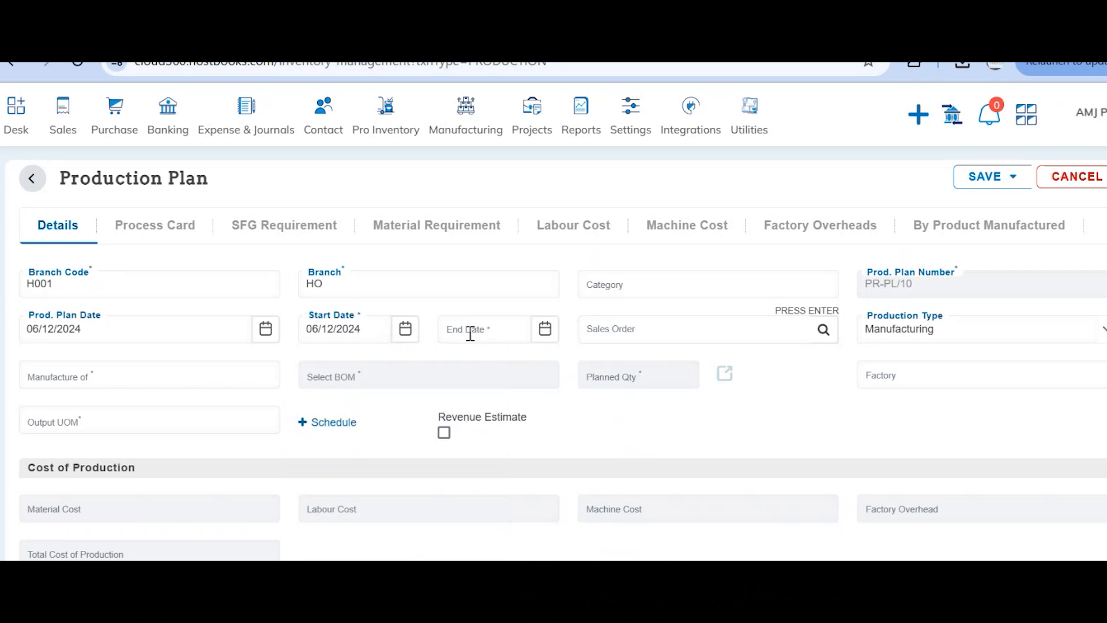
{"action": "left_click", "coordinate": [470, 332]}
{"action": "left_click", "coordinate": [512, 515]}
- Link sales order SO/24-25/28 to the production plan
{"action": "left_click", "coordinate": [706, 323]}
{"action": "type", "text": "s"}
{"action": "key", "text": "BackSpace"}
{"action": "key", "text": "Return"}
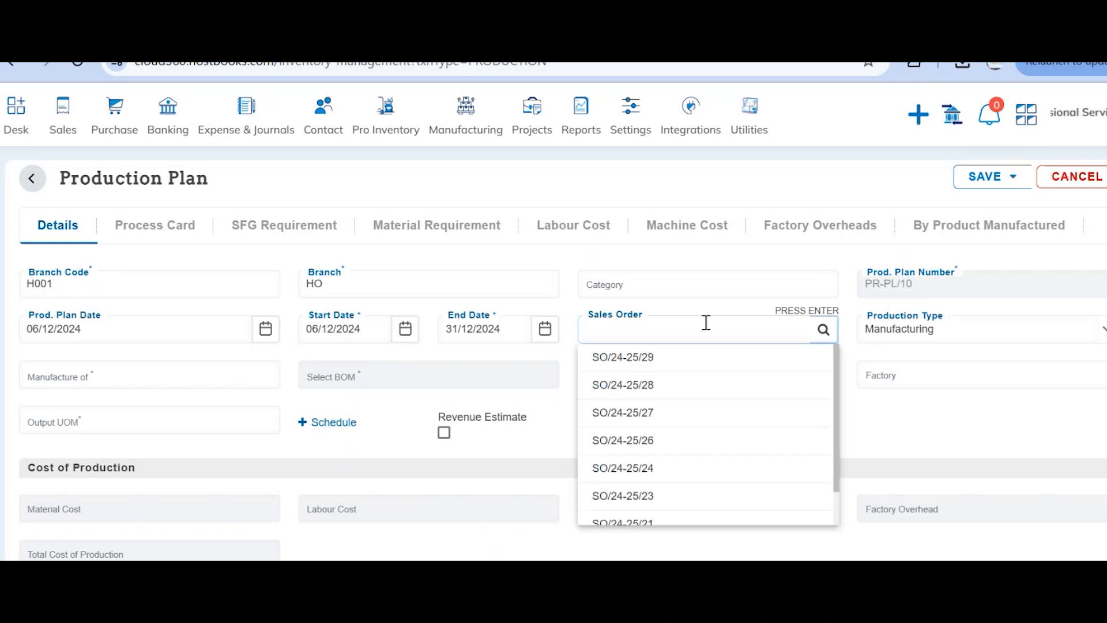
{"action": "left_click", "coordinate": [692, 386]}
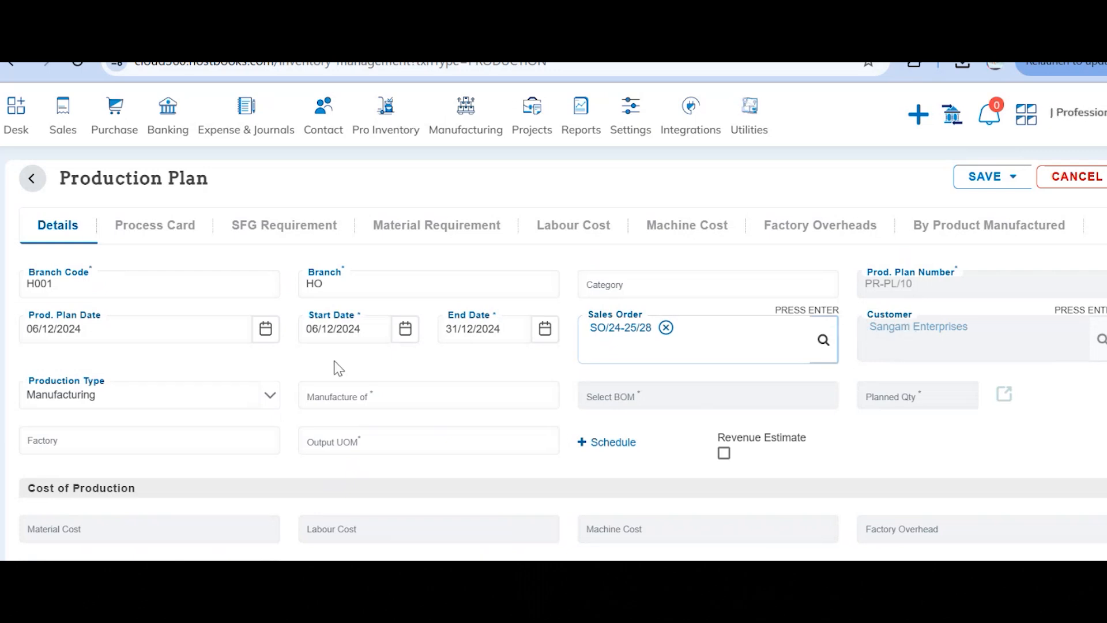
- Choose MF/01 - Shoes as the item to manufacture and allocate the sales order's full available quantity to it
{"action": "left_click", "coordinate": [377, 394]}
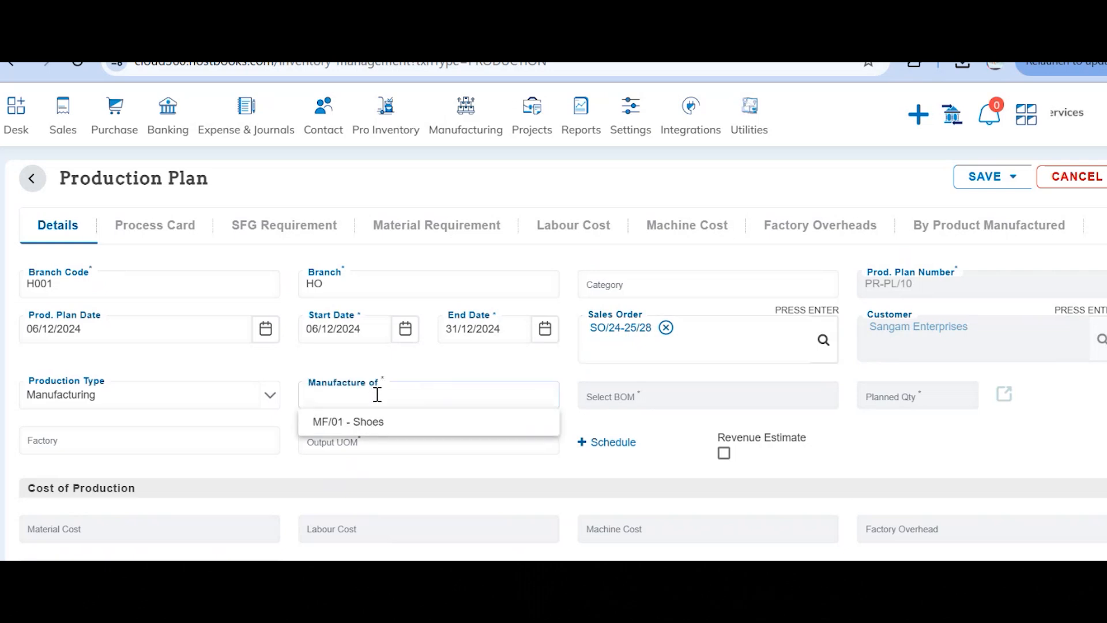
{"action": "left_click", "coordinate": [354, 422]}
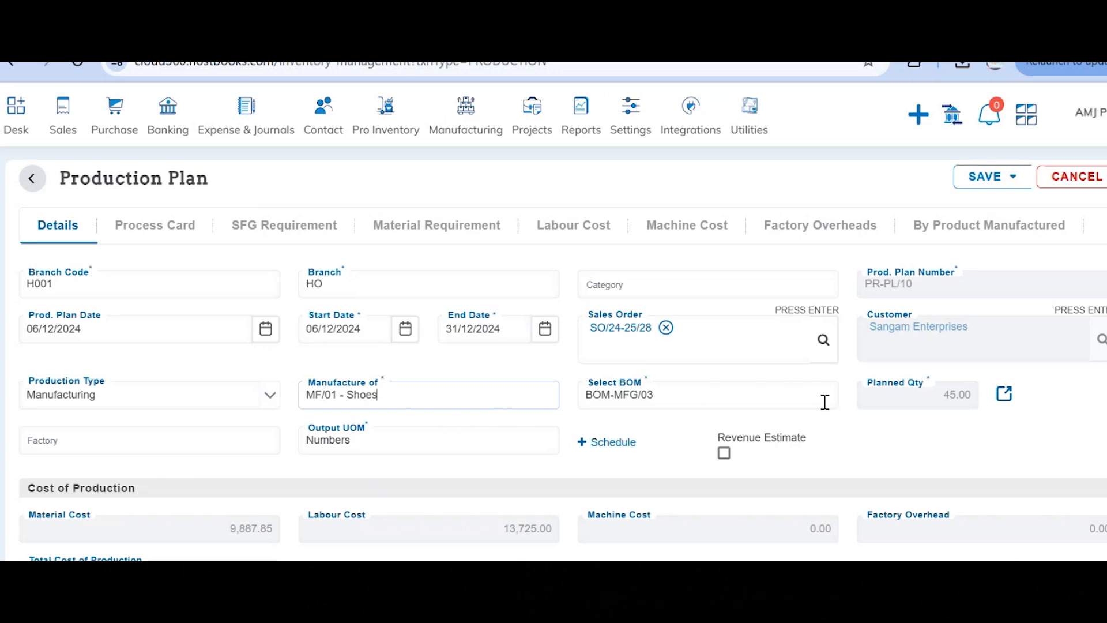
{"action": "left_click", "coordinate": [1004, 393]}
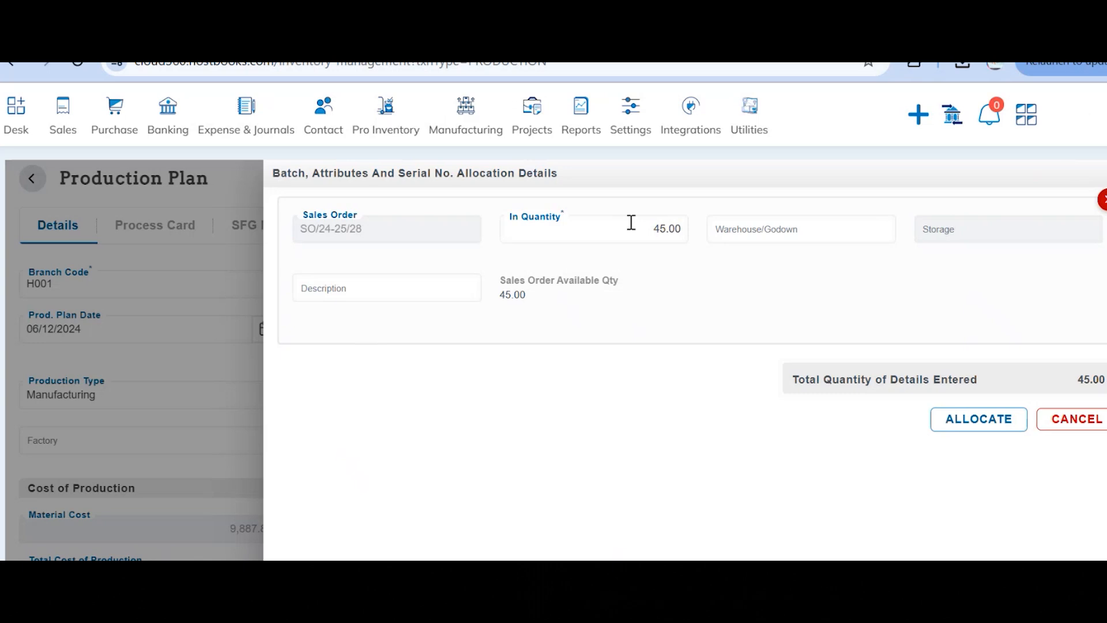
{"action": "left_click", "coordinate": [952, 427]}
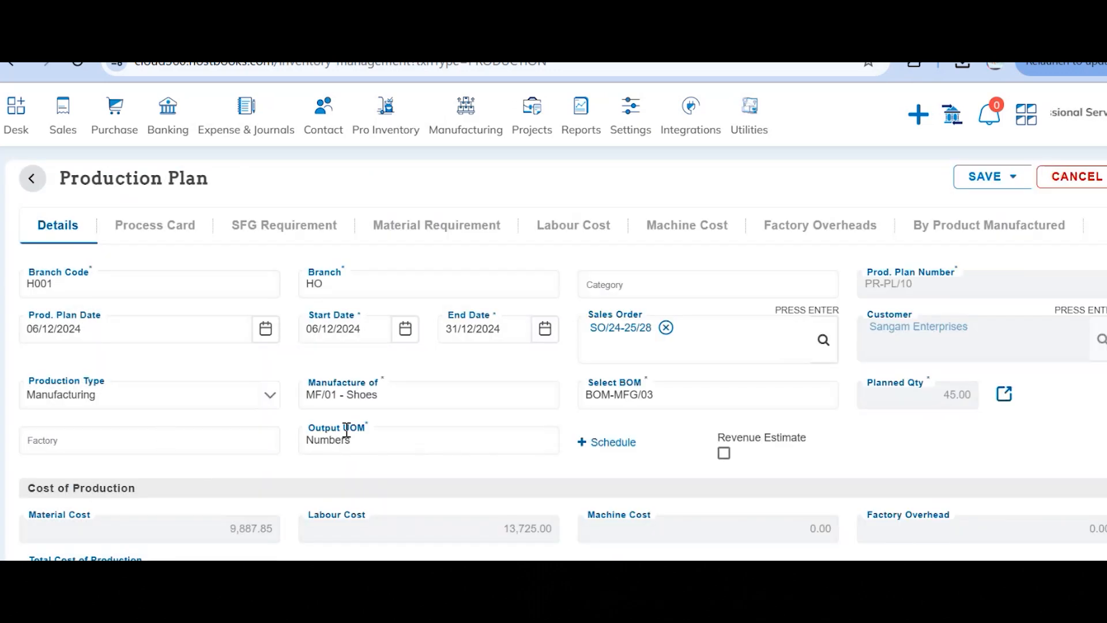
- Look at the production schedule for Shoes and its daily, weekly and monthly options, and leave it without saving
{"action": "scroll", "coordinate": [346, 431], "scroll_direction": "down", "scroll_amount": 1}
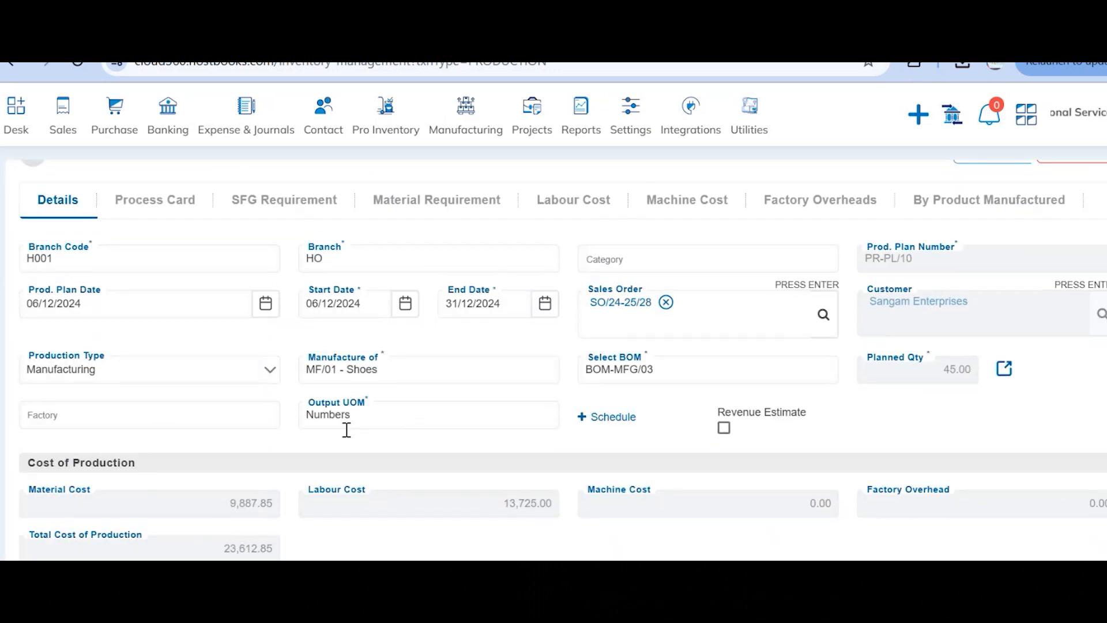
{"action": "left_click", "coordinate": [614, 421]}
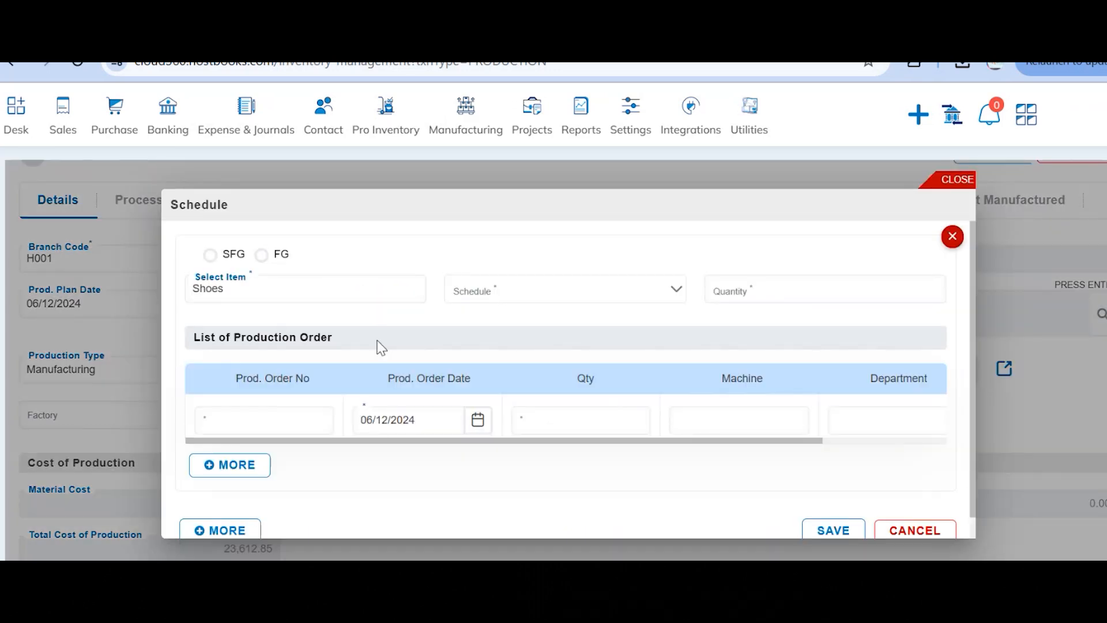
{"action": "scroll", "coordinate": [378, 346], "scroll_direction": "down", "scroll_amount": 1}
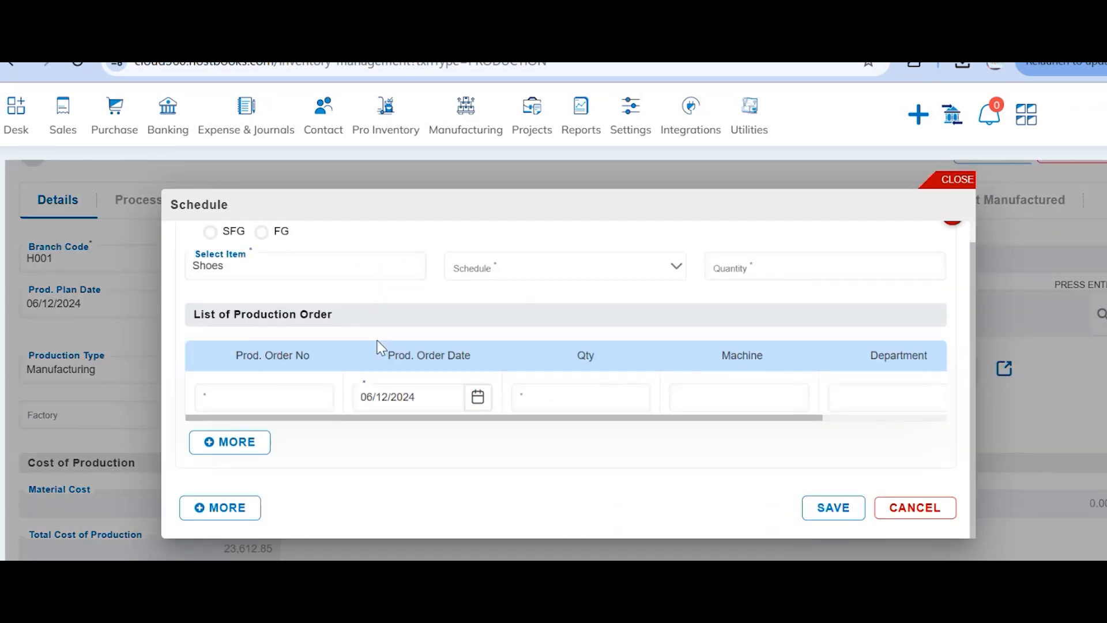
{"action": "left_click", "coordinate": [510, 281]}
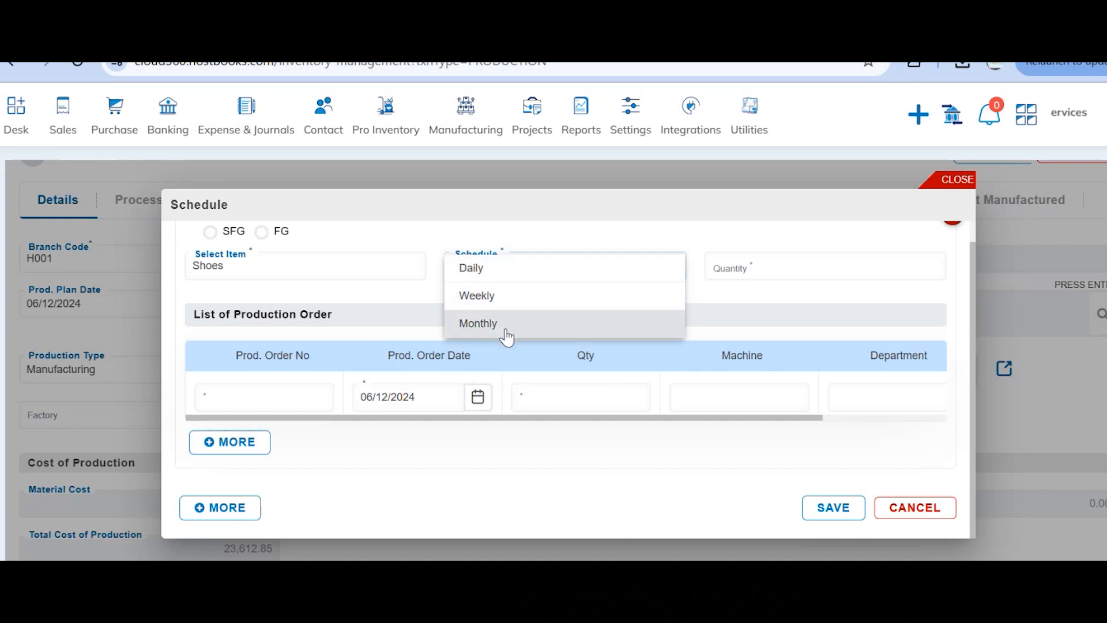
{"action": "left_click", "coordinate": [517, 356]}
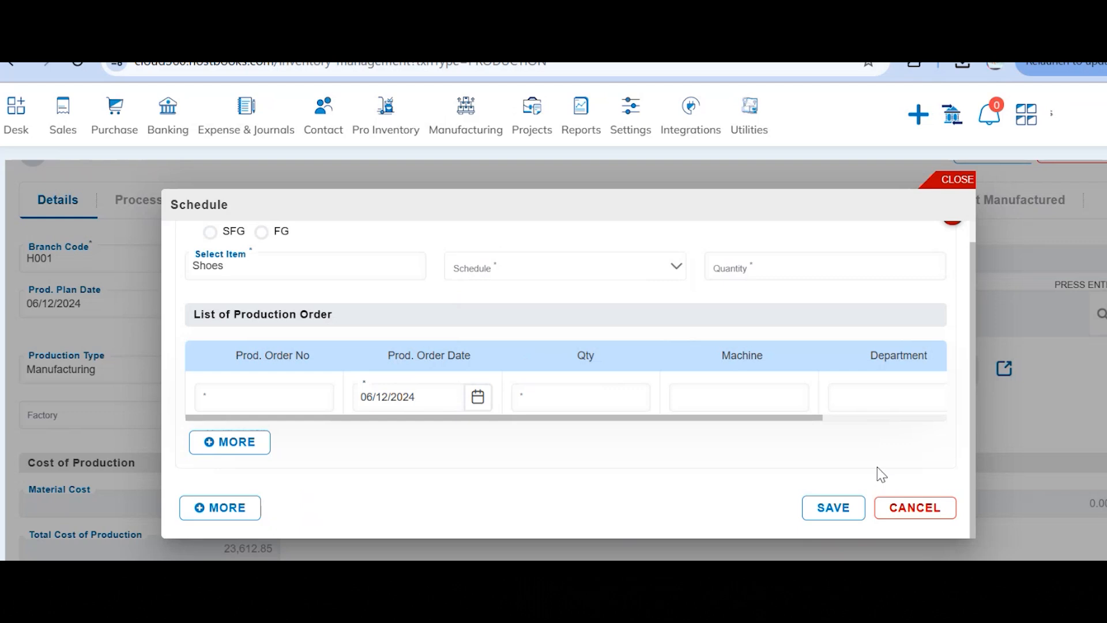
{"action": "left_click", "coordinate": [909, 511]}
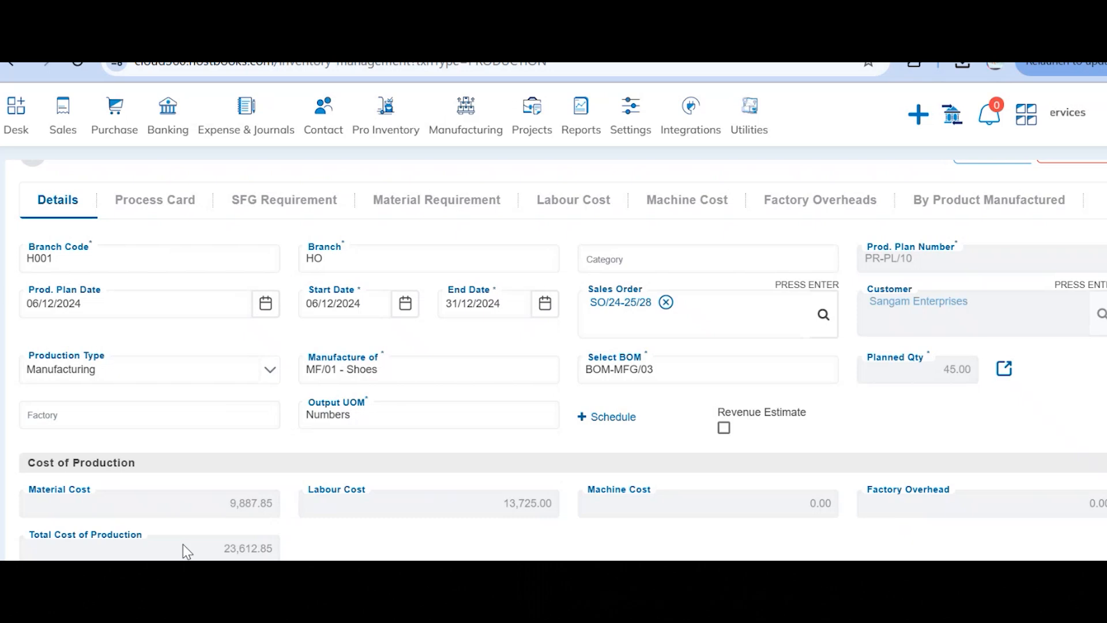
- Save the production plan for Shoes as approved
{"action": "scroll", "coordinate": [772, 272], "scroll_direction": "up", "scroll_amount": 1}
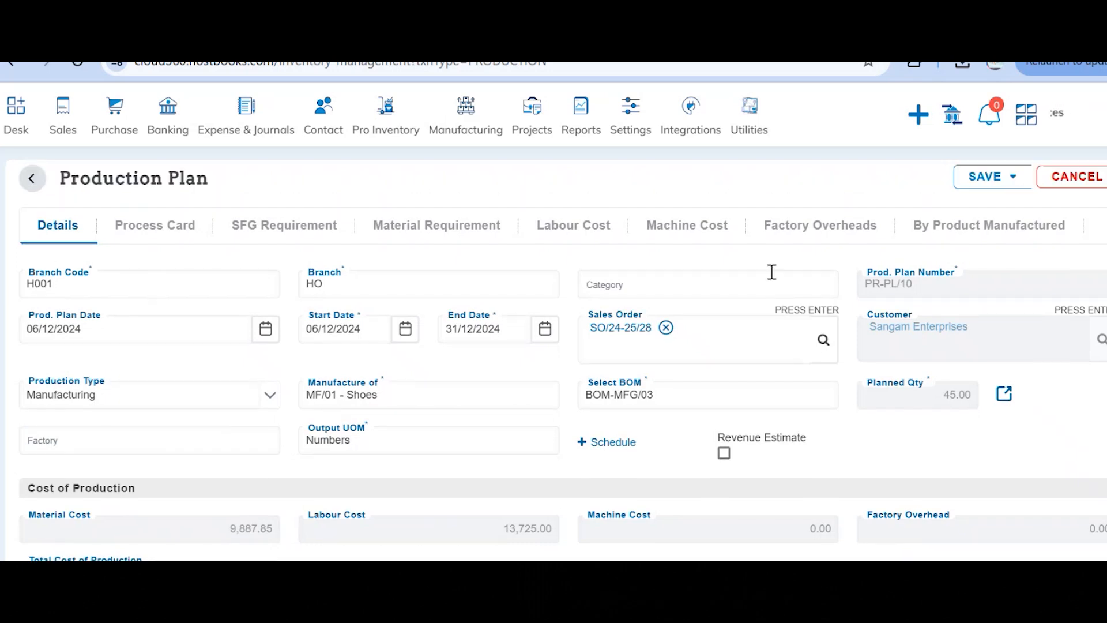
{"action": "left_click", "coordinate": [998, 176]}
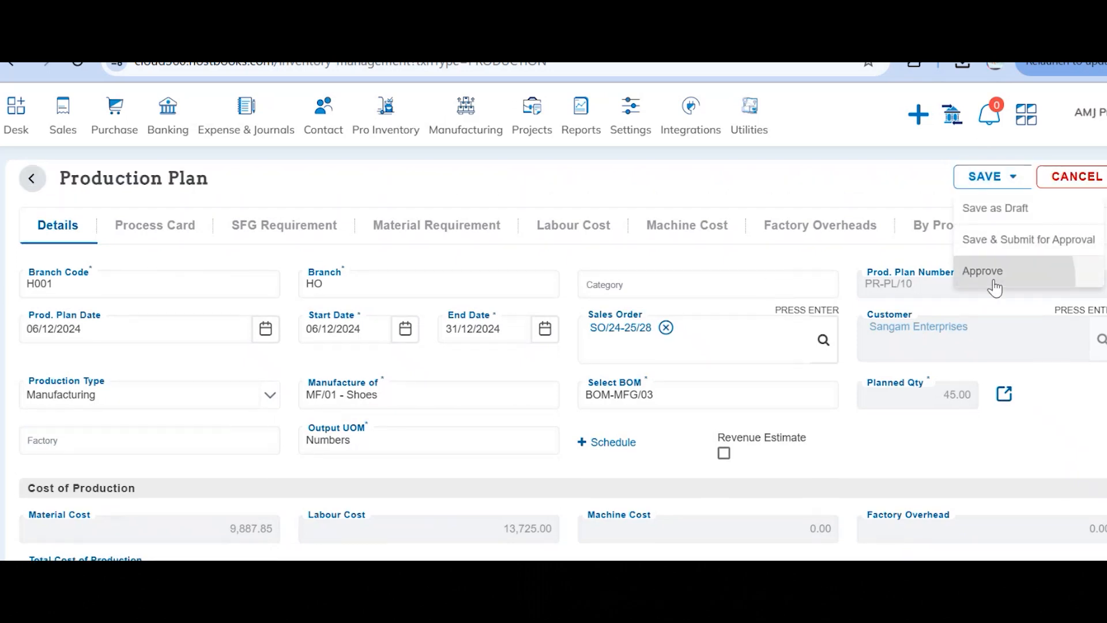
{"action": "left_click", "coordinate": [996, 286]}
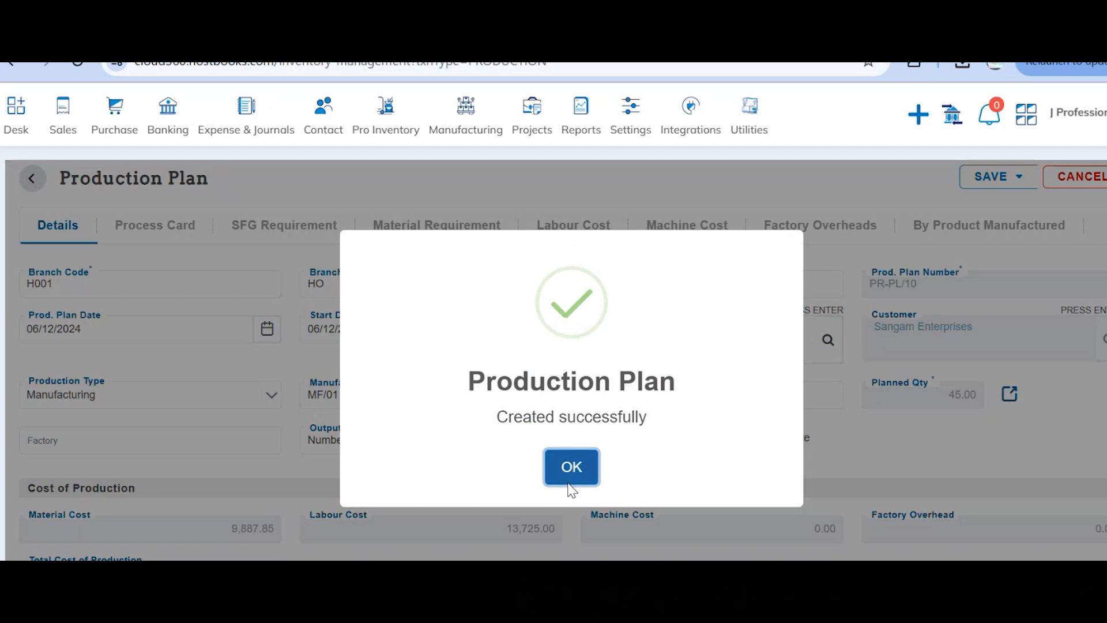
- Start a new production order based on production plan PR-PL/10
{"action": "left_click", "coordinate": [569, 482]}
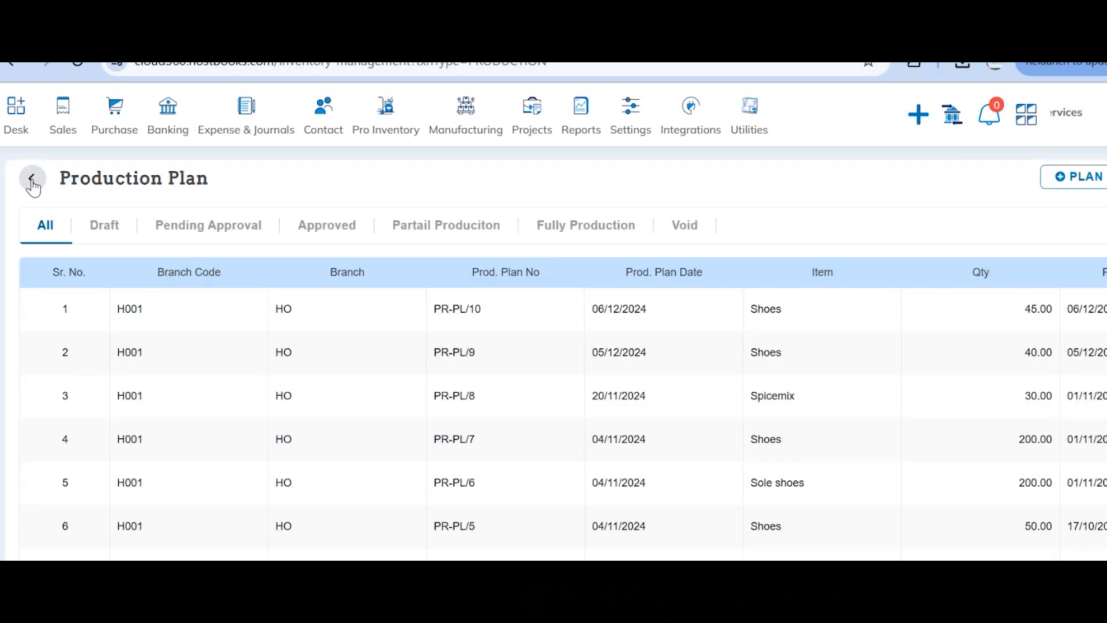
{"action": "left_click", "coordinate": [33, 184]}
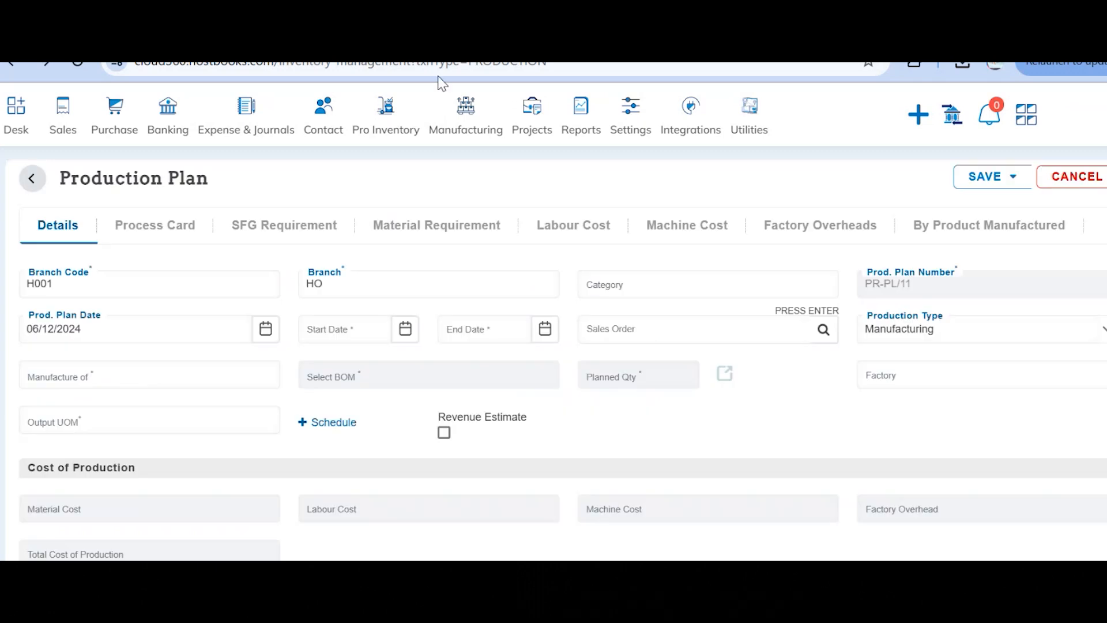
{"action": "mouse_move", "coordinate": [459, 138]}
{"action": "left_click", "coordinate": [557, 223]}
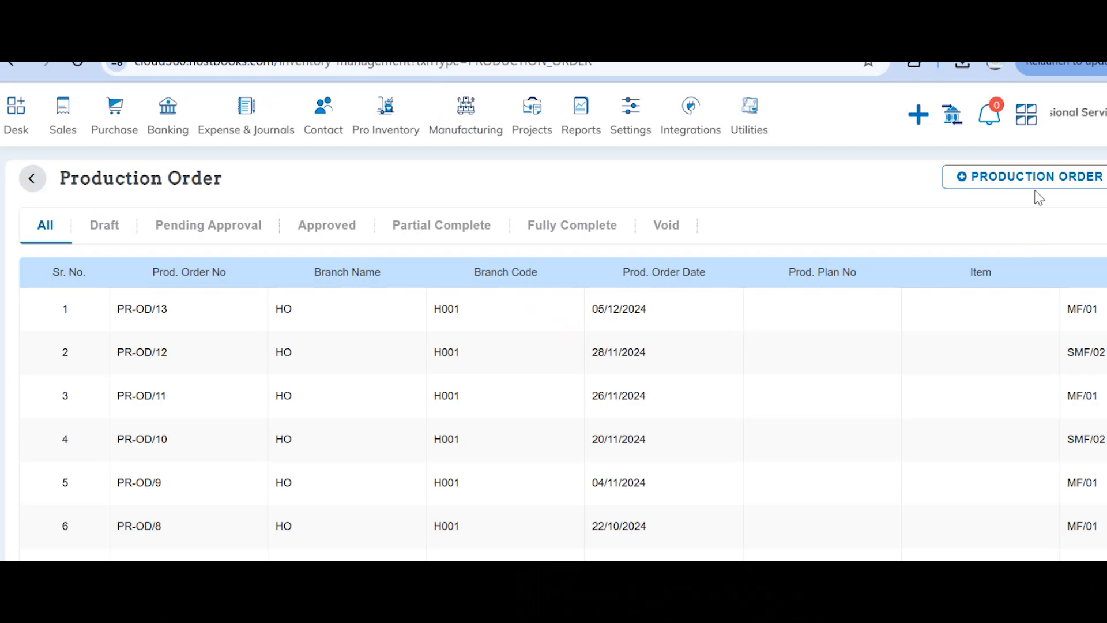
{"action": "left_click", "coordinate": [1029, 178]}
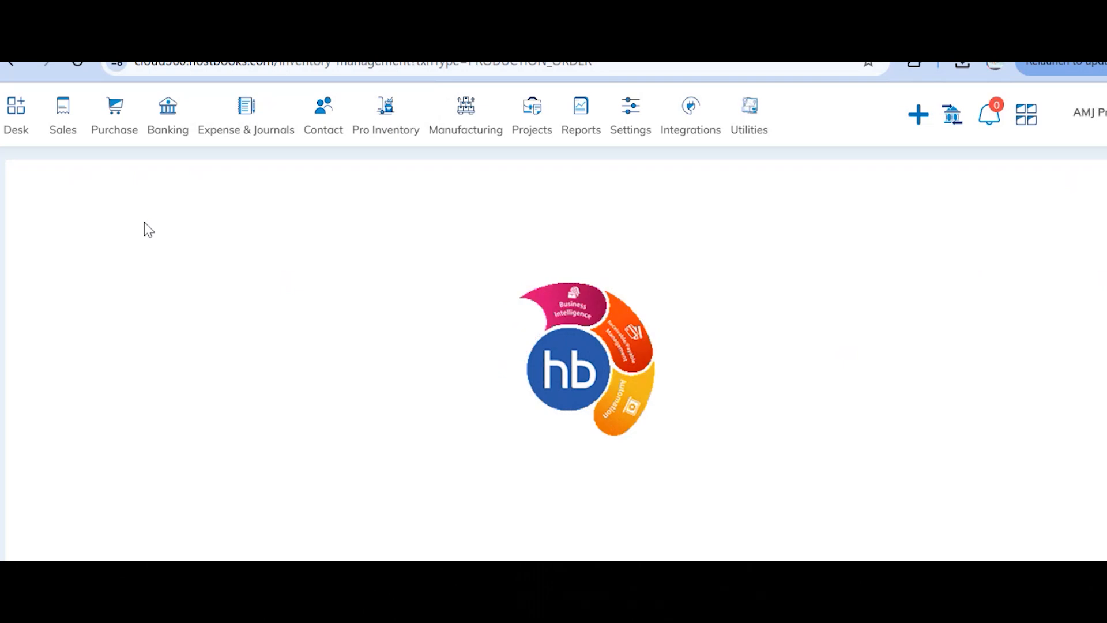
{"action": "left_click", "coordinate": [145, 222]}
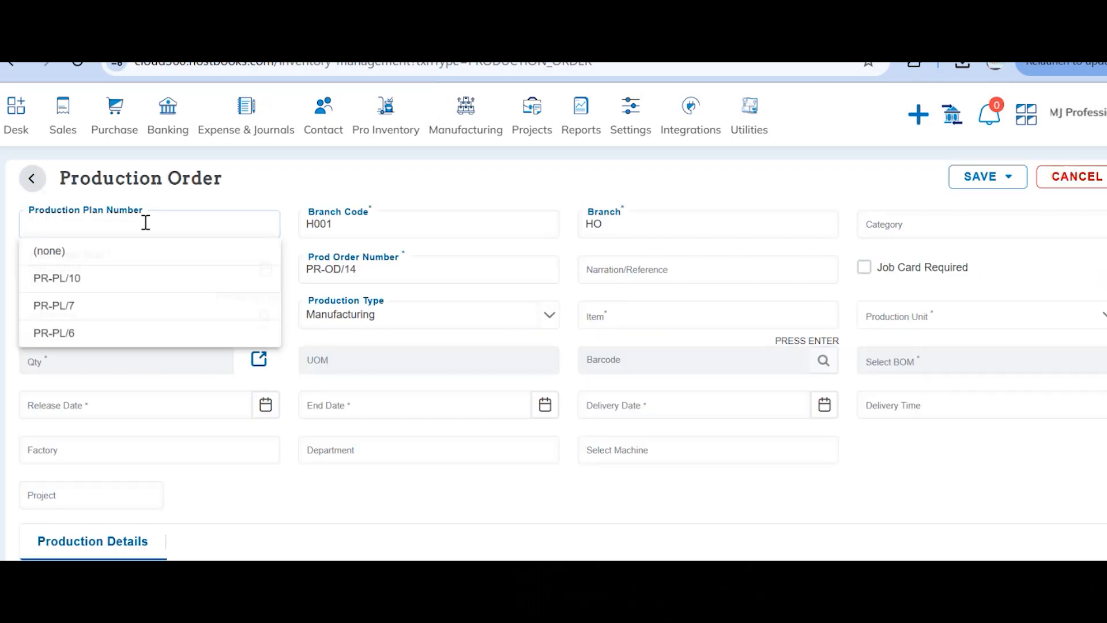
{"action": "left_click", "coordinate": [125, 280]}
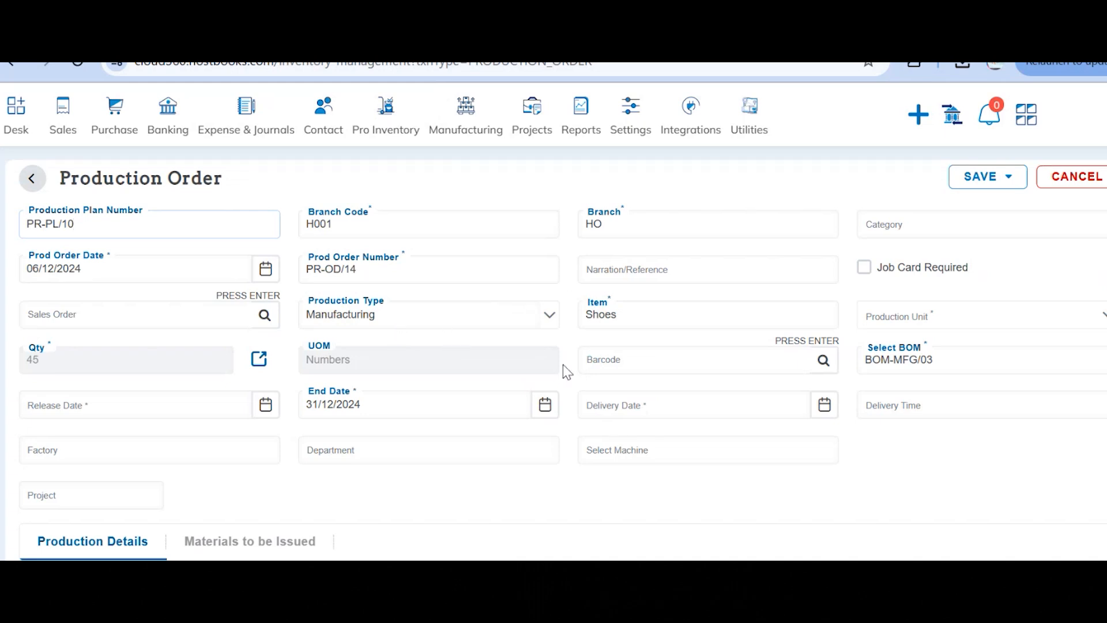
- Set the production order's release date to 10/12/2024 and its delivery date to 13/12/2024
{"action": "left_click", "coordinate": [210, 400]}
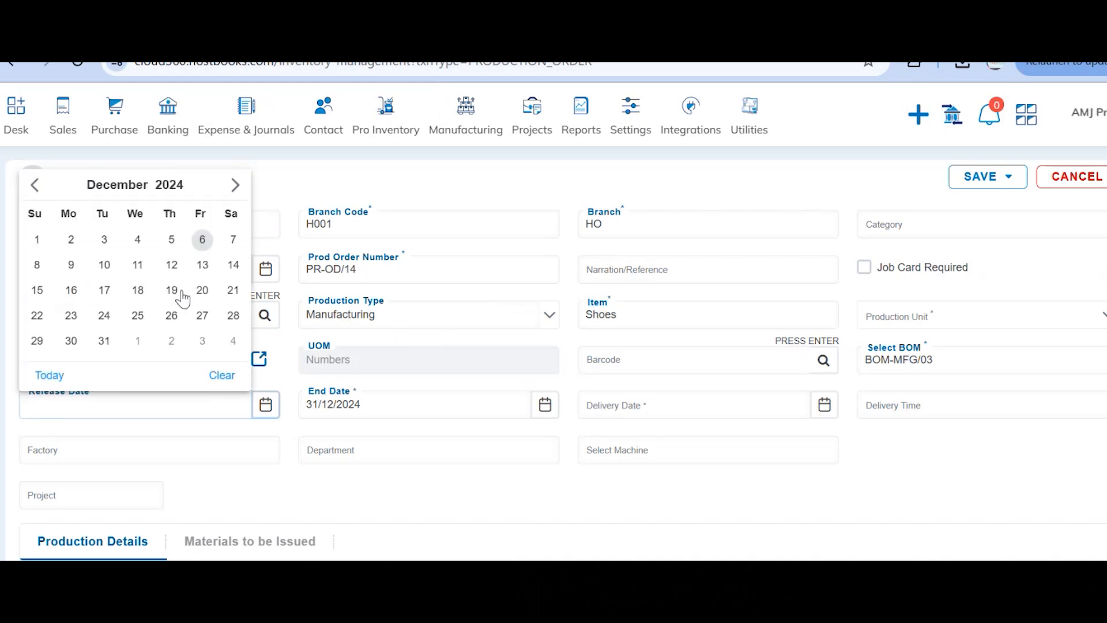
{"action": "left_click", "coordinate": [109, 268]}
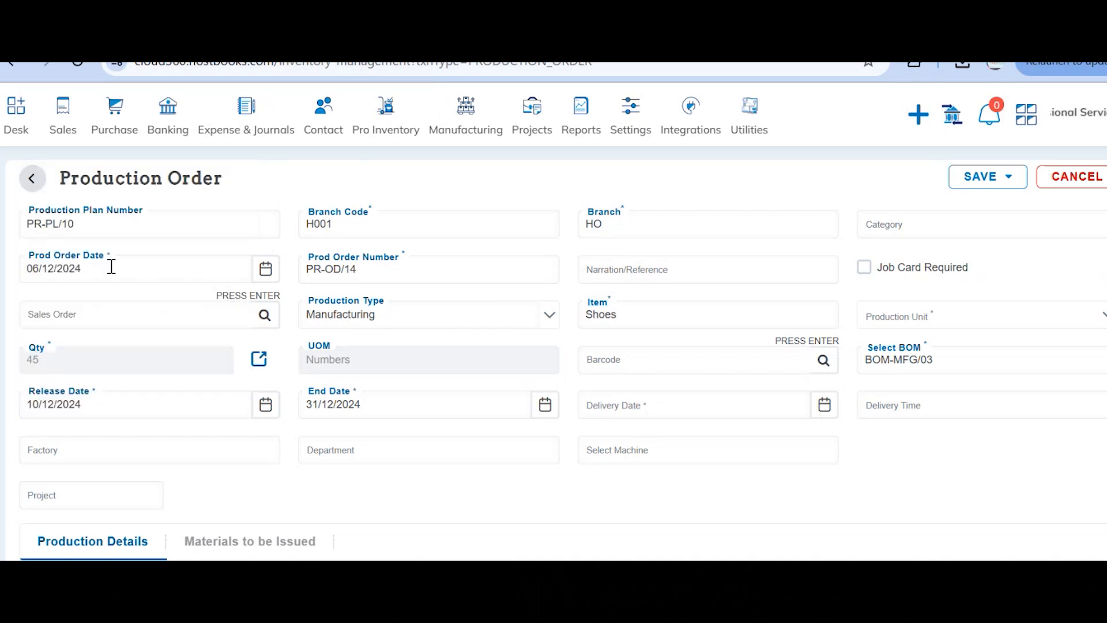
{"action": "scroll", "coordinate": [496, 383], "scroll_direction": "down", "scroll_amount": 1}
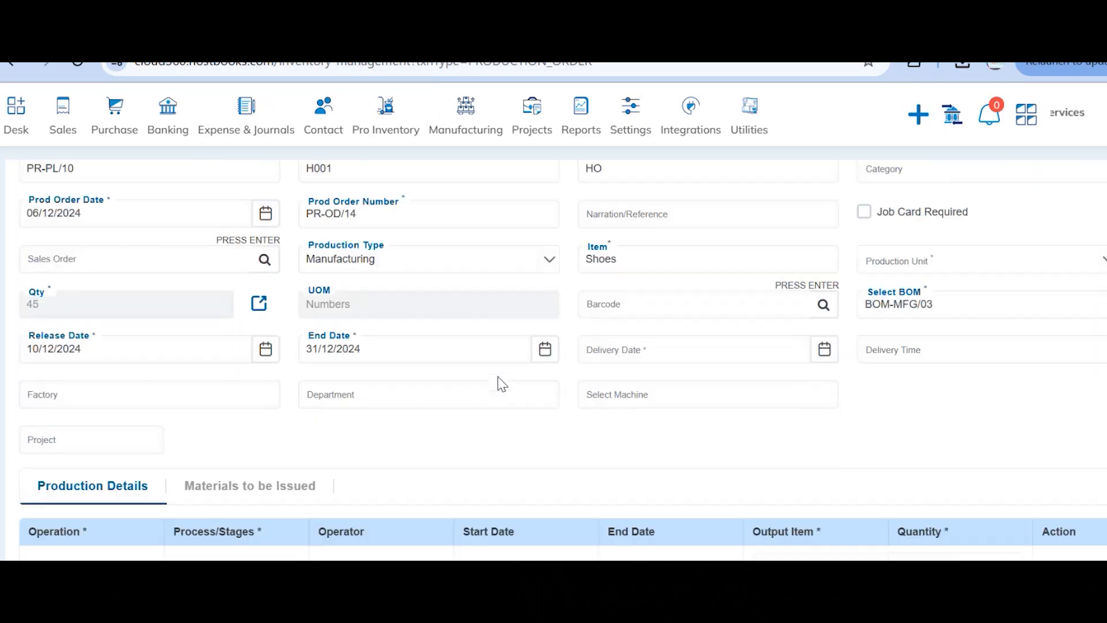
{"action": "left_click", "coordinate": [729, 343]}
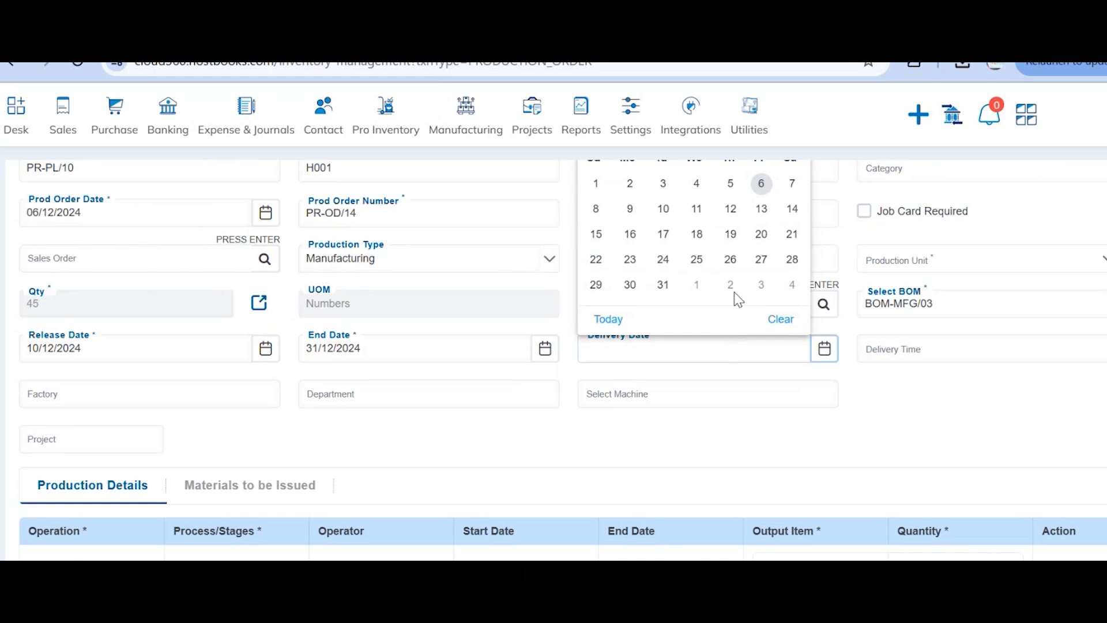
{"action": "left_click", "coordinate": [760, 209]}
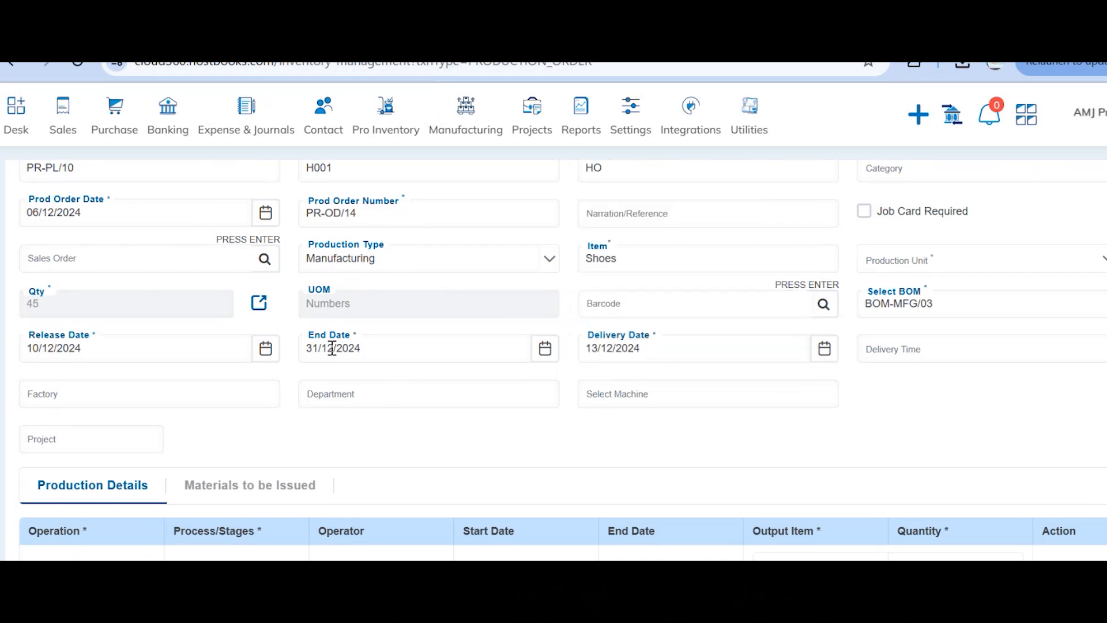
{"action": "scroll", "coordinate": [226, 375], "scroll_direction": "up", "scroll_amount": 1}
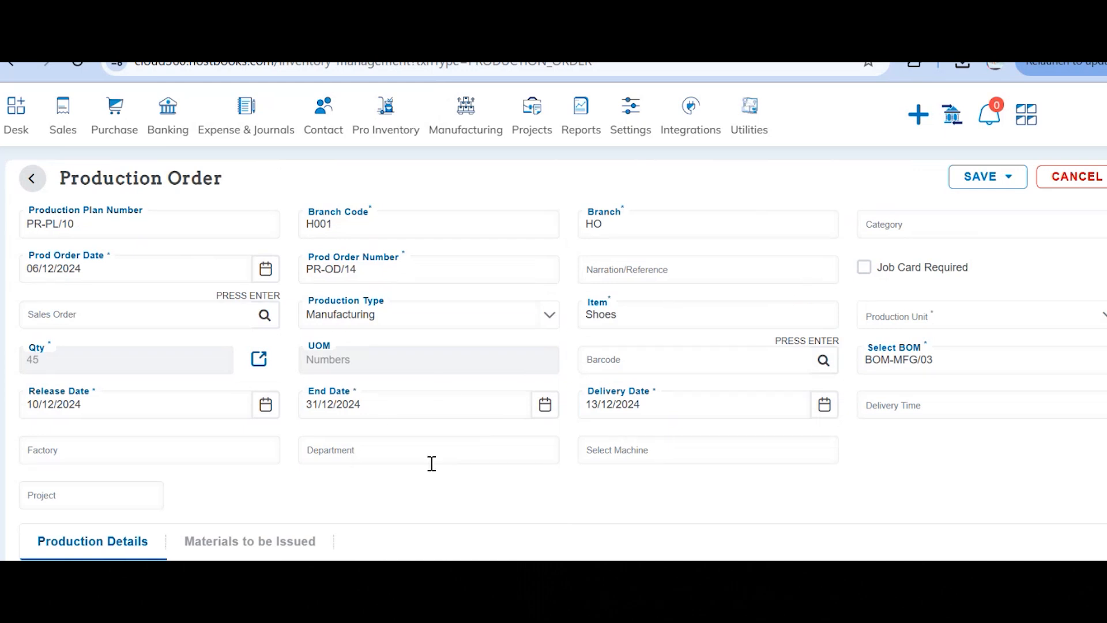
- Try to approve the production order for Shoes, and set its production unit to Base Unit
{"action": "scroll", "coordinate": [431, 463], "scroll_direction": "down", "scroll_amount": 2}
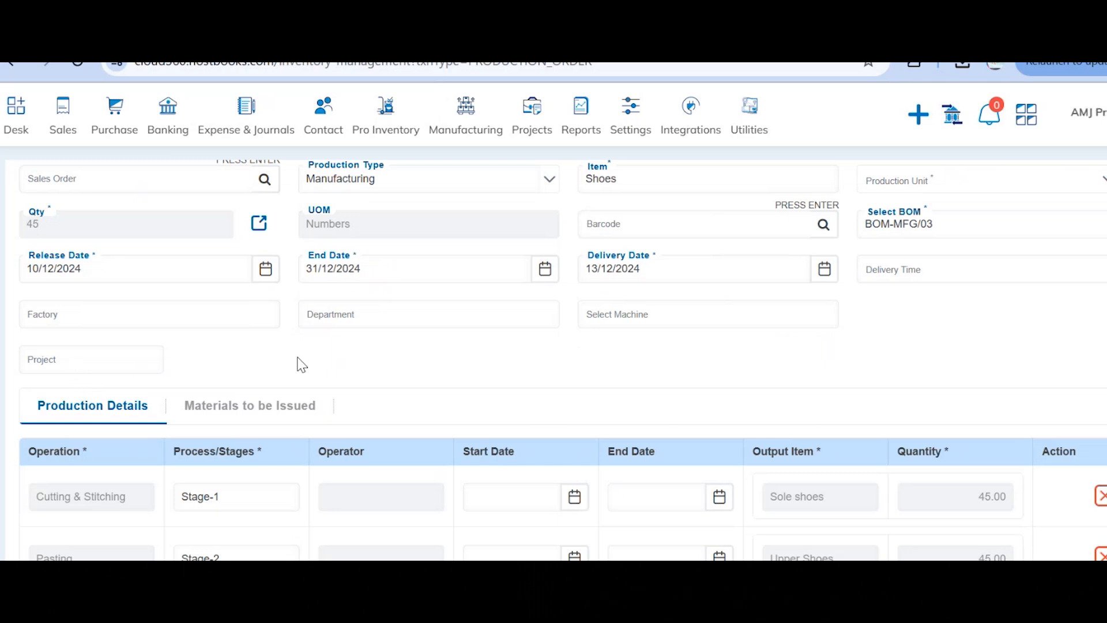
{"action": "scroll", "coordinate": [546, 305], "scroll_direction": "down", "scroll_amount": 3}
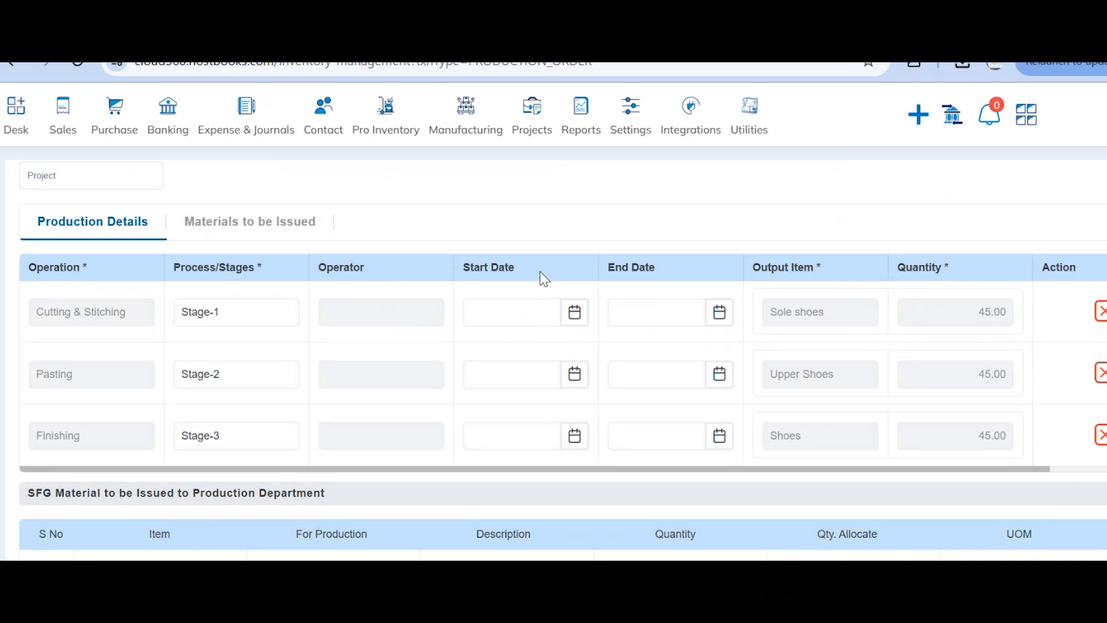
{"action": "scroll", "coordinate": [540, 271], "scroll_direction": "down", "scroll_amount": 1}
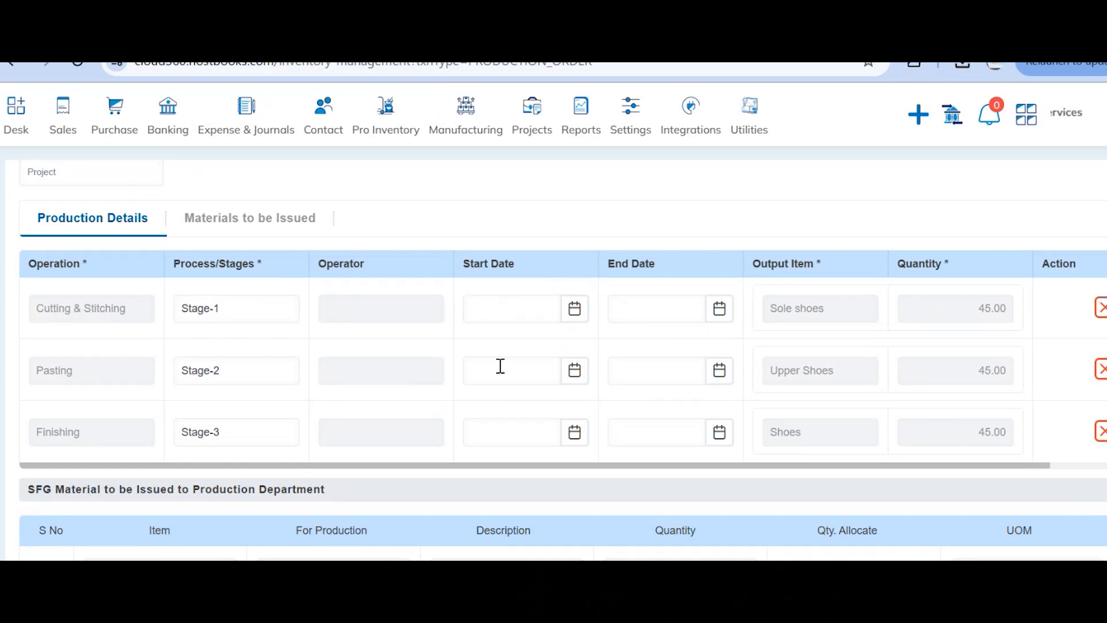
{"action": "scroll", "coordinate": [500, 366], "scroll_direction": "down", "scroll_amount": 3}
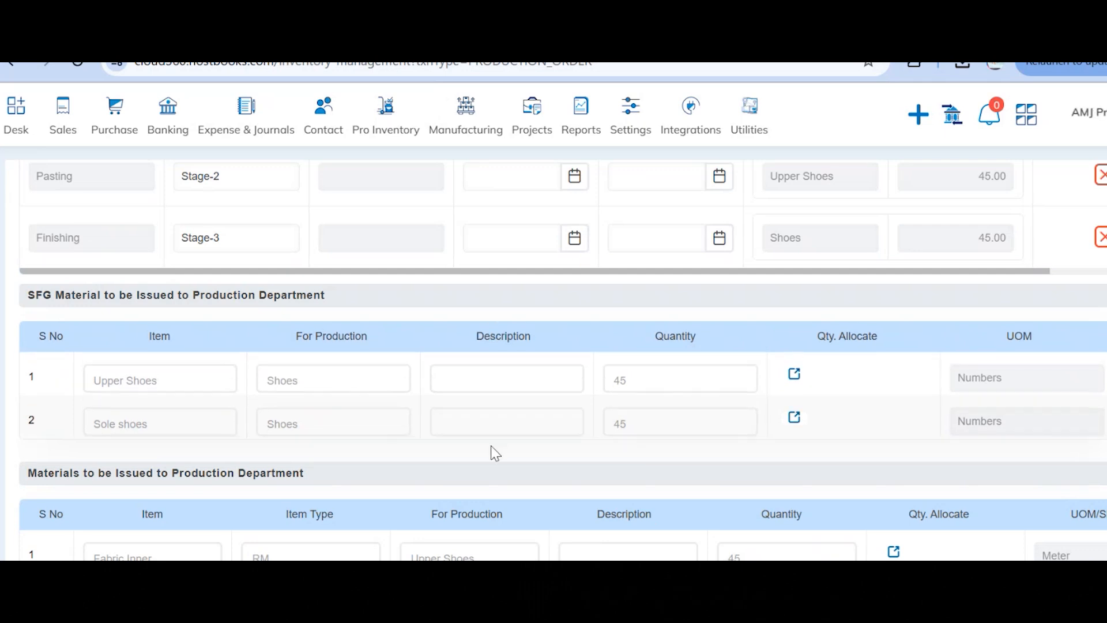
{"action": "scroll", "coordinate": [565, 361], "scroll_direction": "up", "scroll_amount": 10}
{"action": "left_click", "coordinate": [989, 180]}
{"action": "left_click", "coordinate": [985, 282]}
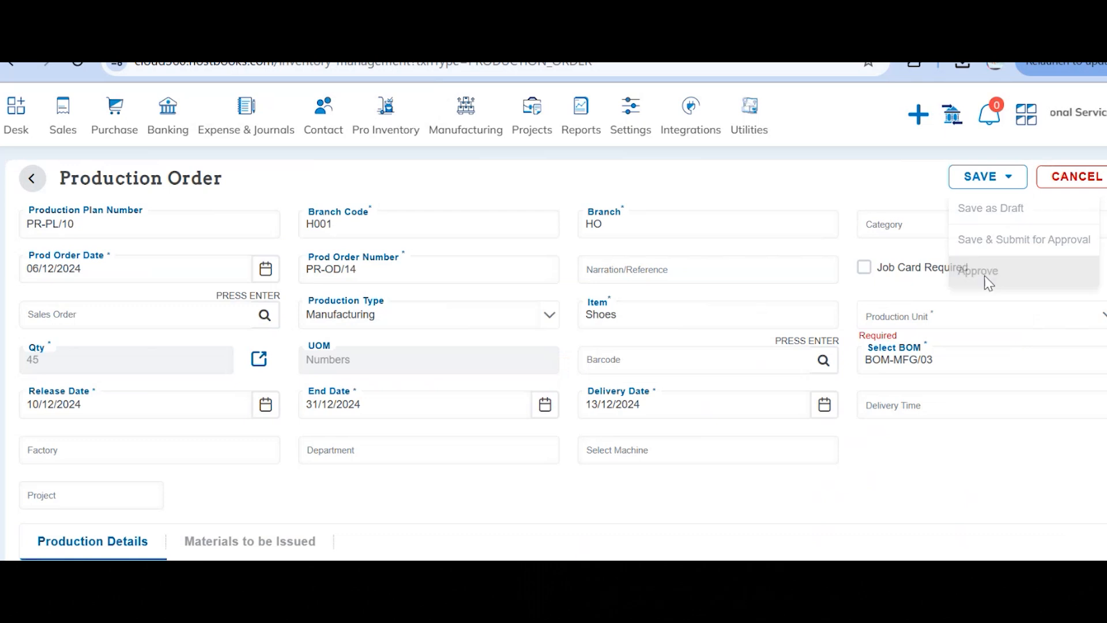
{"action": "left_click", "coordinate": [891, 321]}
{"action": "left_click", "coordinate": [882, 383]}
- Save the production order as approved and check its approval status in the production order list
{"action": "left_click", "coordinate": [992, 185]}
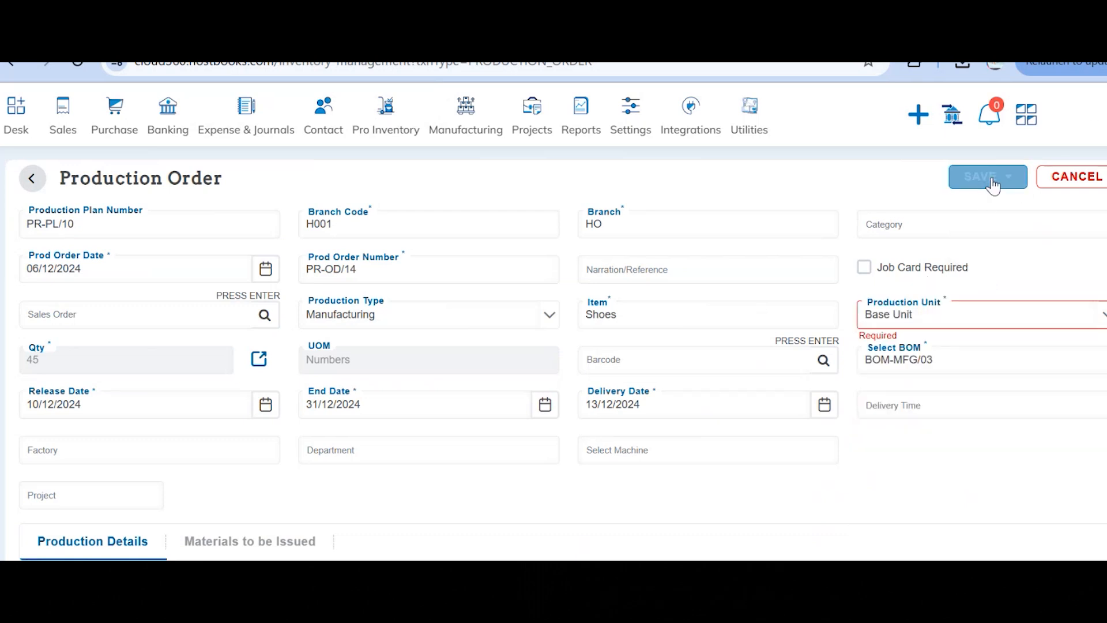
{"action": "left_click", "coordinate": [993, 267]}
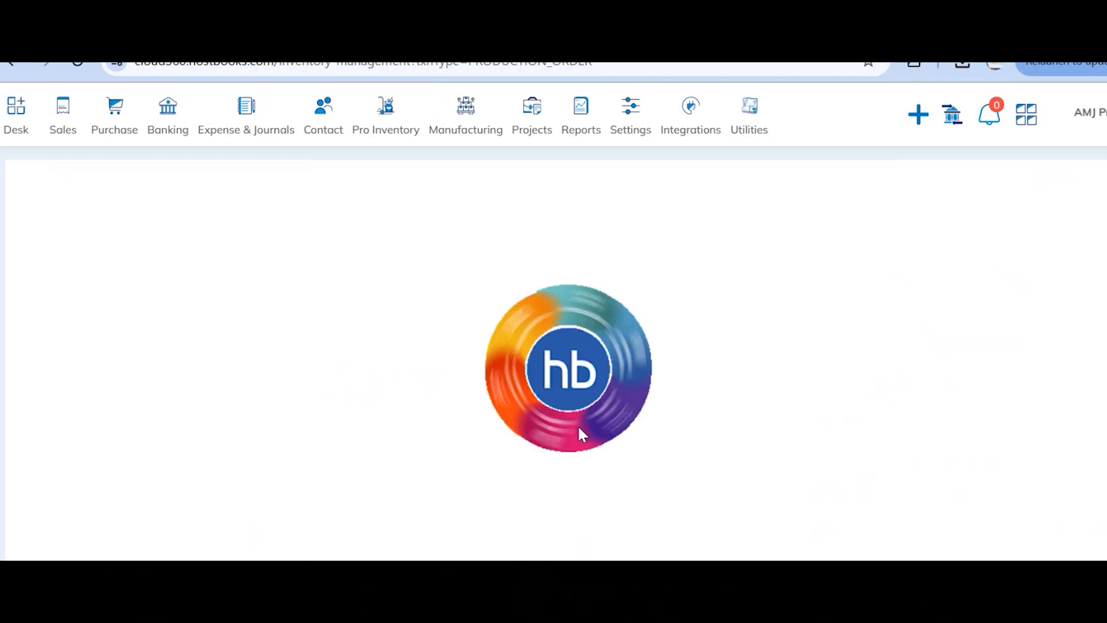
{"action": "left_click", "coordinate": [587, 464]}
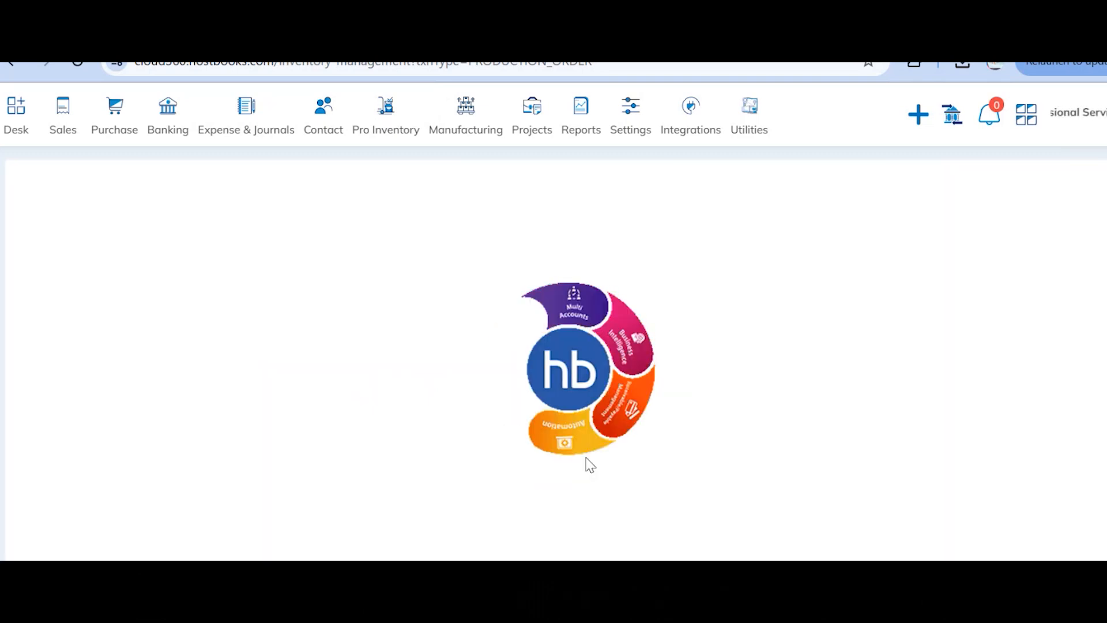
{"action": "scroll", "coordinate": [817, 374], "scroll_direction": "right", "scroll_amount": 3}
{"action": "scroll", "coordinate": [820, 374], "scroll_direction": "right", "scroll_amount": 10}
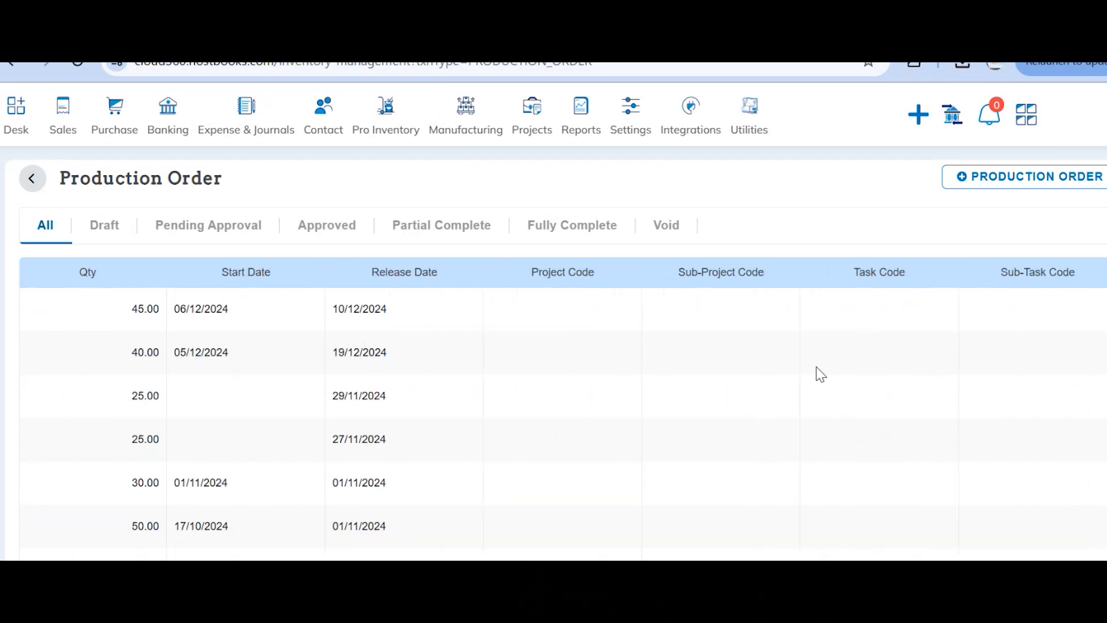
{"action": "scroll", "coordinate": [819, 374], "scroll_direction": "right", "scroll_amount": 4}
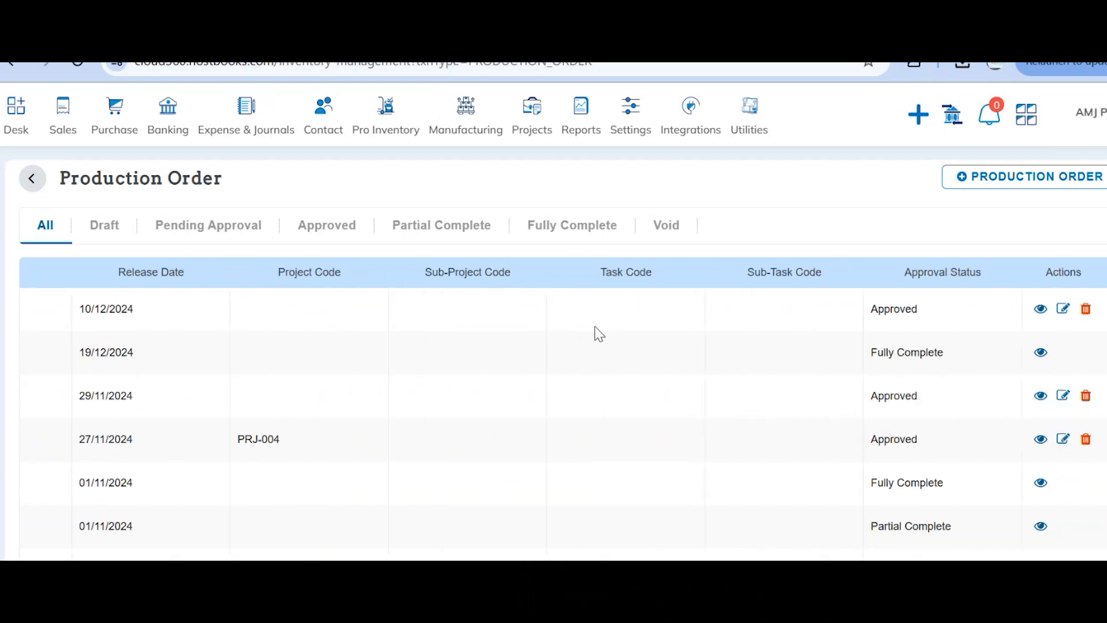
- Start a new material requisition note in Pro Inventory
{"action": "left_click", "coordinate": [458, 123]}
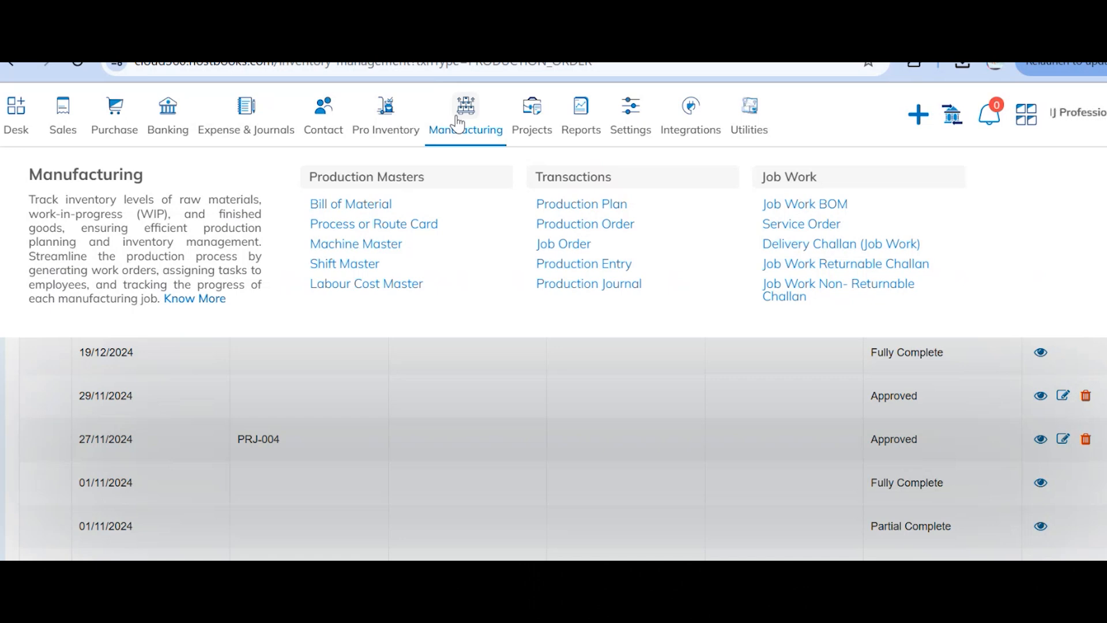
{"action": "mouse_move", "coordinate": [406, 126]}
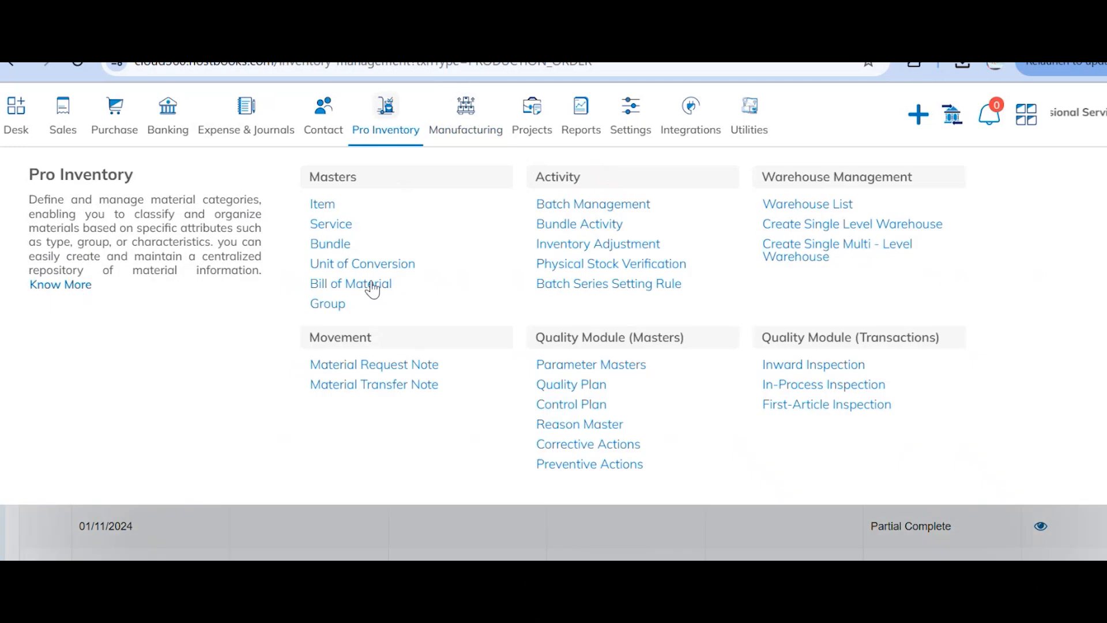
{"action": "left_click", "coordinate": [355, 366]}
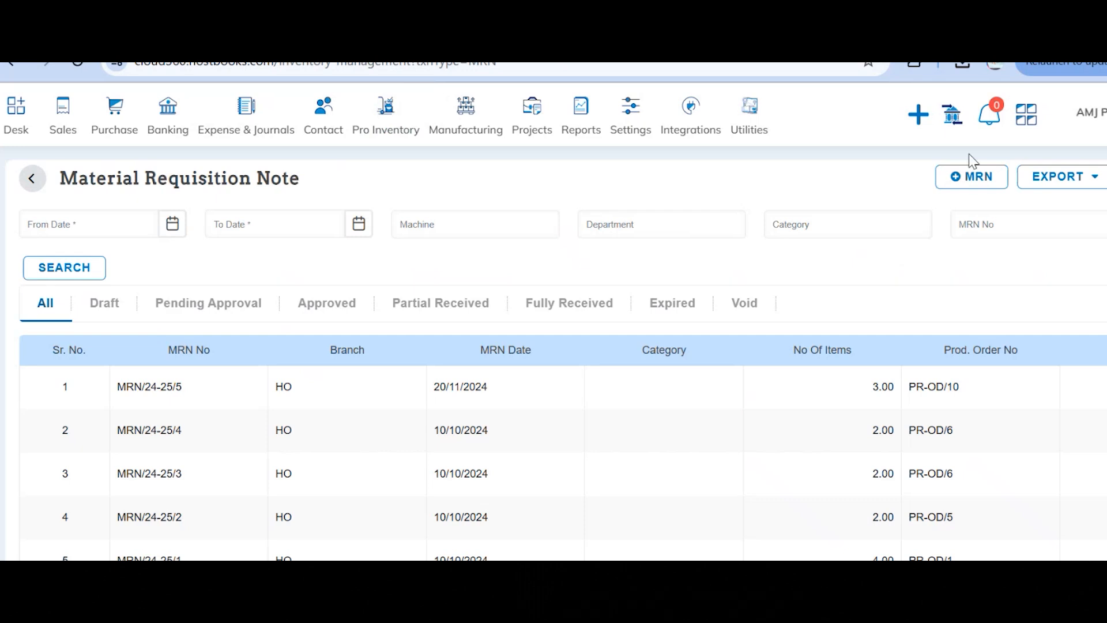
{"action": "left_click", "coordinate": [971, 178]}
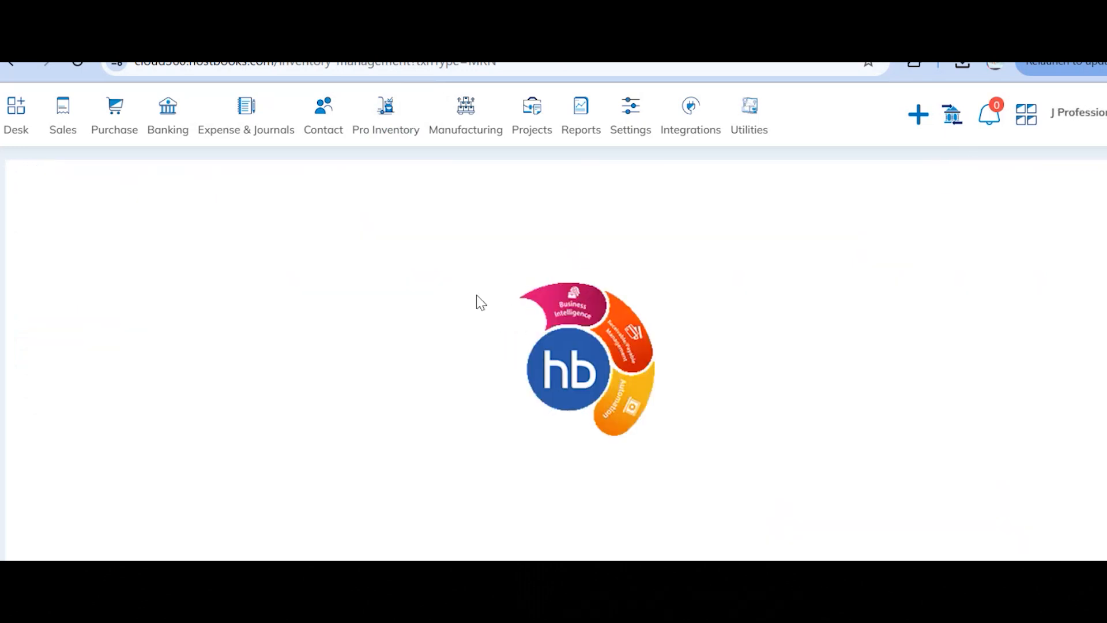
- Set the movement type to Different Warehouse, with Shop Floor as the receiving warehouse and Central Store as the issuing warehouse
{"action": "left_click", "coordinate": [339, 280]}
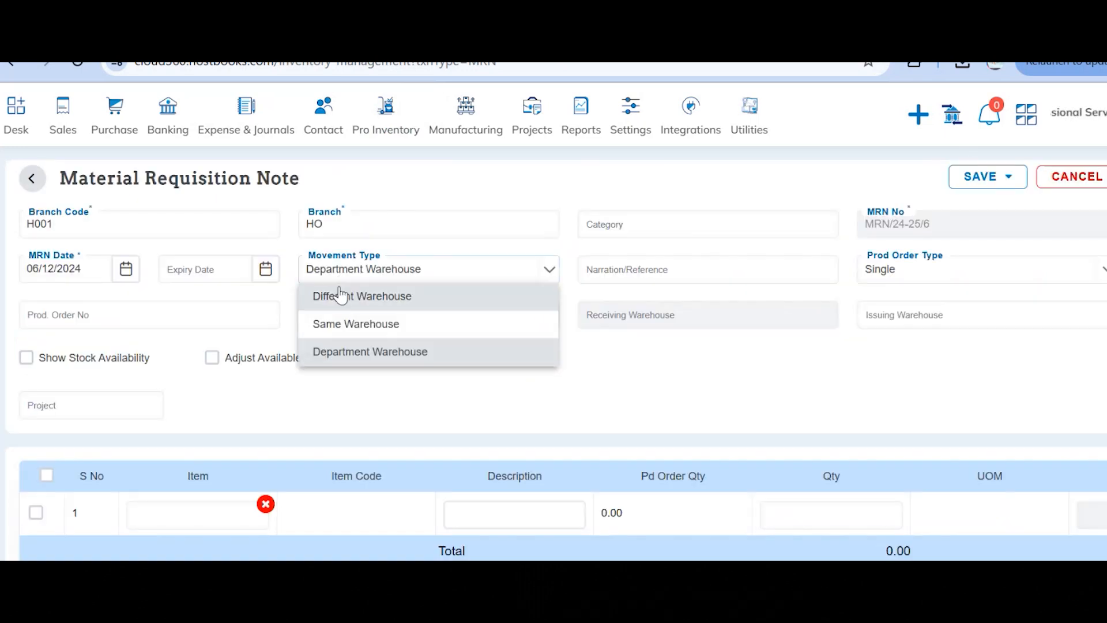
{"action": "left_click", "coordinate": [340, 296]}
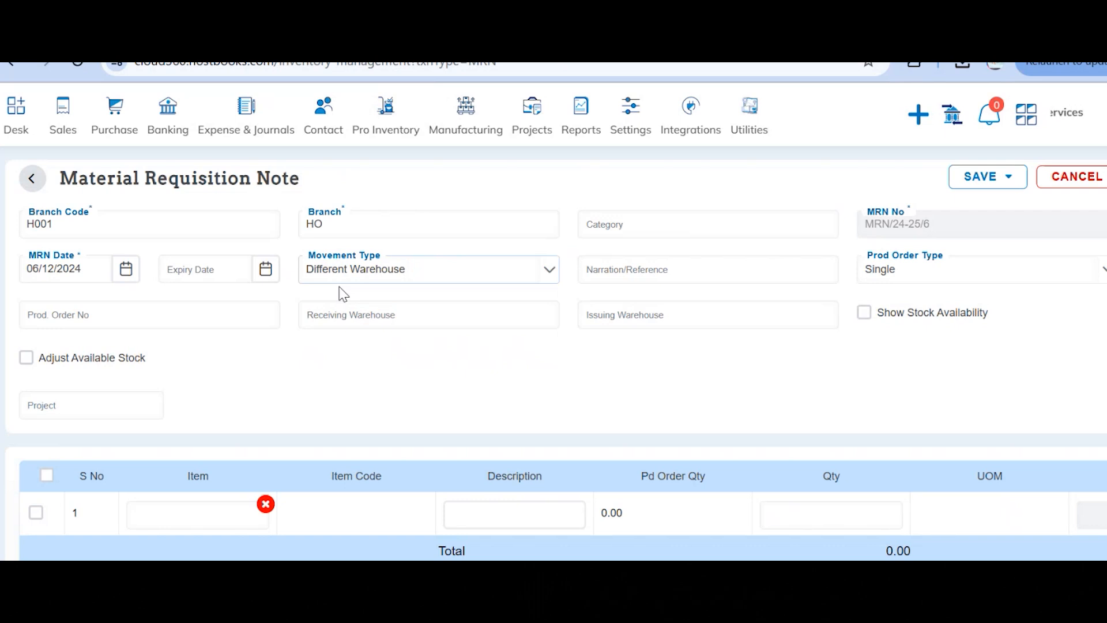
{"action": "left_click", "coordinate": [333, 320]}
{"action": "left_click", "coordinate": [315, 394]}
{"action": "left_click", "coordinate": [706, 314]}
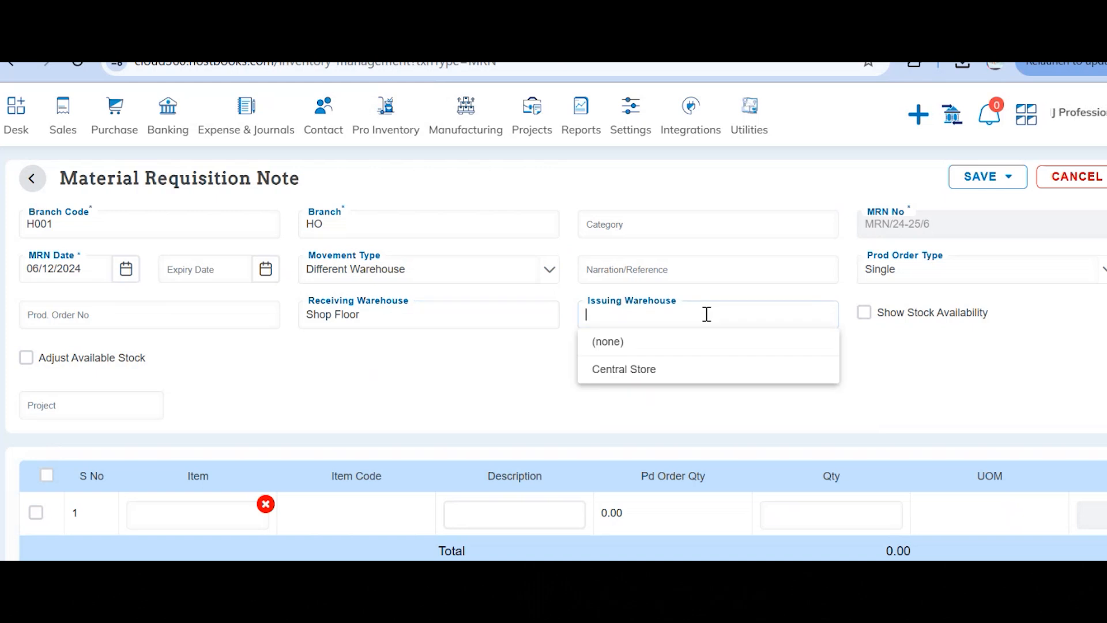
{"action": "left_click", "coordinate": [676, 373]}
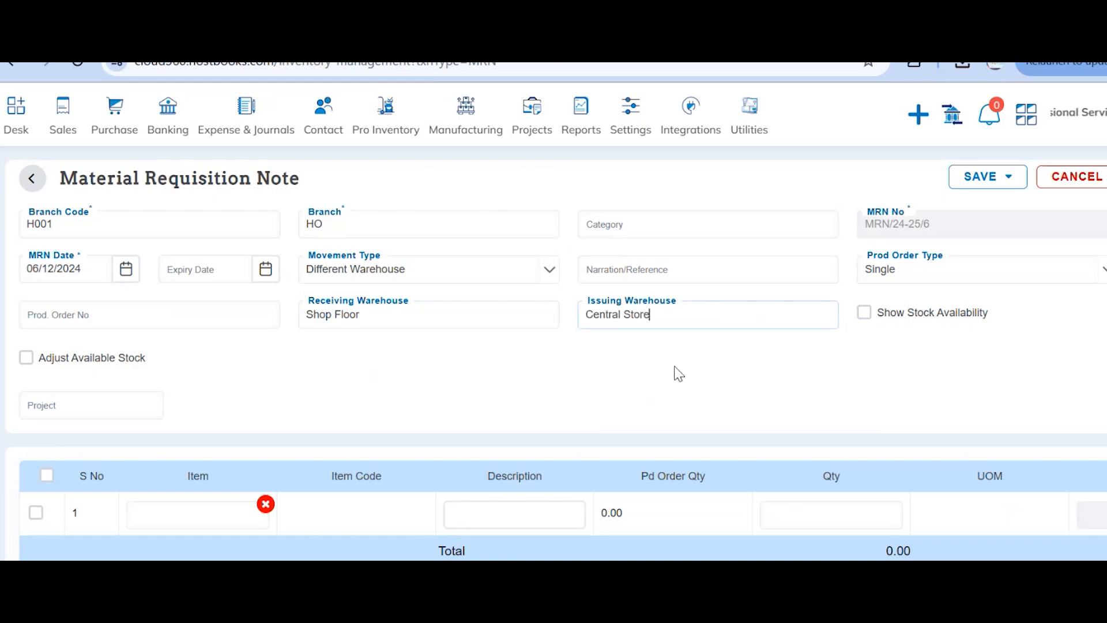
- Link production order PR-OD/14 to the requisition note and look over the raw materials it brings in
{"action": "left_click", "coordinate": [232, 308]}
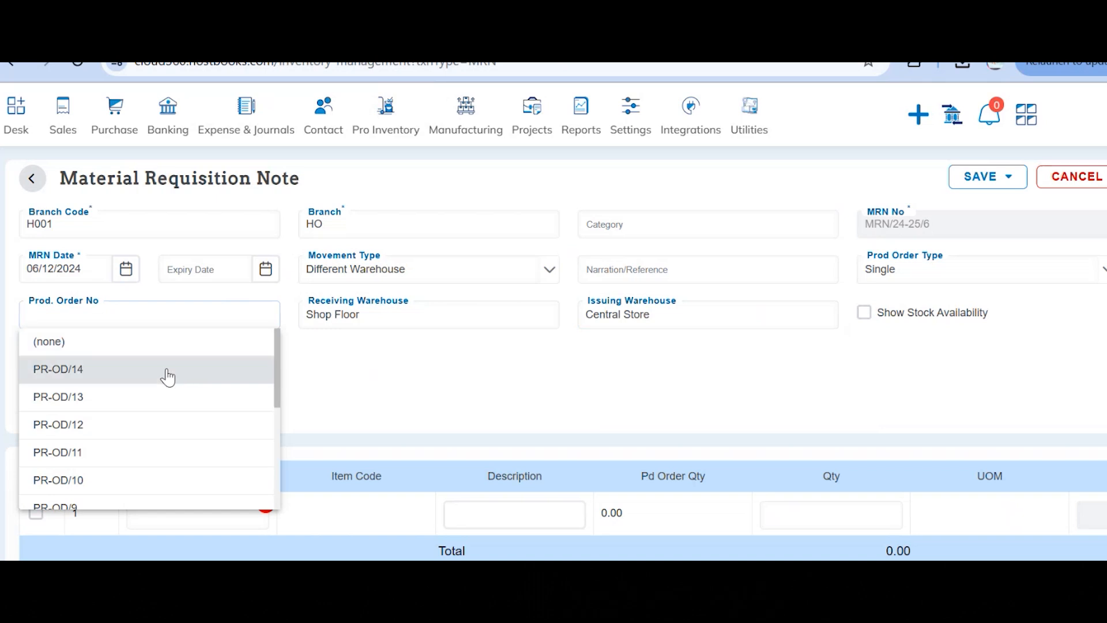
{"action": "left_click", "coordinate": [167, 374]}
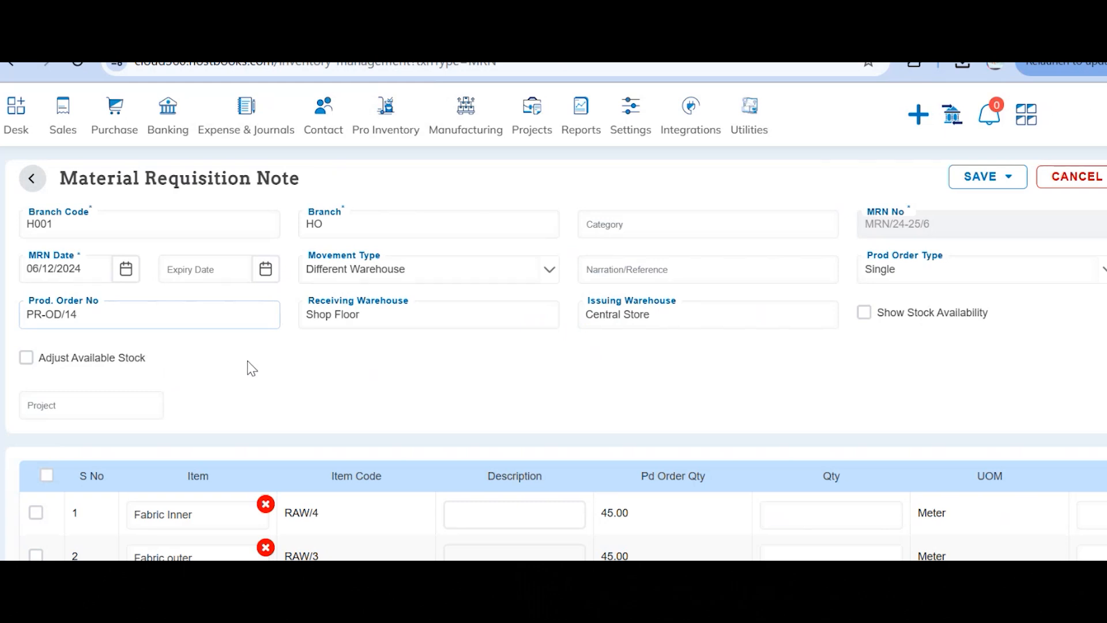
{"action": "scroll", "coordinate": [248, 361], "scroll_direction": "down", "scroll_amount": 2}
{"action": "scroll", "coordinate": [247, 361], "scroll_direction": "down", "scroll_amount": 1}
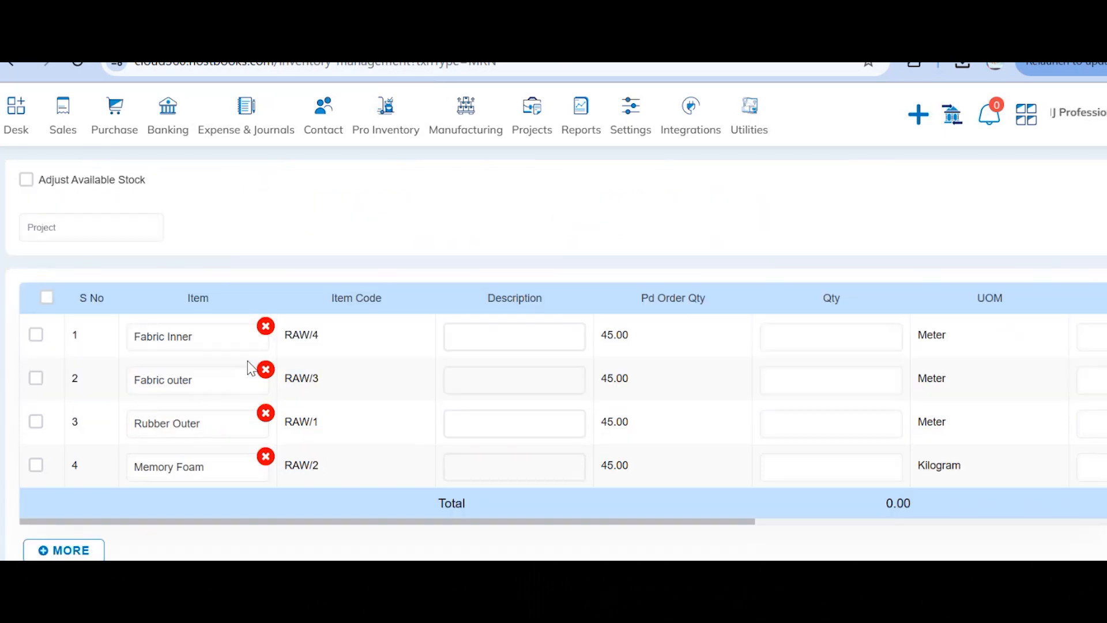
{"action": "scroll", "coordinate": [248, 367], "scroll_direction": "up", "scroll_amount": 3}
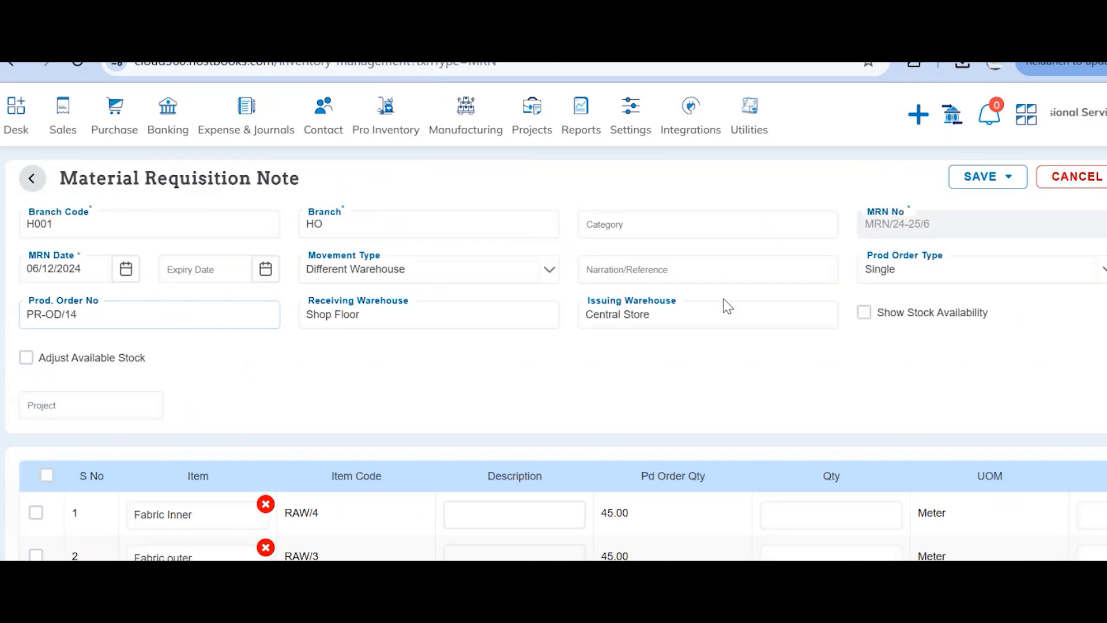
- Enable Show Stock Availability and Adjust Available Stock, and examine the stock and requisition quantities of the raw materials
{"action": "left_click", "coordinate": [864, 314]}
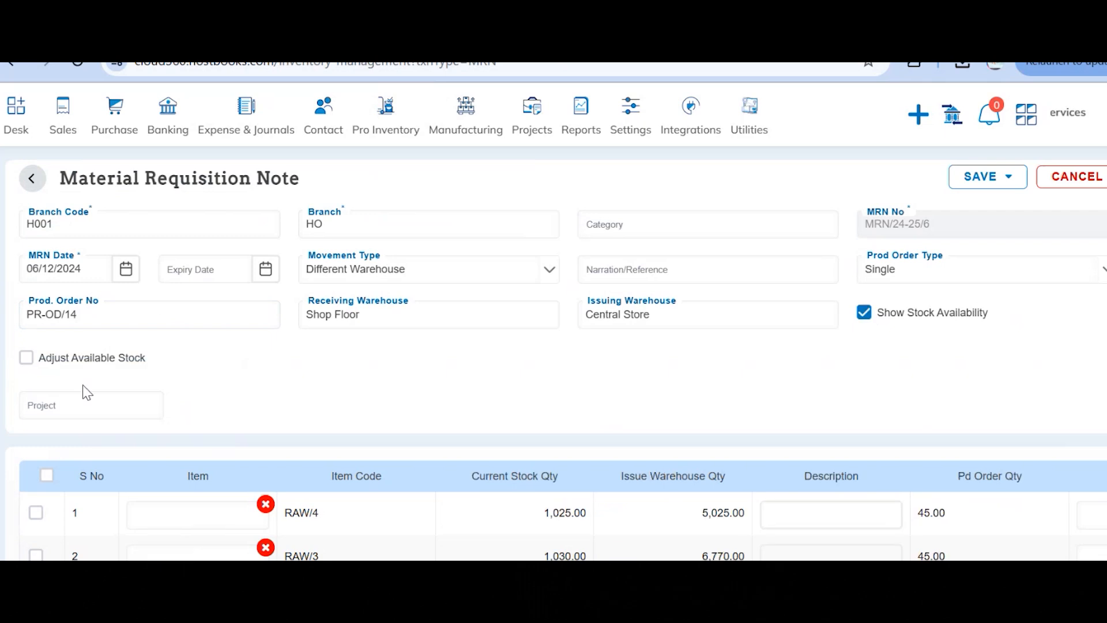
{"action": "left_click", "coordinate": [26, 358]}
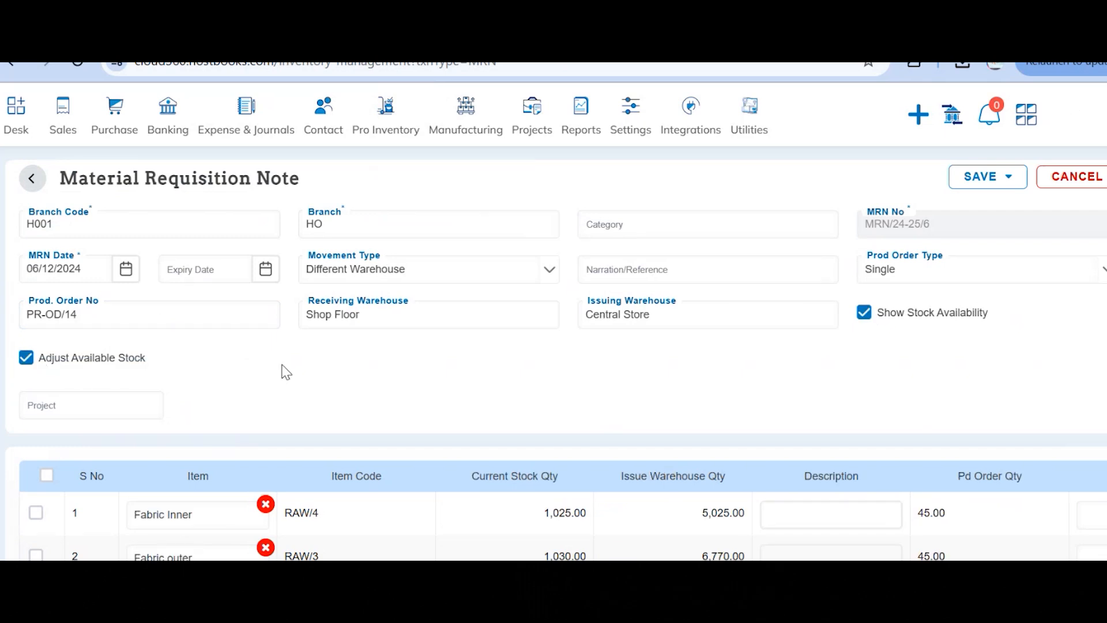
{"action": "scroll", "coordinate": [284, 370], "scroll_direction": "down", "scroll_amount": 2}
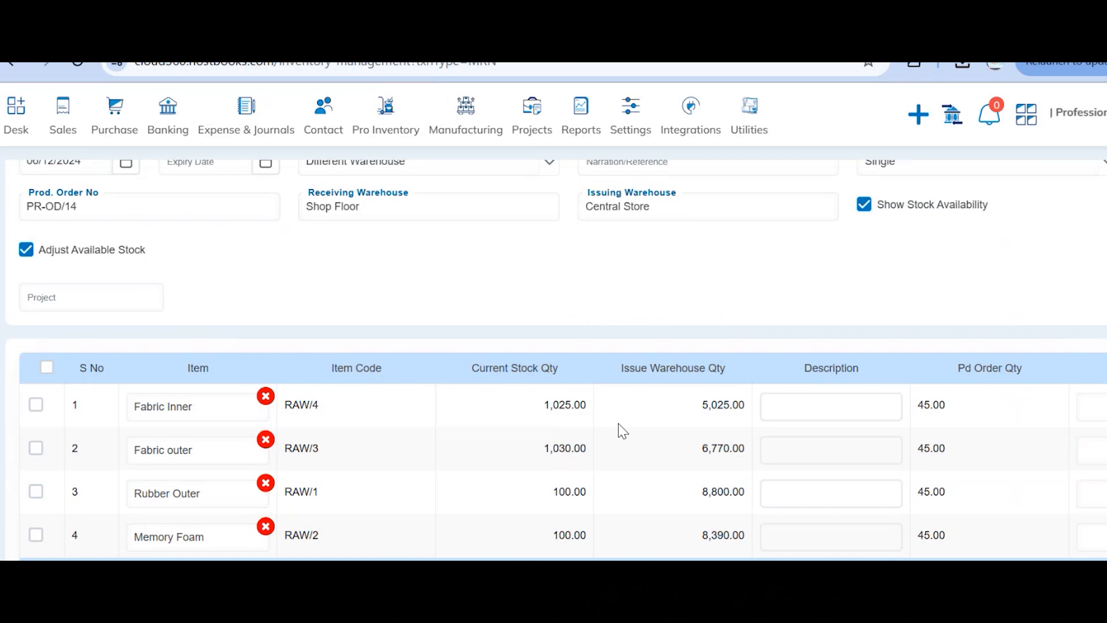
{"action": "scroll", "coordinate": [622, 431], "scroll_direction": "right", "scroll_amount": 5}
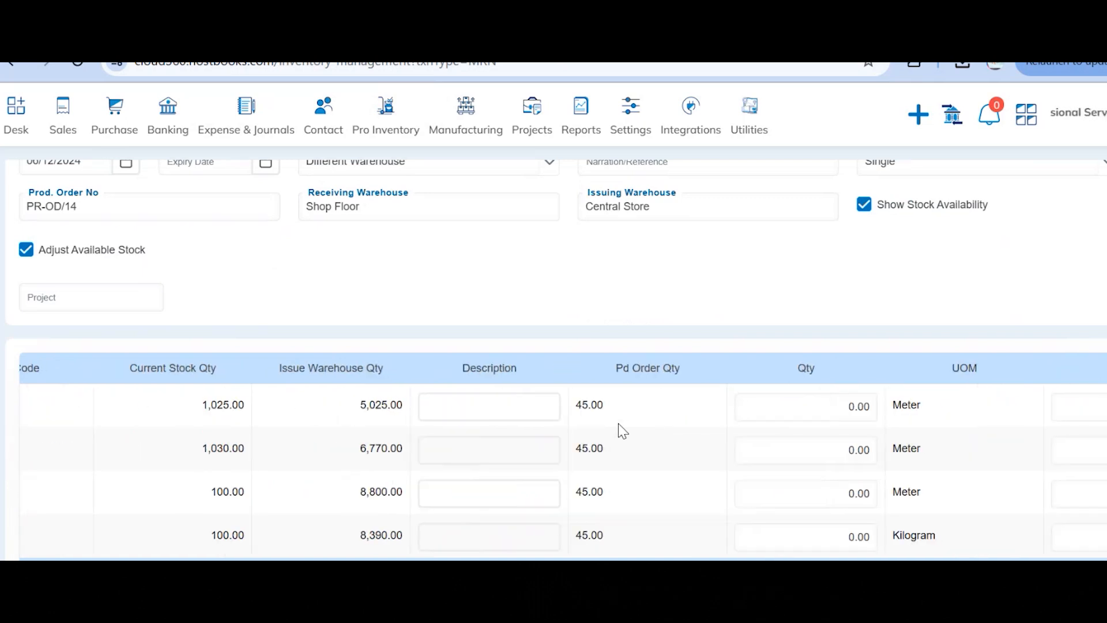
- Try to approve the Material Requisition Note for the production order without entering item quantities
{"action": "scroll", "coordinate": [622, 431], "scroll_direction": "right", "scroll_amount": 2}
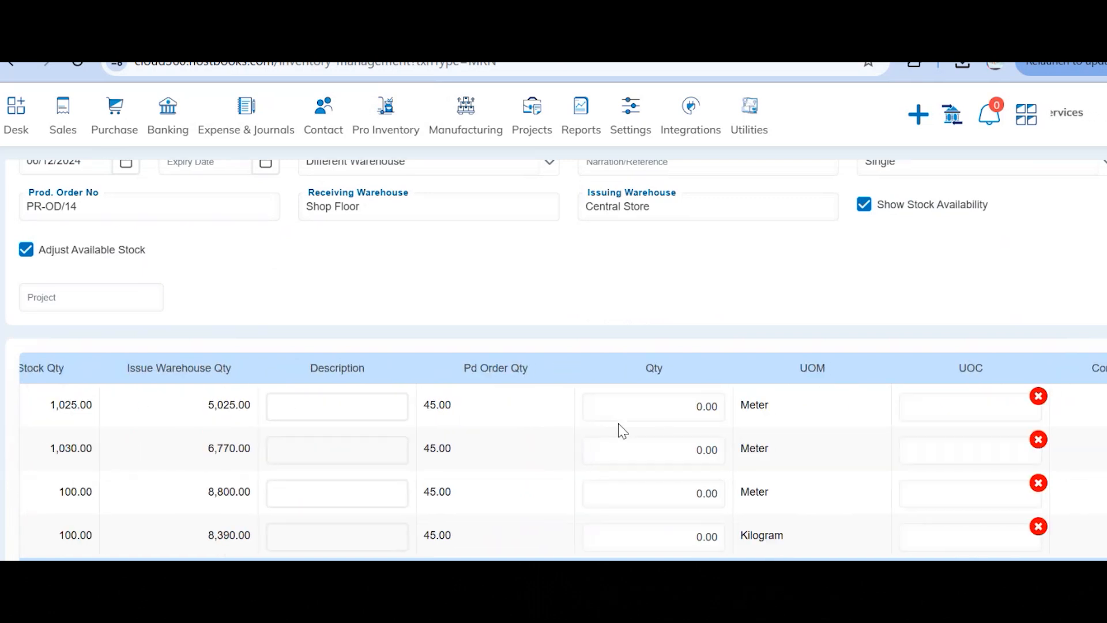
{"action": "scroll", "coordinate": [620, 431], "scroll_direction": "down", "scroll_amount": 1}
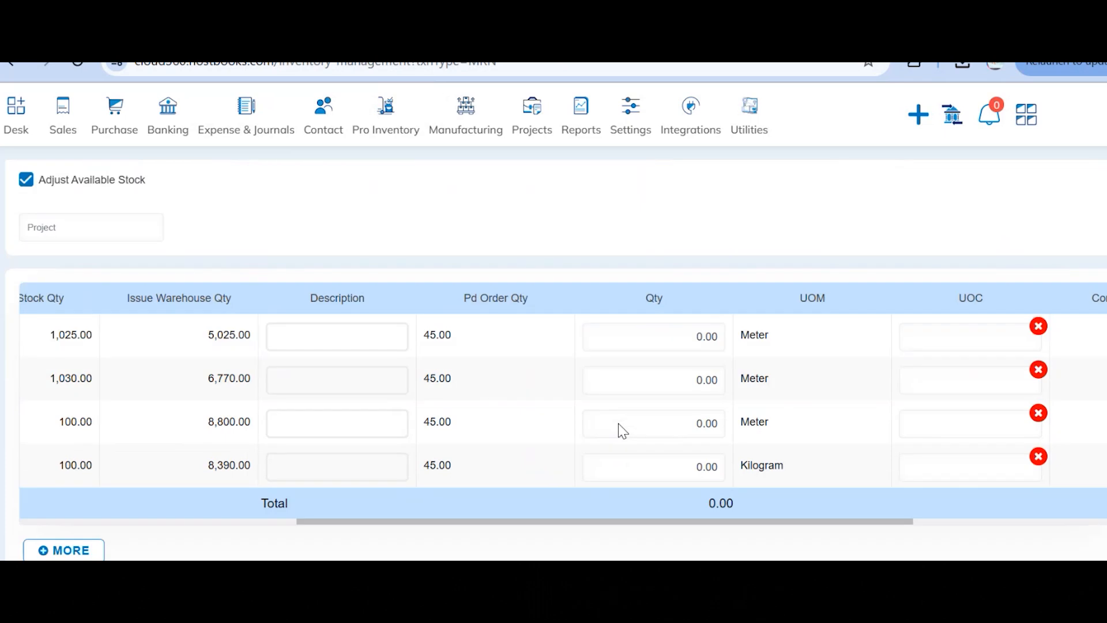
{"action": "scroll", "coordinate": [620, 430], "scroll_direction": "up", "scroll_amount": 3}
{"action": "left_click", "coordinate": [980, 179]}
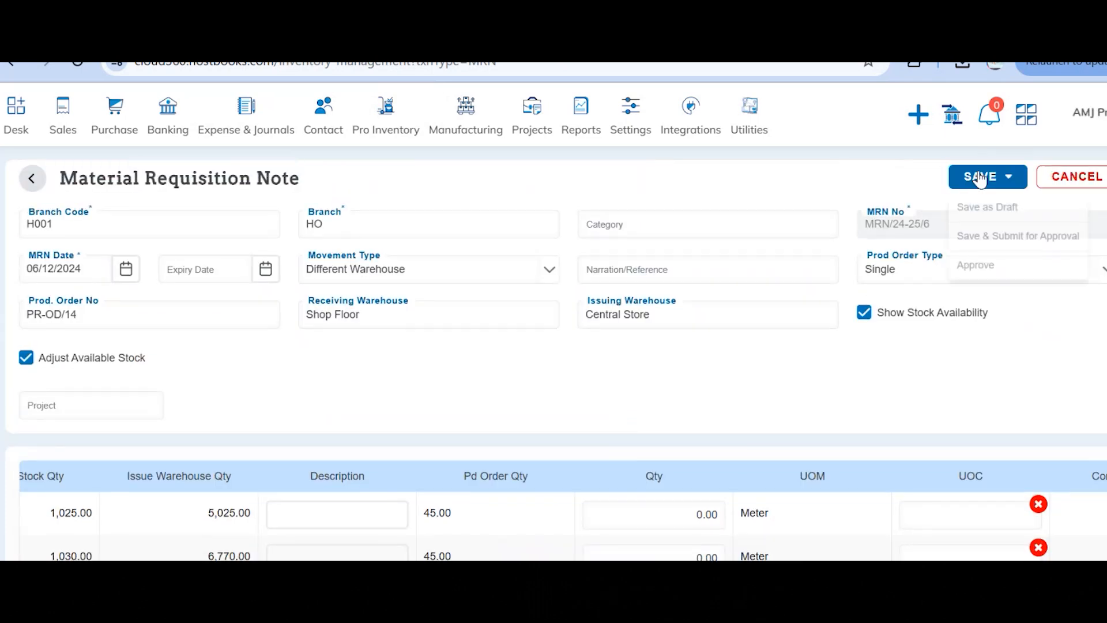
{"action": "left_click", "coordinate": [976, 281]}
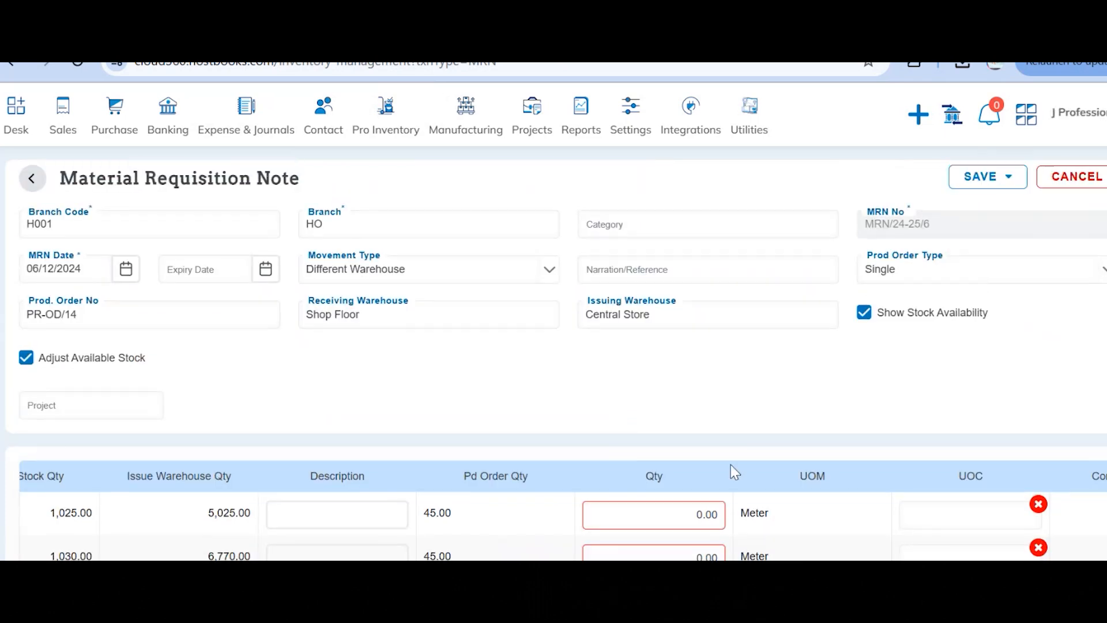
- Enter a quantity of 45 for each of the four items on the Material Requisition Note
{"action": "scroll", "coordinate": [735, 469], "scroll_direction": "down", "scroll_amount": 1}
{"action": "left_click", "coordinate": [657, 427]}
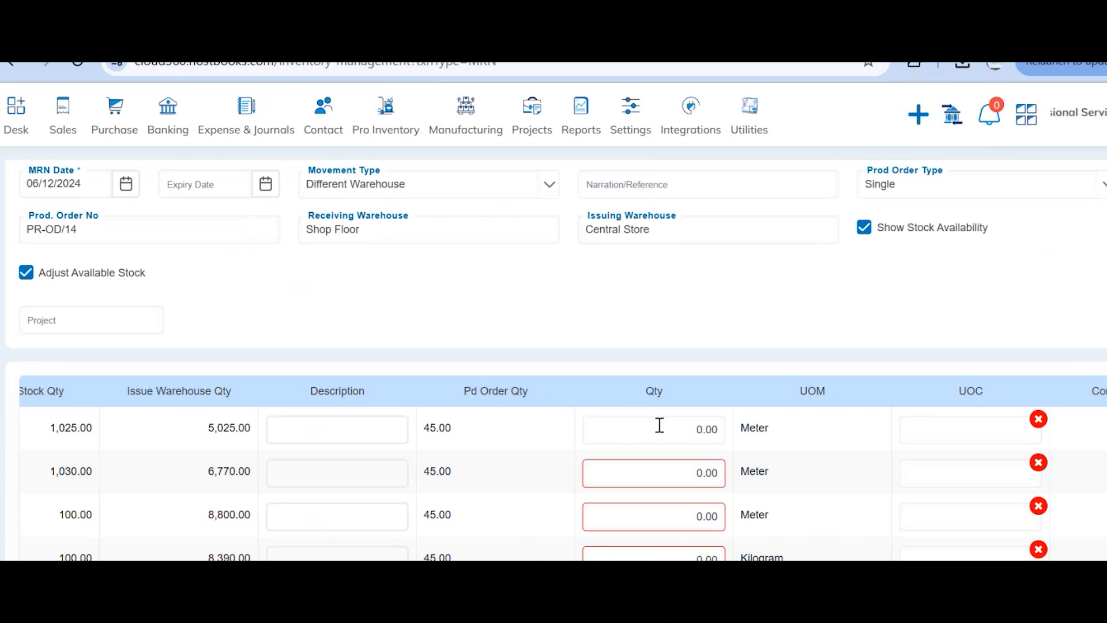
{"action": "type", "text": "4"}
{"action": "left_click", "coordinate": [662, 466]}
{"action": "type", "text": "45"}
{"action": "left_click", "coordinate": [662, 507]}
{"action": "type", "text": "45"}
{"action": "left_click", "coordinate": [663, 552]}
{"action": "type", "text": "45"}
{"action": "left_click", "coordinate": [782, 327]}
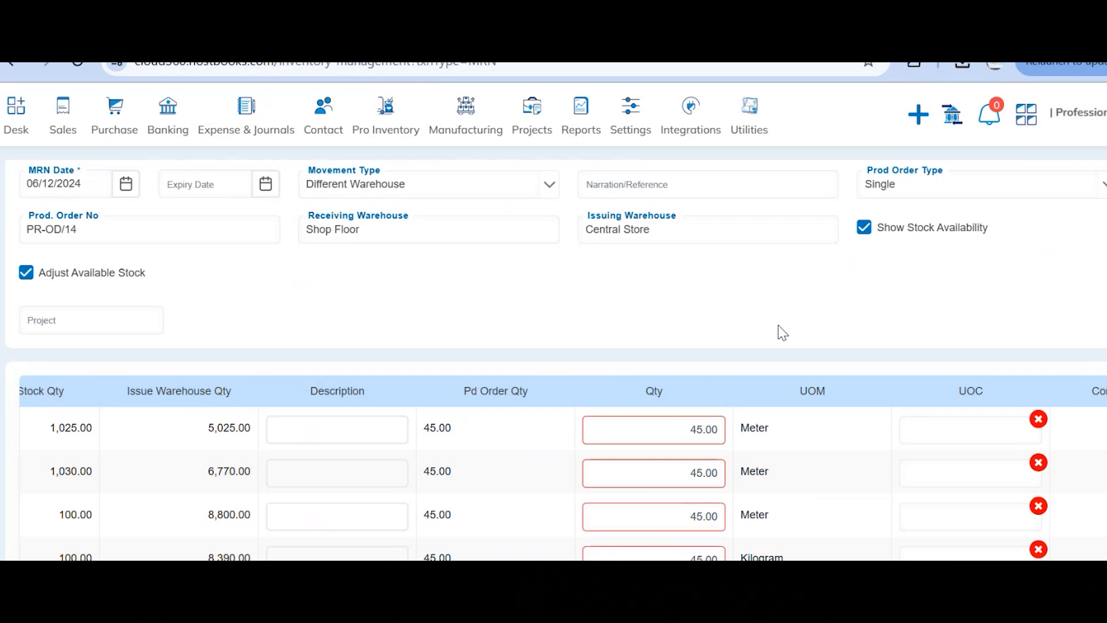
- Save the Material Requisition Note as approved and acknowledge its creation
{"action": "scroll", "coordinate": [779, 327], "scroll_direction": "down", "scroll_amount": 2}
{"action": "scroll", "coordinate": [782, 333], "scroll_direction": "up", "scroll_amount": 4}
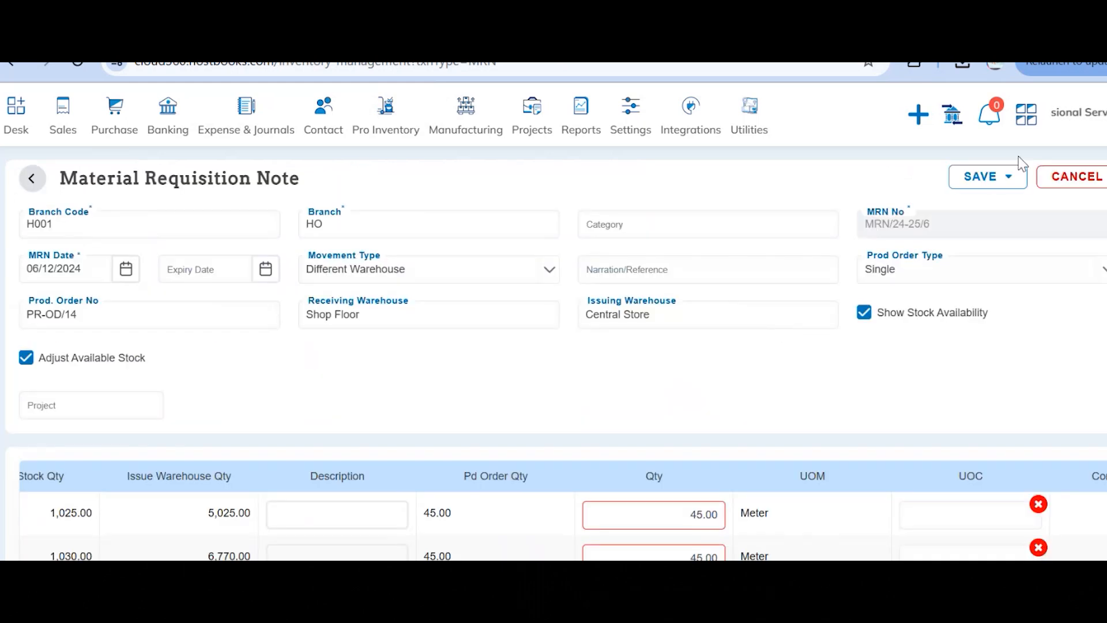
{"action": "left_click", "coordinate": [1010, 177]}
{"action": "left_click", "coordinate": [973, 270]}
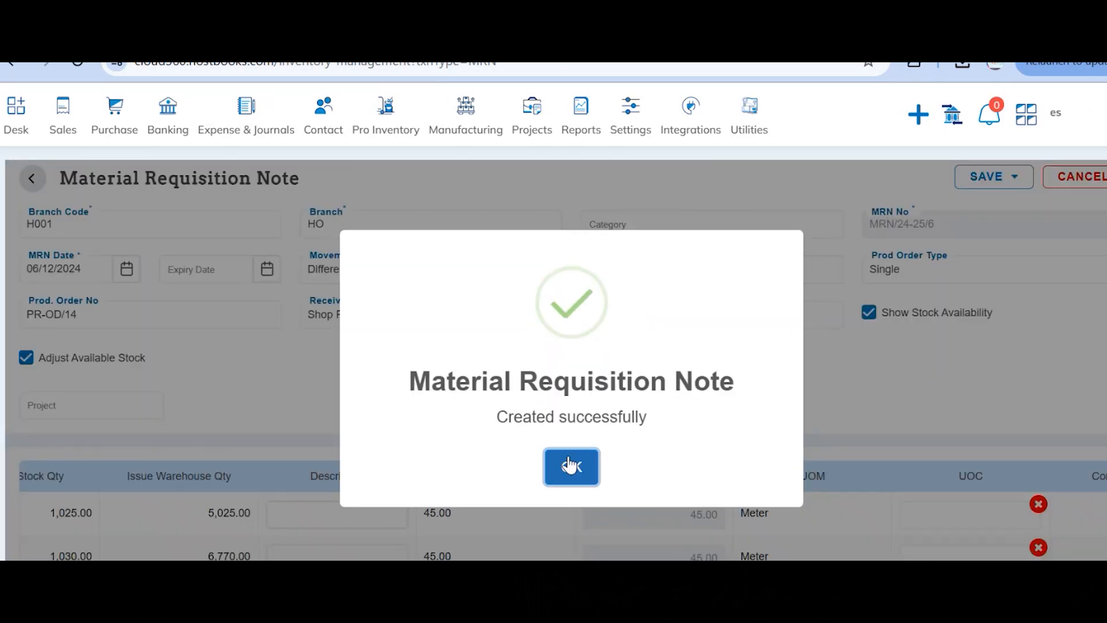
{"action": "left_click", "coordinate": [569, 464]}
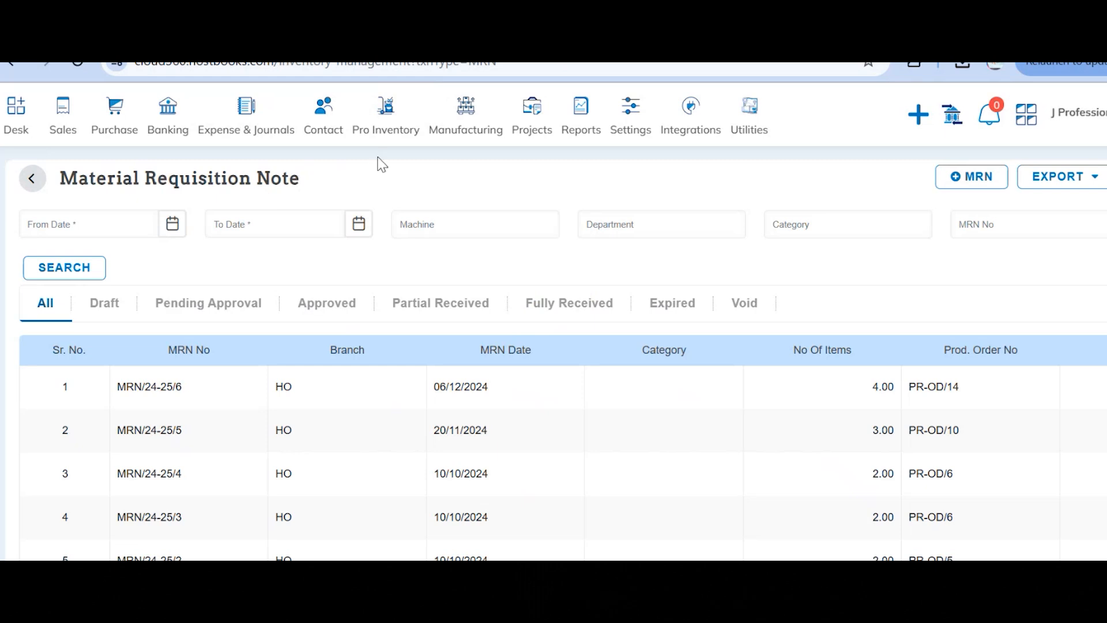
- Open the Material Transfer Note list and review the open MRNs with their issuing and receiving warehouses
{"action": "mouse_move", "coordinate": [380, 128]}
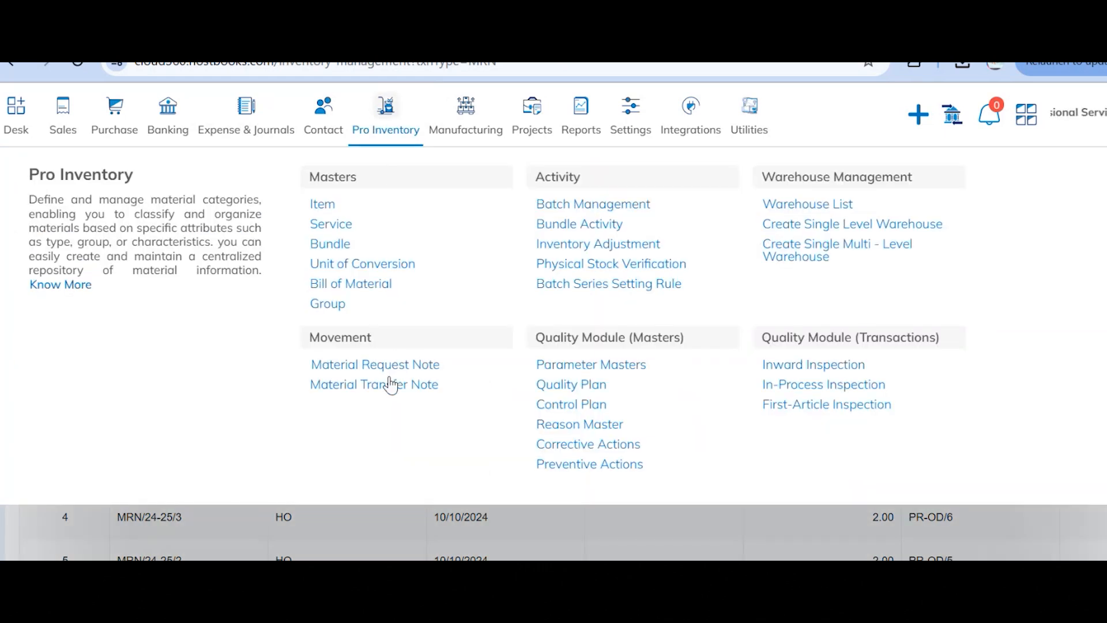
{"action": "left_click", "coordinate": [359, 385]}
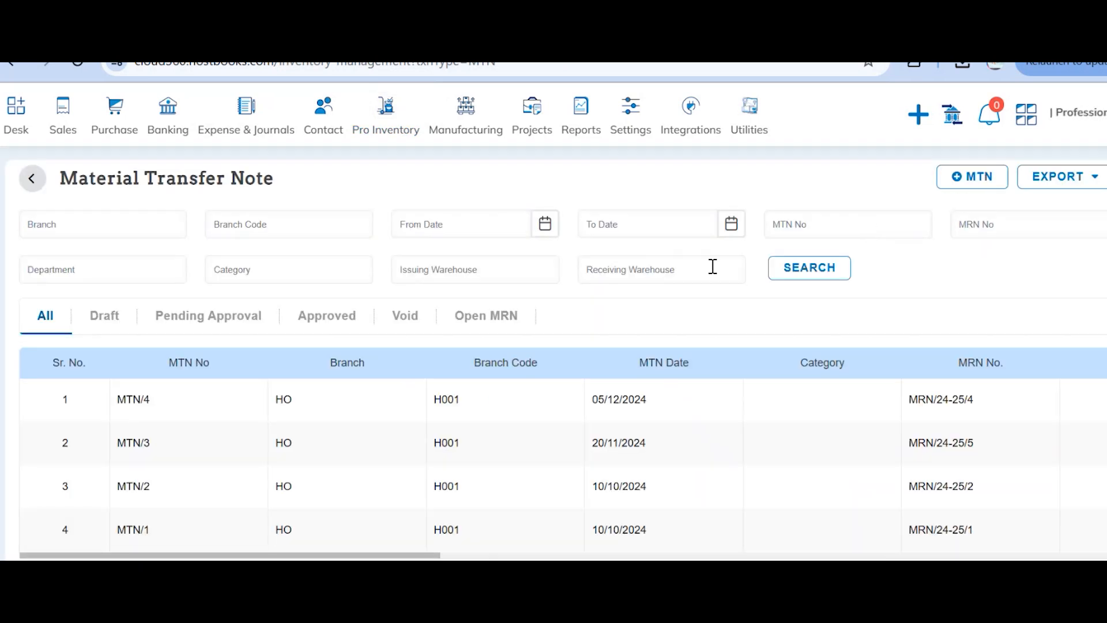
{"action": "left_click", "coordinate": [490, 315]}
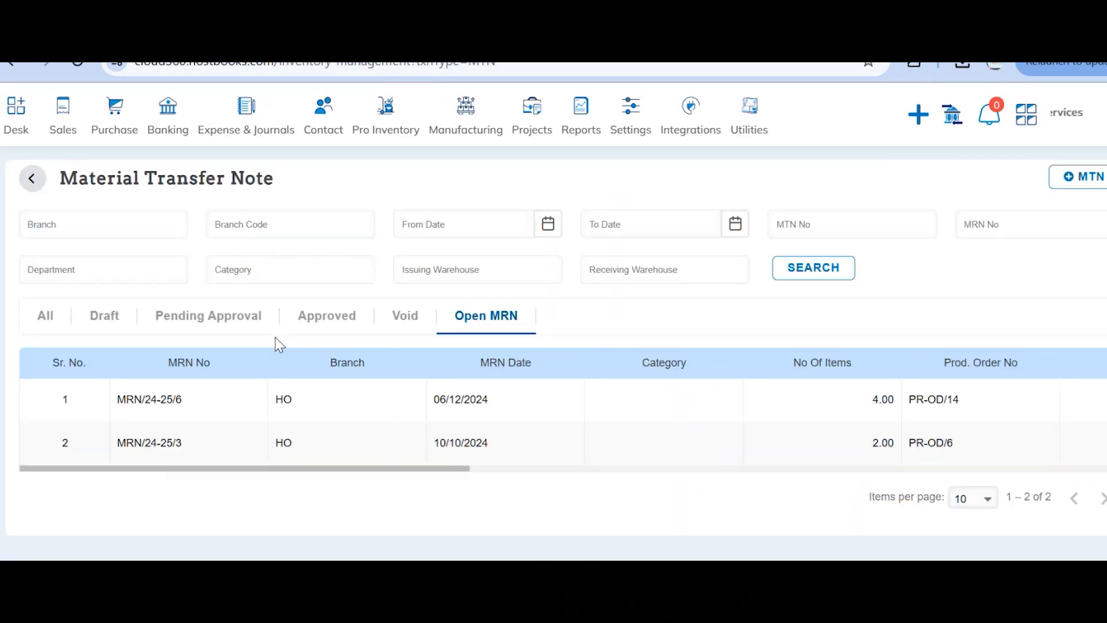
{"action": "scroll", "coordinate": [482, 416], "scroll_direction": "right", "scroll_amount": 5}
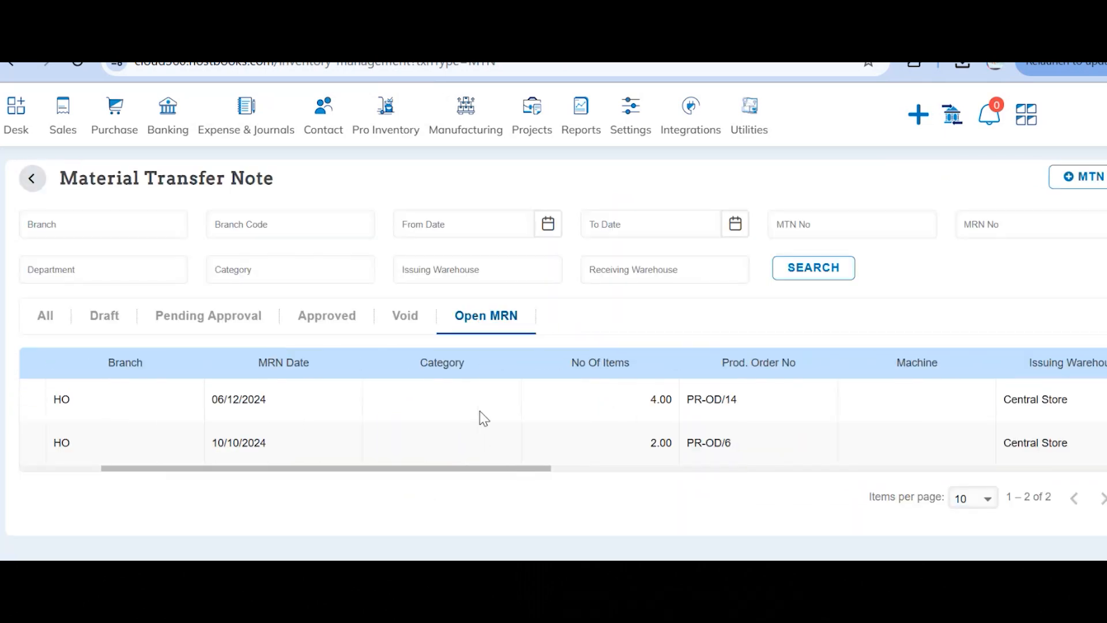
{"action": "scroll", "coordinate": [483, 418], "scroll_direction": "right", "scroll_amount": 10}
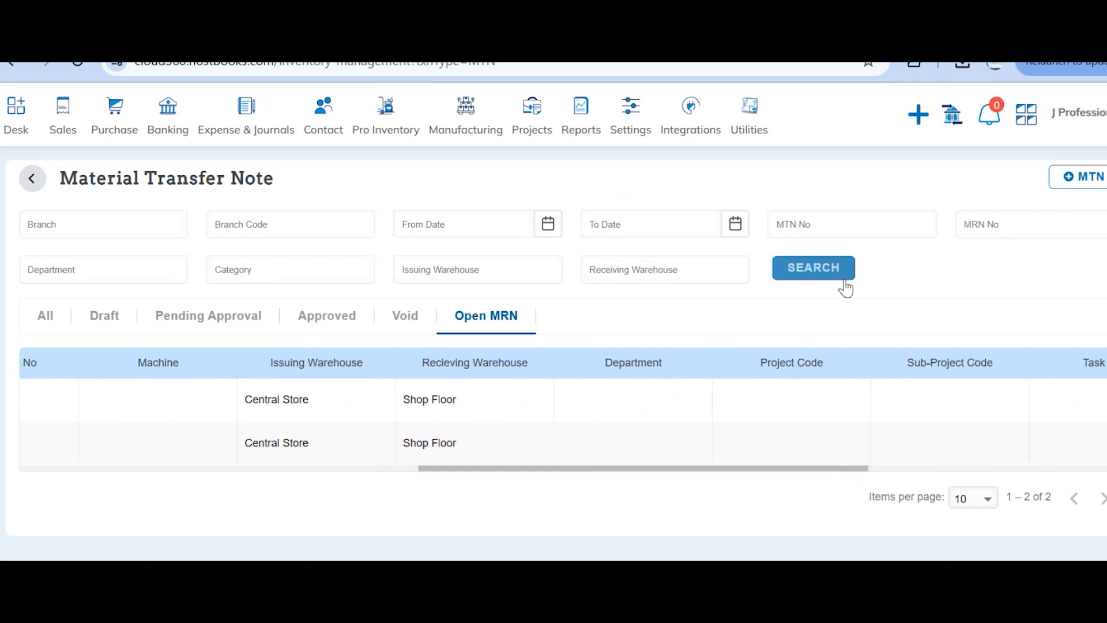
- Create a new Material Transfer Note based on requisition MRN/24-25/6
{"action": "left_click", "coordinate": [1081, 179]}
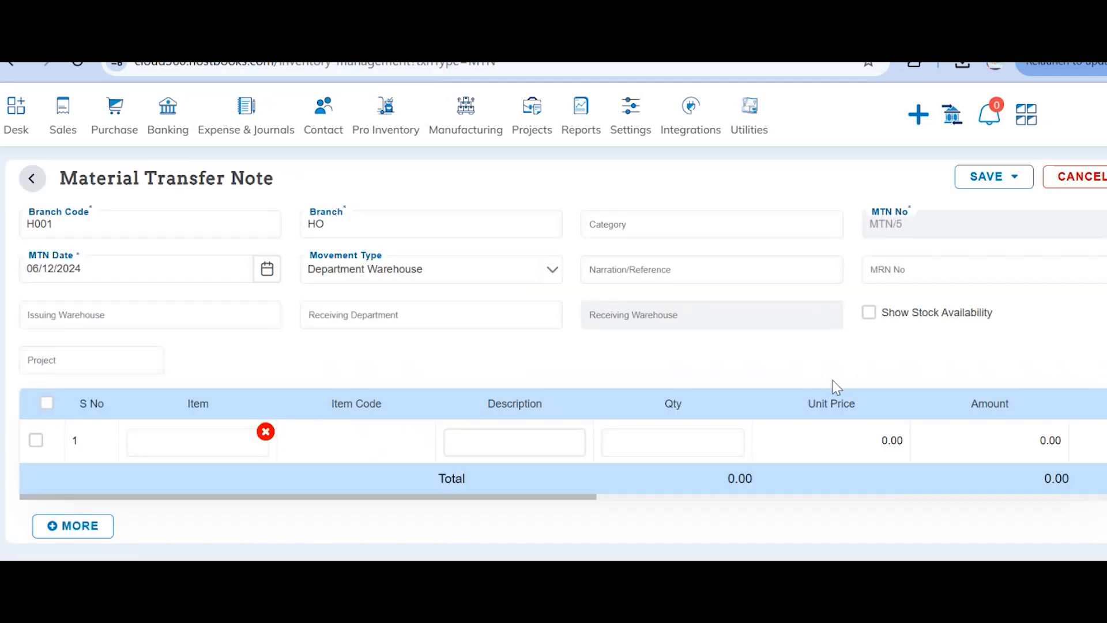
{"action": "left_click", "coordinate": [929, 280]}
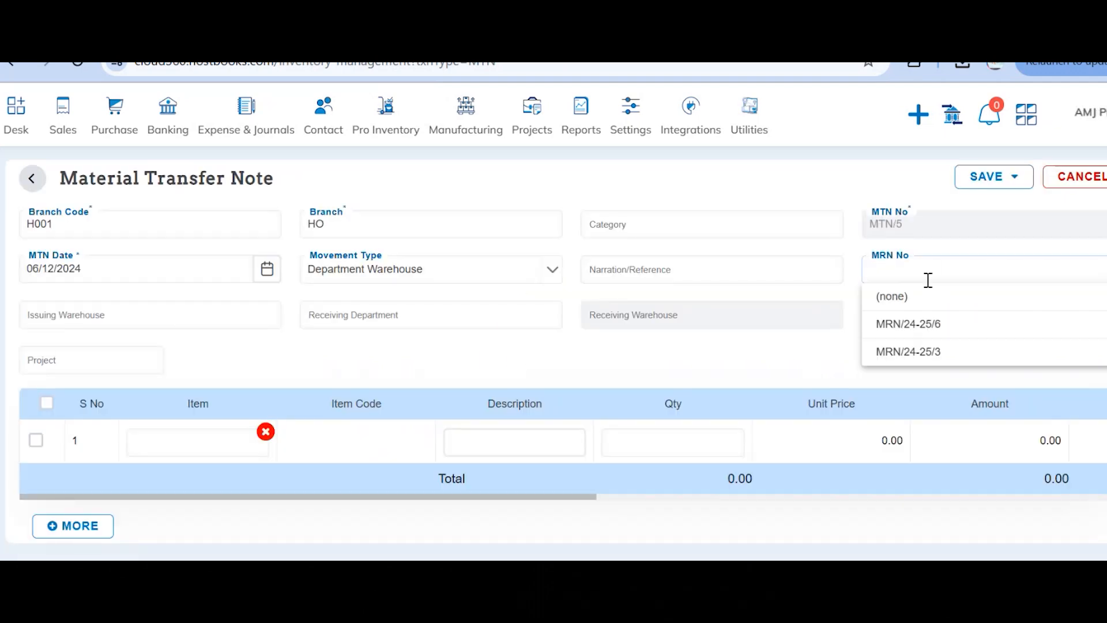
{"action": "left_click", "coordinate": [925, 318]}
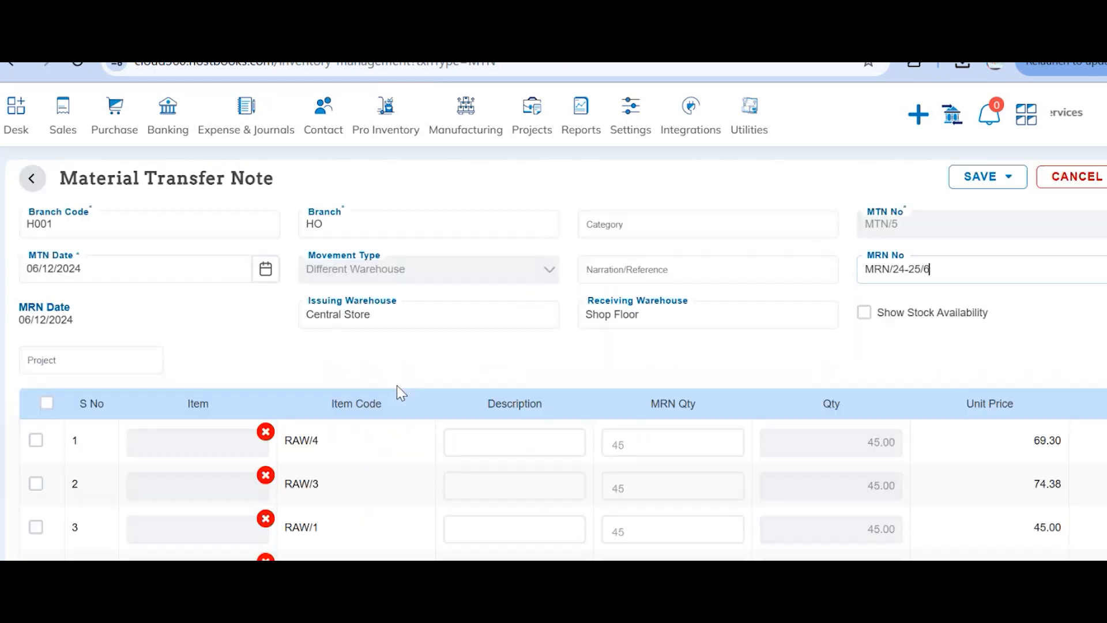
- Open the quantity allocation details for the first item, Fabric Inner, on the transfer note
{"action": "scroll", "coordinate": [396, 385], "scroll_direction": "down", "scroll_amount": 1}
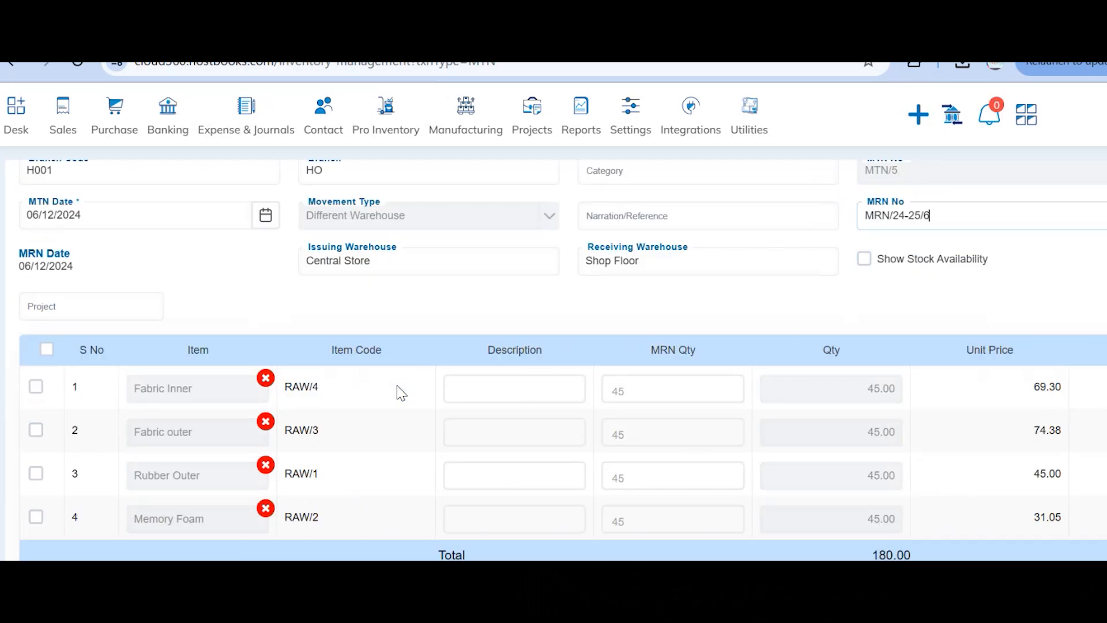
{"action": "scroll", "coordinate": [698, 439], "scroll_direction": "right", "scroll_amount": 10}
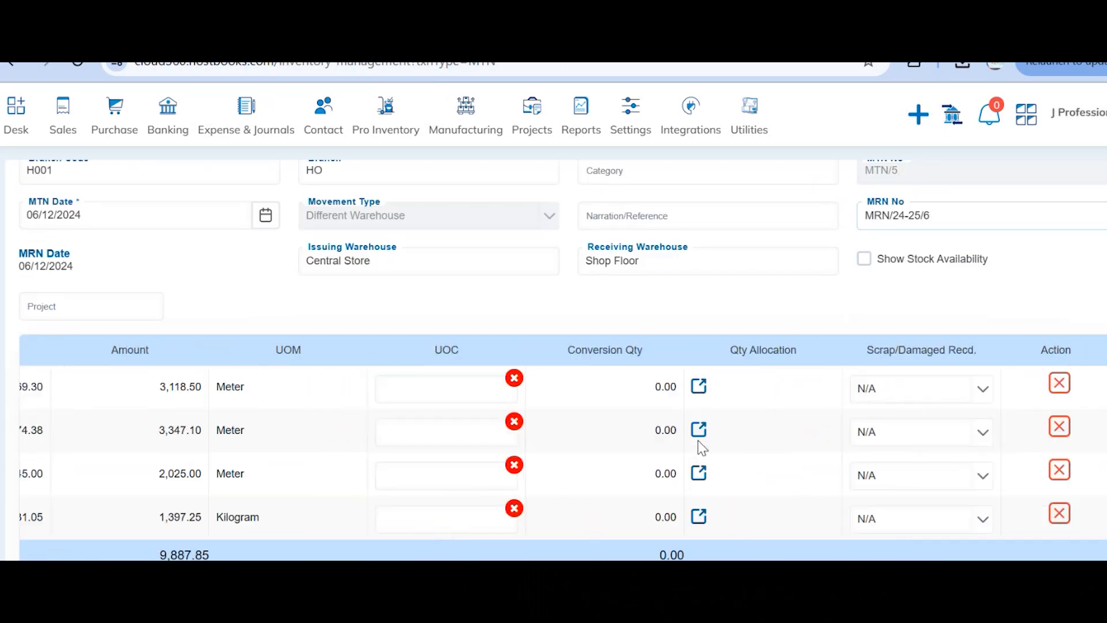
{"action": "left_click", "coordinate": [697, 384]}
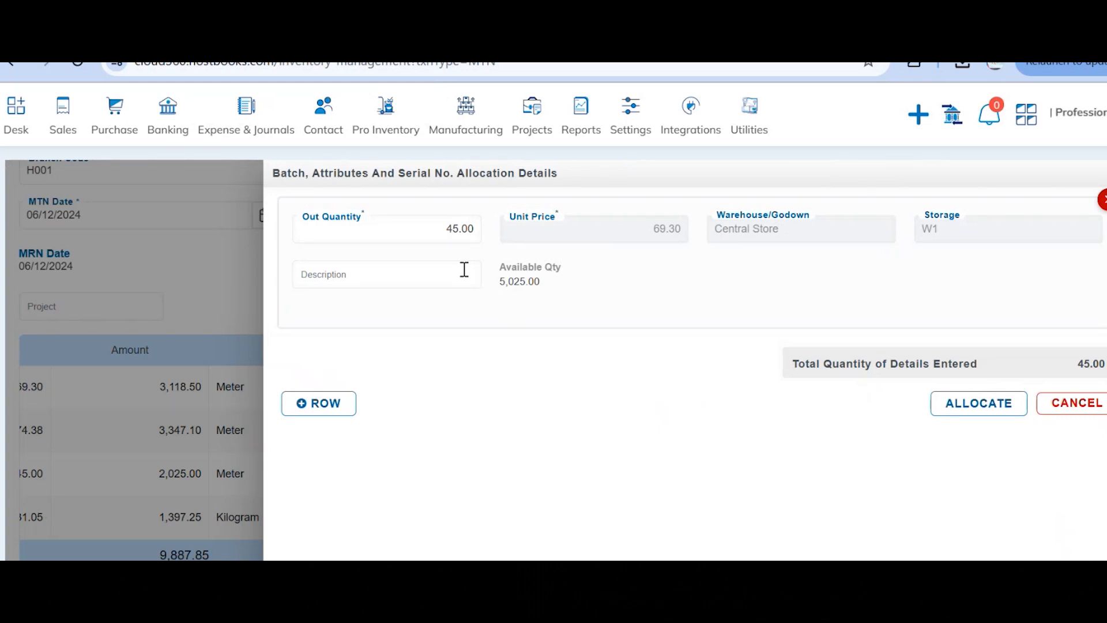
- Try to allocate an out quantity of 6000 for Fabric Inner from the Central Store
{"action": "left_click", "coordinate": [434, 227]}
{"action": "type", "text": "6000"}
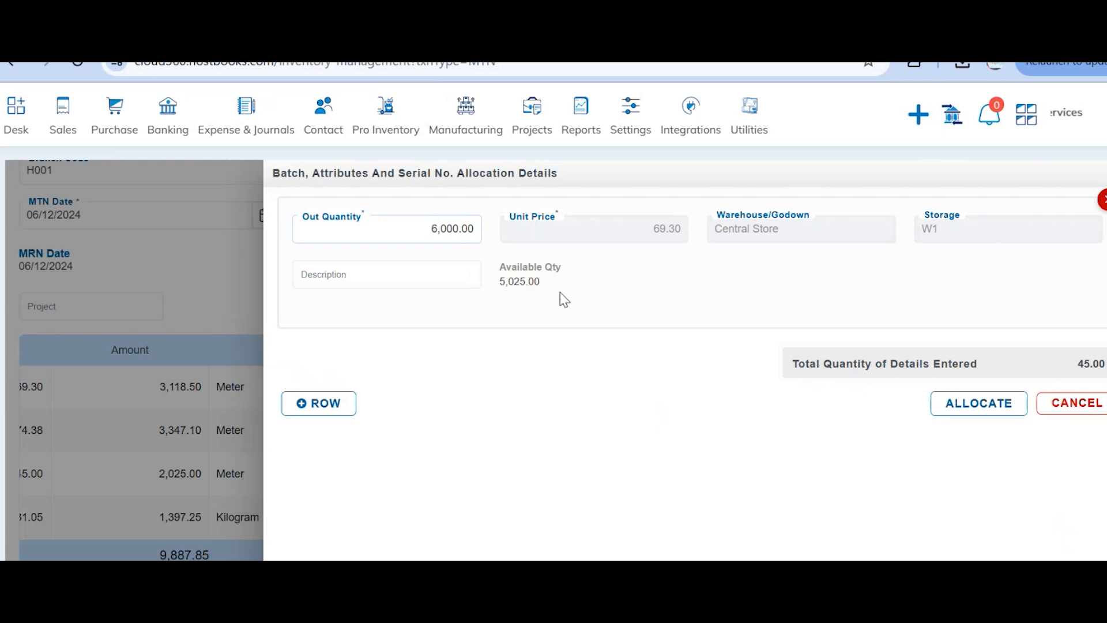
{"action": "left_click_drag", "start_coordinate": [553, 278], "coordinate": [536, 318]}
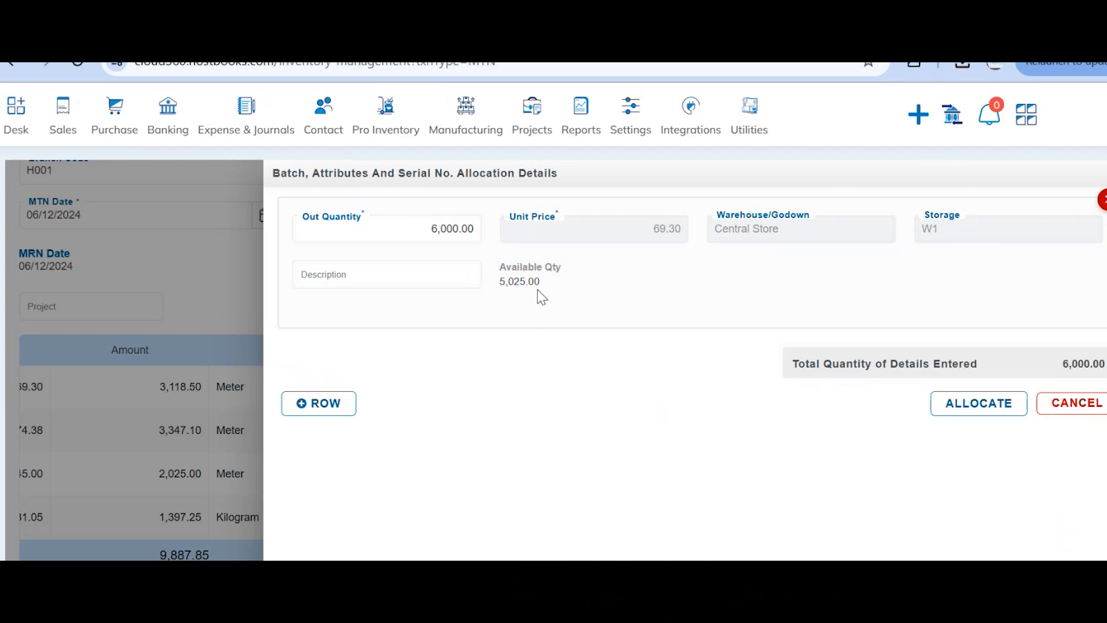
{"action": "left_click", "coordinate": [1001, 403]}
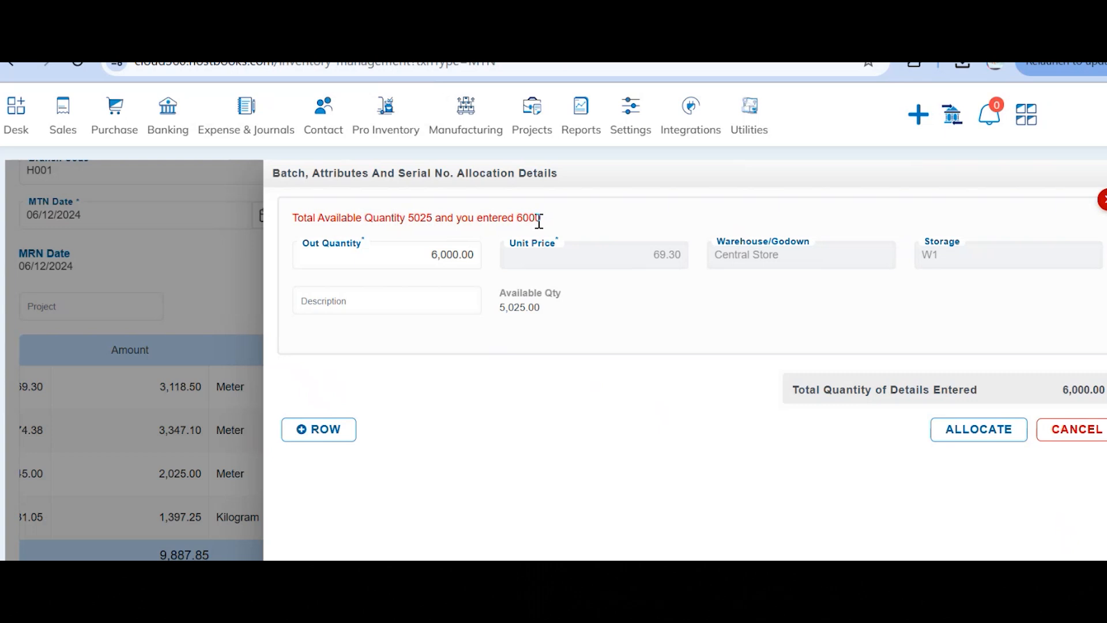
- Set the out quantity for Fabric Inner to 45 and allocate it
{"action": "left_click", "coordinate": [371, 258]}
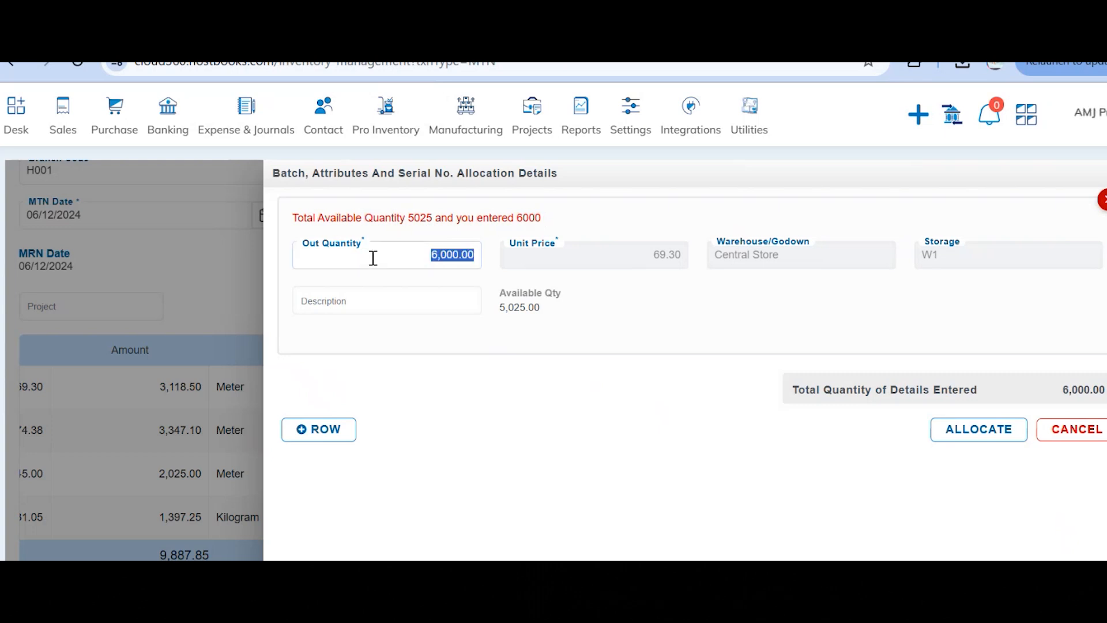
{"action": "type", "text": "45"}
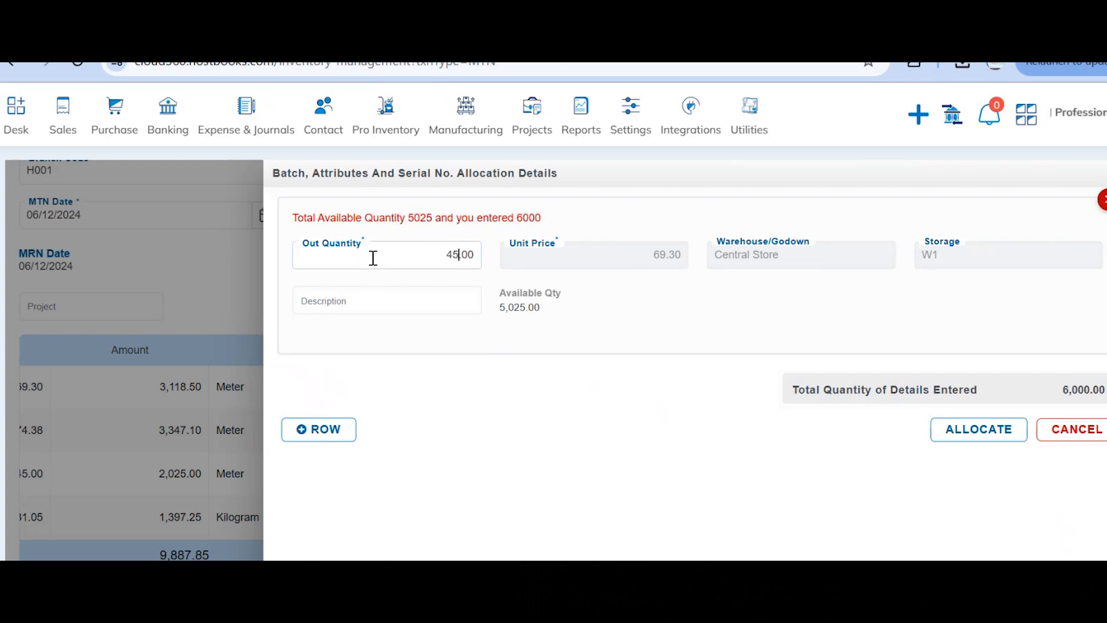
{"action": "left_click", "coordinate": [974, 431]}
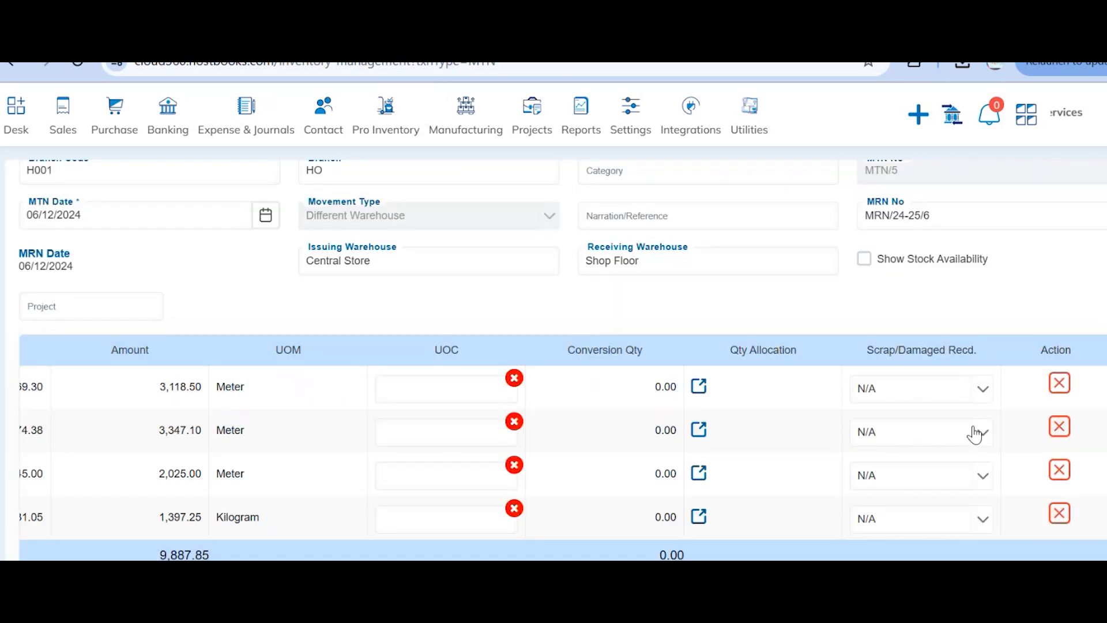
{"action": "scroll", "coordinate": [974, 434], "scroll_direction": "up", "scroll_amount": 1}
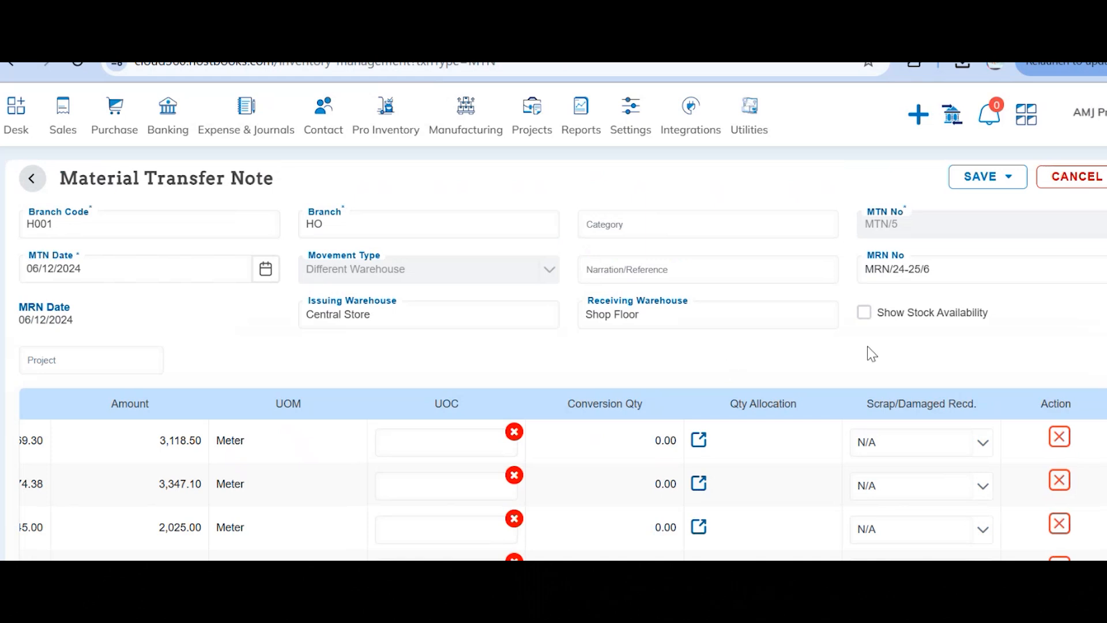
{"action": "scroll", "coordinate": [742, 386], "scroll_direction": "down", "scroll_amount": 1}
{"action": "scroll", "coordinate": [737, 384], "scroll_direction": "up", "scroll_amount": 1}
- Go to the purchase requisitions and start a new Purchase Requisition
{"action": "left_click", "coordinate": [120, 102]}
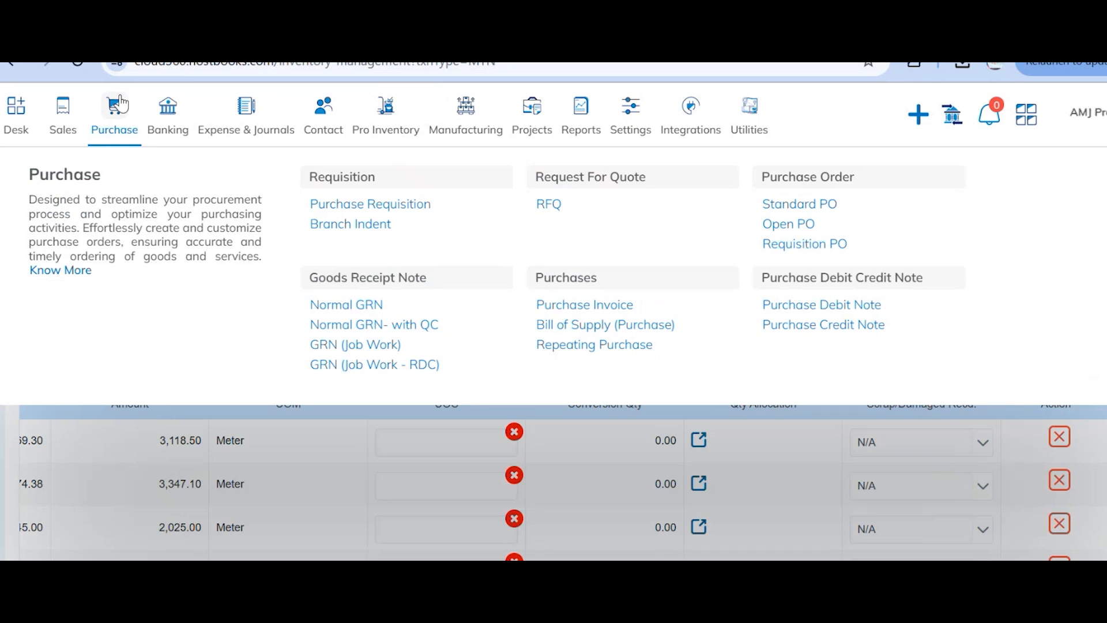
{"action": "left_click", "coordinate": [418, 205]}
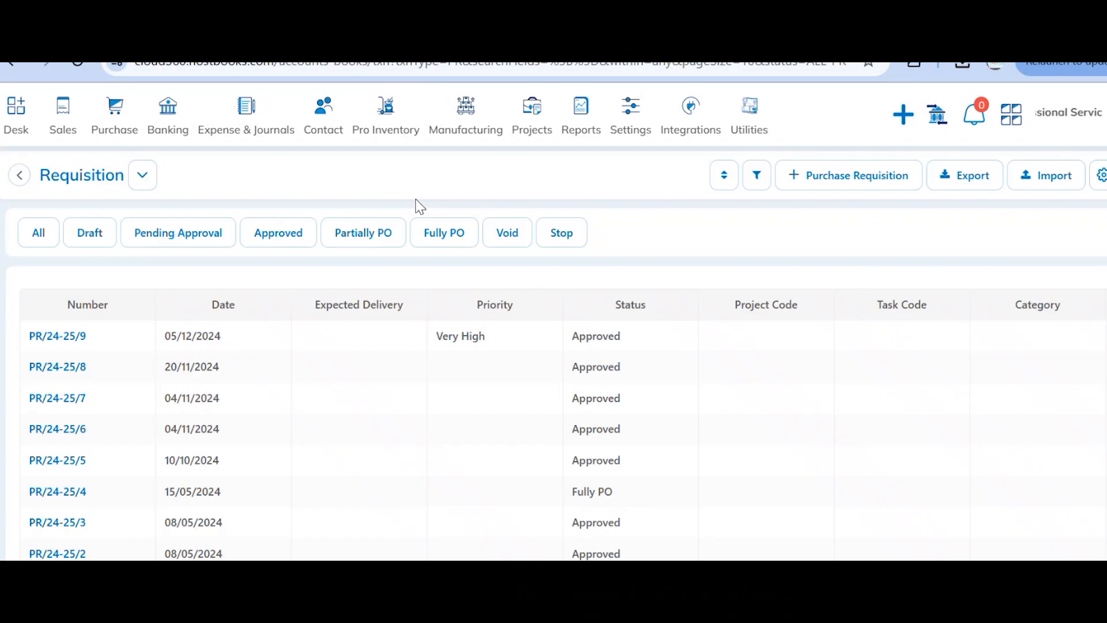
{"action": "left_click", "coordinate": [814, 174]}
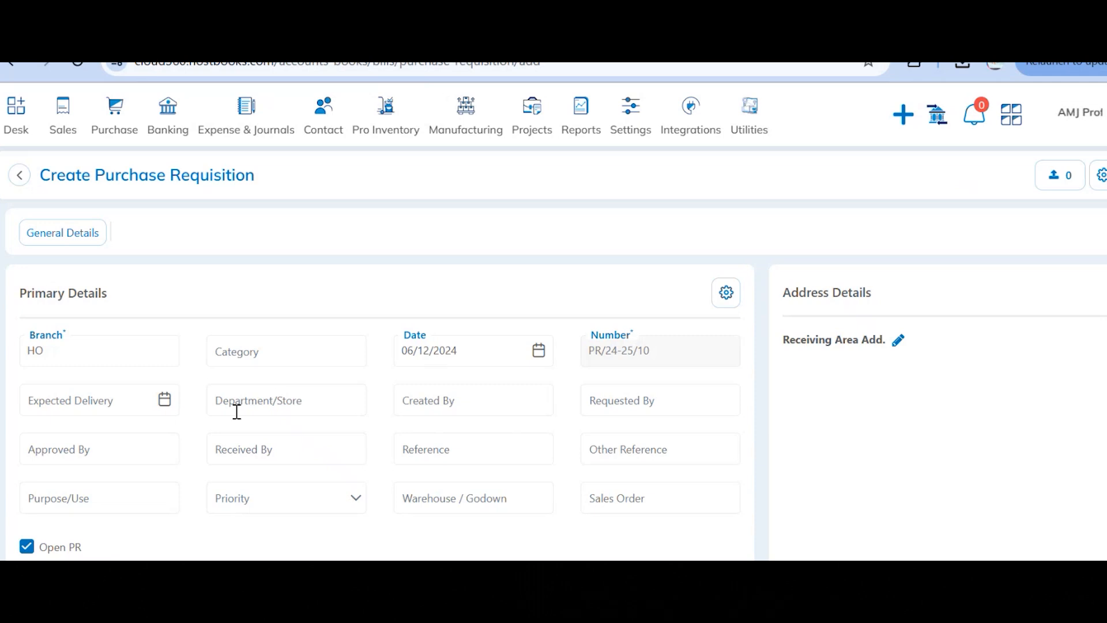
- Choose the contact who created the purchase requisition and set its priority to High
{"action": "left_click", "coordinate": [236, 411]}
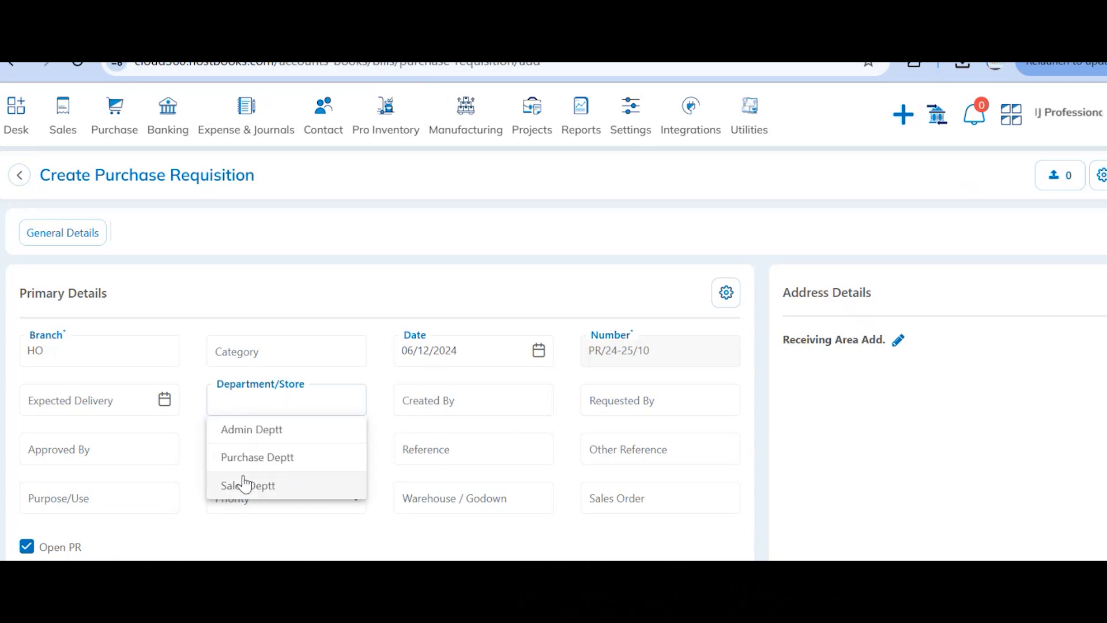
{"action": "left_click_drag", "start_coordinate": [452, 432], "coordinate": [479, 400]}
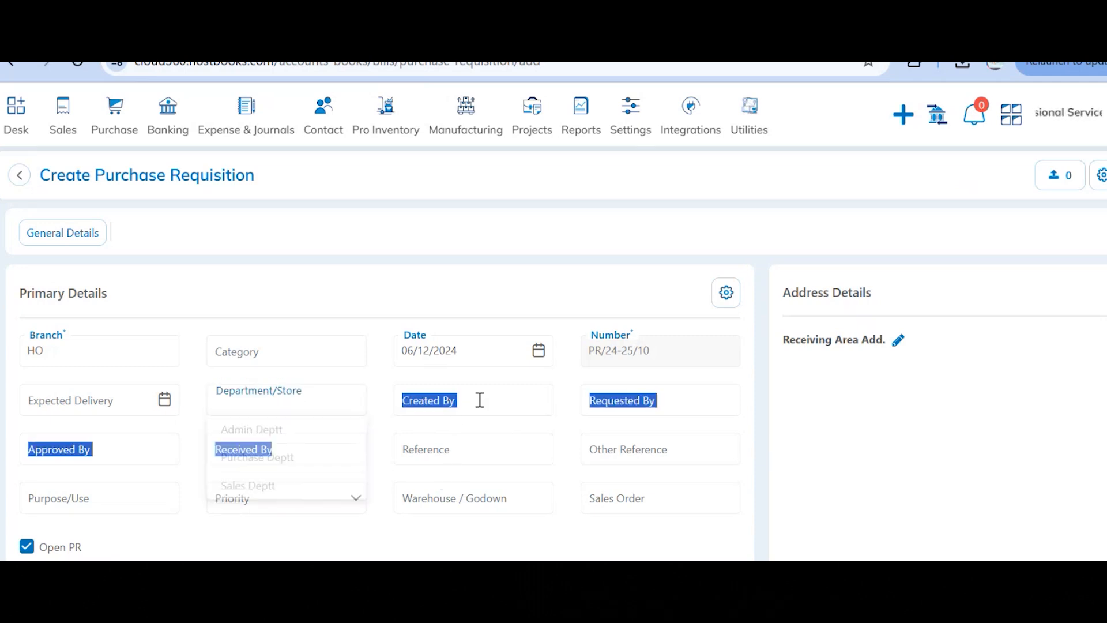
{"action": "left_click", "coordinate": [480, 399]}
{"action": "left_click", "coordinate": [479, 458]}
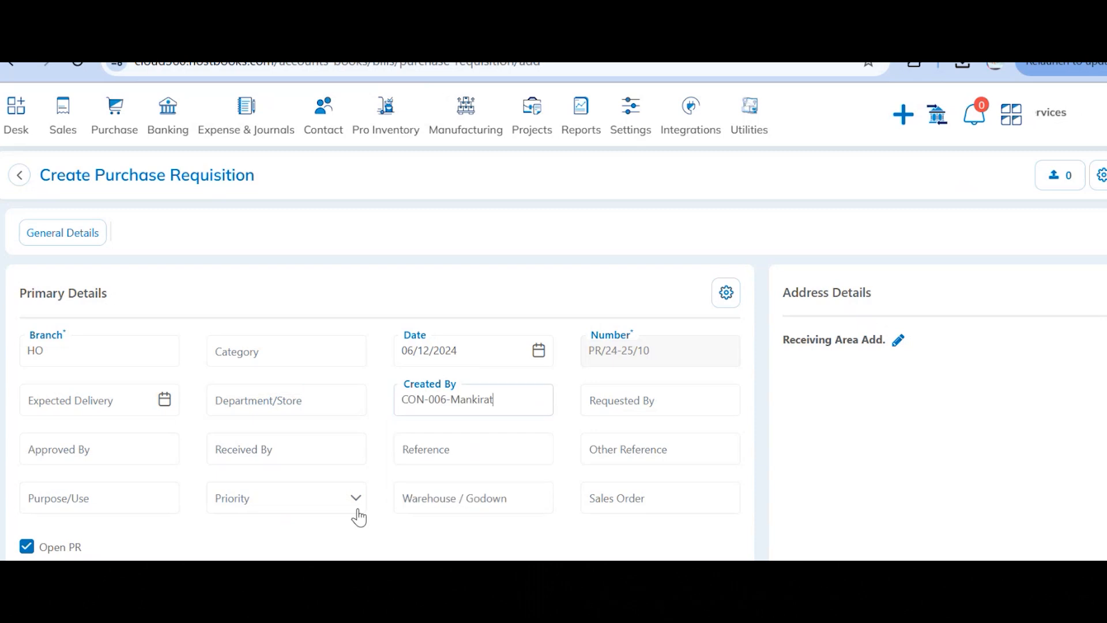
{"action": "left_click", "coordinate": [337, 509]}
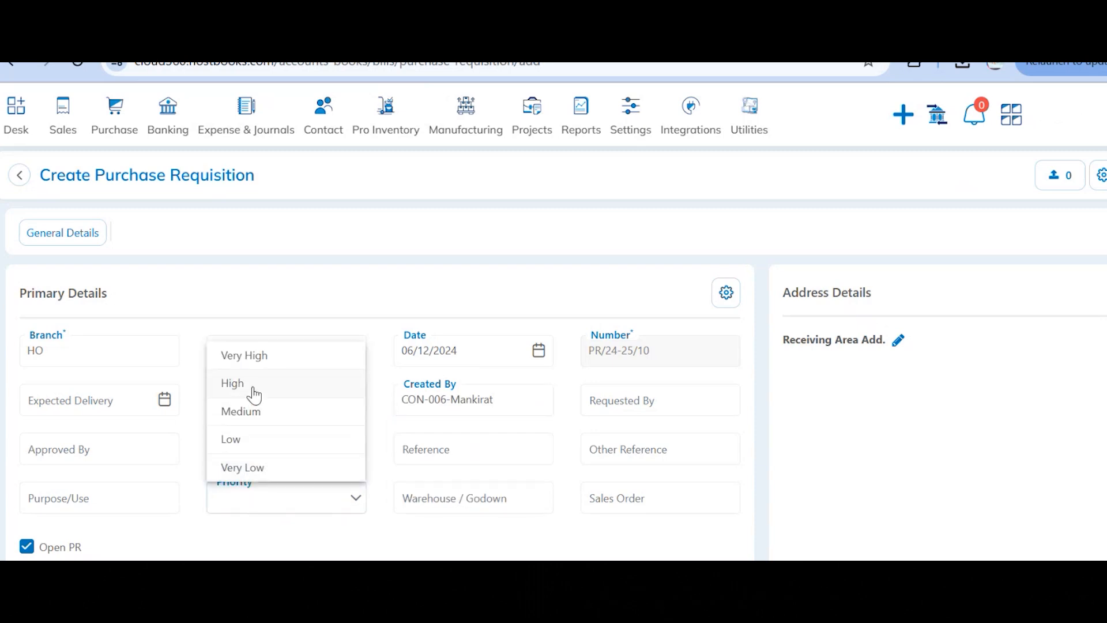
{"action": "left_click", "coordinate": [254, 395]}
{"action": "scroll", "coordinate": [624, 504], "scroll_direction": "down", "scroll_amount": 3}
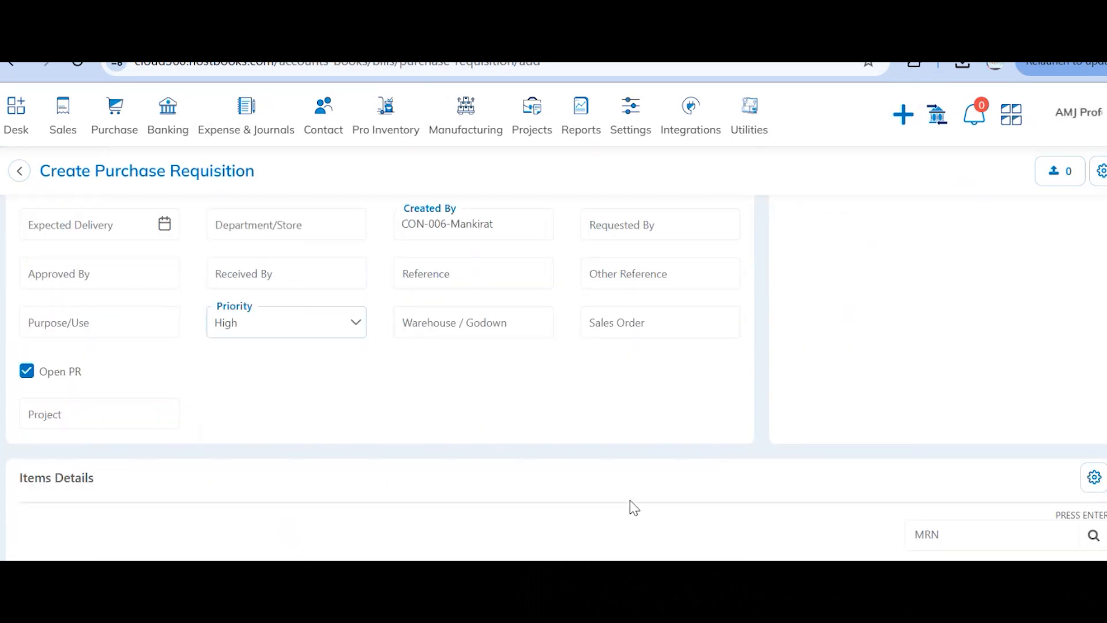
- Load the items of MRN/24-25/6 into the purchase requisition and approve the requisition
{"action": "scroll", "coordinate": [870, 423], "scroll_direction": "down", "scroll_amount": 1}
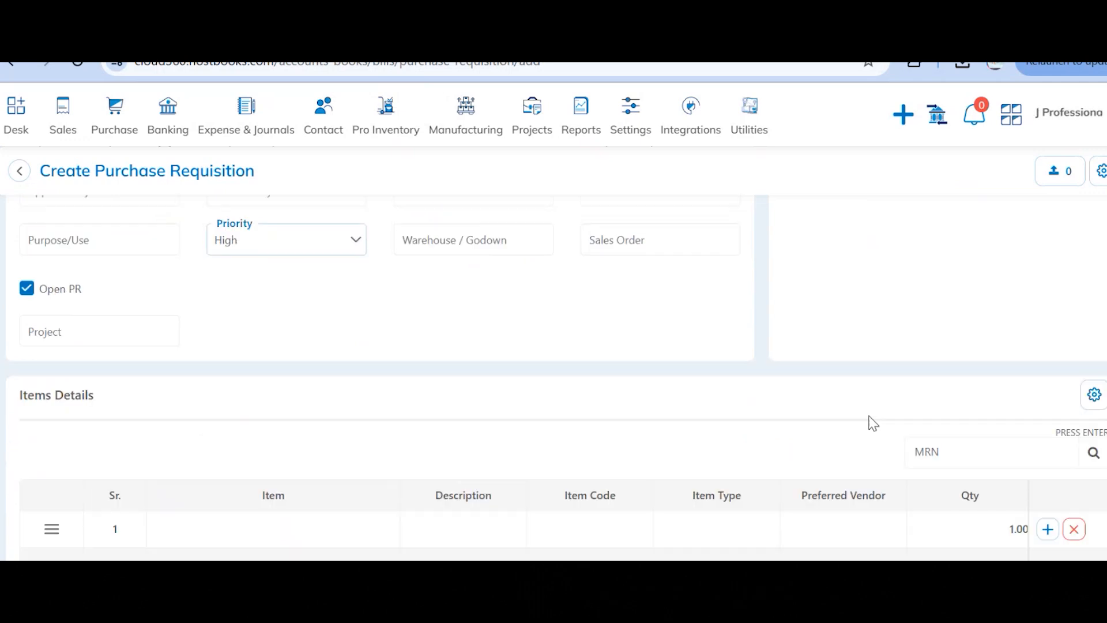
{"action": "left_click", "coordinate": [963, 453]}
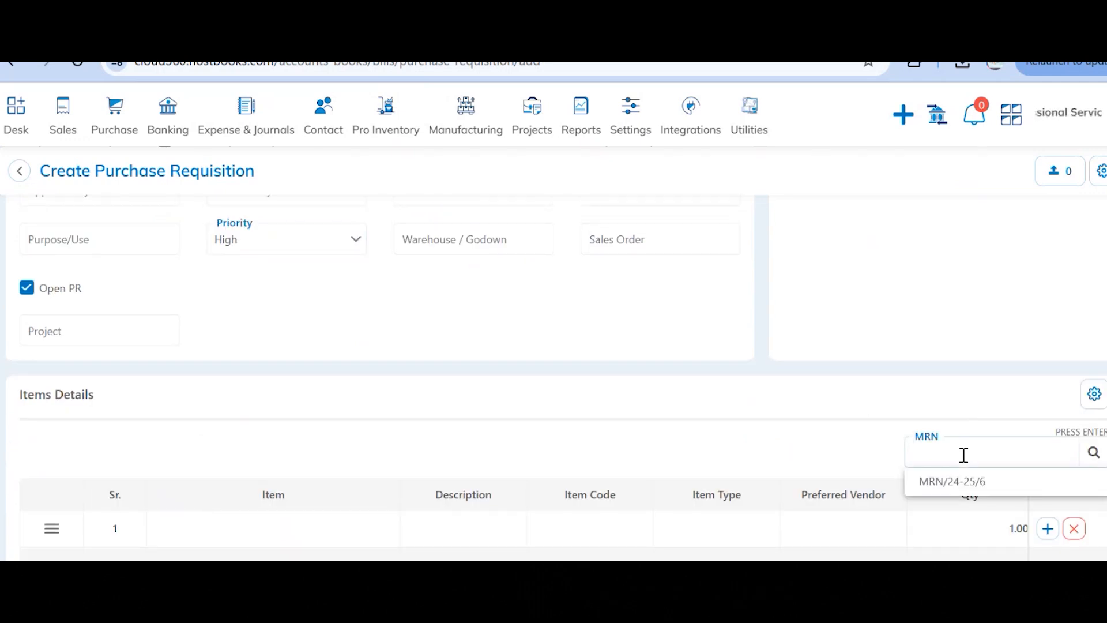
{"action": "left_click", "coordinate": [964, 482]}
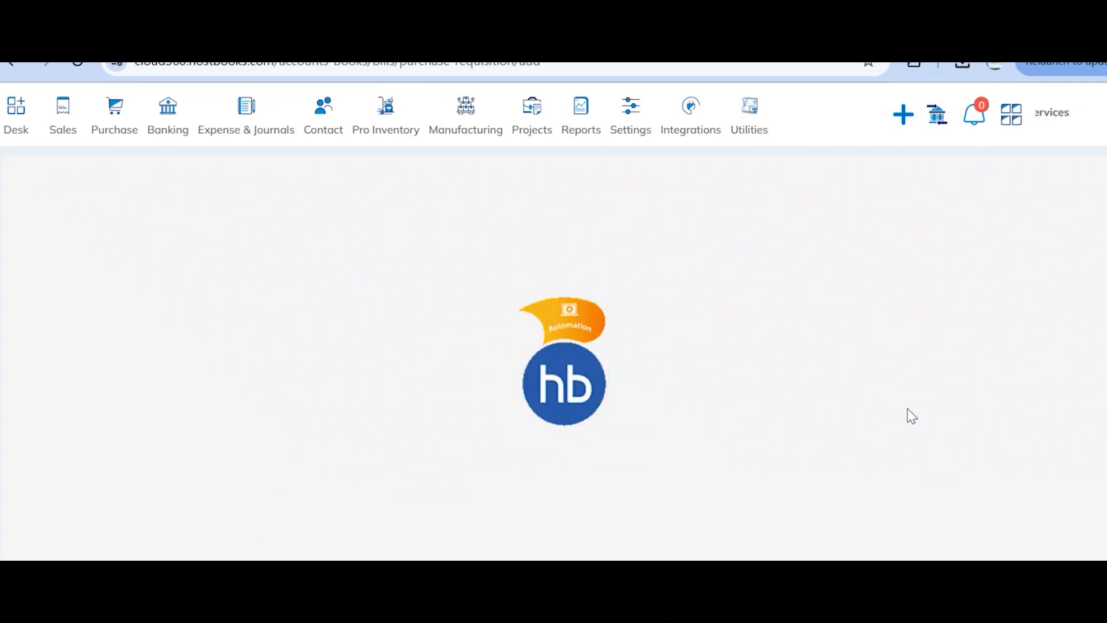
{"action": "scroll", "coordinate": [713, 448], "scroll_direction": "up", "scroll_amount": 3}
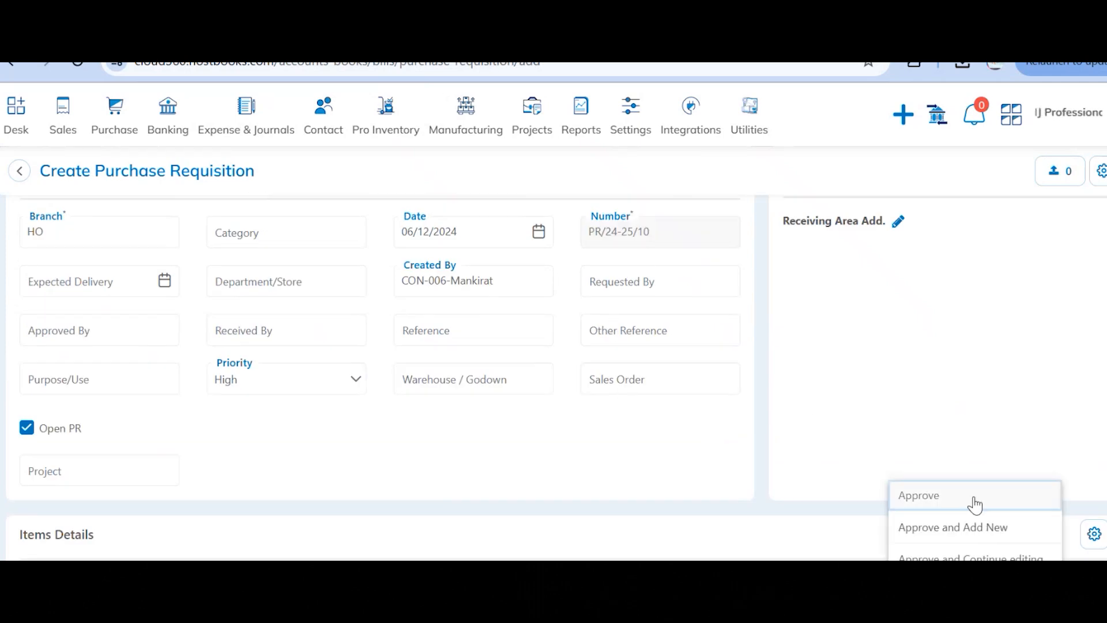
{"action": "left_click", "coordinate": [973, 504]}
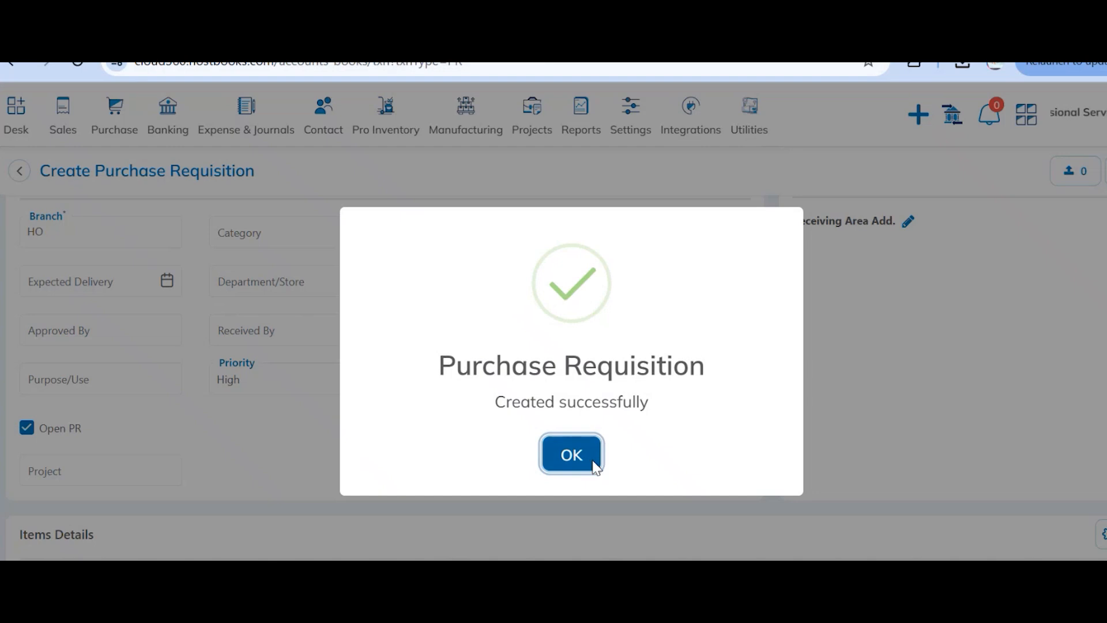
{"action": "left_click", "coordinate": [594, 465]}
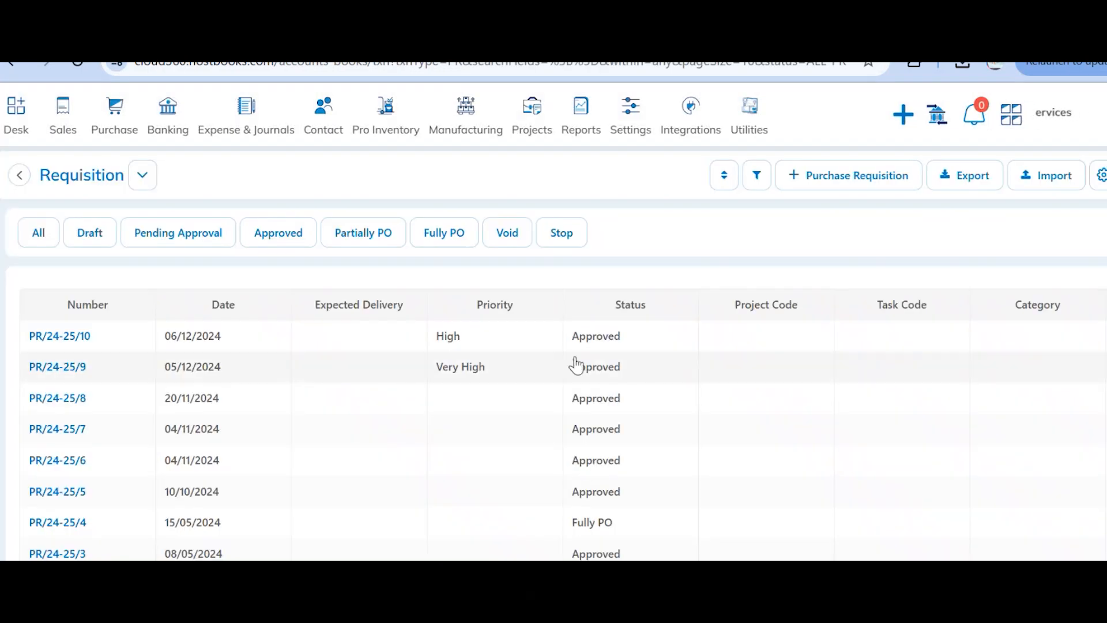
- Open the newly approved requisition PR/24-25/10 and review its item lines, required quantities and available quantities
{"action": "left_click", "coordinate": [564, 346]}
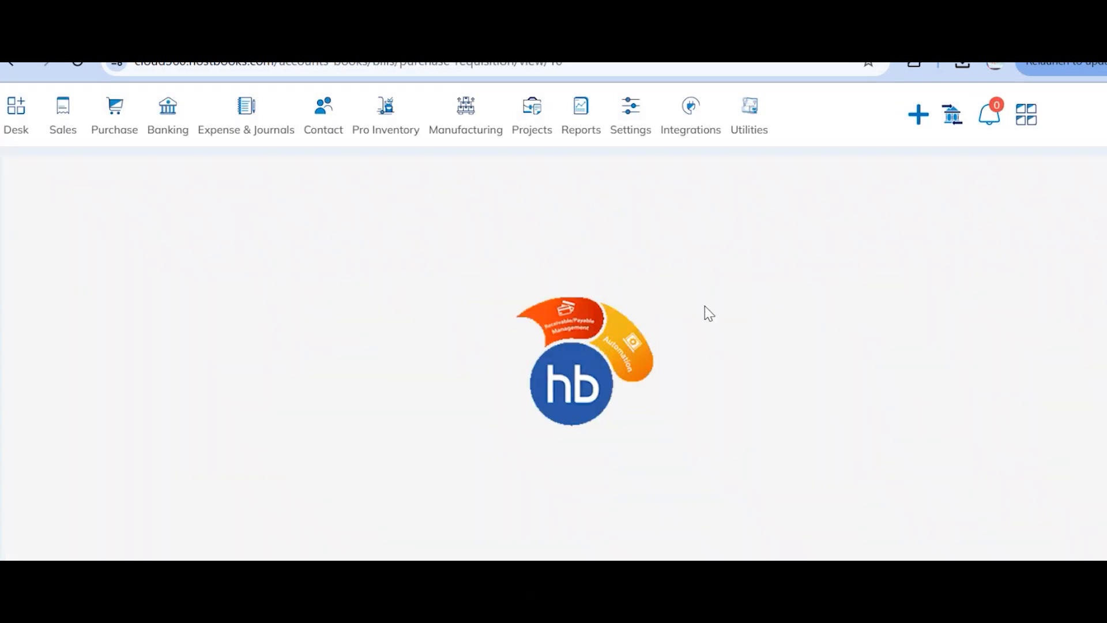
{"action": "scroll", "coordinate": [709, 314], "scroll_direction": "down", "scroll_amount": 4}
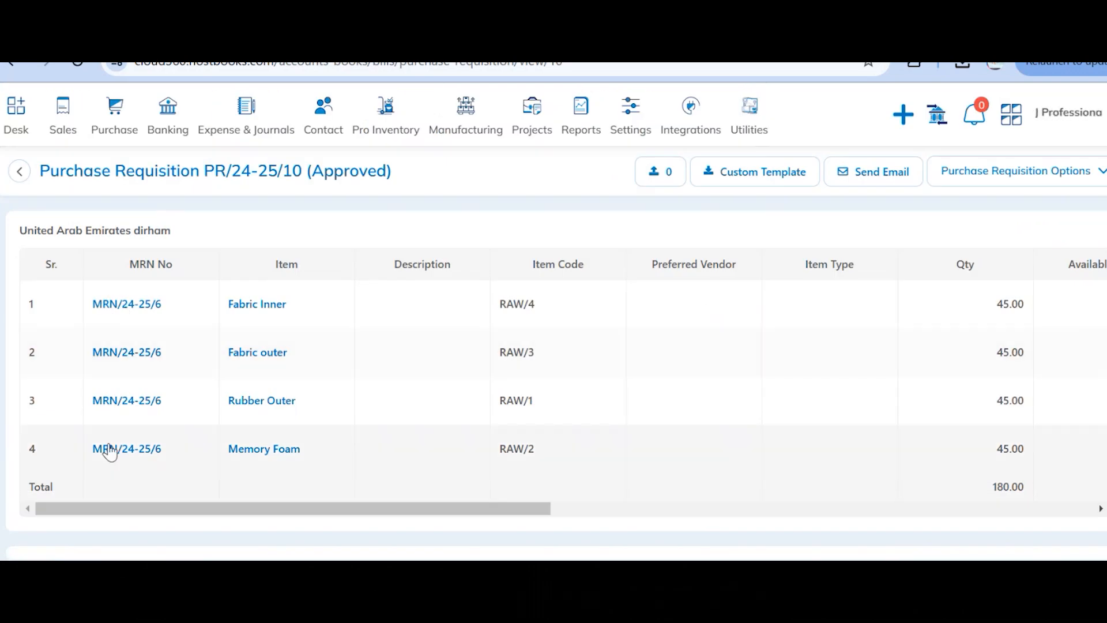
{"action": "scroll", "coordinate": [645, 315], "scroll_direction": "right", "scroll_amount": 3}
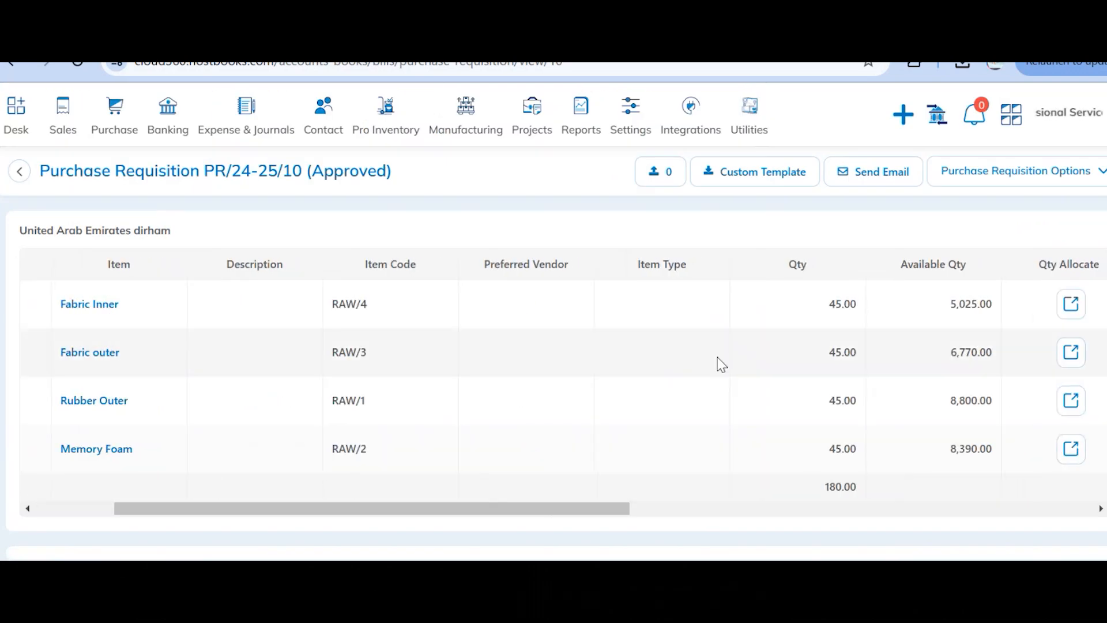
{"action": "scroll", "coordinate": [718, 360], "scroll_direction": "right", "scroll_amount": 4}
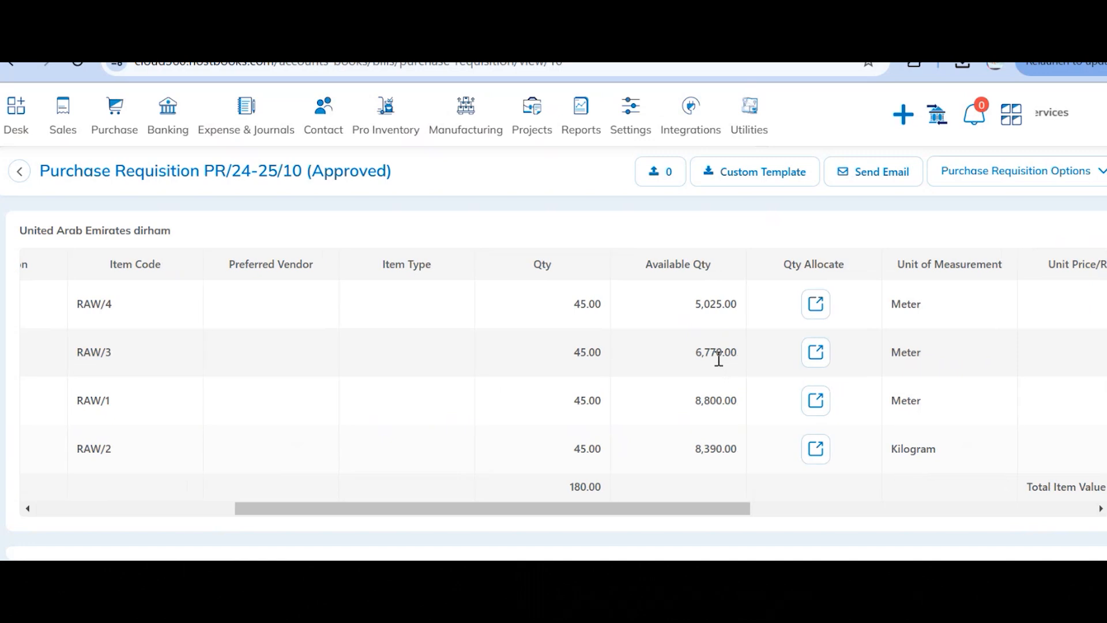
{"action": "scroll", "coordinate": [550, 230], "scroll_direction": "up", "scroll_amount": 4}
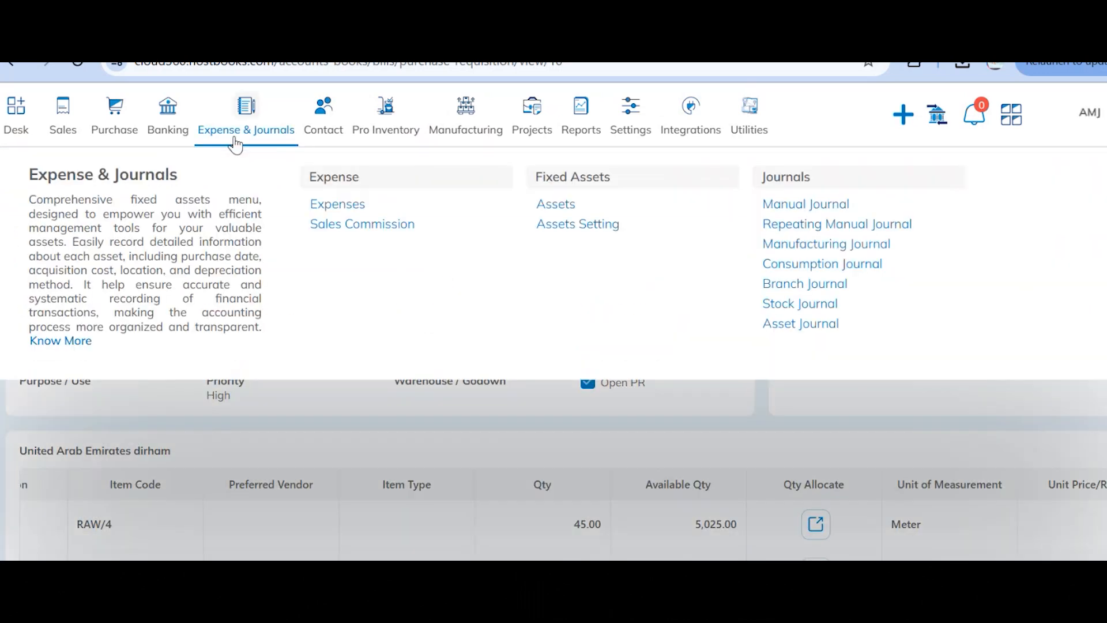
- Go to the requests for quote and start a new RFQ
{"action": "mouse_move", "coordinate": [109, 153]}
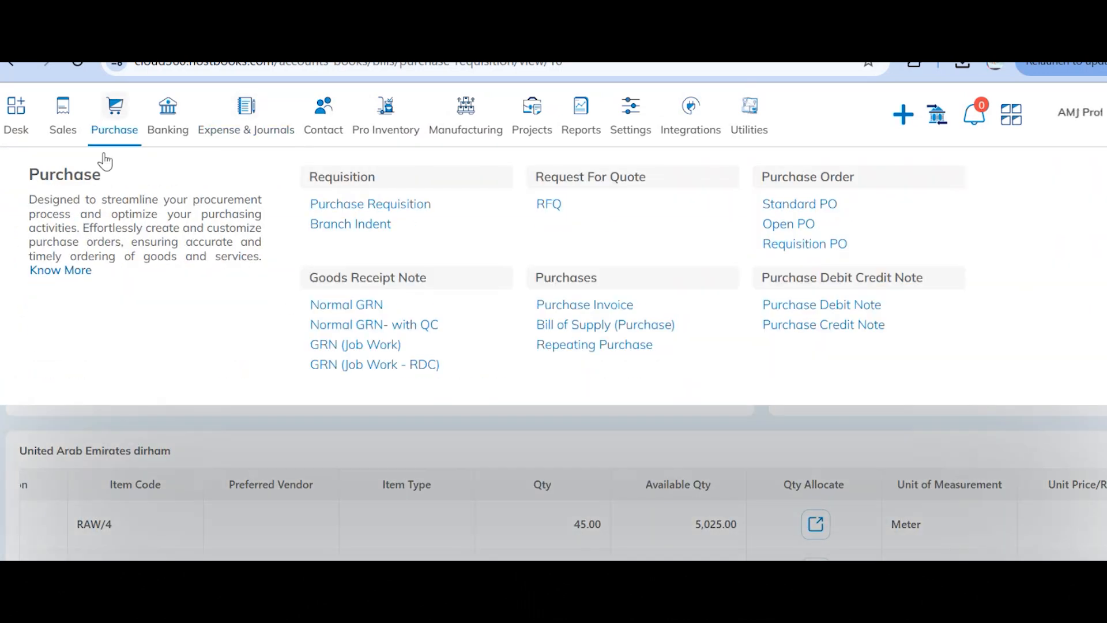
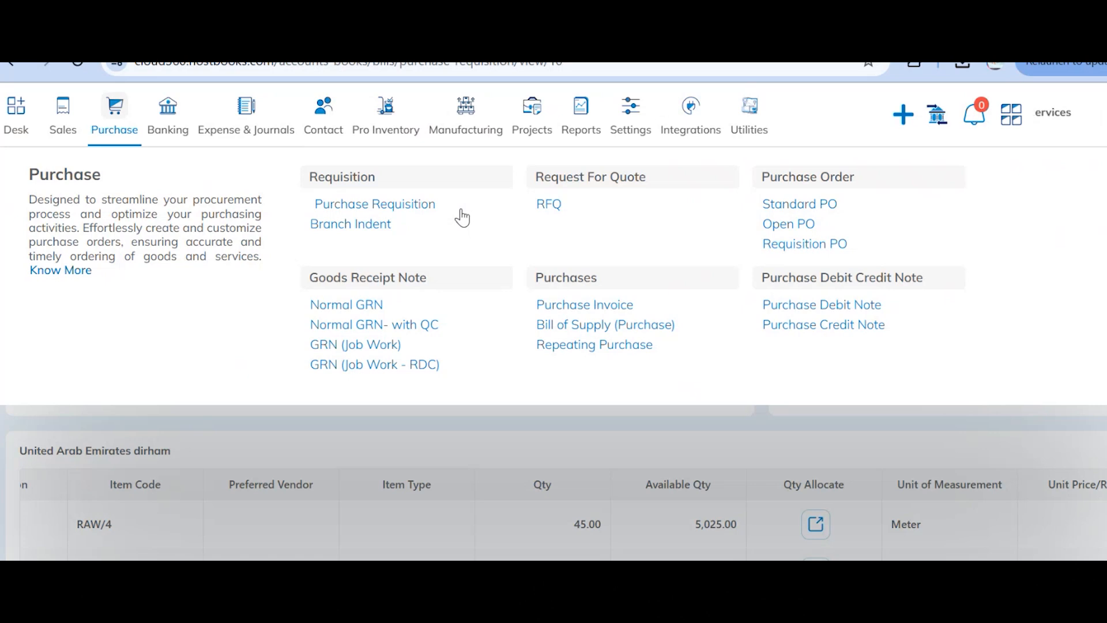
{"action": "left_click", "coordinate": [560, 211]}
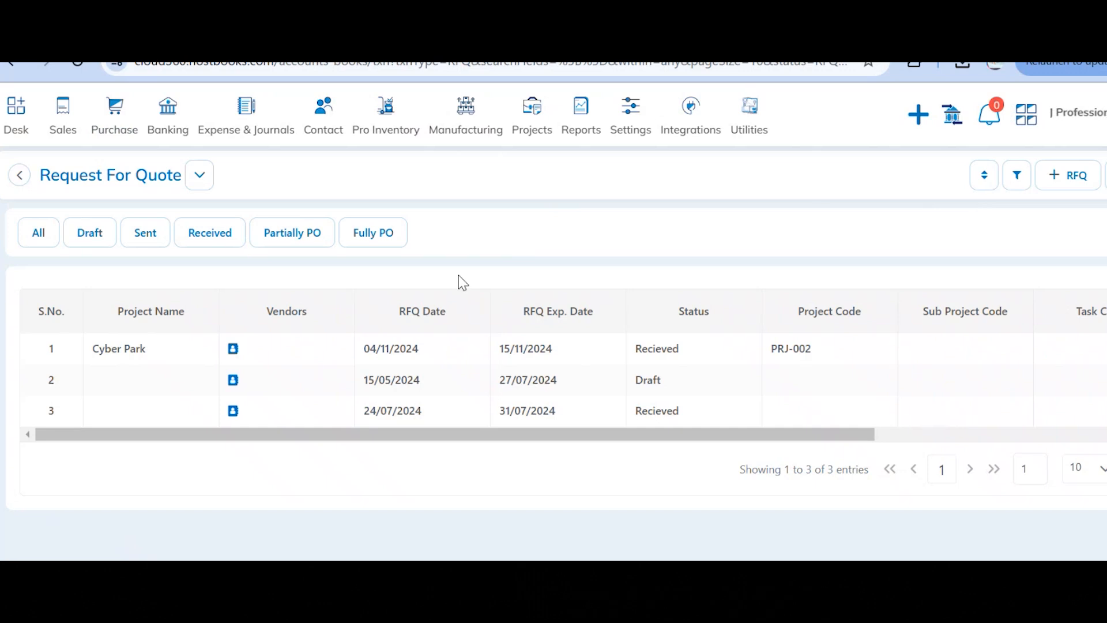
{"action": "left_click", "coordinate": [1074, 175]}
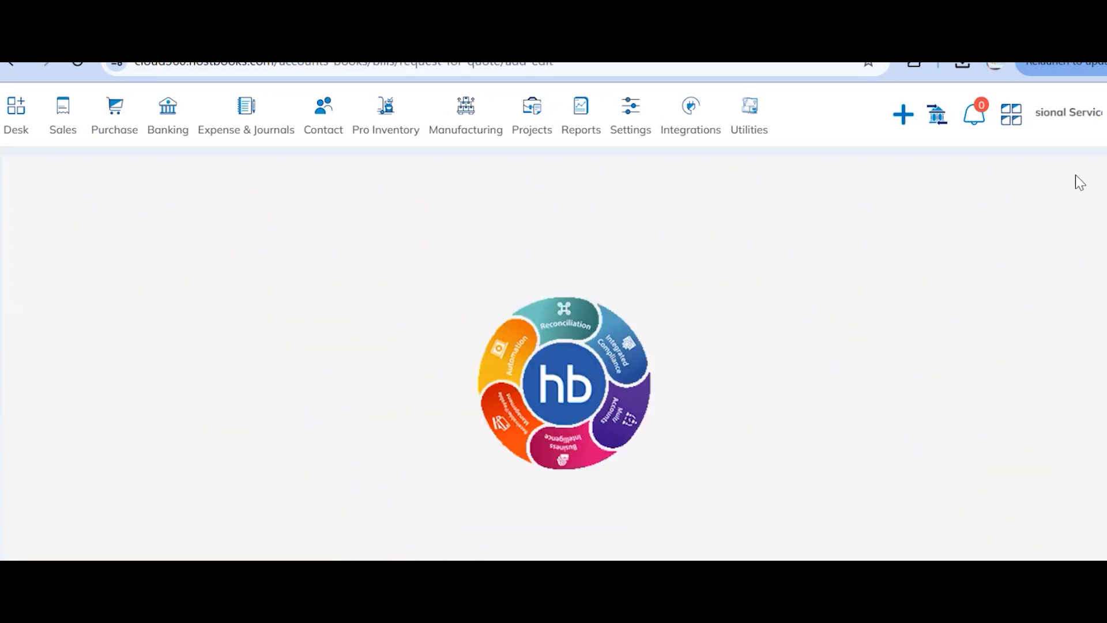
- Link purchase requisition PR/24-25/10 to the new RFQ and check the item lines it brings in
{"action": "scroll", "coordinate": [406, 406], "scroll_direction": "down", "scroll_amount": 3}
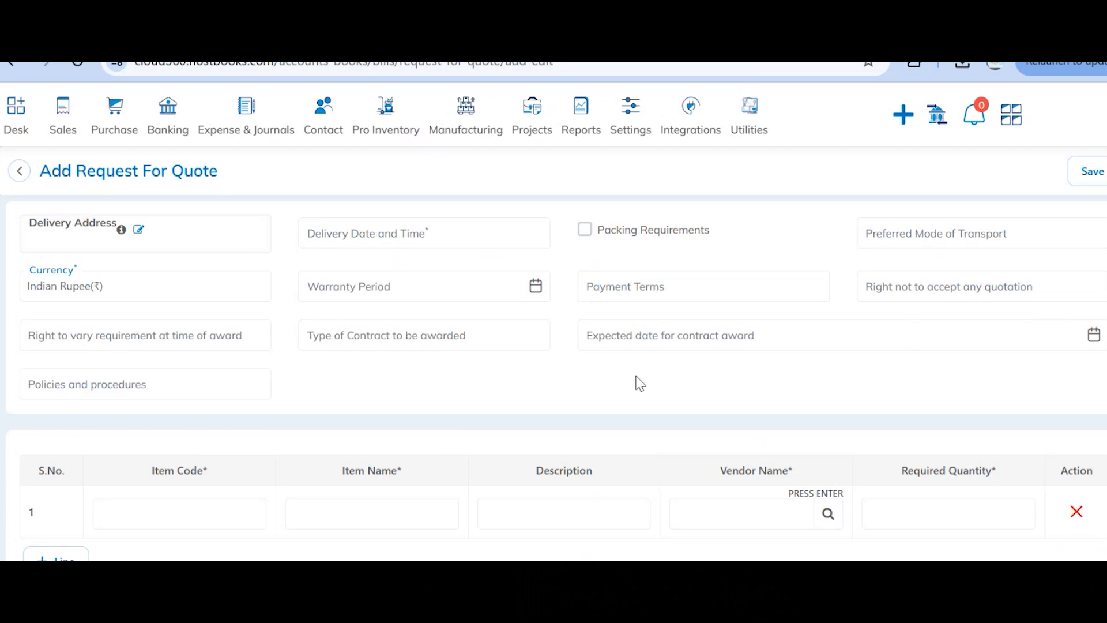
{"action": "scroll", "coordinate": [526, 397], "scroll_direction": "down", "scroll_amount": 1}
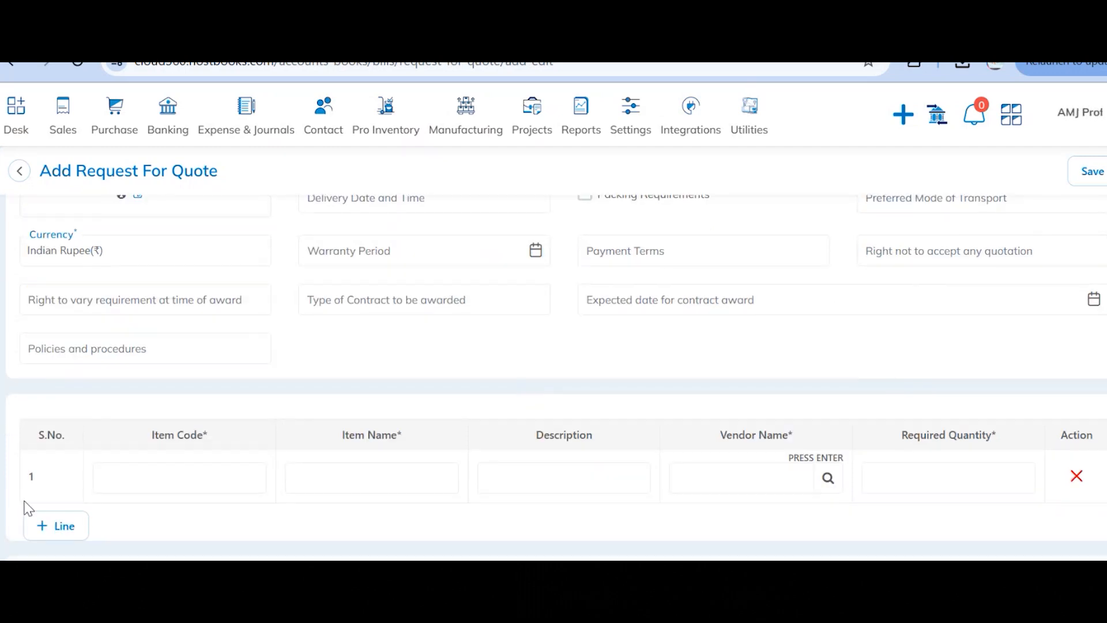
{"action": "scroll", "coordinate": [382, 415], "scroll_direction": "up", "scroll_amount": 3}
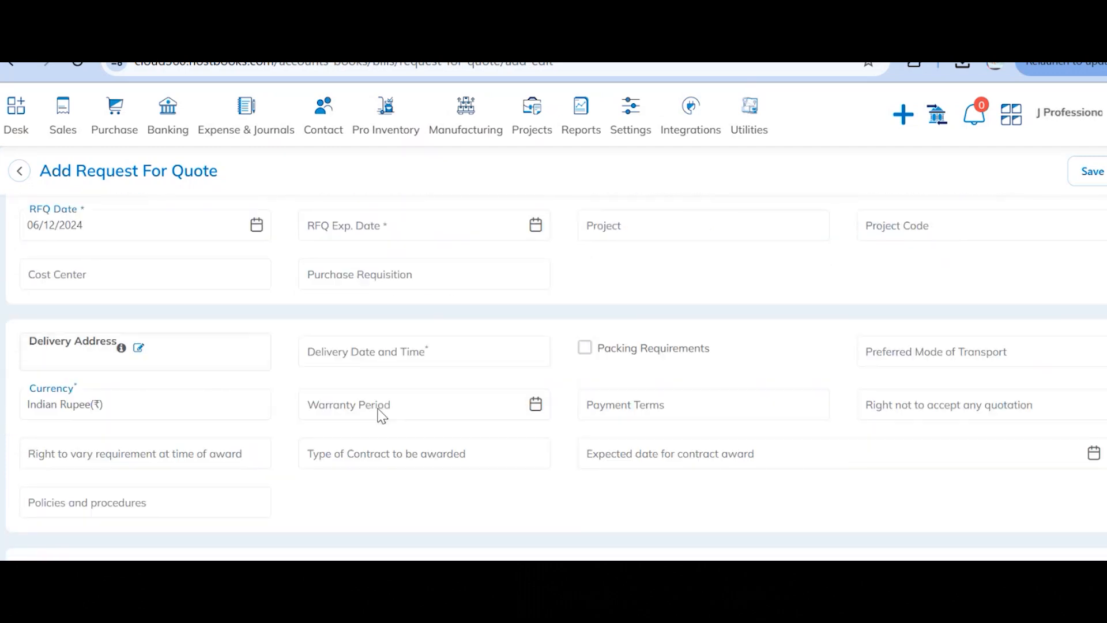
{"action": "left_click", "coordinate": [434, 288]}
{"action": "left_click", "coordinate": [419, 310]}
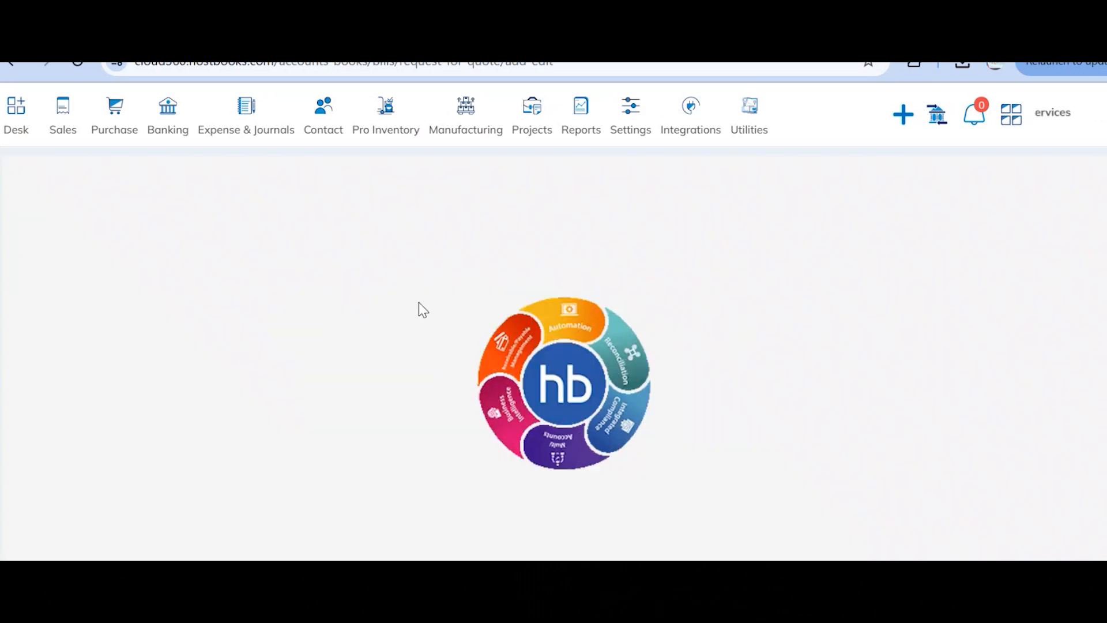
{"action": "scroll", "coordinate": [575, 471], "scroll_direction": "down", "scroll_amount": 5}
{"action": "scroll", "coordinate": [575, 471], "scroll_direction": "up", "scroll_amount": 1}
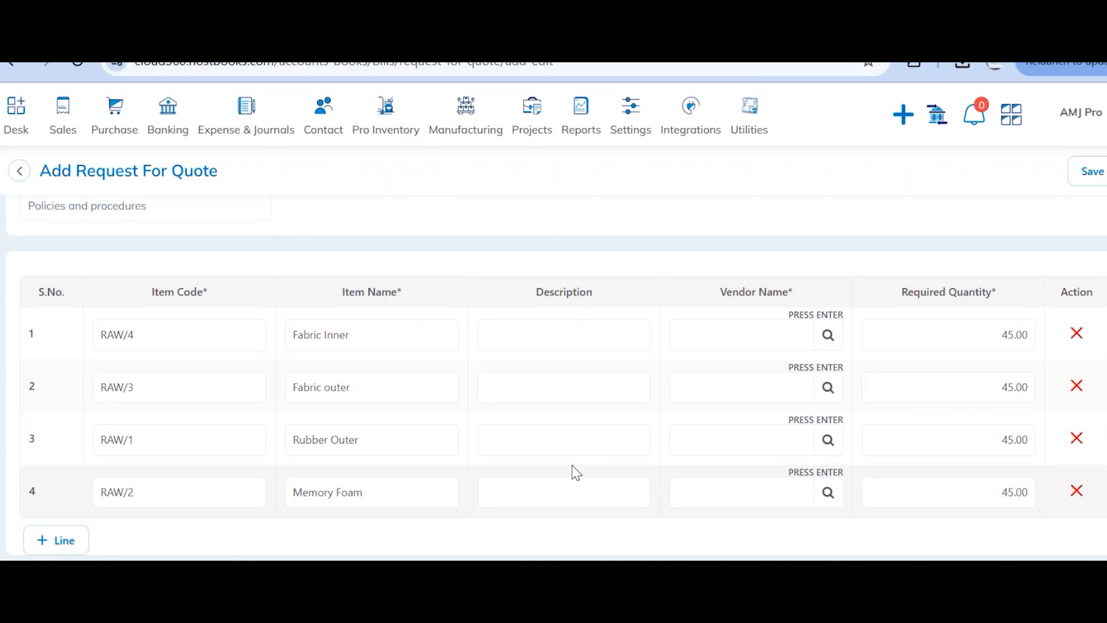
- Set the RFQ expiry date to 13/12/2024
{"action": "scroll", "coordinate": [575, 471], "scroll_direction": "up", "scroll_amount": 6}
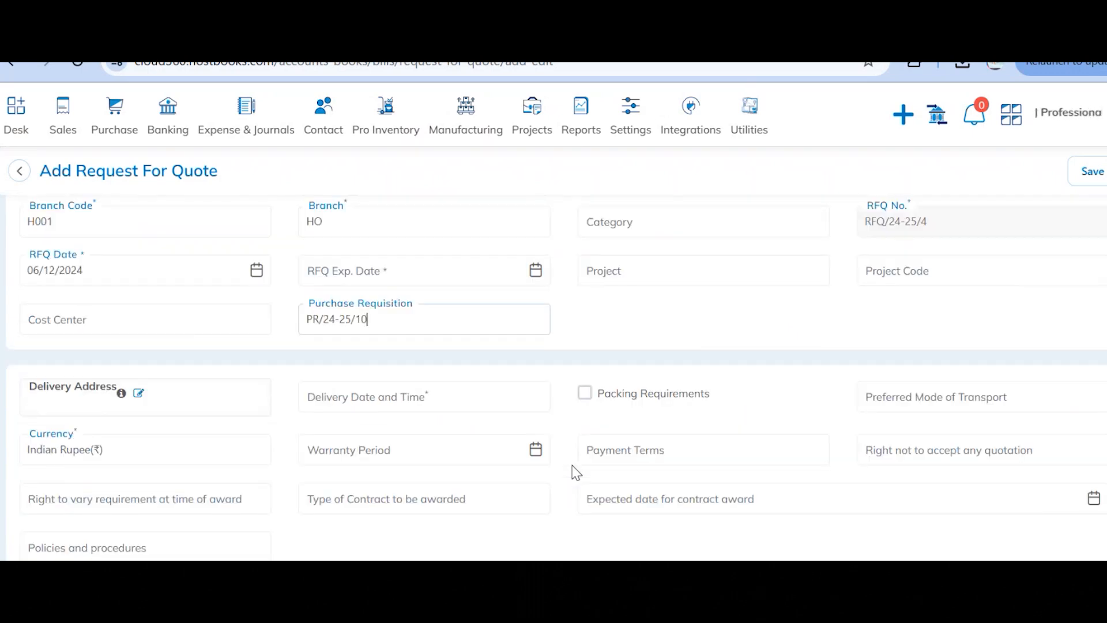
{"action": "scroll", "coordinate": [575, 471], "scroll_direction": "up", "scroll_amount": 1}
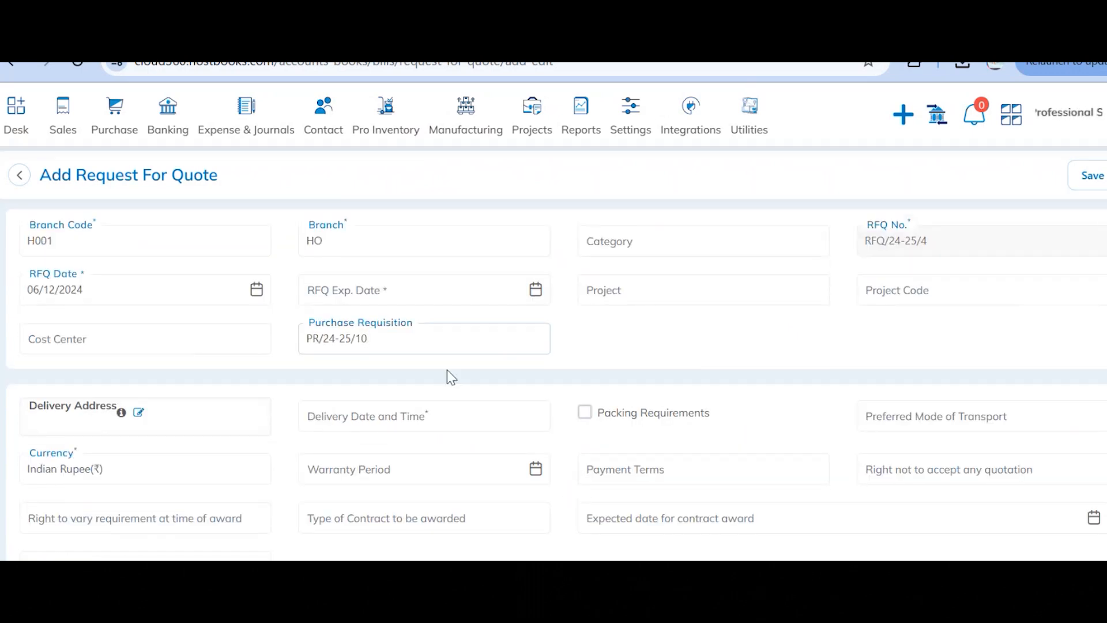
{"action": "left_click", "coordinate": [357, 295]}
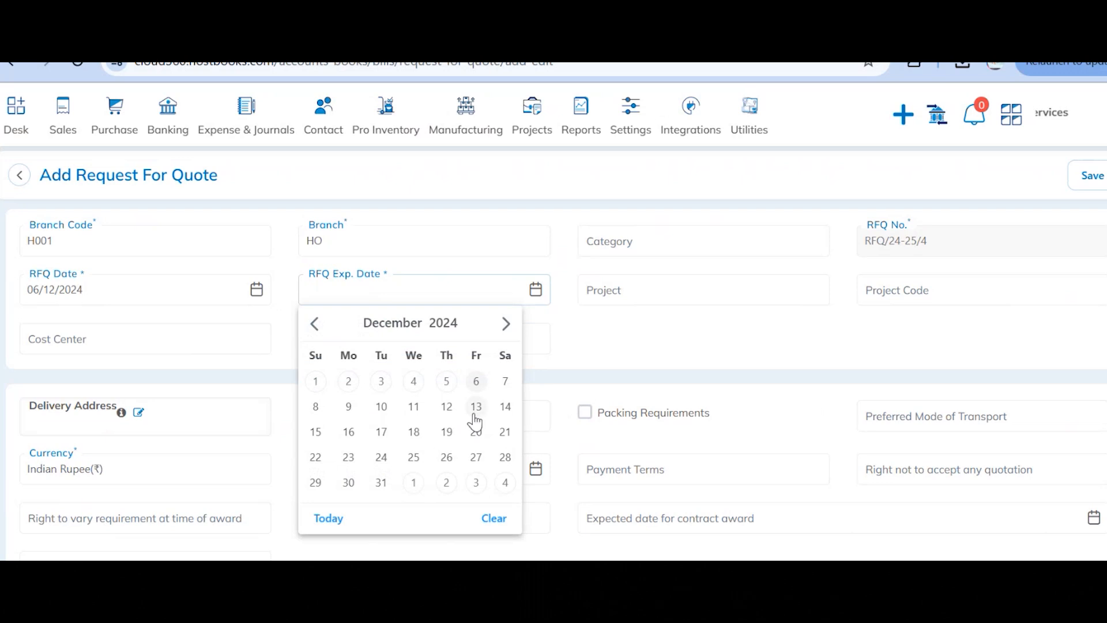
{"action": "left_click", "coordinate": [475, 411]}
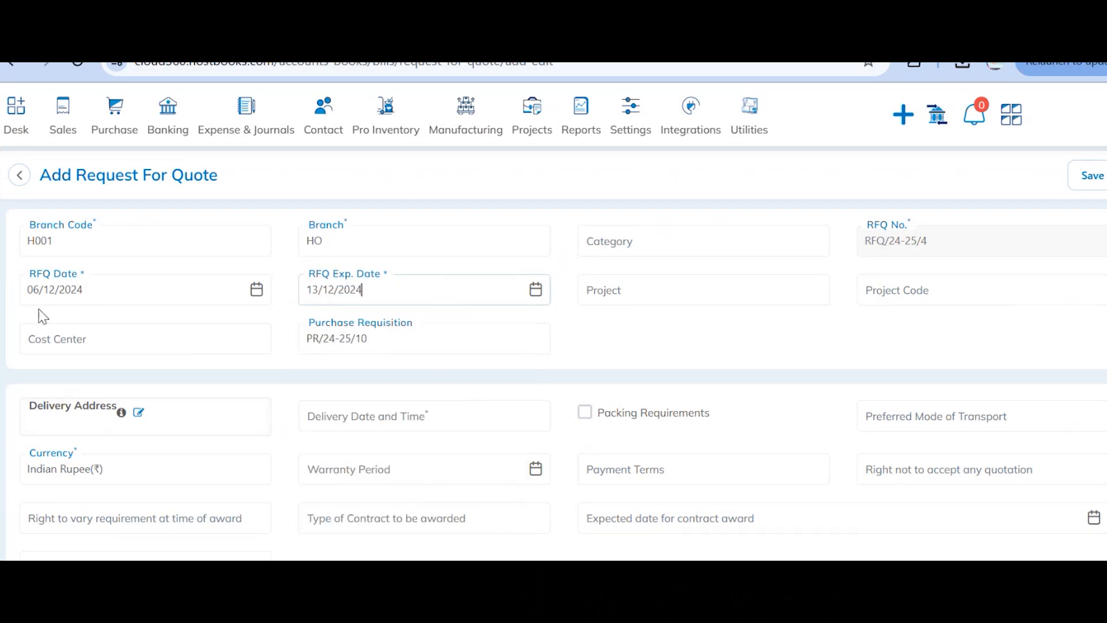
- Assign the vendors CON-0010-01 CYBER PARK PRIVATE LIMITED and CON-001-Grocery Mart to the Fabric Inner line
{"action": "scroll", "coordinate": [104, 417], "scroll_direction": "down", "scroll_amount": 2}
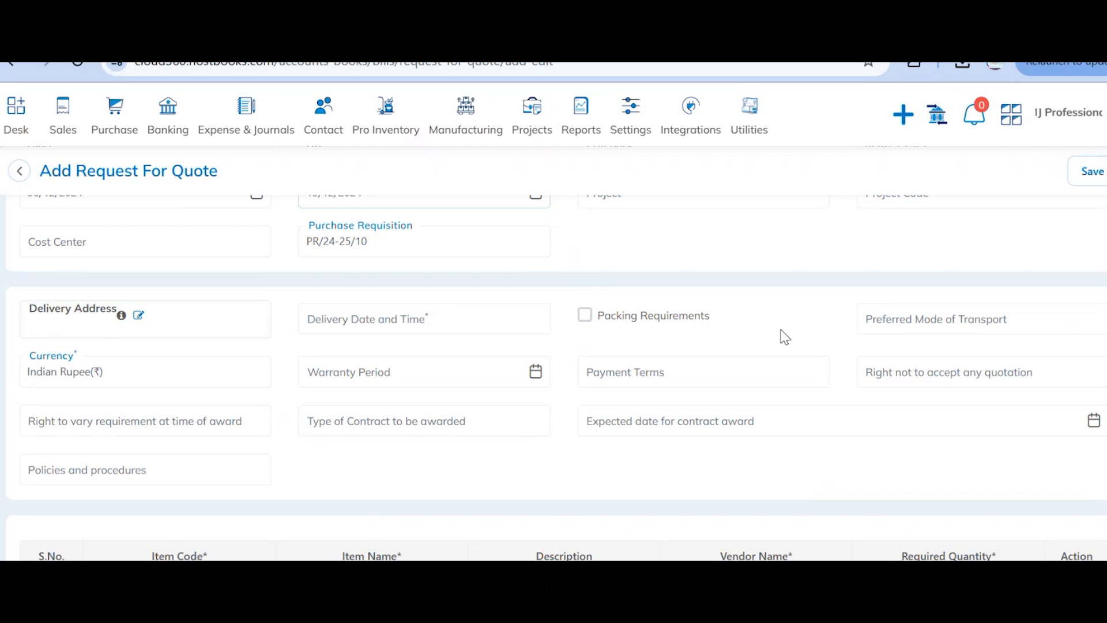
{"action": "scroll", "coordinate": [406, 378], "scroll_direction": "down", "scroll_amount": 3}
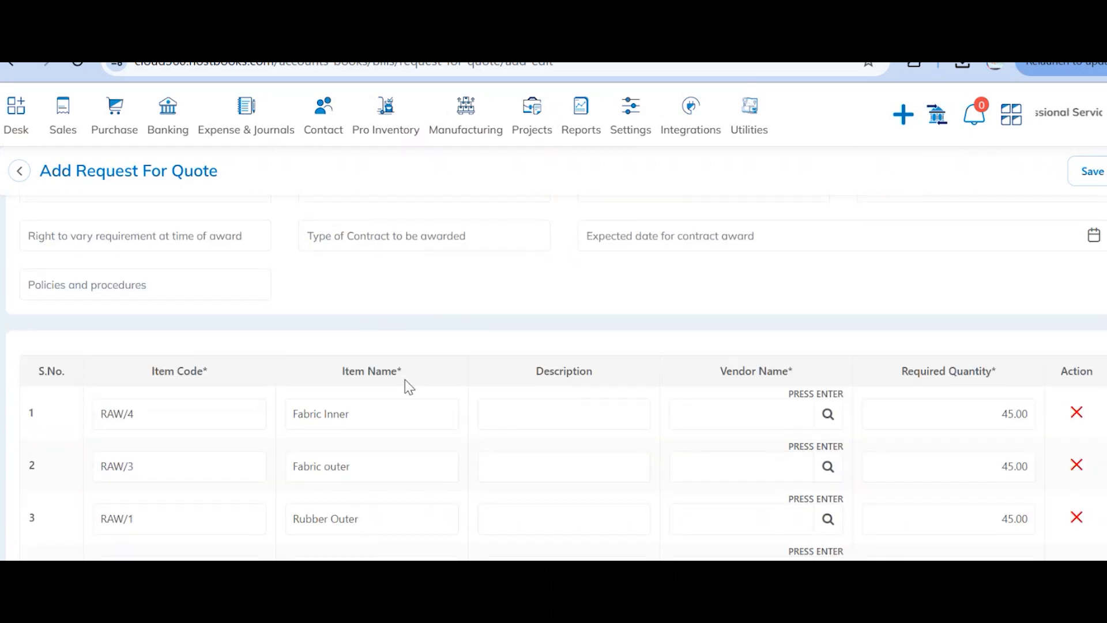
{"action": "scroll", "coordinate": [409, 386], "scroll_direction": "down", "scroll_amount": 3}
{"action": "scroll", "coordinate": [405, 387], "scroll_direction": "up", "scroll_amount": 2}
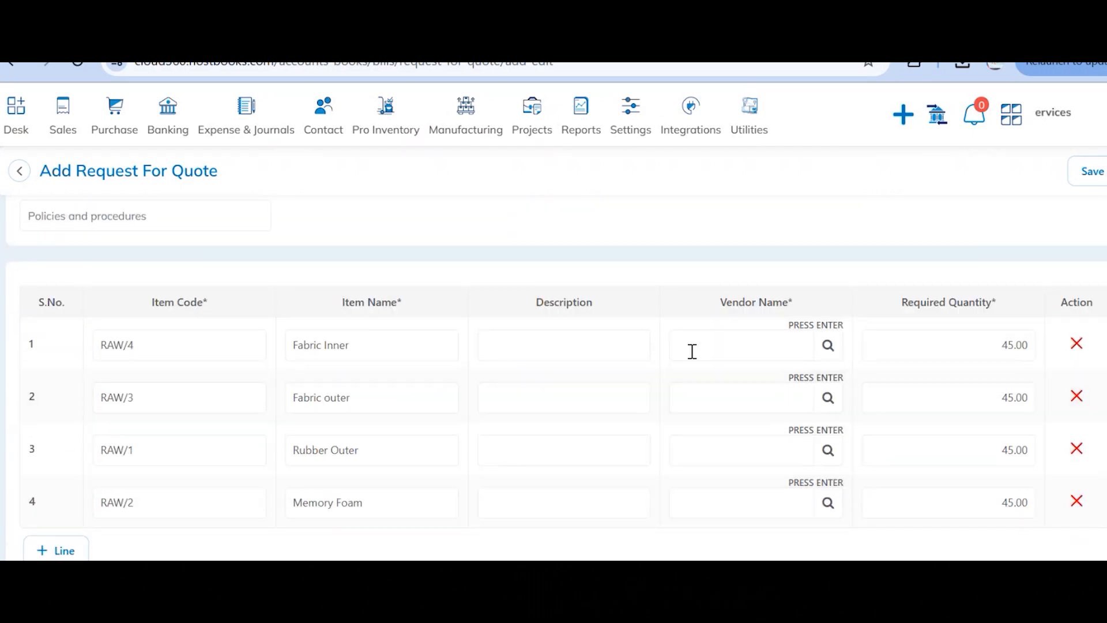
{"action": "left_click", "coordinate": [696, 349]}
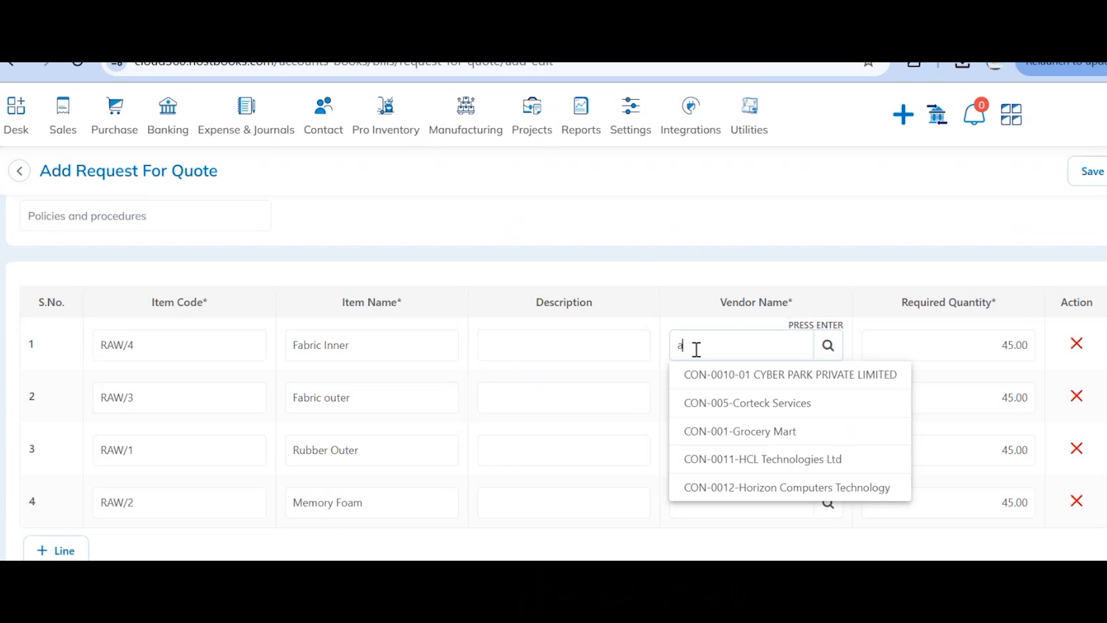
{"action": "left_click", "coordinate": [704, 374]}
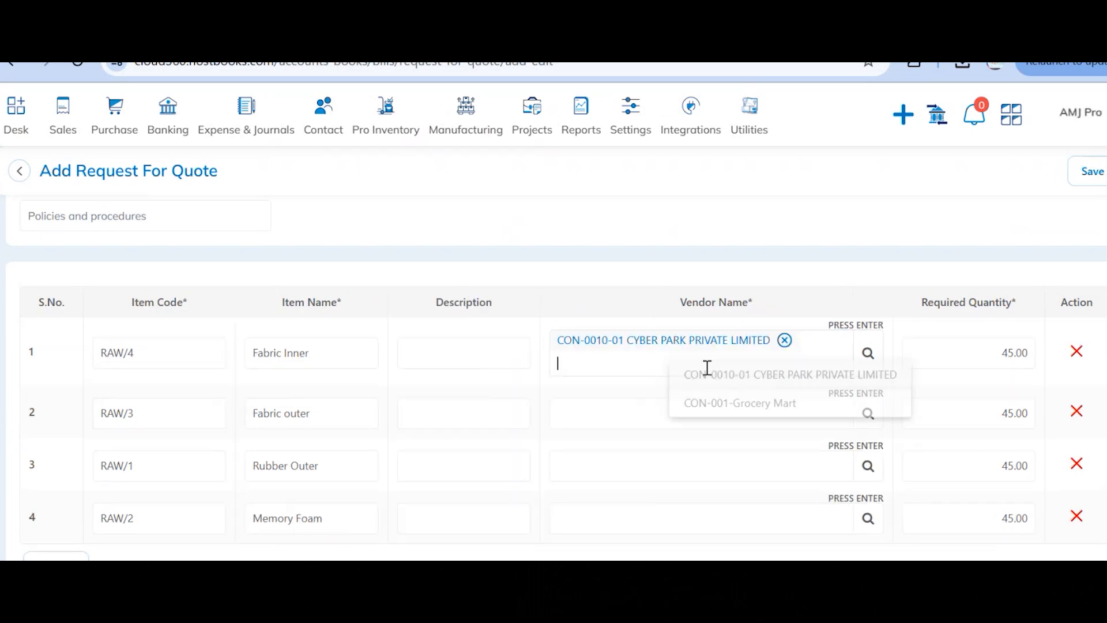
{"action": "type", "text": "a"}
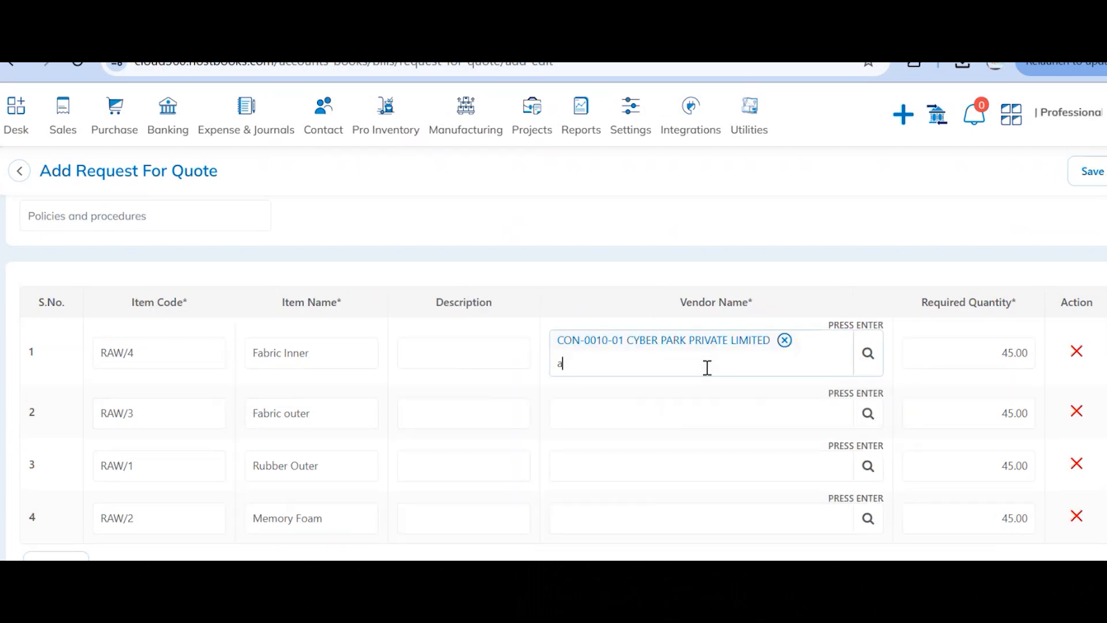
{"action": "left_click", "coordinate": [699, 422]}
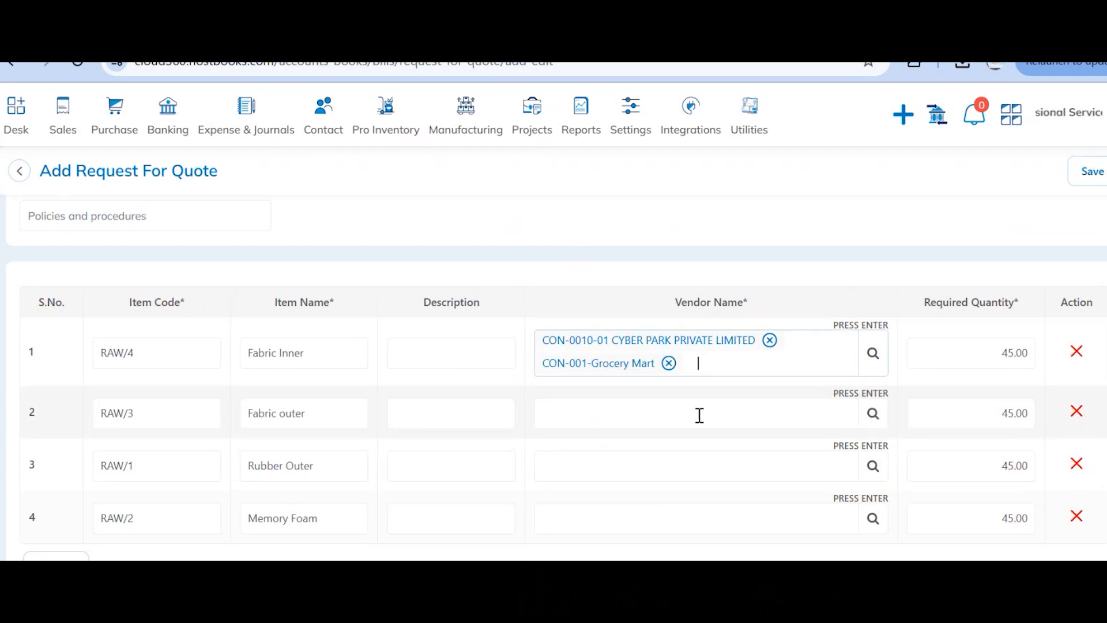
{"action": "scroll", "coordinate": [558, 440], "scroll_direction": "down", "scroll_amount": 2}
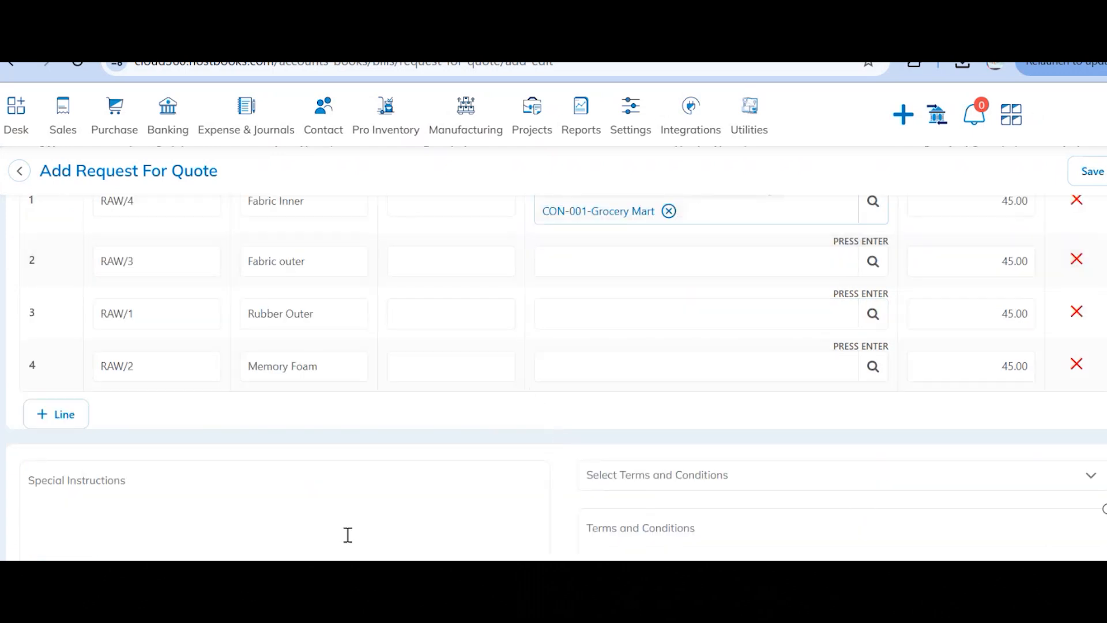
- Leave the new RFQ without saving and open the existing request RFQ/24-25/3 for viewing
{"action": "left_click", "coordinate": [19, 171]}
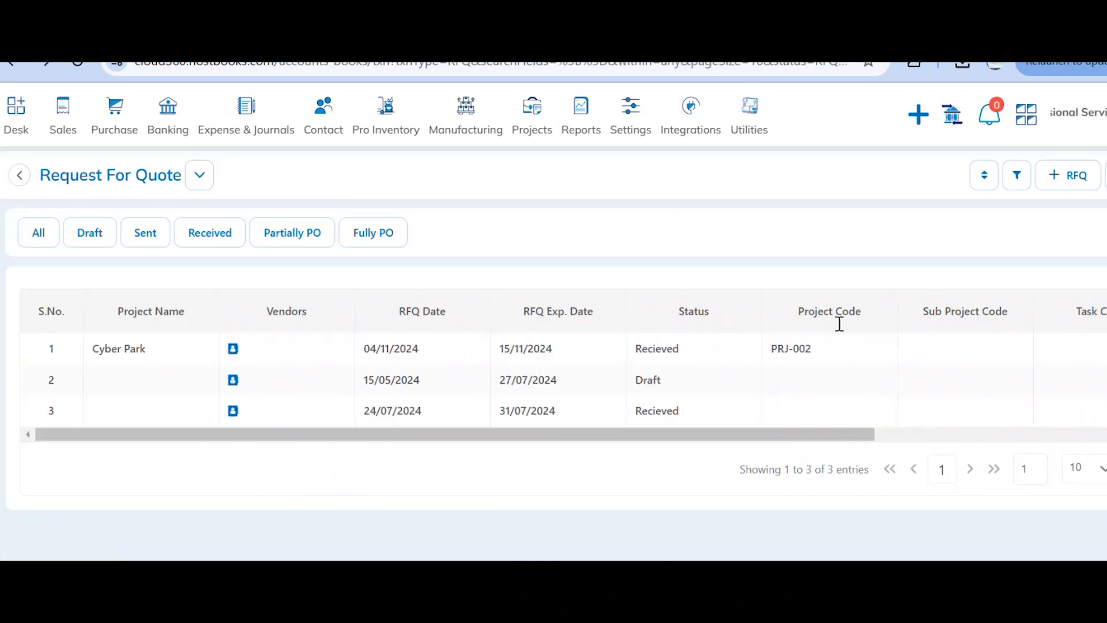
{"action": "scroll", "coordinate": [905, 379], "scroll_direction": "right", "scroll_amount": 5}
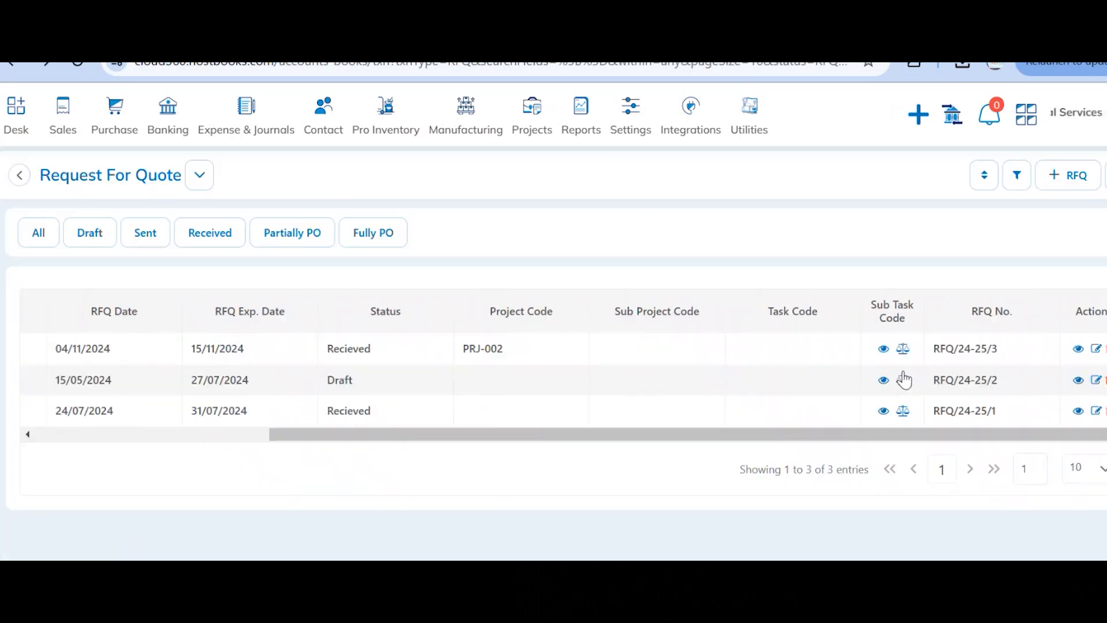
{"action": "left_click", "coordinate": [882, 349]}
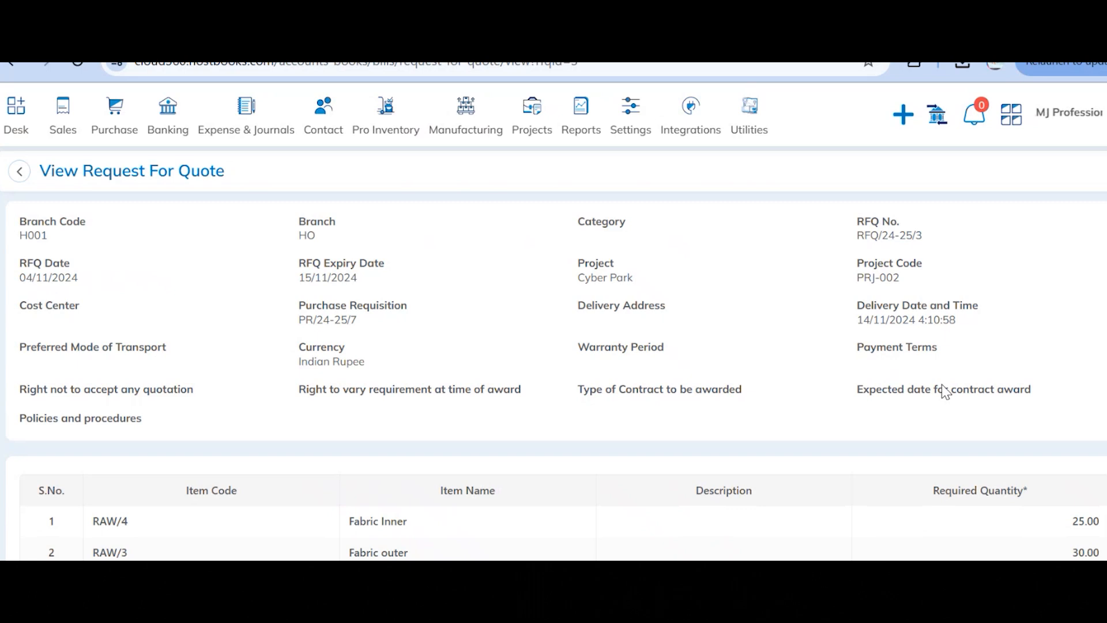
- Open the Corteck Services response to request RFQ/24-25/3 and dismiss the template notice
{"action": "scroll", "coordinate": [945, 392], "scroll_direction": "down", "scroll_amount": 10}
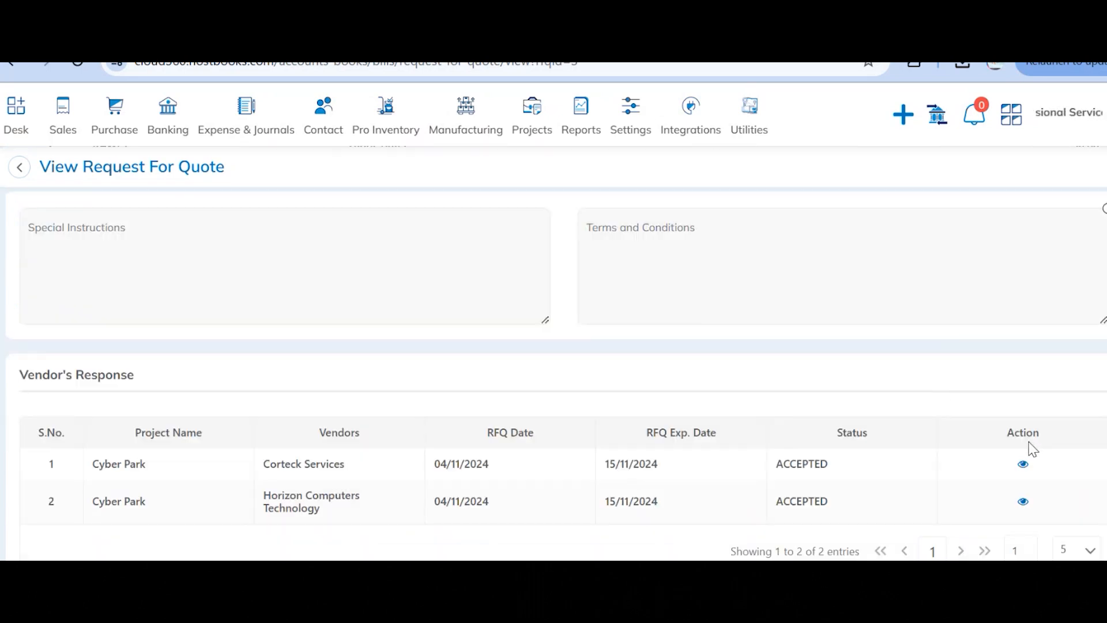
{"action": "scroll", "coordinate": [1033, 449], "scroll_direction": "up", "scroll_amount": 6}
{"action": "scroll", "coordinate": [1033, 449], "scroll_direction": "down", "scroll_amount": 5}
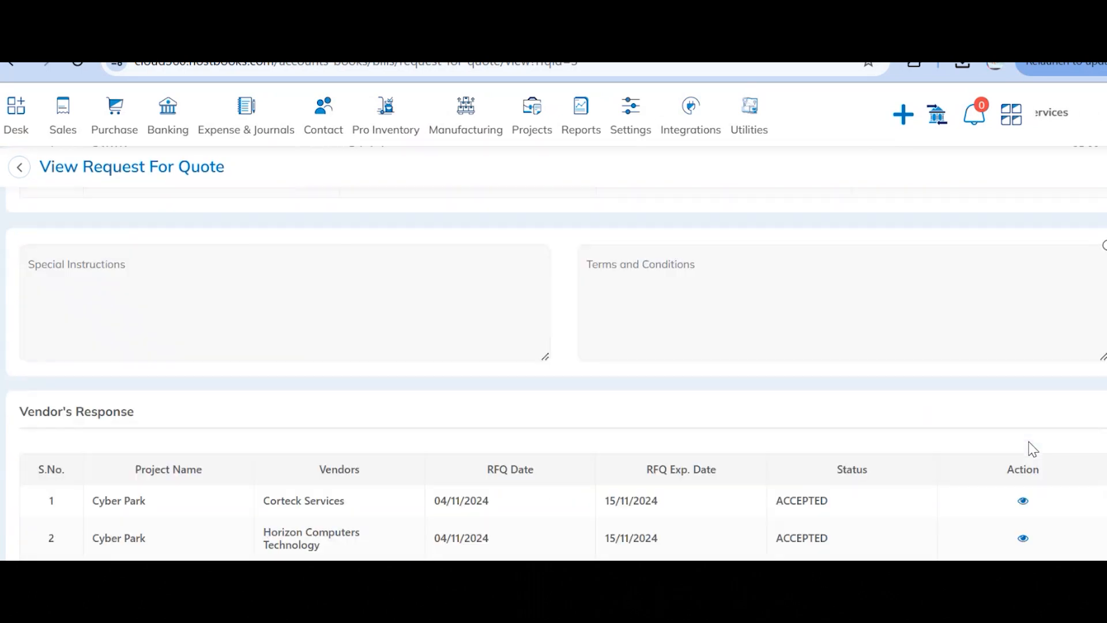
{"action": "left_click", "coordinate": [1024, 499]}
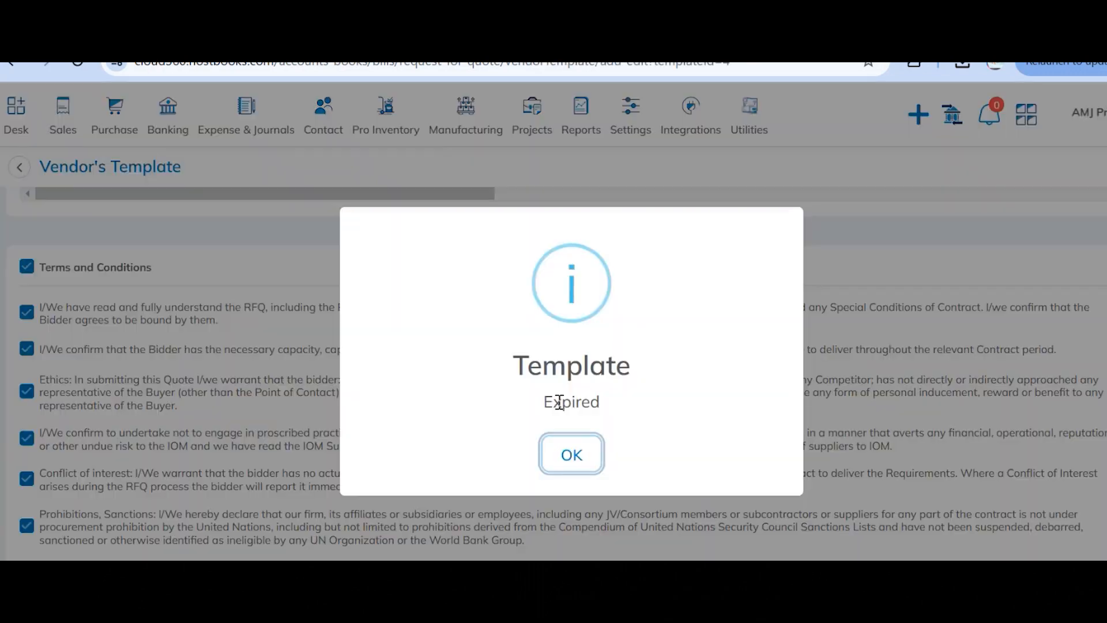
{"action": "left_click", "coordinate": [565, 444]}
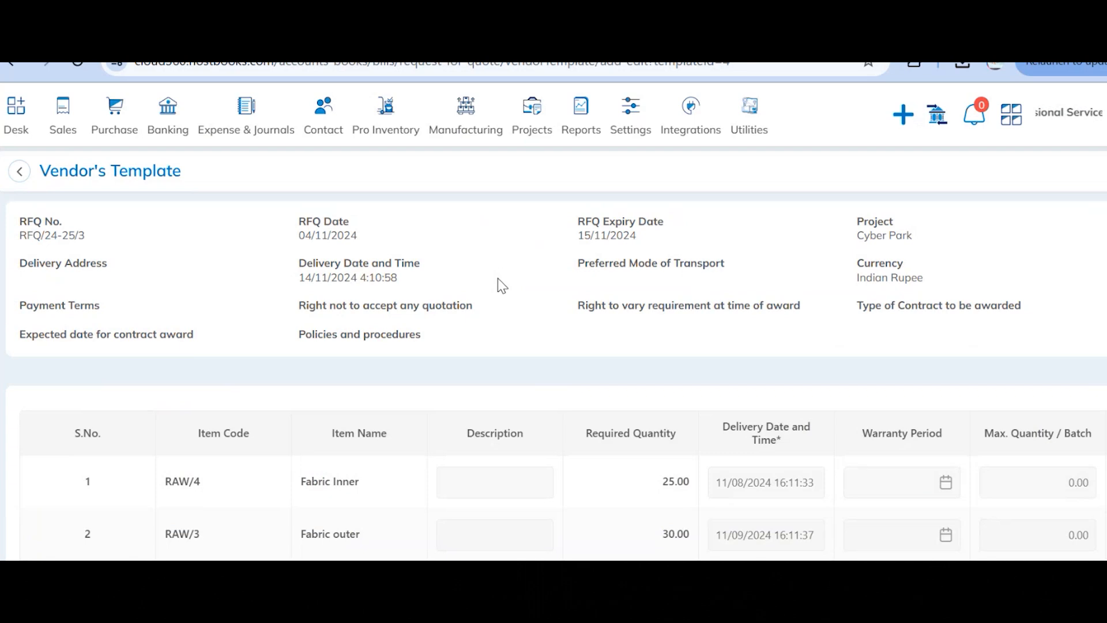
- Examine the delivery dates, offered quantities, quoted rates and taxable values for the Fabric Inner and Fabric outer lines in the vendor's template
{"action": "scroll", "coordinate": [497, 278], "scroll_direction": "down", "scroll_amount": 3}
{"action": "scroll", "coordinate": [497, 278], "scroll_direction": "up", "scroll_amount": 1}
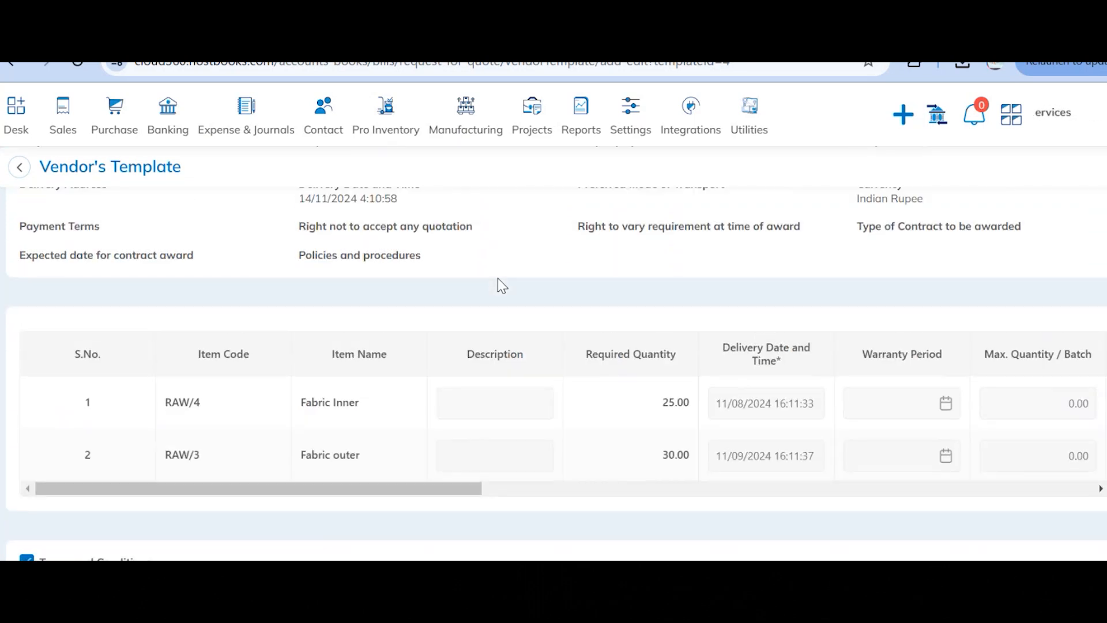
{"action": "scroll", "coordinate": [608, 369], "scroll_direction": "right", "scroll_amount": 4}
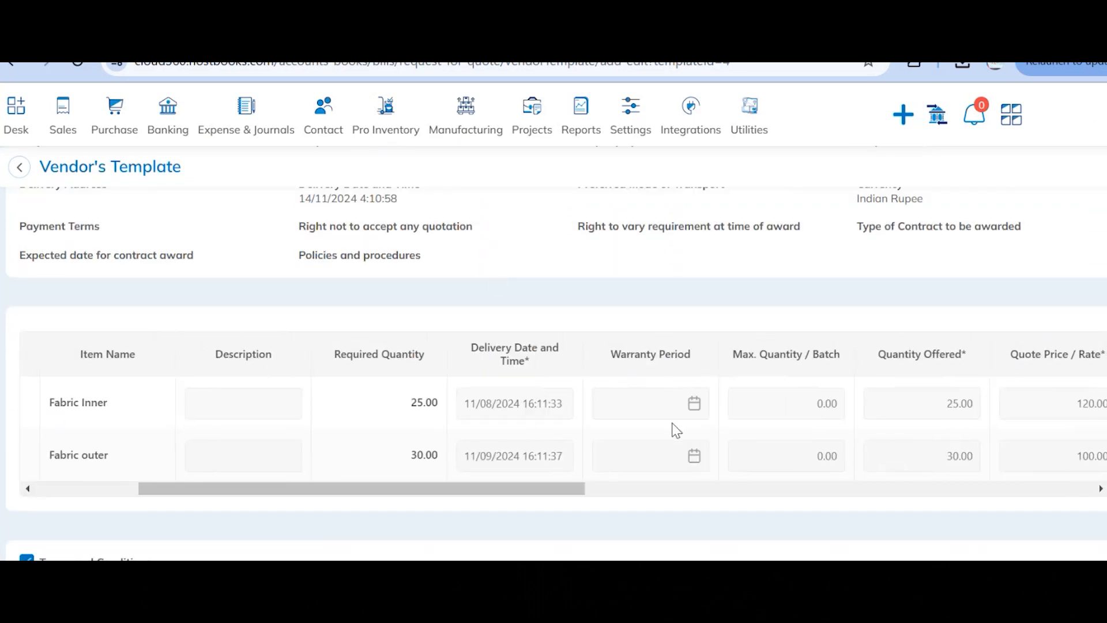
{"action": "scroll", "coordinate": [674, 430], "scroll_direction": "right", "scroll_amount": 3}
{"action": "scroll", "coordinate": [675, 430], "scroll_direction": "right", "scroll_amount": 2}
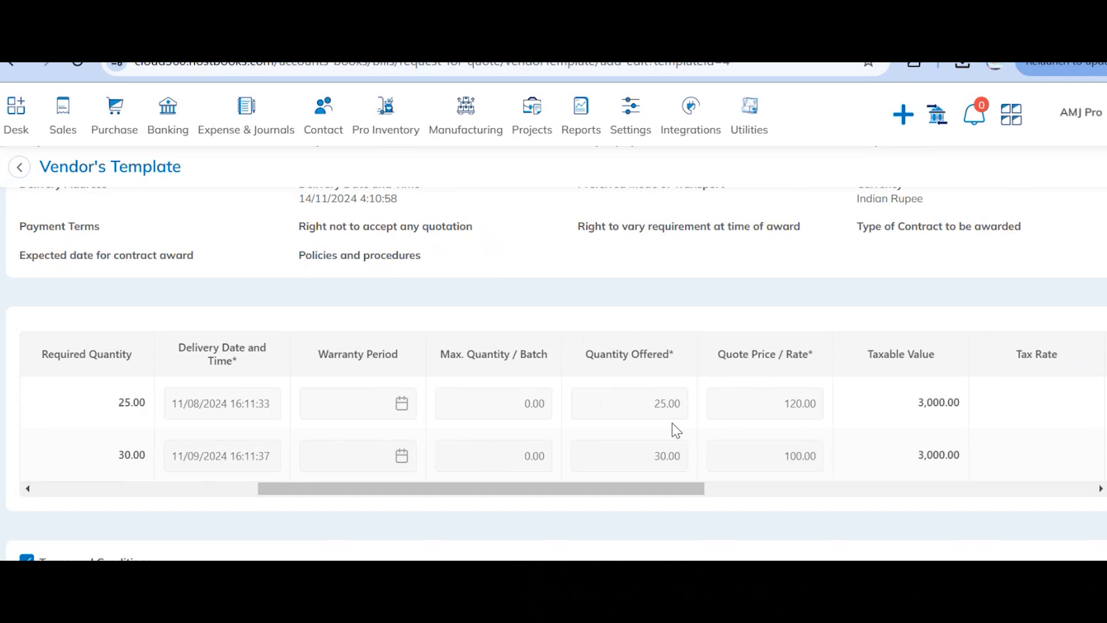
{"action": "scroll", "coordinate": [674, 430], "scroll_direction": "right", "scroll_amount": 6}
{"action": "scroll", "coordinate": [531, 301], "scroll_direction": "up", "scroll_amount": 2}
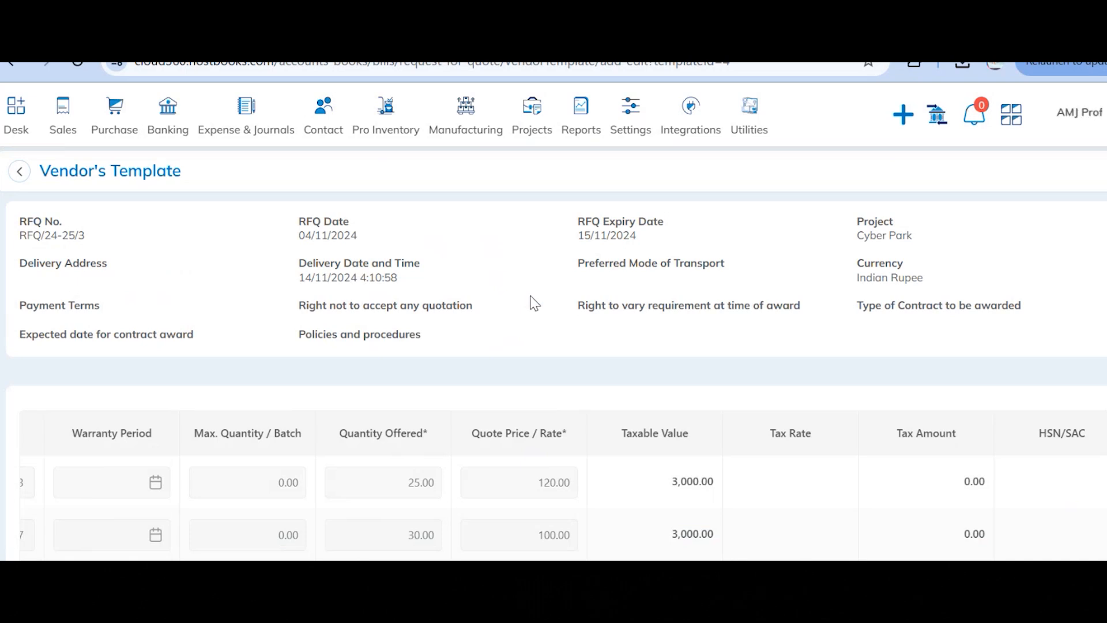
- Return to the request for quote and check the response status of each vendor
{"action": "left_click", "coordinate": [14, 172]}
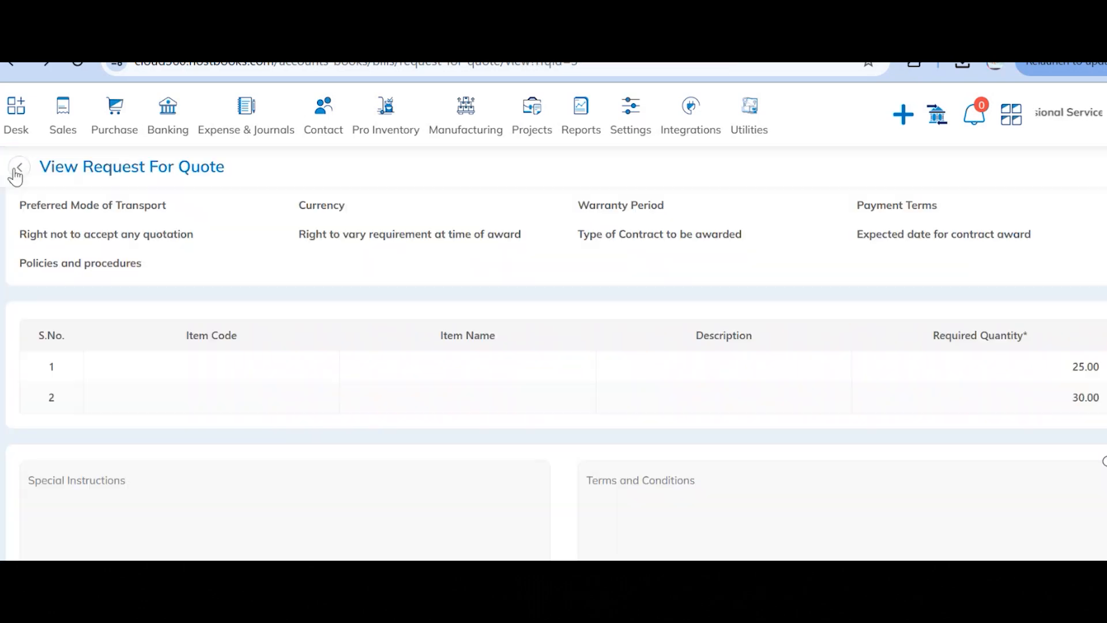
{"action": "scroll", "coordinate": [589, 437], "scroll_direction": "down", "scroll_amount": 4}
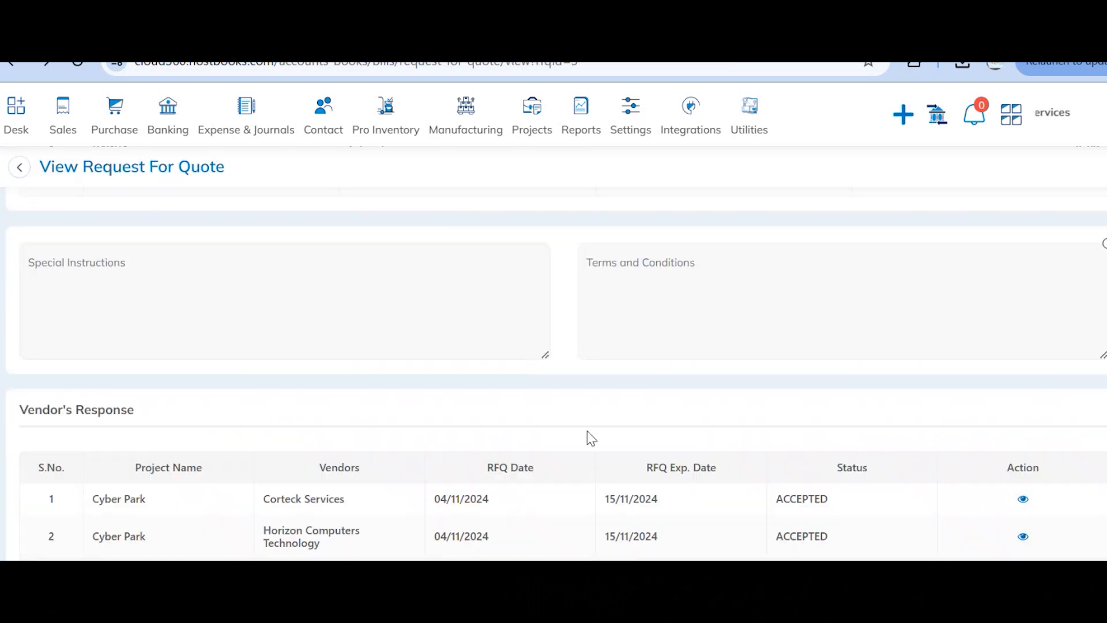
{"action": "scroll", "coordinate": [587, 430], "scroll_direction": "down", "scroll_amount": 1}
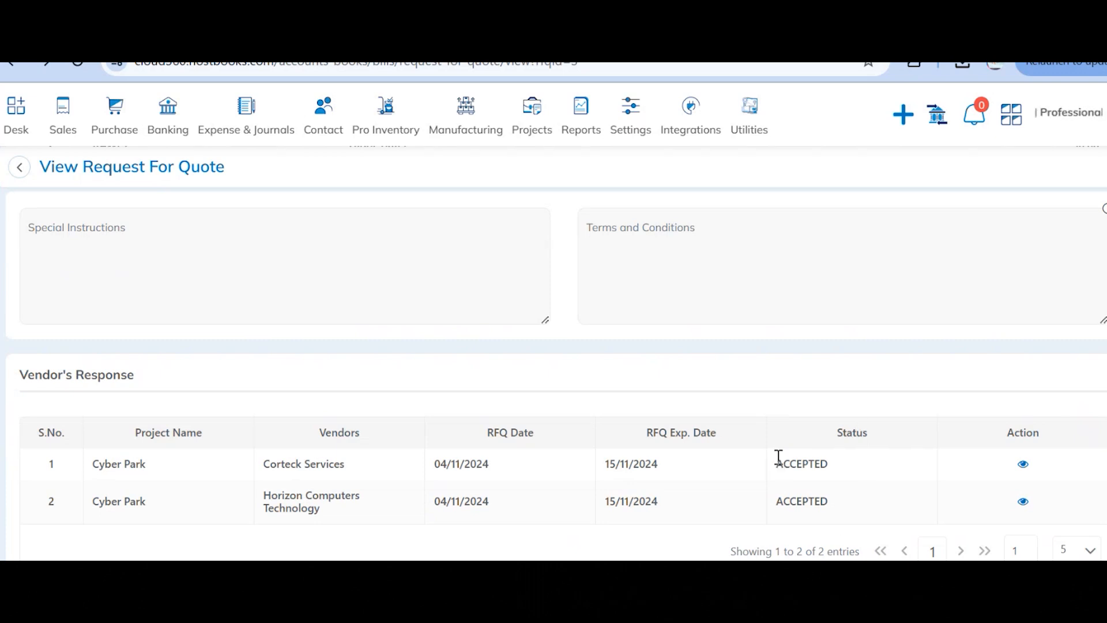
{"action": "scroll", "coordinate": [288, 311], "scroll_direction": "up", "scroll_amount": 5}
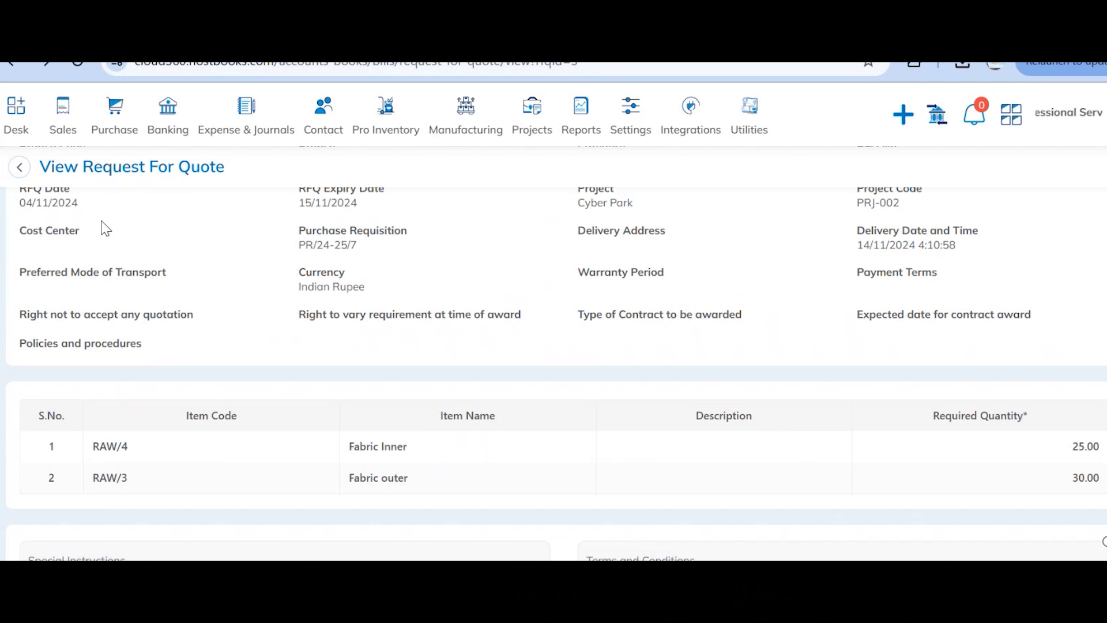
- Go back to the request list and open the vendor rating comparison for RFQ/24-25/3
{"action": "left_click", "coordinate": [19, 168]}
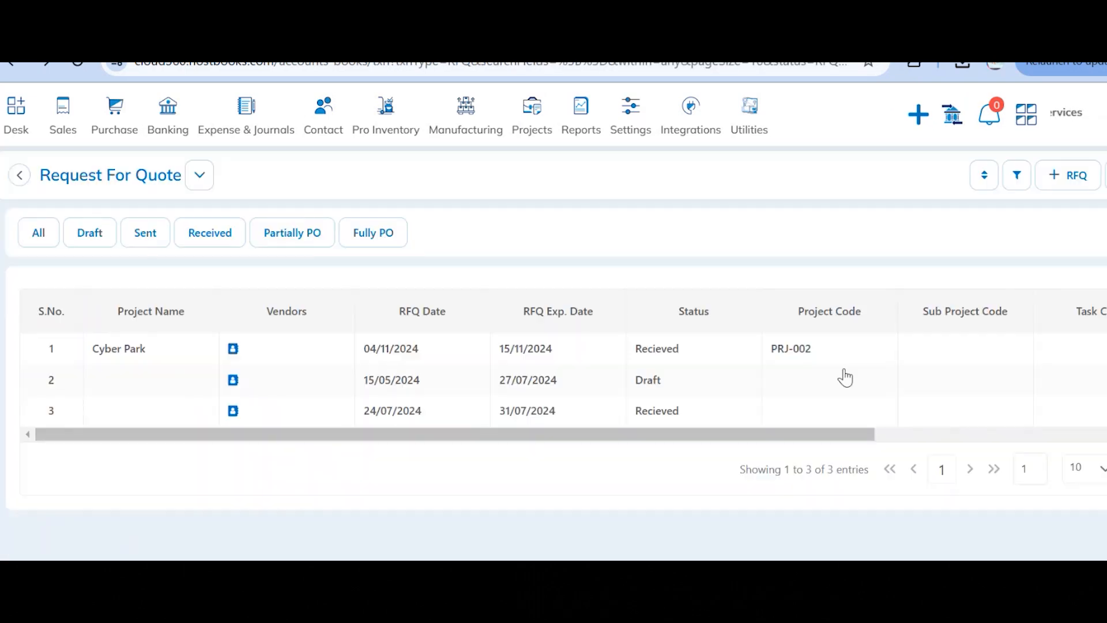
{"action": "scroll", "coordinate": [845, 377], "scroll_direction": "right", "scroll_amount": 5}
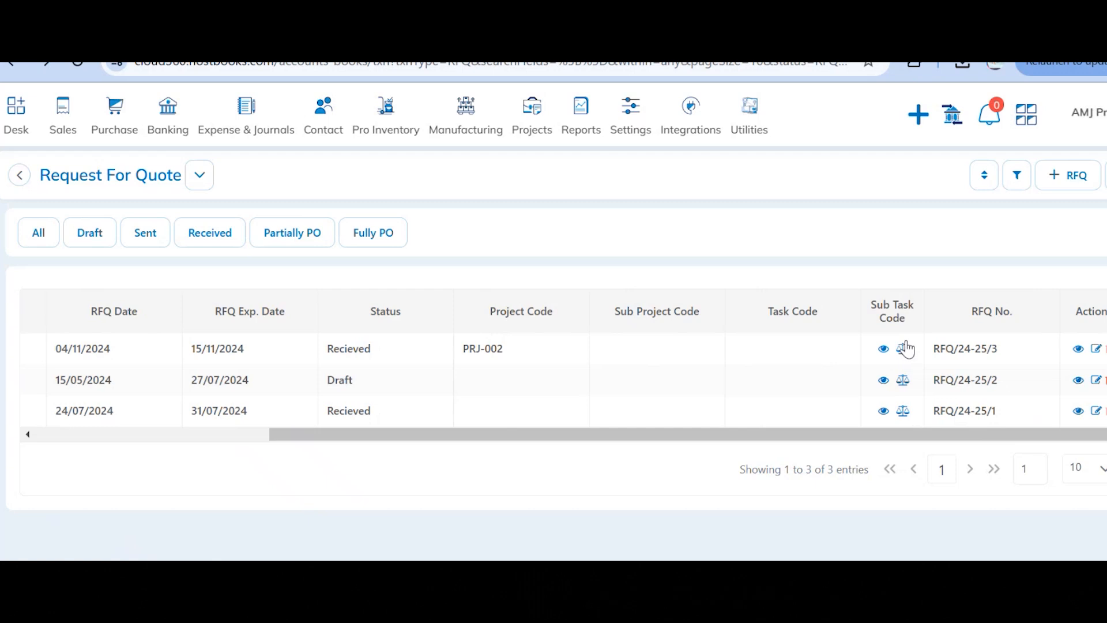
{"action": "left_click", "coordinate": [903, 350]}
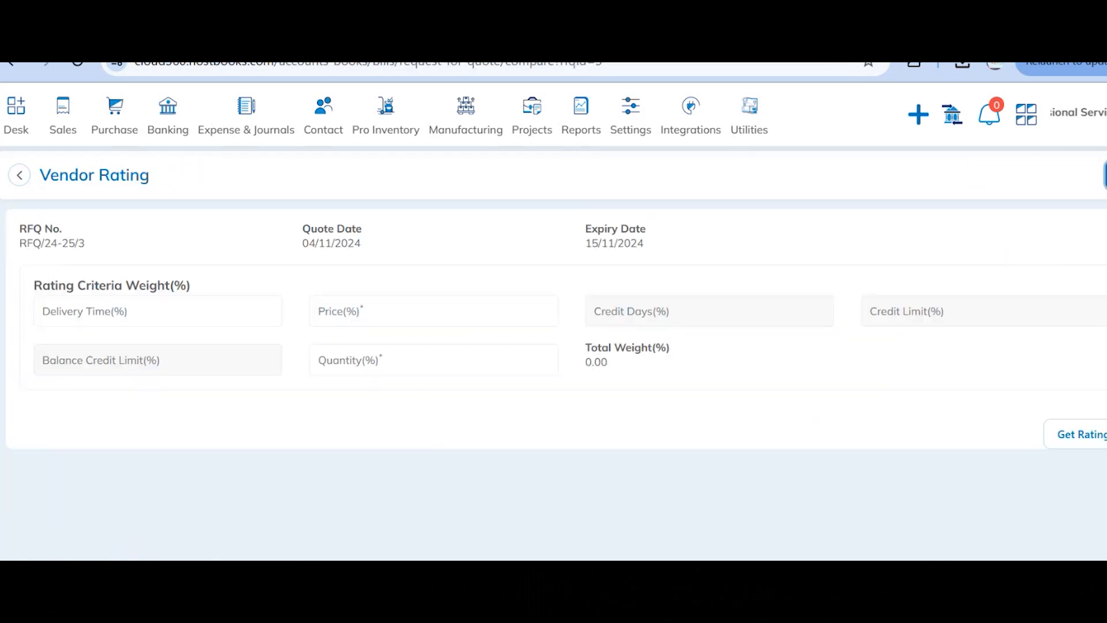
- Exclude Delivery Time and Quantity from the rating parameters, keeping only Price
{"action": "left_click", "coordinate": [1104, 174]}
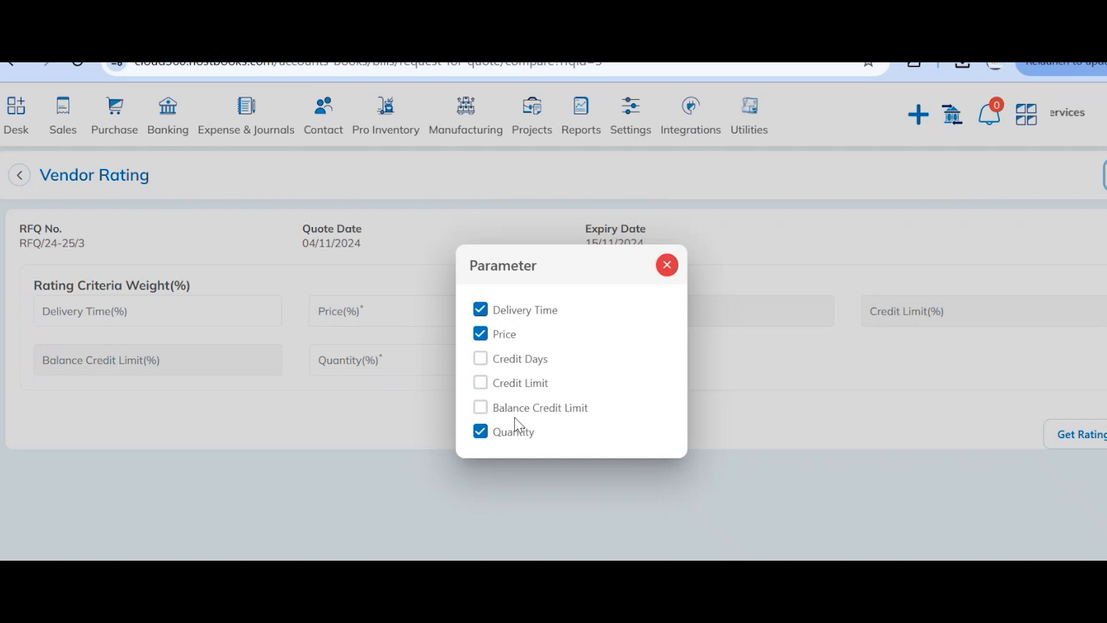
{"action": "left_click", "coordinate": [495, 312]}
{"action": "left_click", "coordinate": [489, 438]}
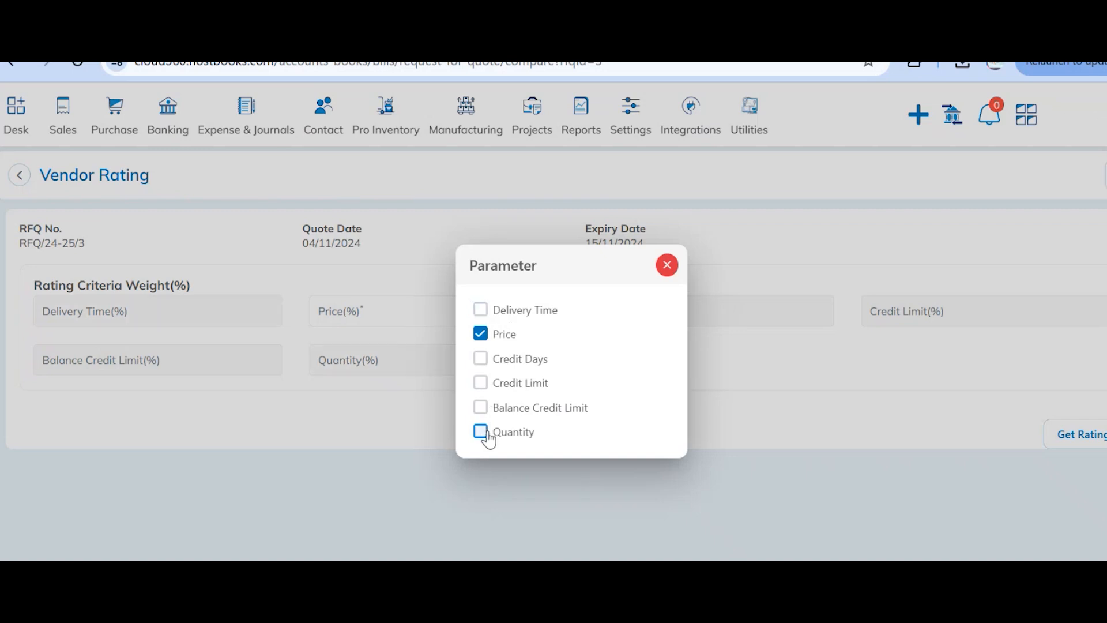
{"action": "left_click", "coordinate": [667, 267]}
- Set the Price weight to 100% and generate the vendor ratings for the requested items
{"action": "left_click", "coordinate": [417, 321]}
{"action": "type", "text": "100.00"}
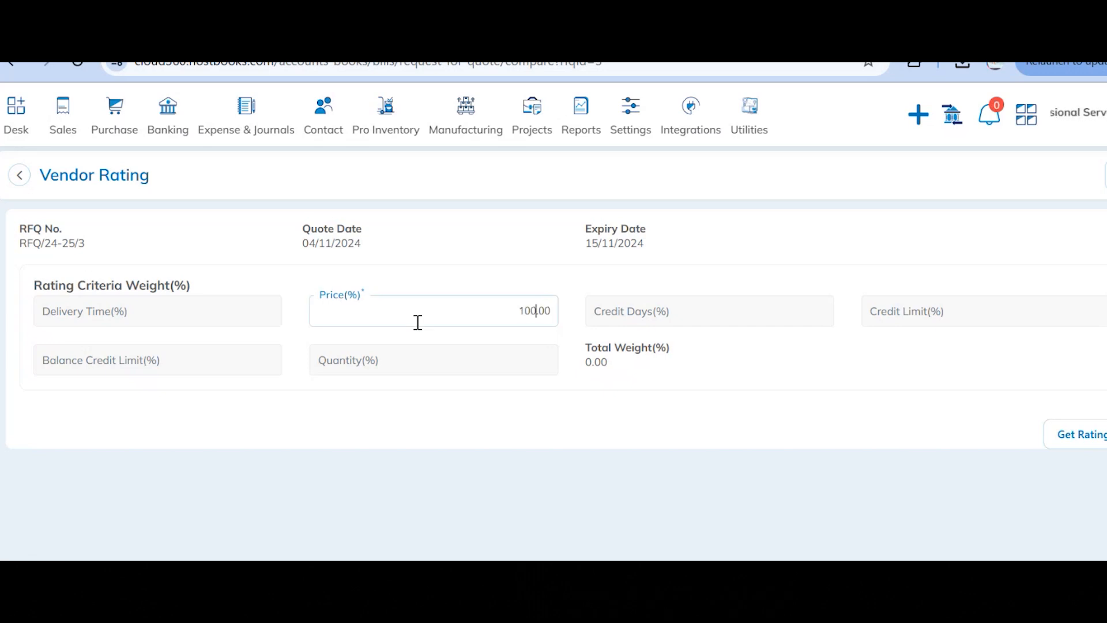
{"action": "left_click", "coordinate": [1078, 438]}
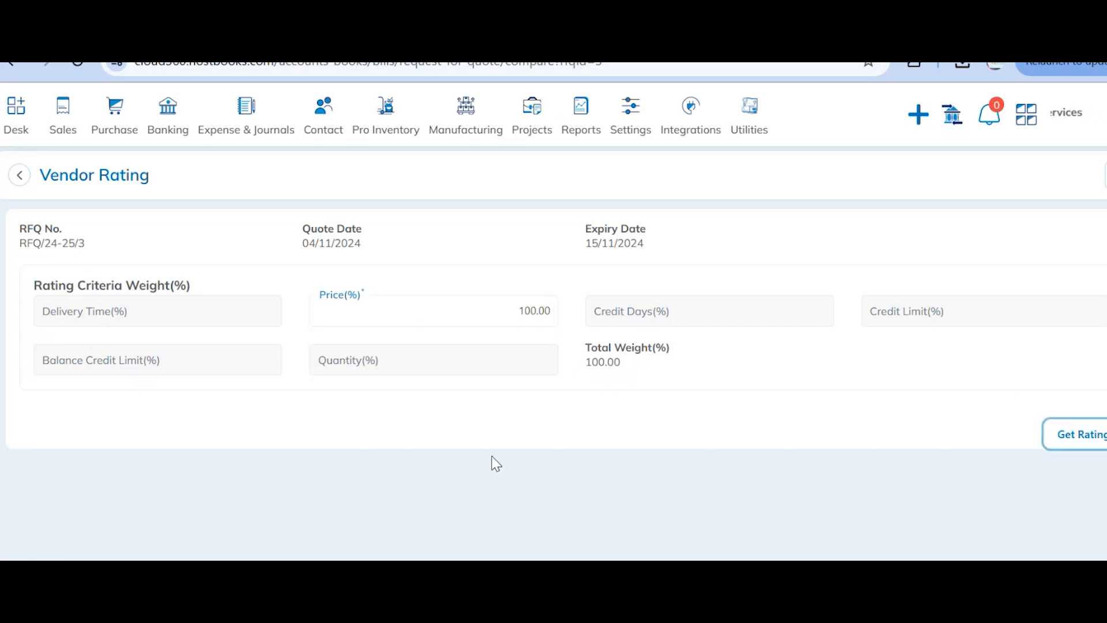
{"action": "scroll", "coordinate": [494, 462], "scroll_direction": "down", "scroll_amount": 3}
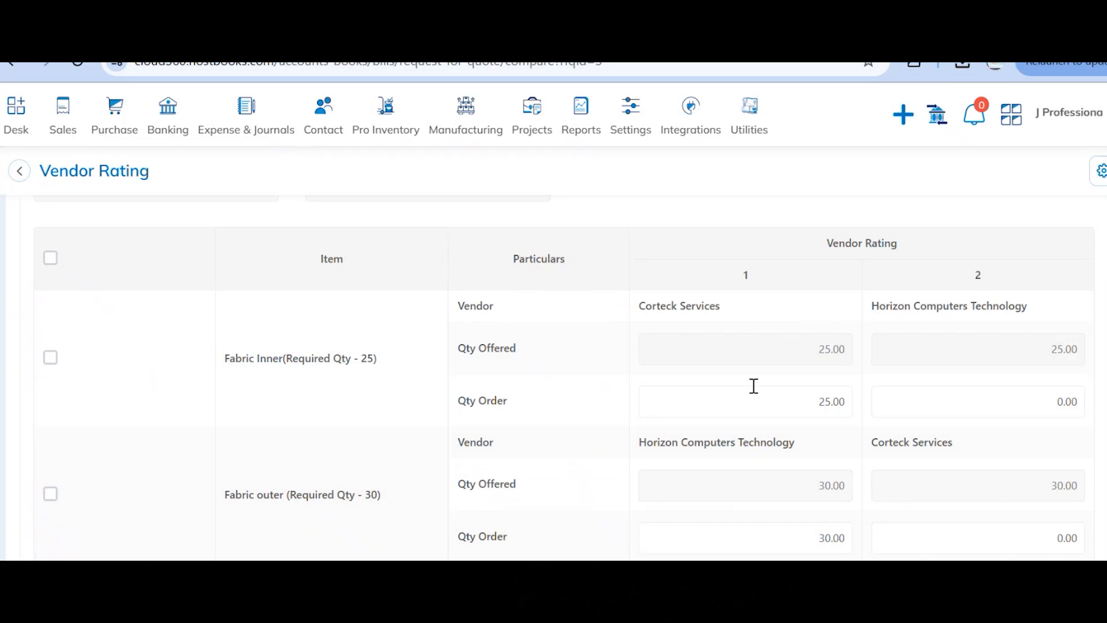
- Select the Fabric Inner item in the vendor rating table and review the order quantities per vendor
{"action": "left_click", "coordinate": [51, 358]}
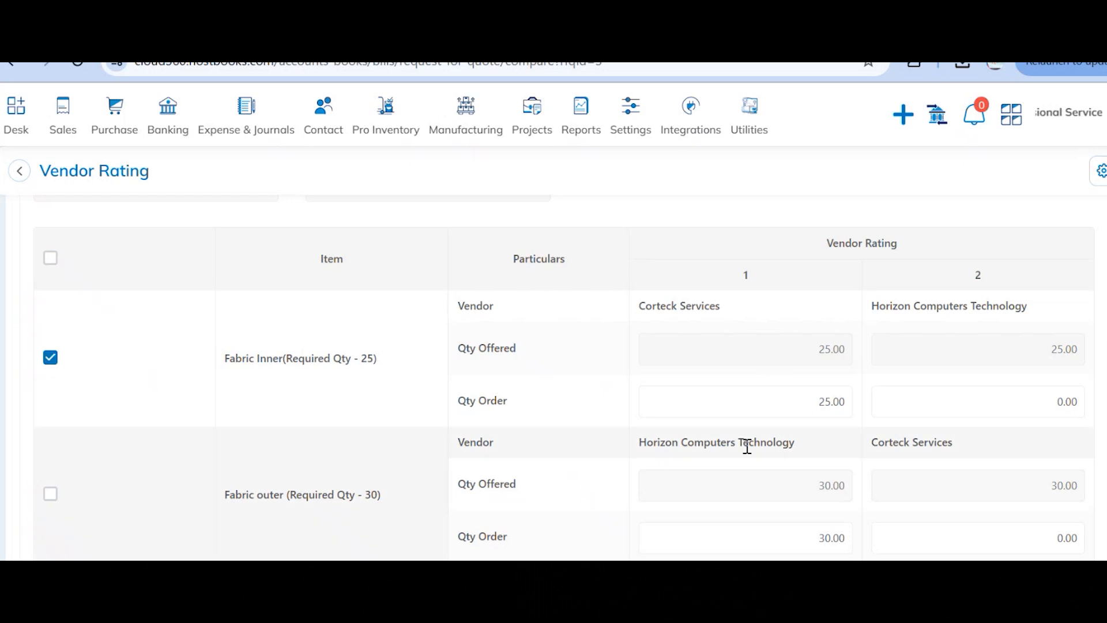
{"action": "scroll", "coordinate": [746, 446], "scroll_direction": "down", "scroll_amount": 1}
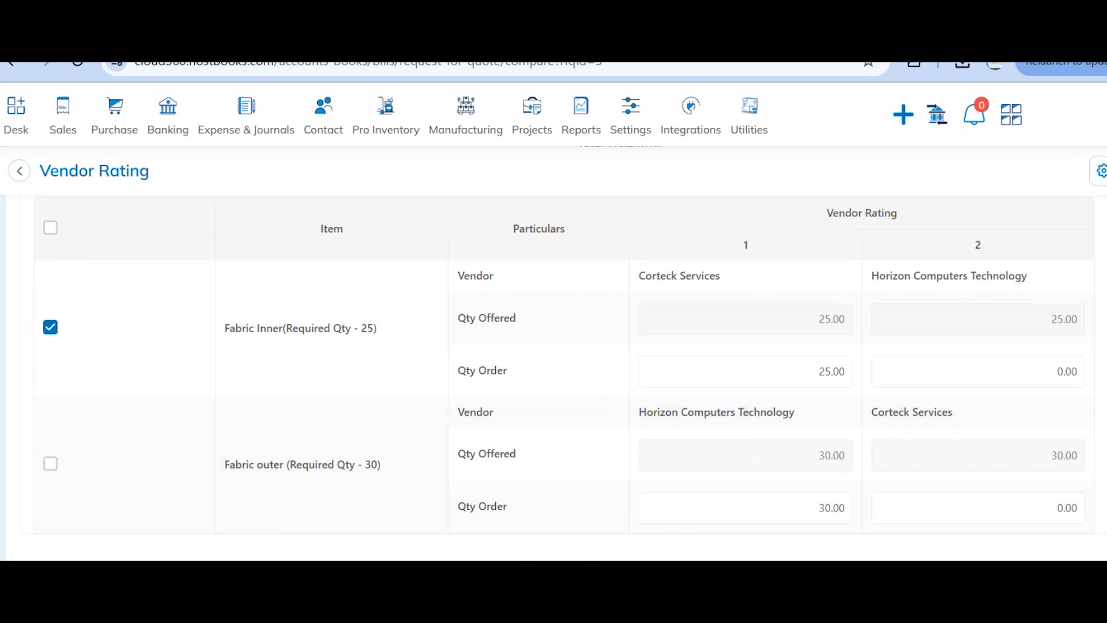
{"action": "scroll", "coordinate": [646, 399], "scroll_direction": "up", "scroll_amount": 4}
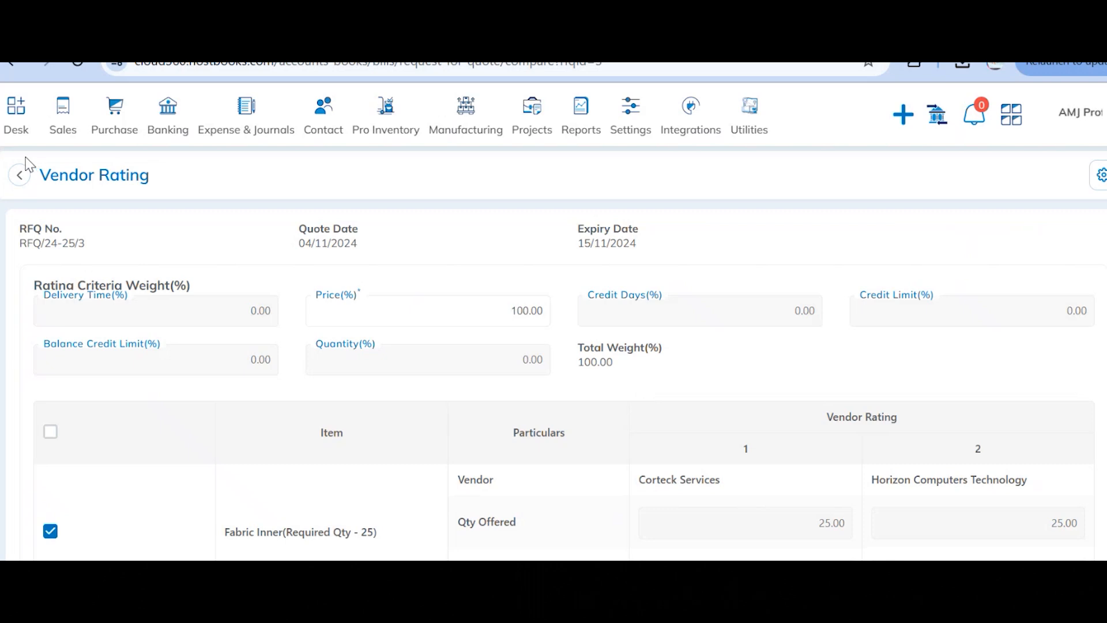
- Go to the standard purchase orders and open the approved Corteck Services order PO09 to review its details
{"action": "left_click", "coordinate": [114, 115]}
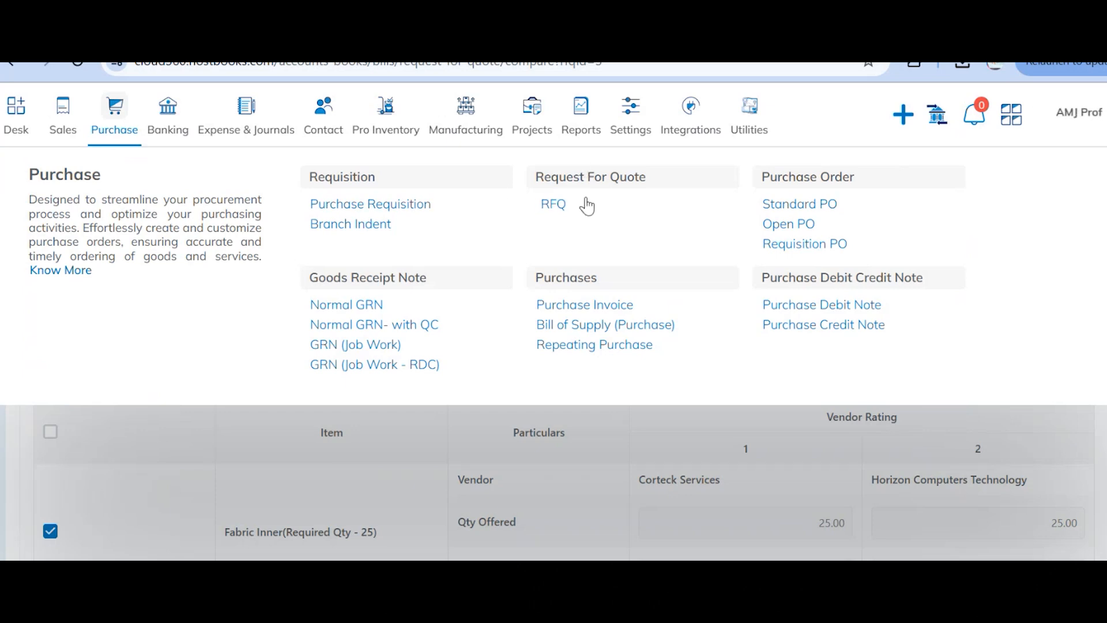
{"action": "left_click", "coordinate": [825, 208]}
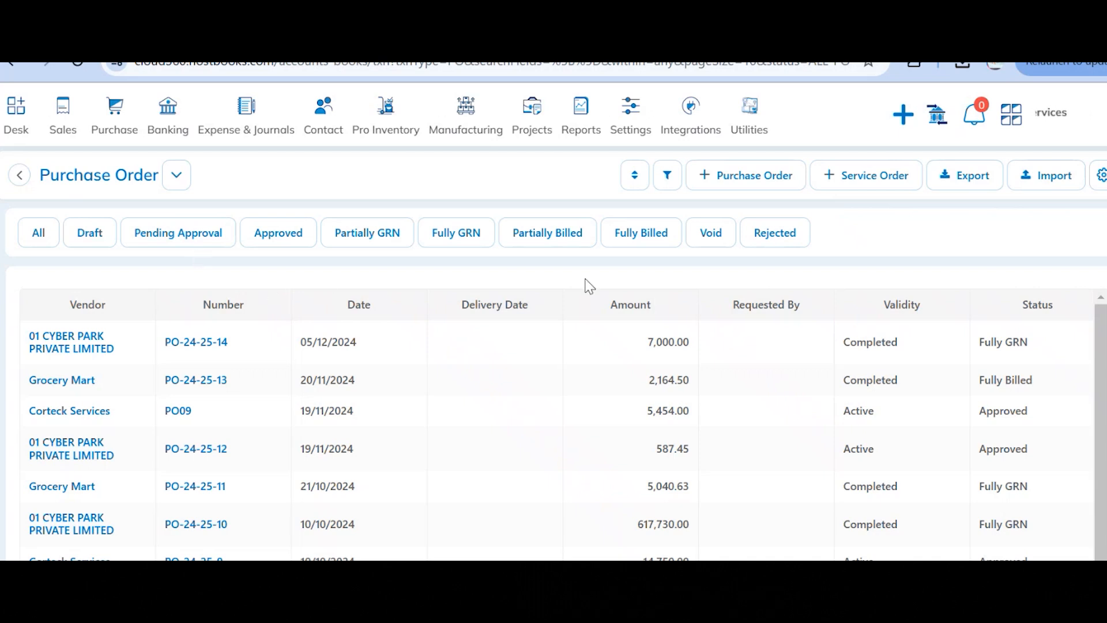
{"action": "left_click", "coordinate": [629, 246]}
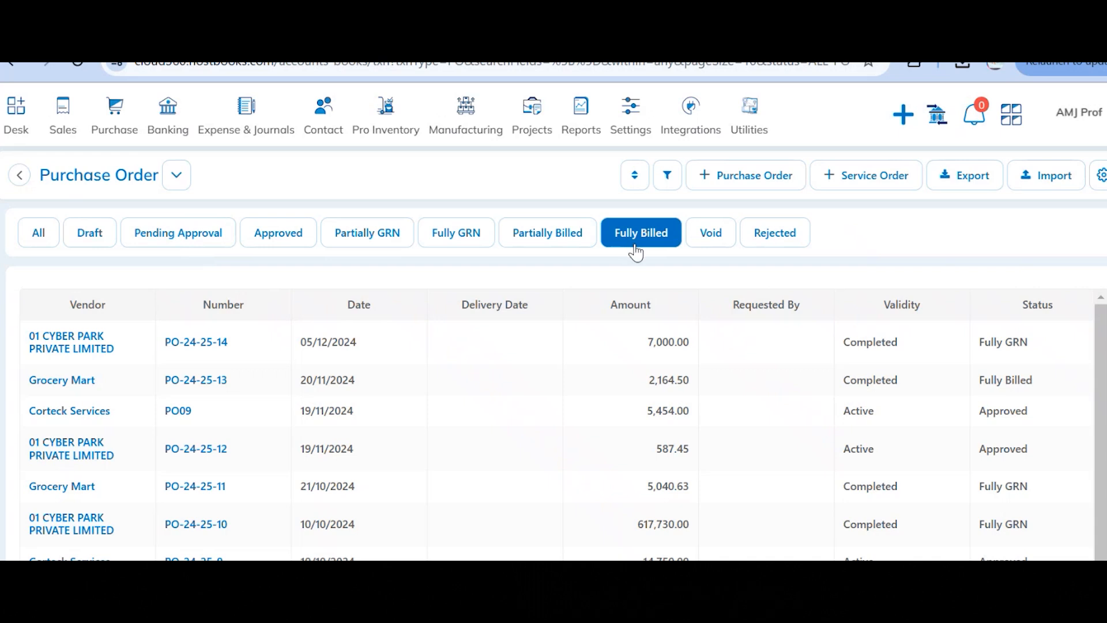
{"action": "left_click", "coordinate": [635, 414]}
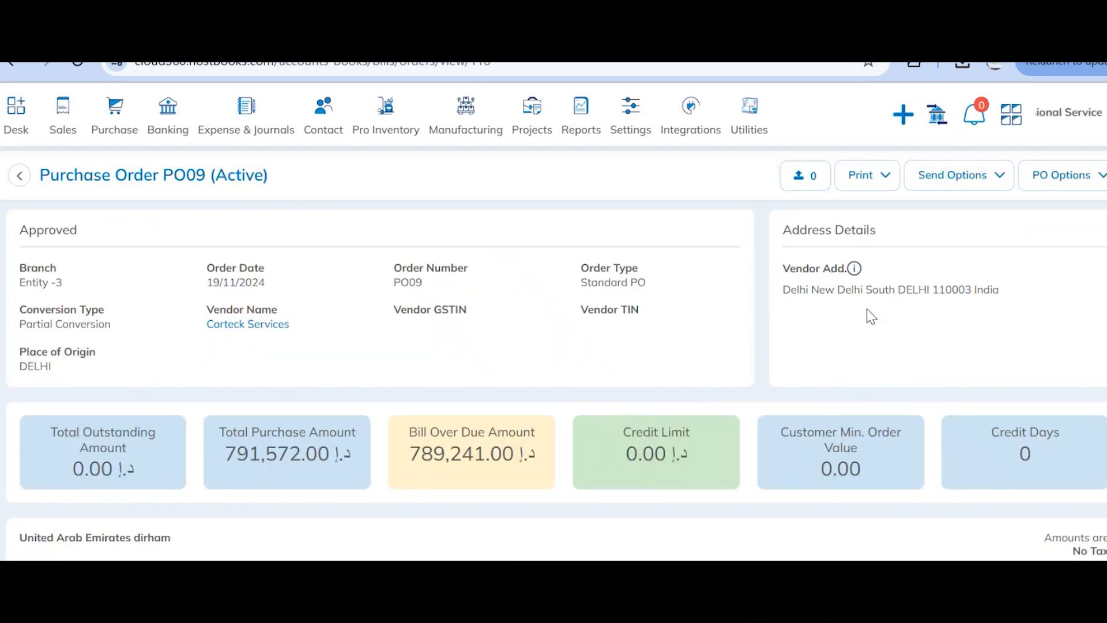
{"action": "scroll", "coordinate": [934, 303], "scroll_direction": "down", "scroll_amount": 4}
{"action": "scroll", "coordinate": [938, 307], "scroll_direction": "up", "scroll_amount": 5}
- Start a goods receipt note from purchase order PO09 and check the Fabric outer line it brings in
{"action": "left_click", "coordinate": [1068, 181]}
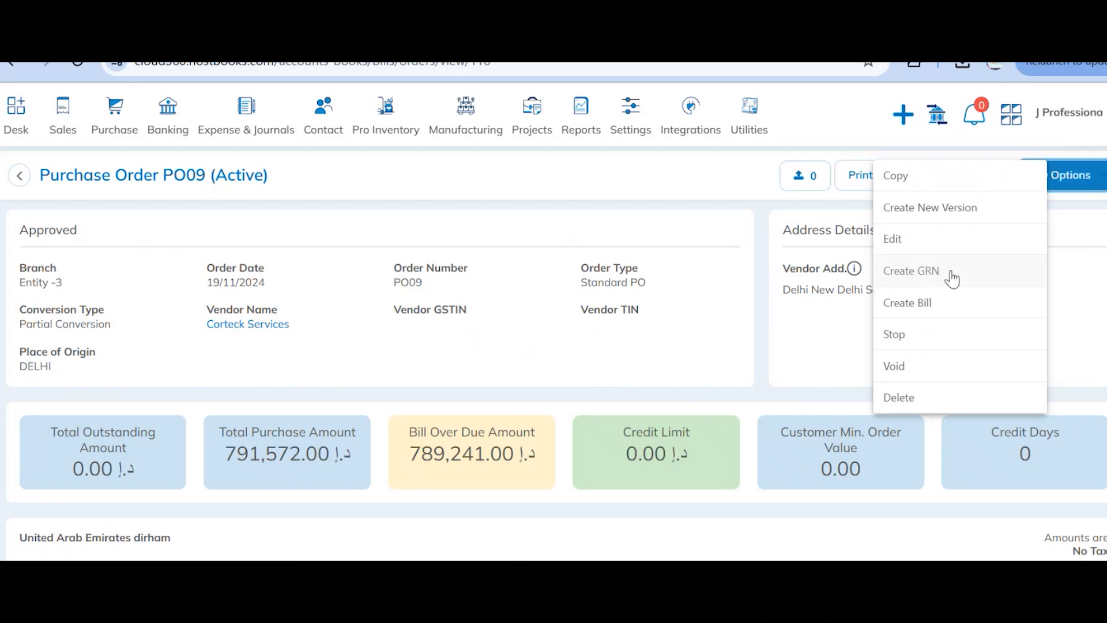
{"action": "left_click", "coordinate": [917, 276]}
{"action": "left_click", "coordinate": [612, 476]}
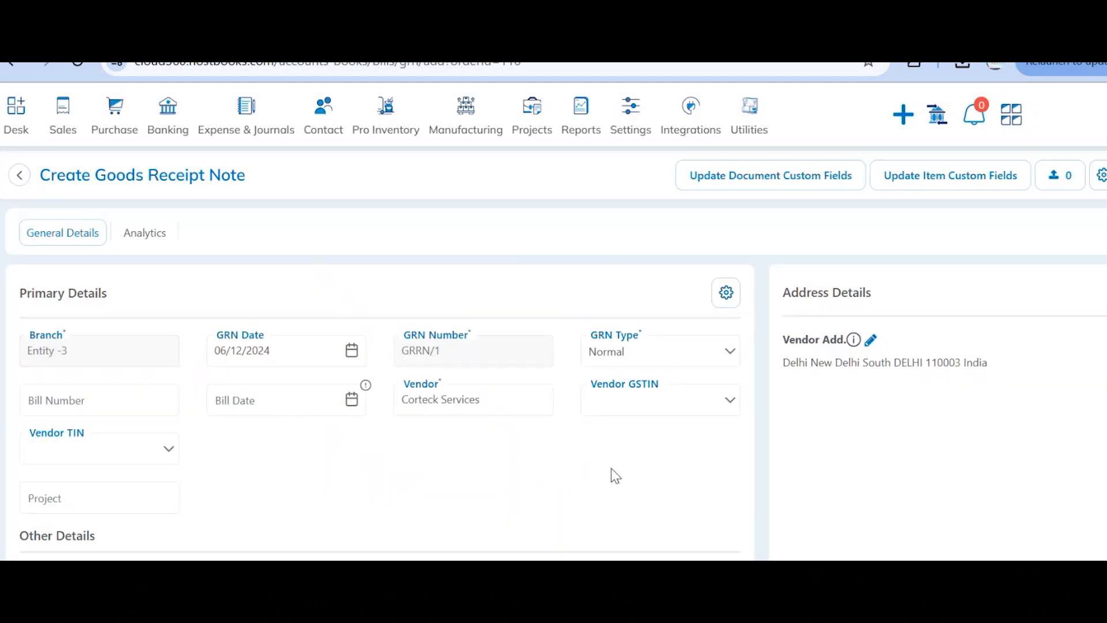
{"action": "scroll", "coordinate": [611, 468], "scroll_direction": "down", "scroll_amount": 8}
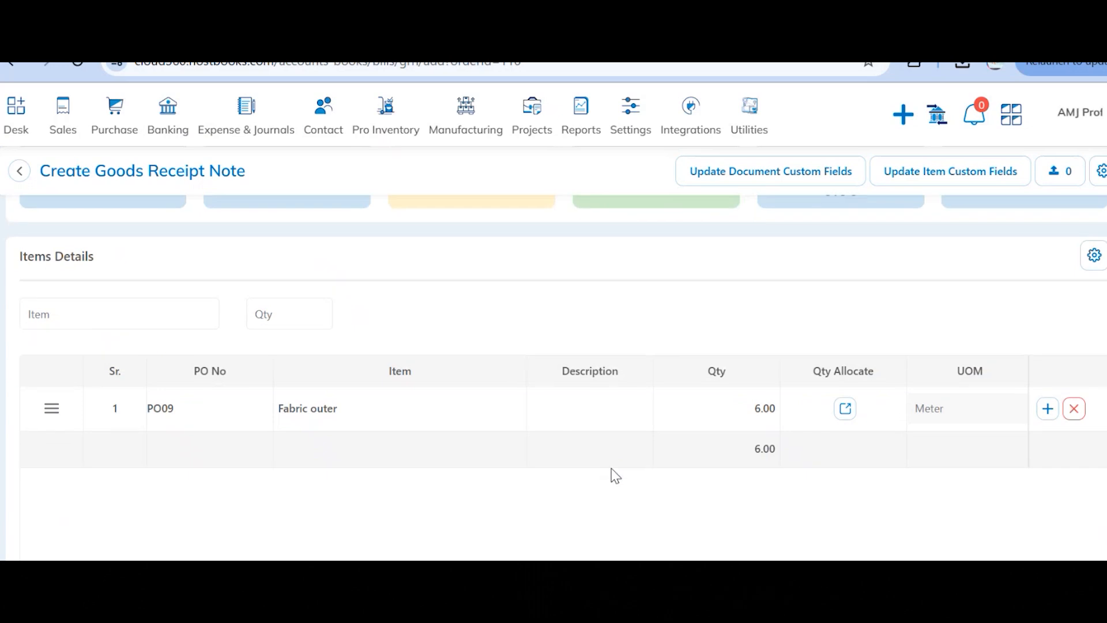
{"action": "scroll", "coordinate": [639, 433], "scroll_direction": "down", "scroll_amount": 4}
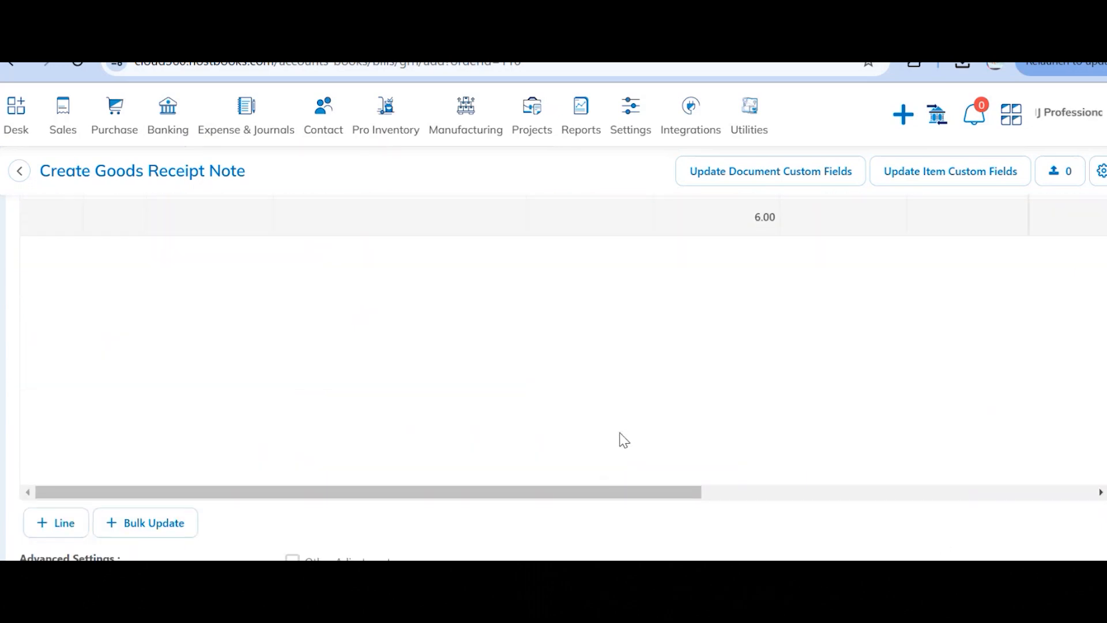
- Show the approval options of the goods receipt note, and leave it without saving
{"action": "left_click", "coordinate": [1038, 596]}
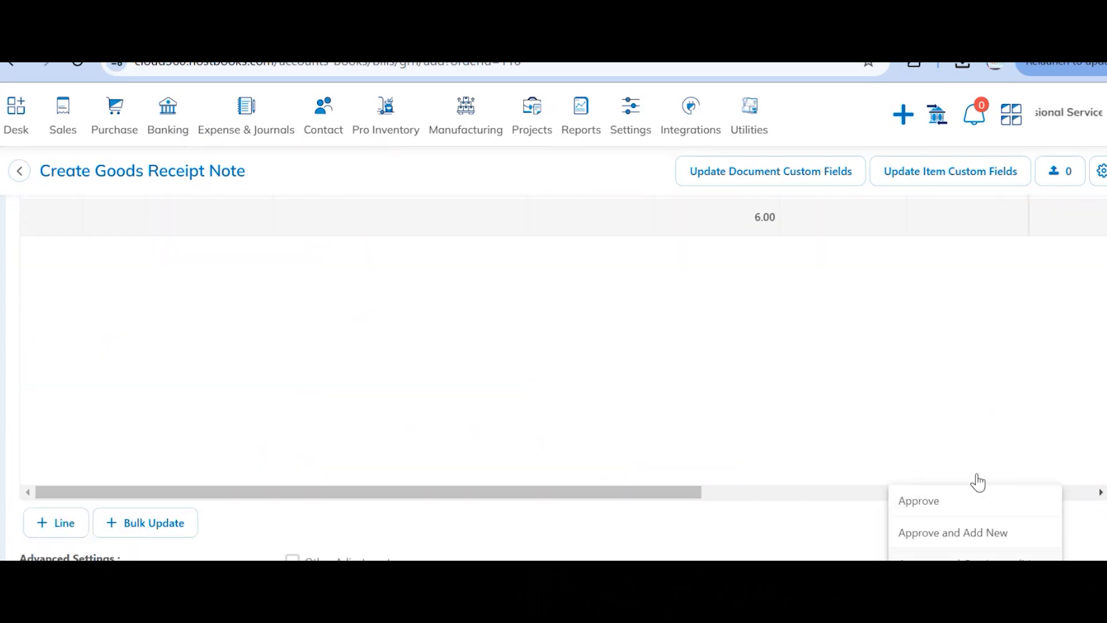
{"action": "scroll", "coordinate": [231, 266], "scroll_direction": "up", "scroll_amount": 8}
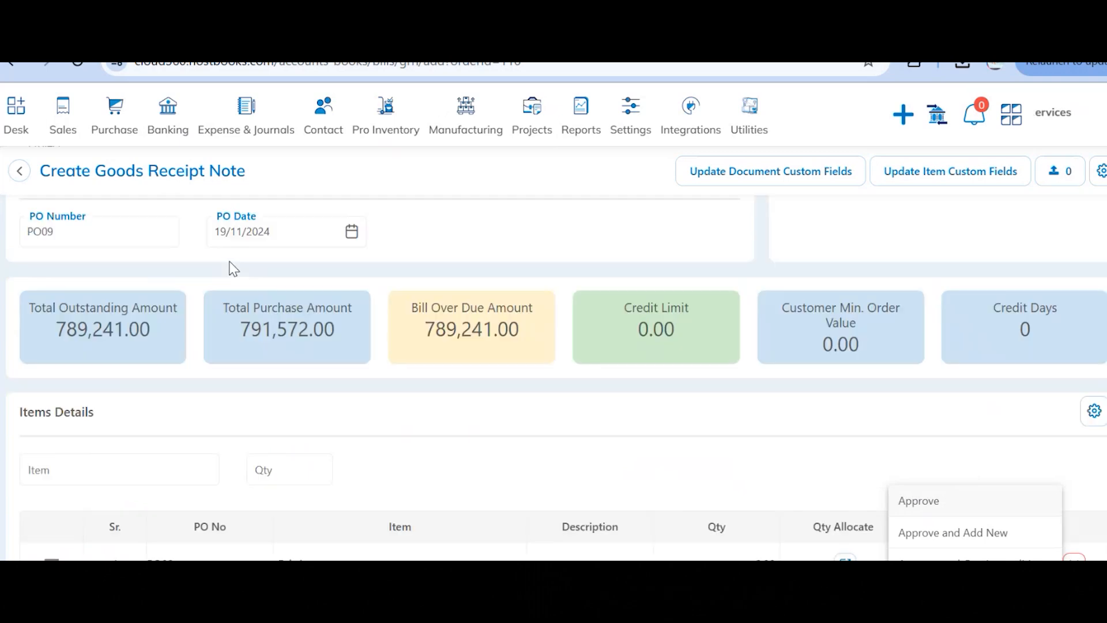
{"action": "left_click", "coordinate": [20, 175]}
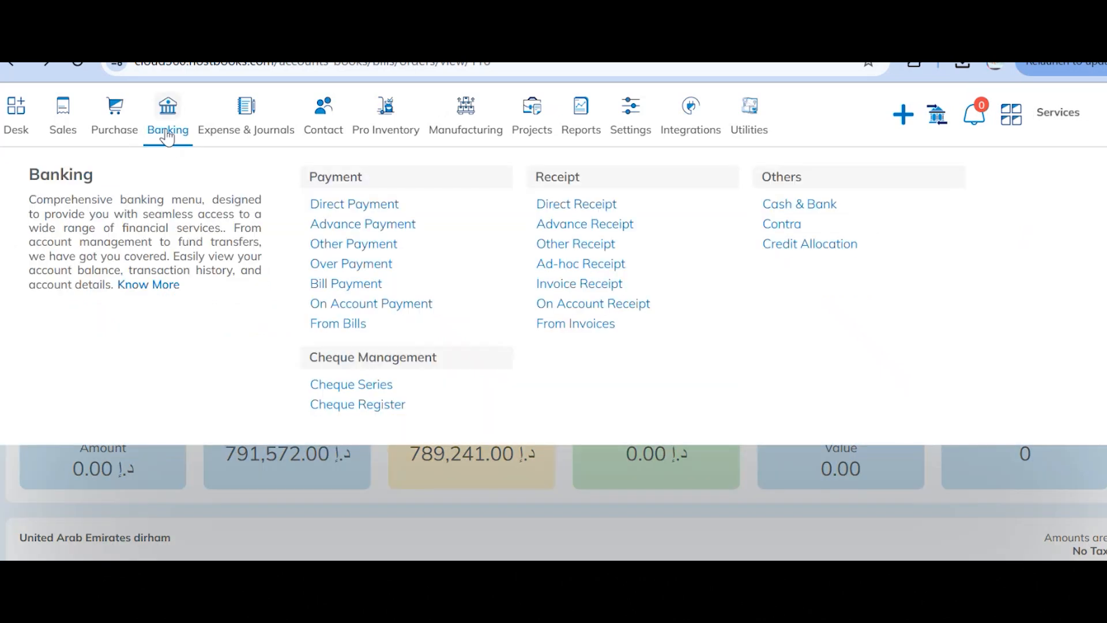
{"action": "mouse_move", "coordinate": [115, 121]}
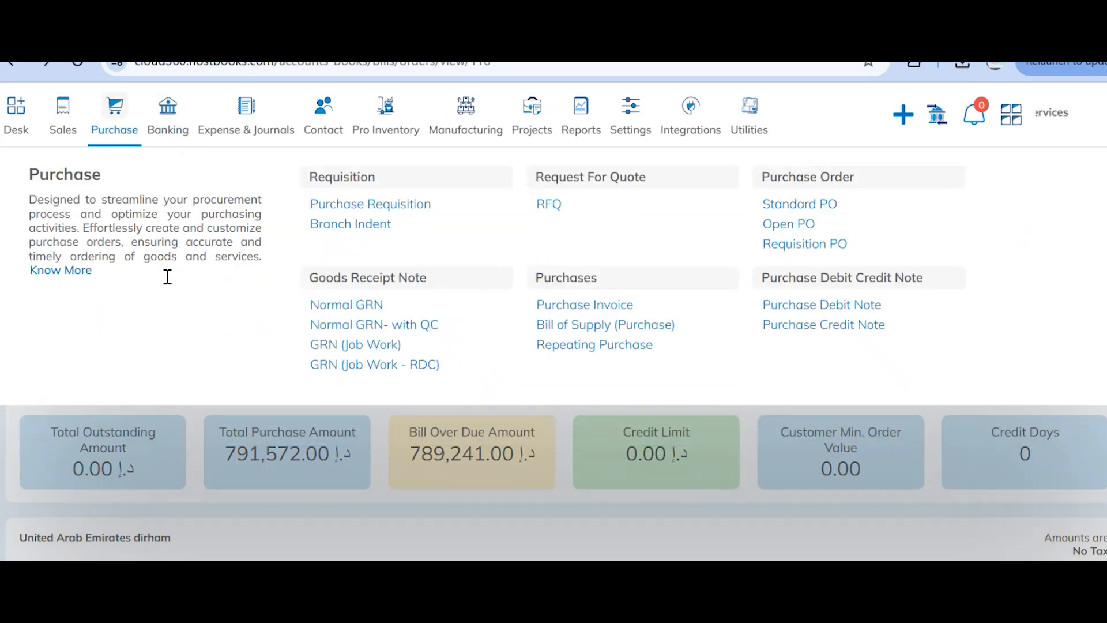
- Open the normal goods receipt notes and show only those pending QC
{"action": "left_click", "coordinate": [353, 303]}
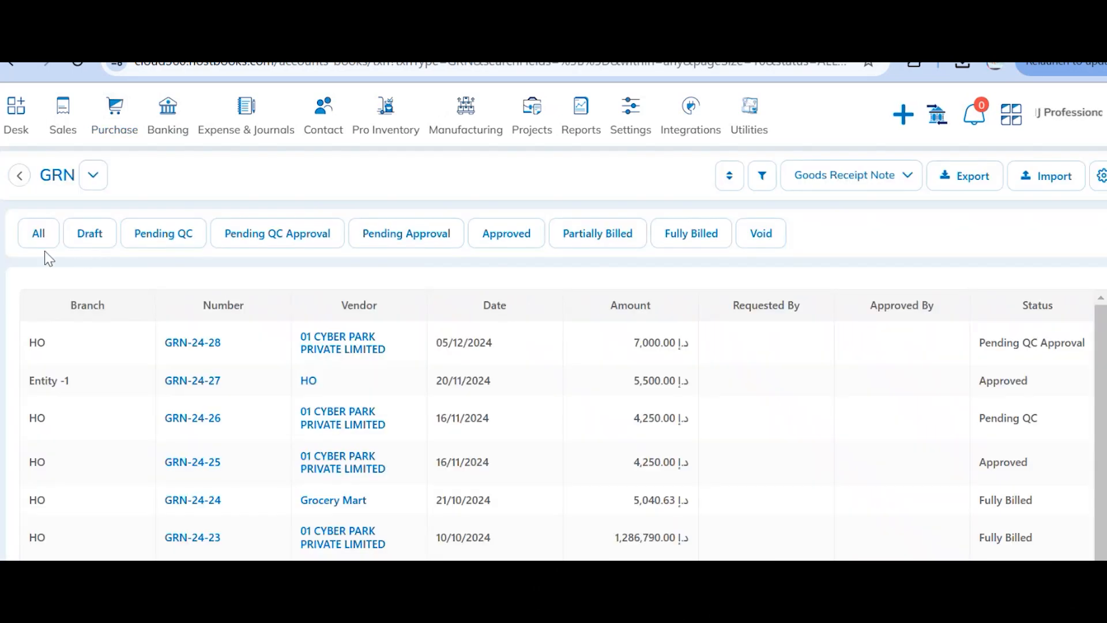
{"action": "left_click", "coordinate": [164, 240]}
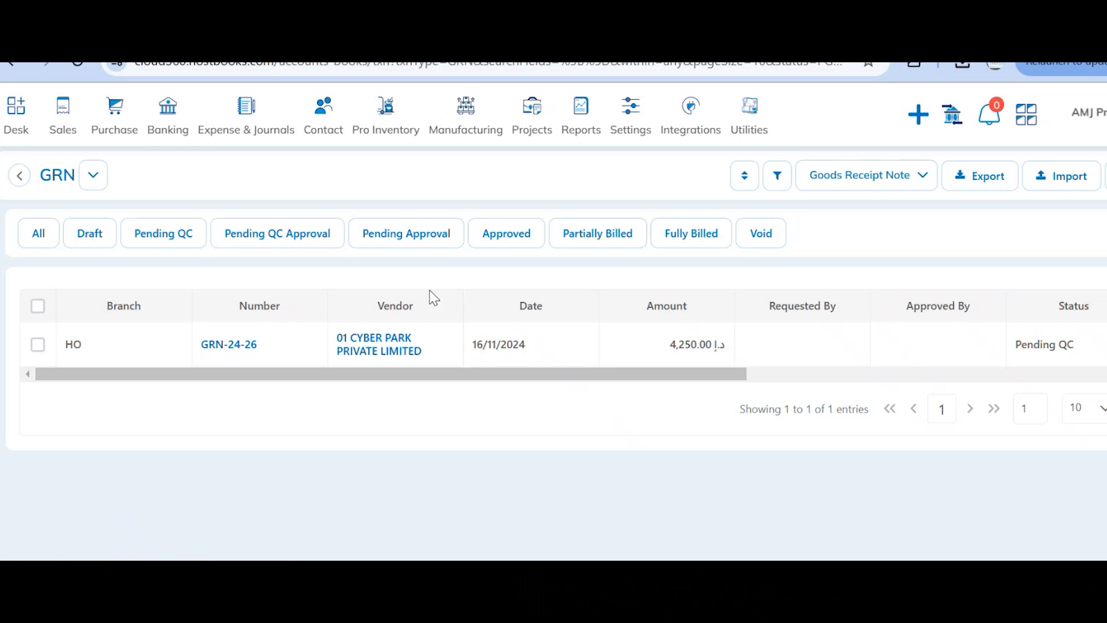
- Open the quality parameter master from the item inventory, review the Shape & Size Deviation parameter's measurement and reading settings, and return to the inventory
{"action": "left_click", "coordinate": [395, 107]}
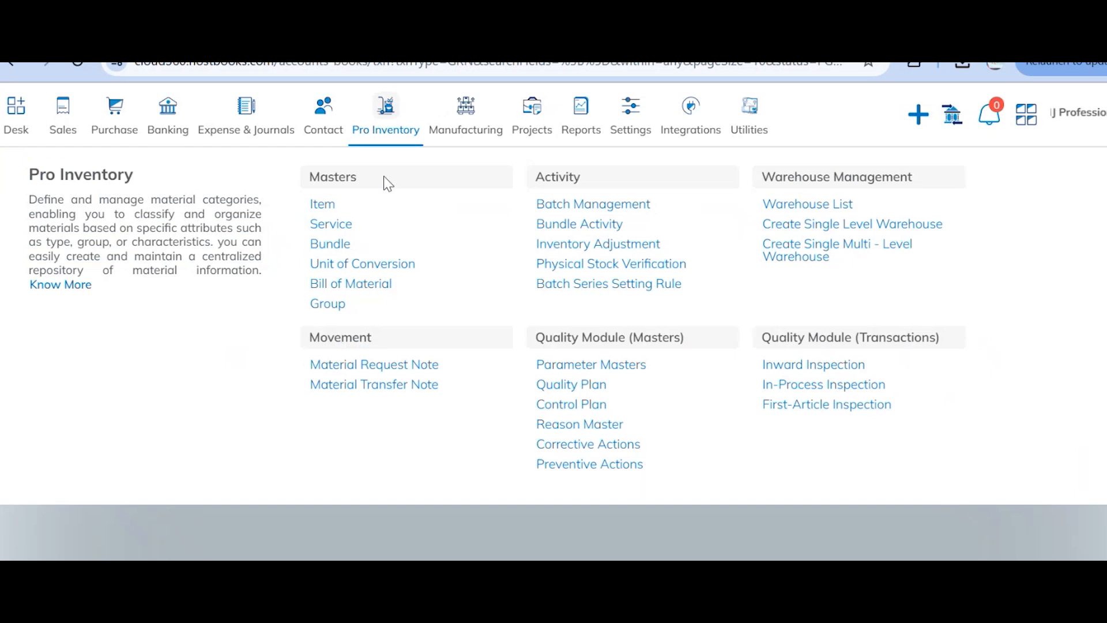
{"action": "left_click", "coordinate": [322, 206]}
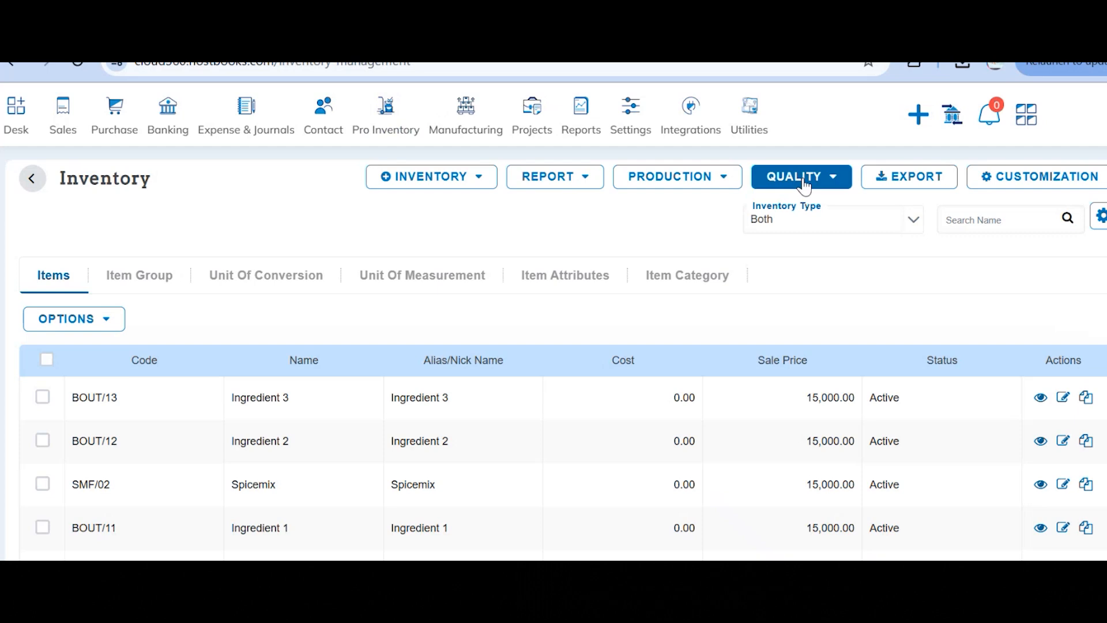
{"action": "left_click", "coordinate": [804, 183]}
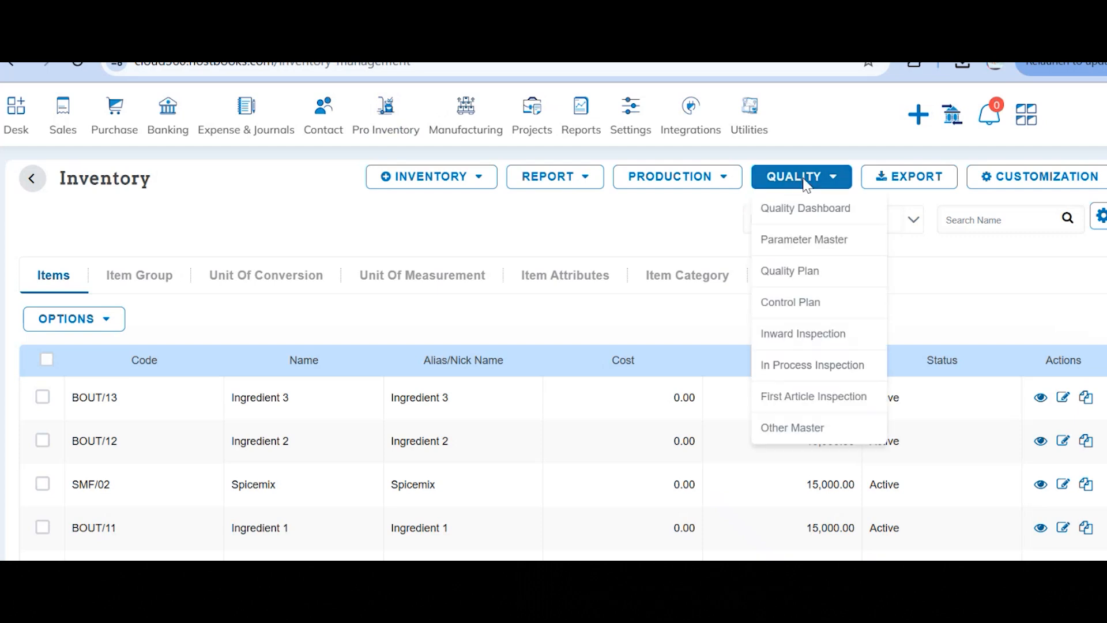
{"action": "left_click", "coordinate": [801, 239]}
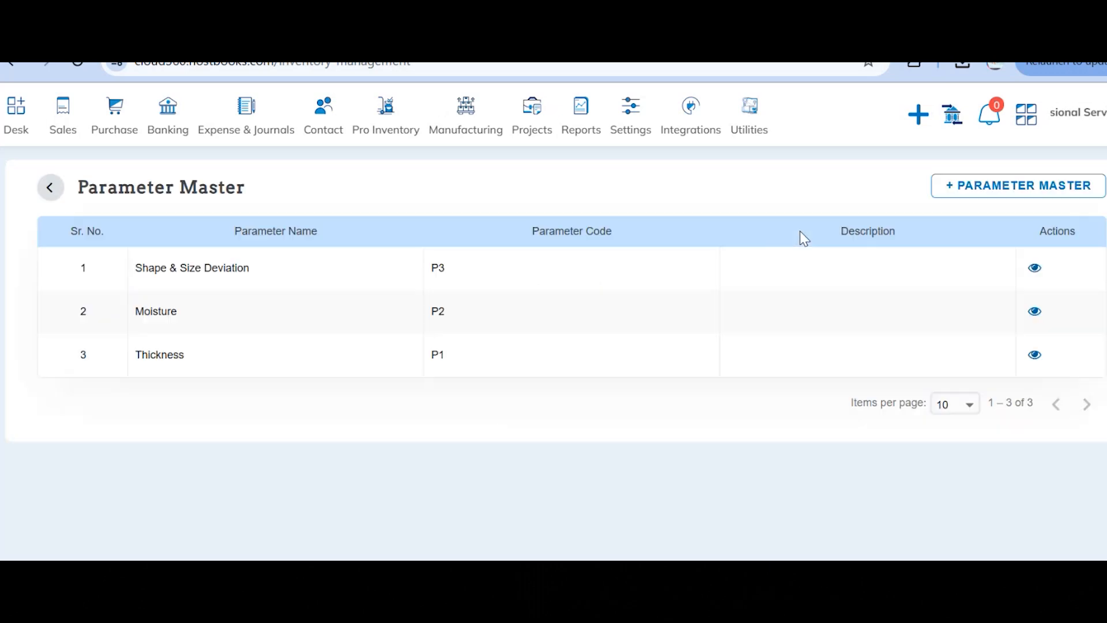
{"action": "left_click", "coordinate": [1036, 269]}
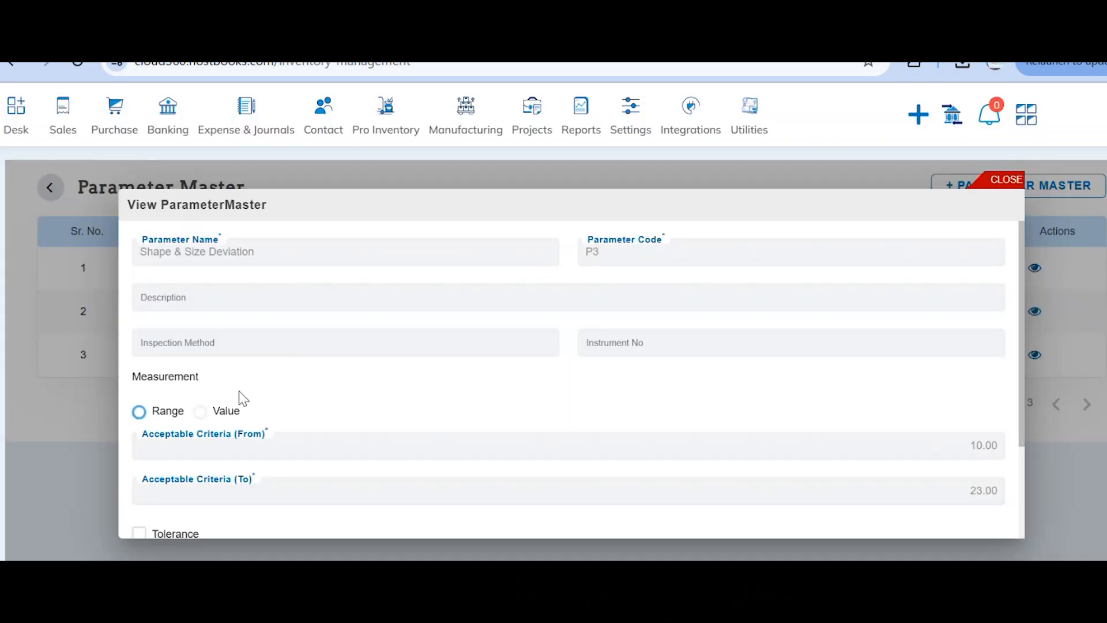
{"action": "scroll", "coordinate": [239, 392], "scroll_direction": "down", "scroll_amount": 2}
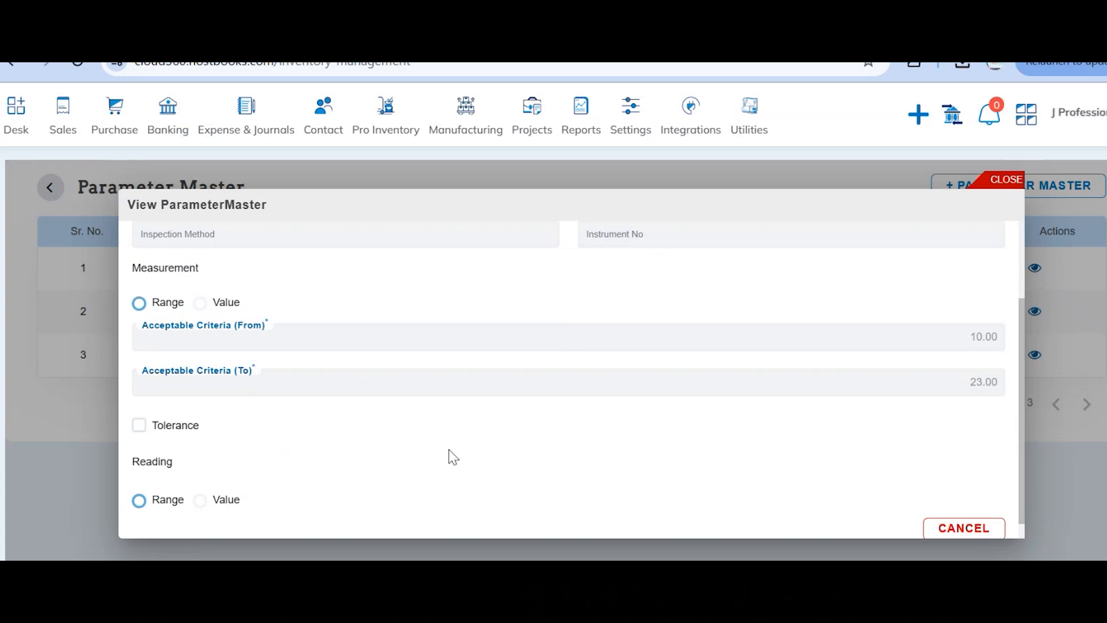
{"action": "scroll", "coordinate": [448, 452], "scroll_direction": "up", "scroll_amount": 2}
{"action": "left_click", "coordinate": [1001, 173]}
{"action": "mouse_move", "coordinate": [690, 118]}
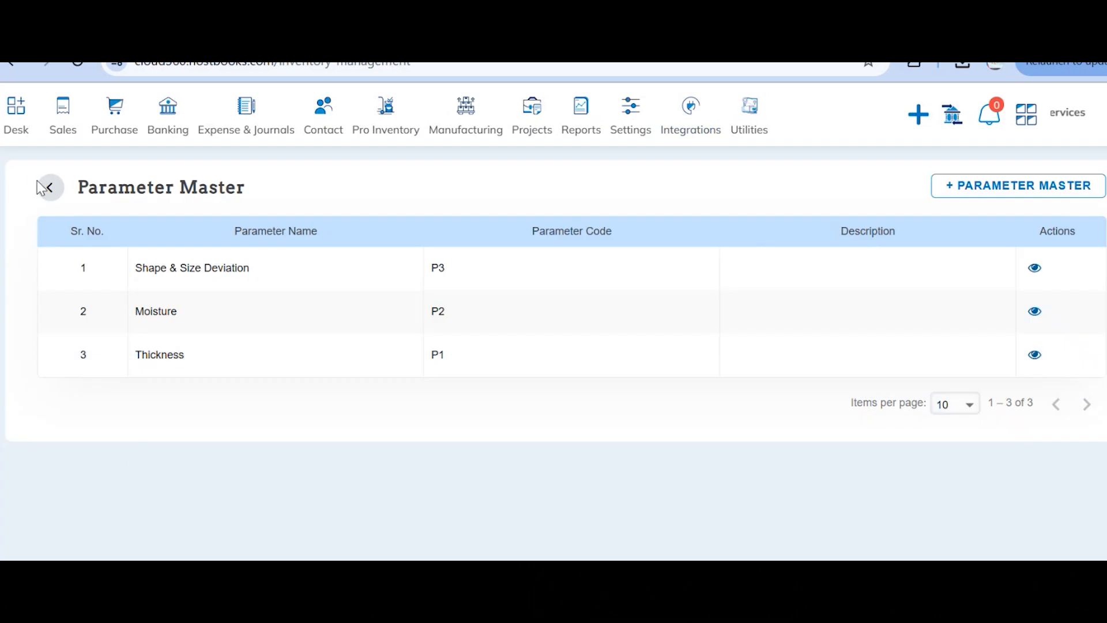
{"action": "left_click", "coordinate": [50, 189]}
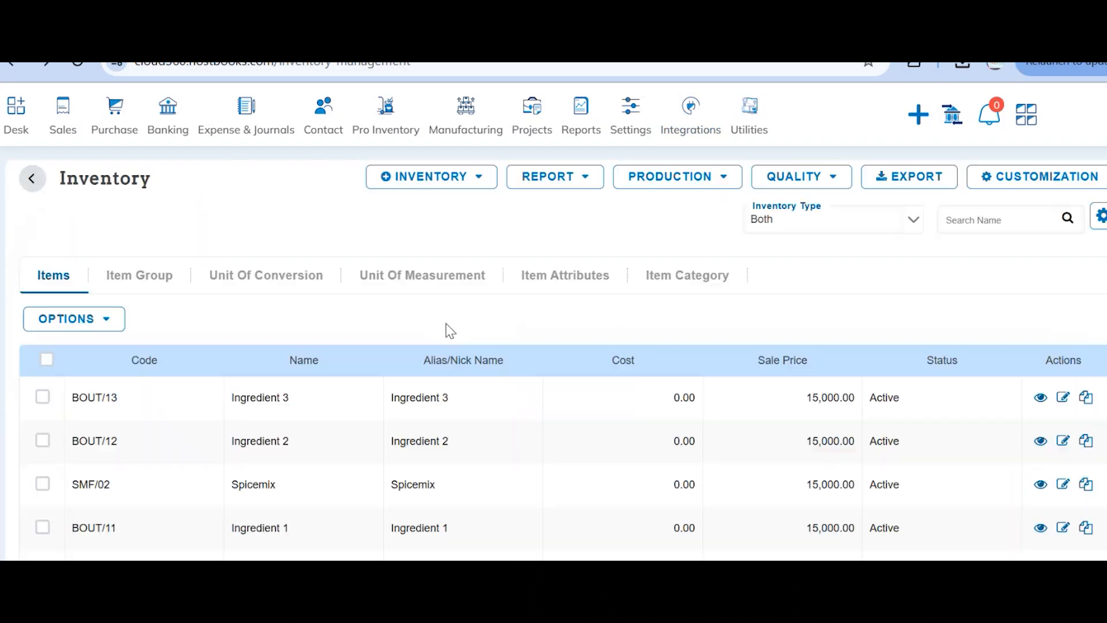
- Open the Memory Foam quality plan QC1001 for editing and check the item, group and category wise options
{"action": "left_click", "coordinate": [788, 186]}
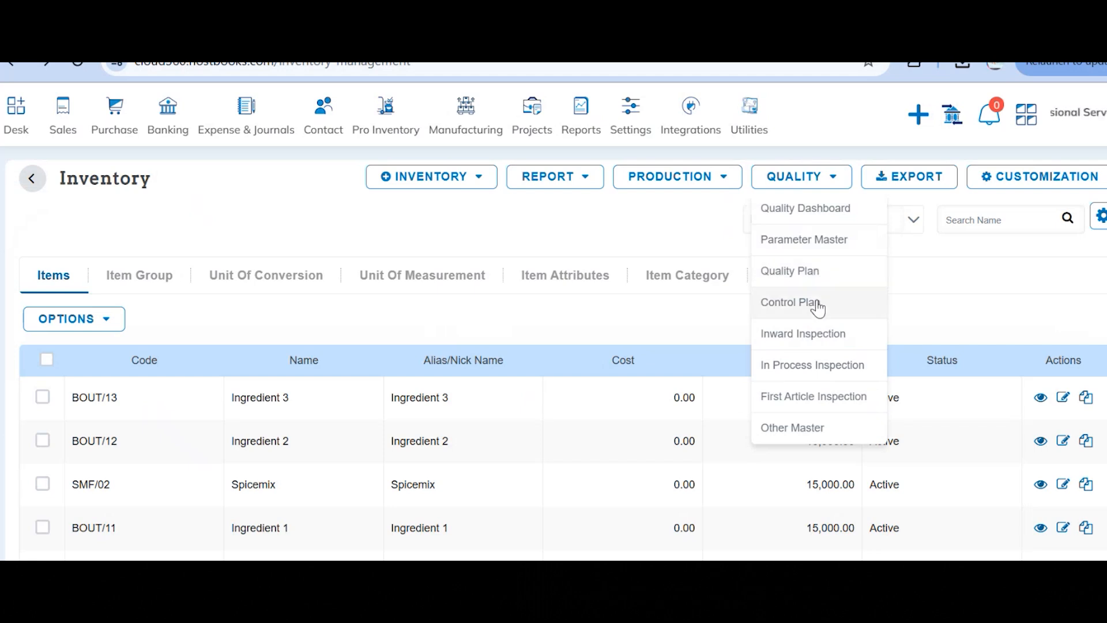
{"action": "left_click", "coordinate": [807, 272]}
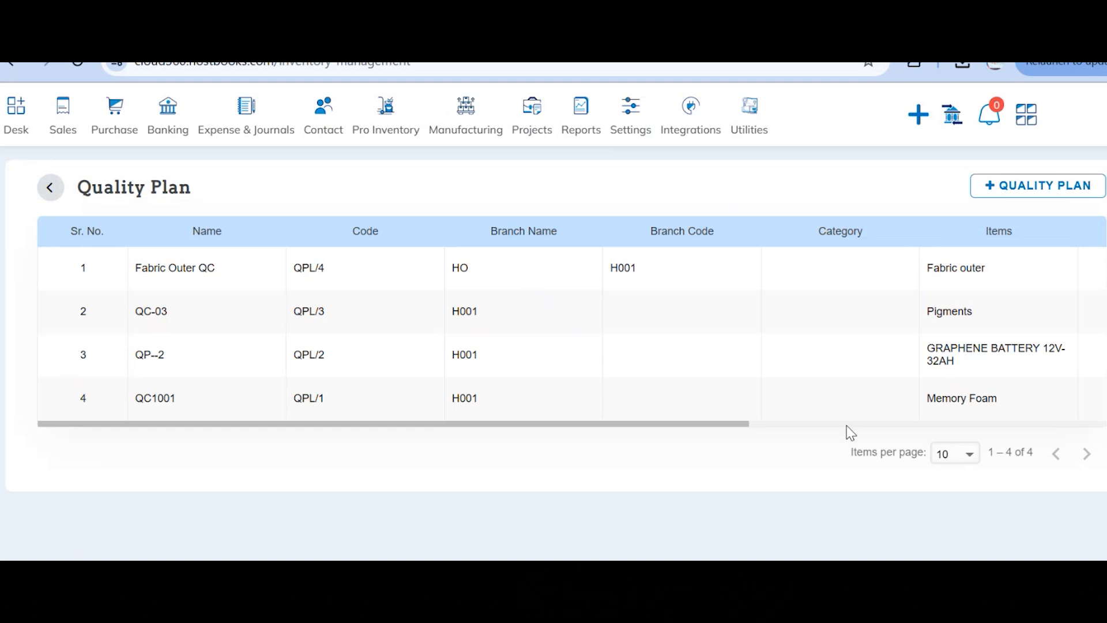
{"action": "left_click", "coordinate": [847, 424]}
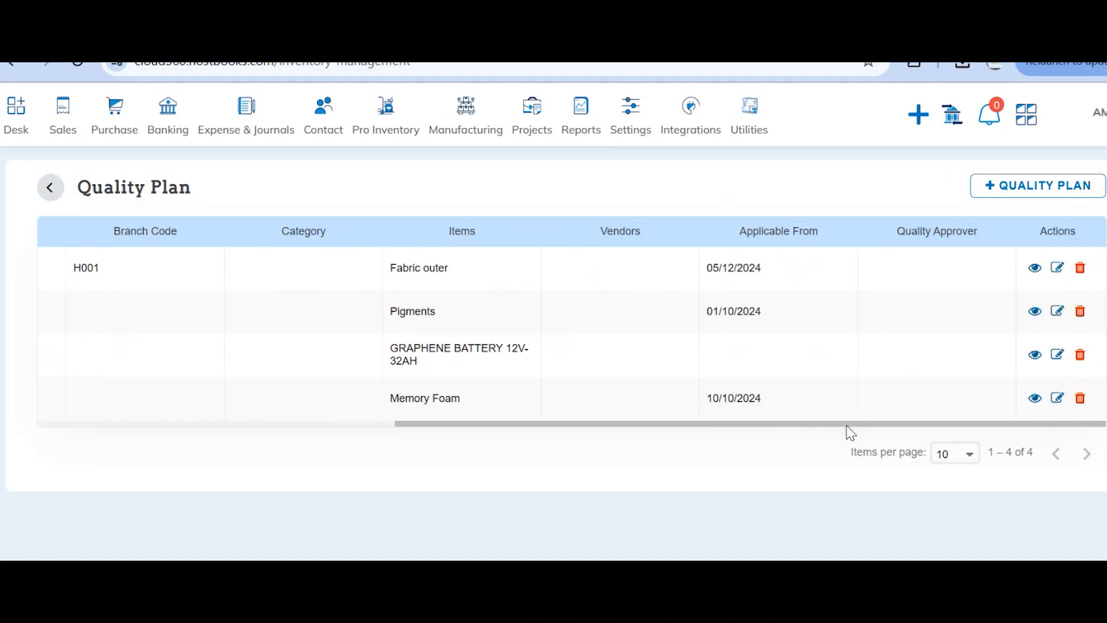
{"action": "left_click", "coordinate": [1055, 401]}
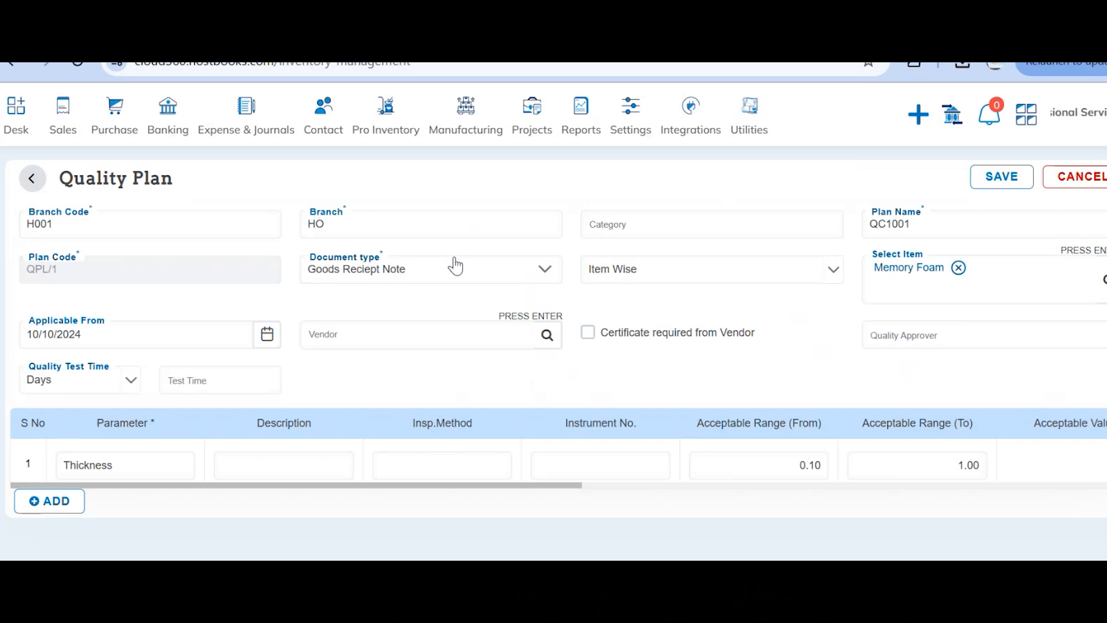
{"action": "left_click", "coordinate": [647, 271]}
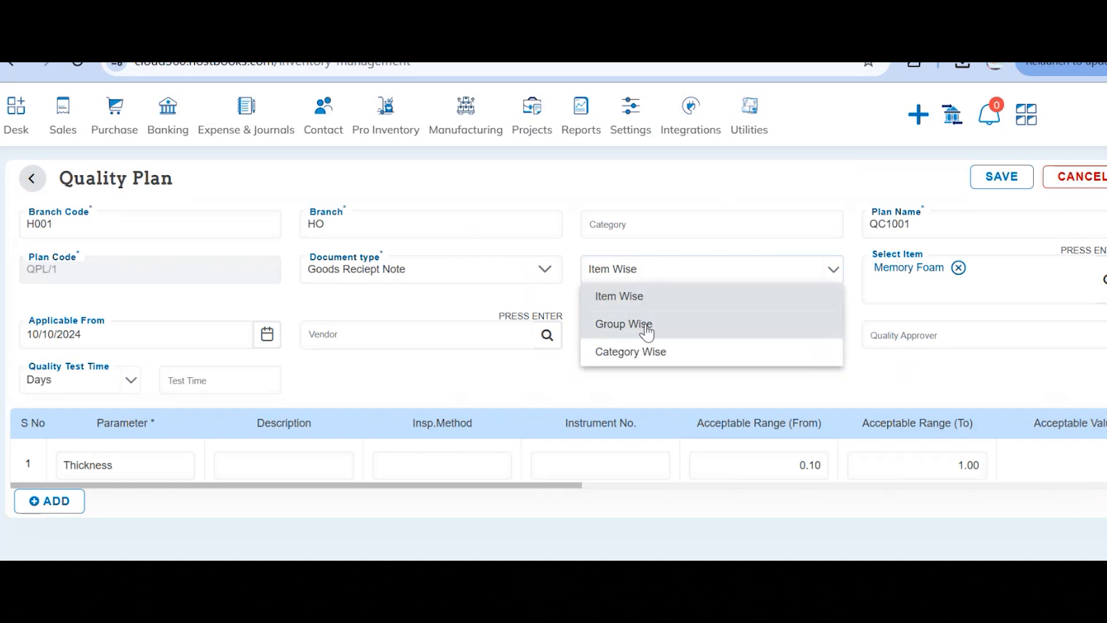
{"action": "left_click", "coordinate": [928, 383]}
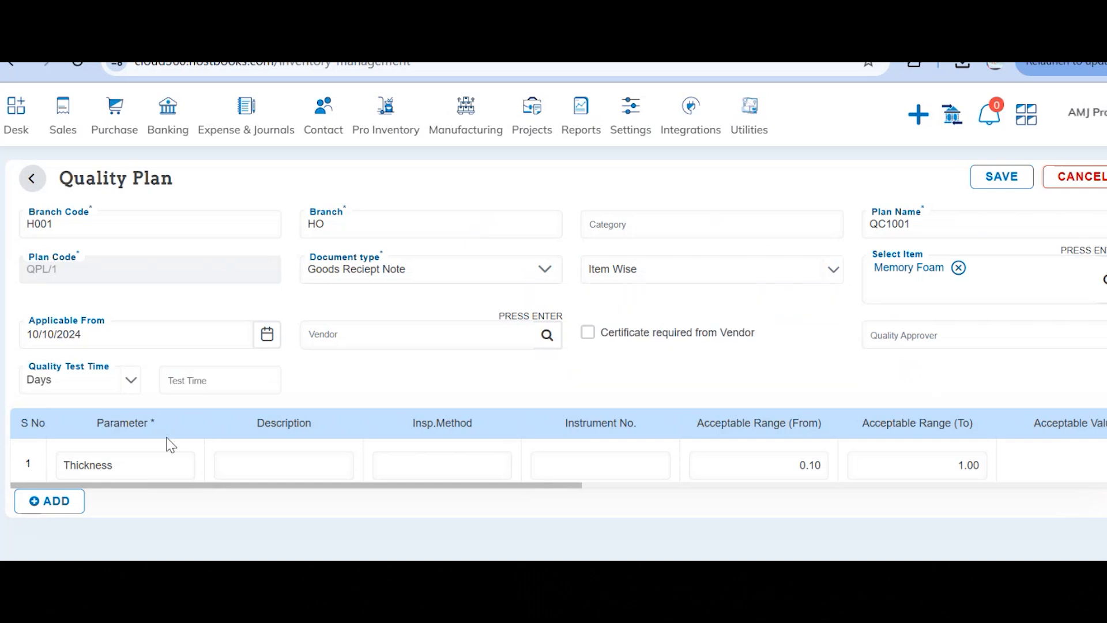
- Add a second parameter line for Moisture to the quality plan
{"action": "left_click", "coordinate": [69, 505]}
{"action": "left_click", "coordinate": [97, 501]}
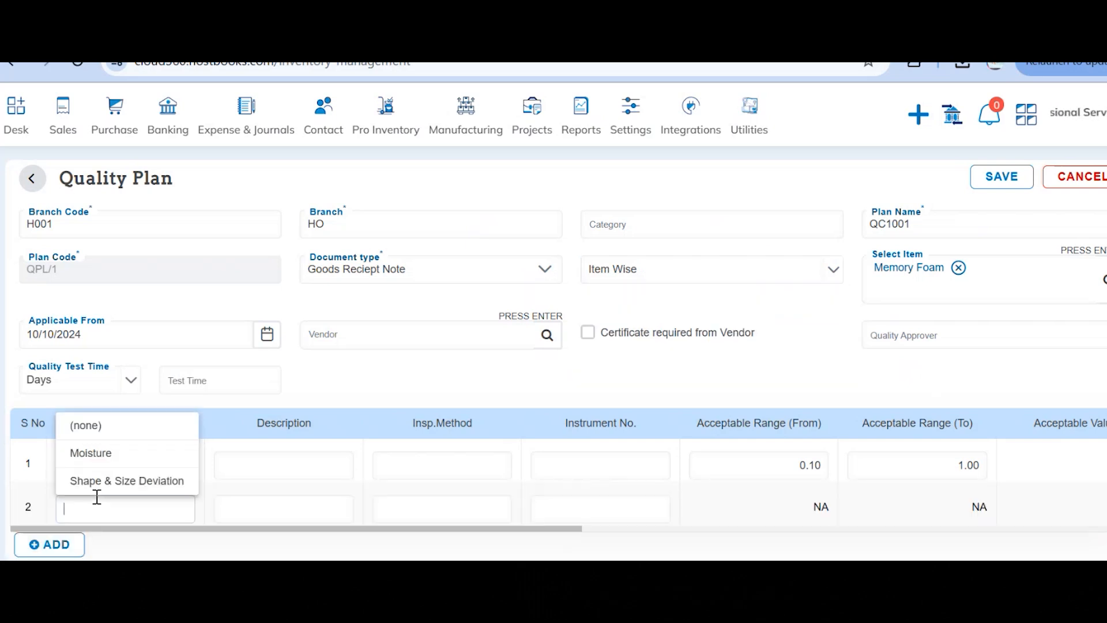
{"action": "left_click", "coordinate": [143, 456]}
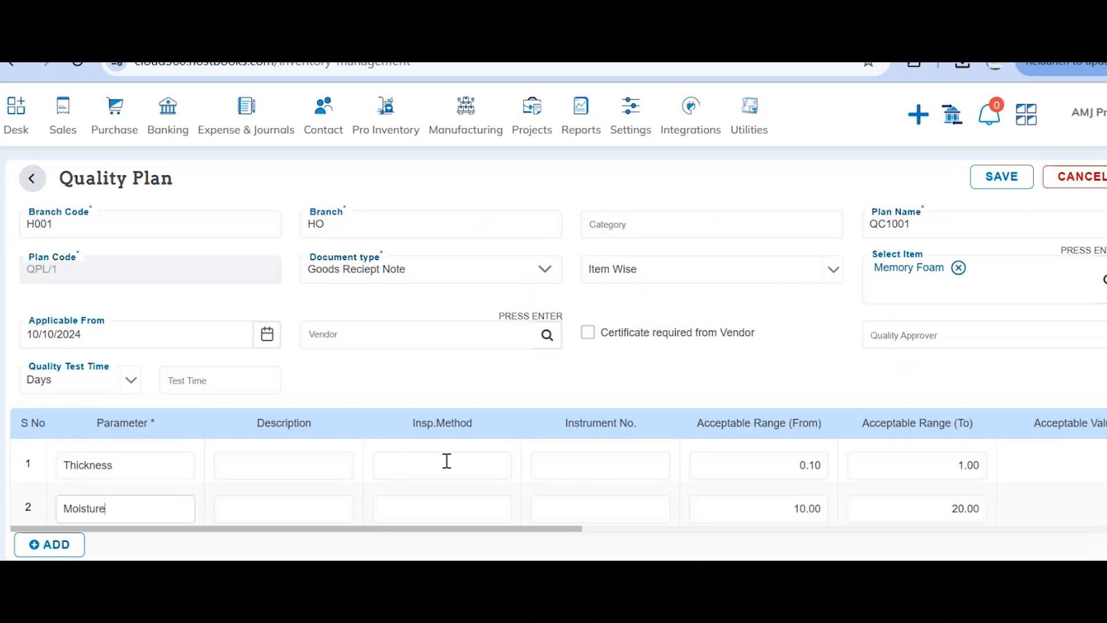
- Review the plan's acceptable range, sample size, batch sample options and defective and pass percentages, and leave it without saving
{"action": "scroll", "coordinate": [447, 461], "scroll_direction": "right", "scroll_amount": 4}
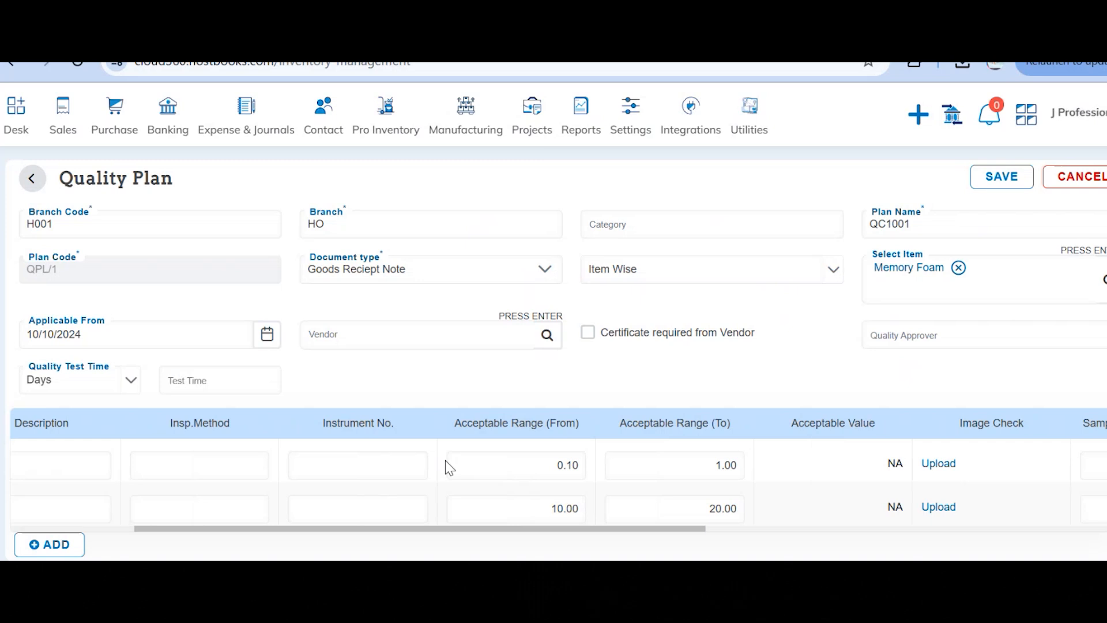
{"action": "scroll", "coordinate": [445, 460], "scroll_direction": "right", "scroll_amount": 4}
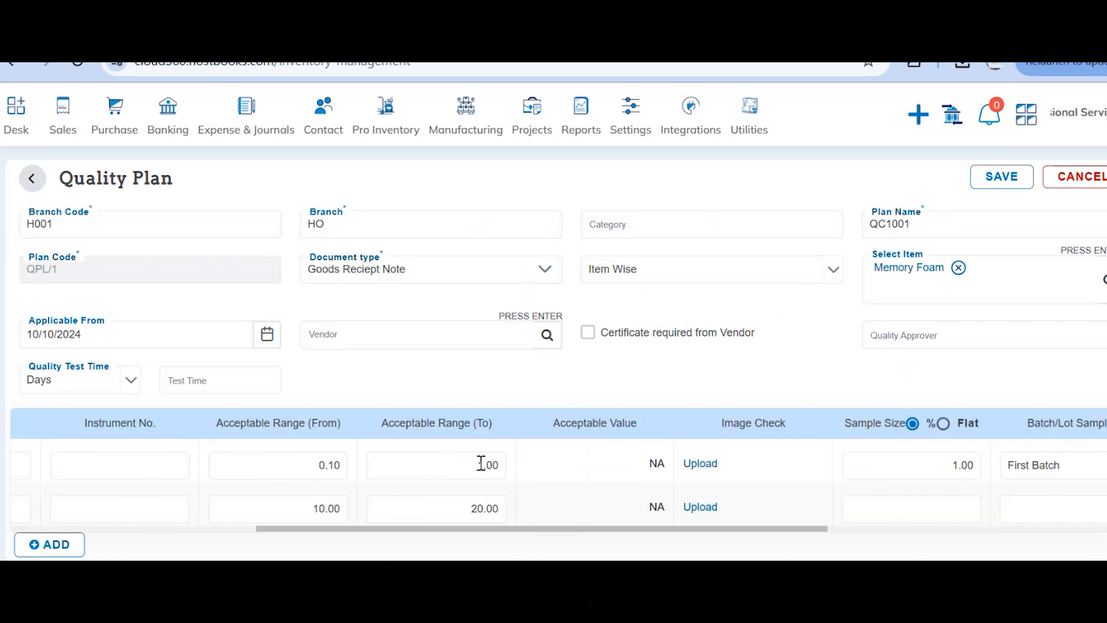
{"action": "scroll", "coordinate": [482, 463], "scroll_direction": "right", "scroll_amount": 5}
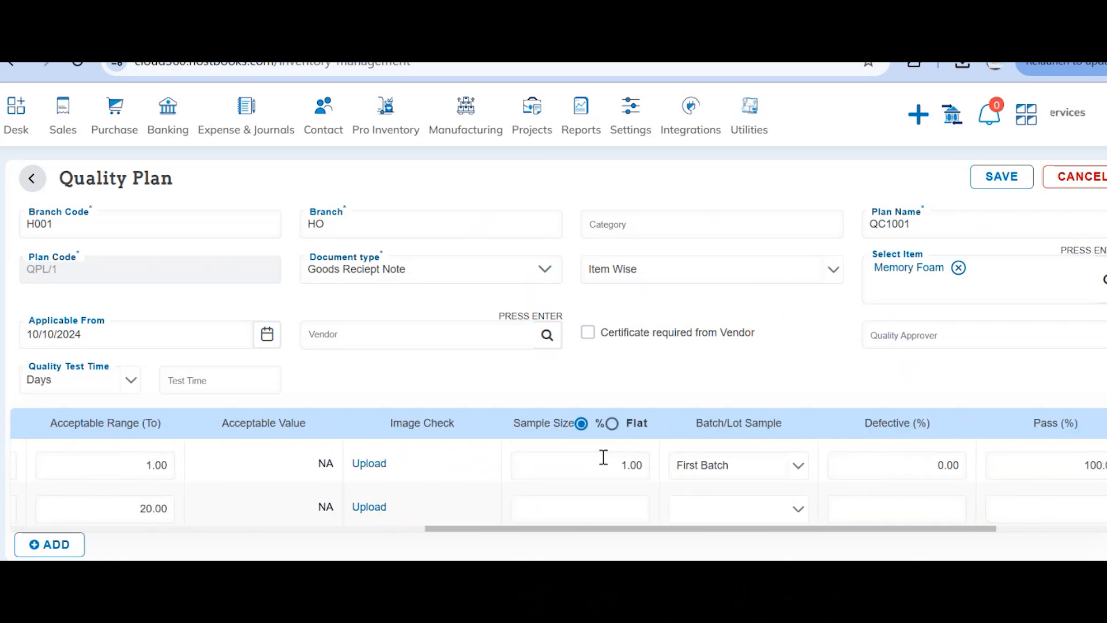
{"action": "scroll", "coordinate": [603, 459], "scroll_direction": "right", "scroll_amount": 3}
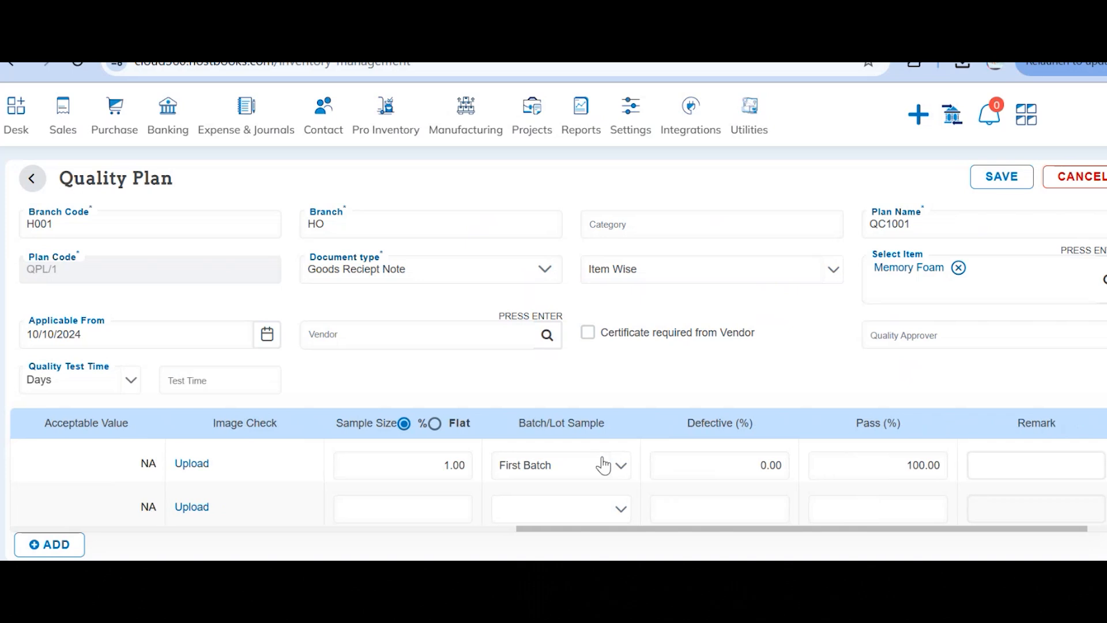
{"action": "left_click", "coordinate": [603, 465]}
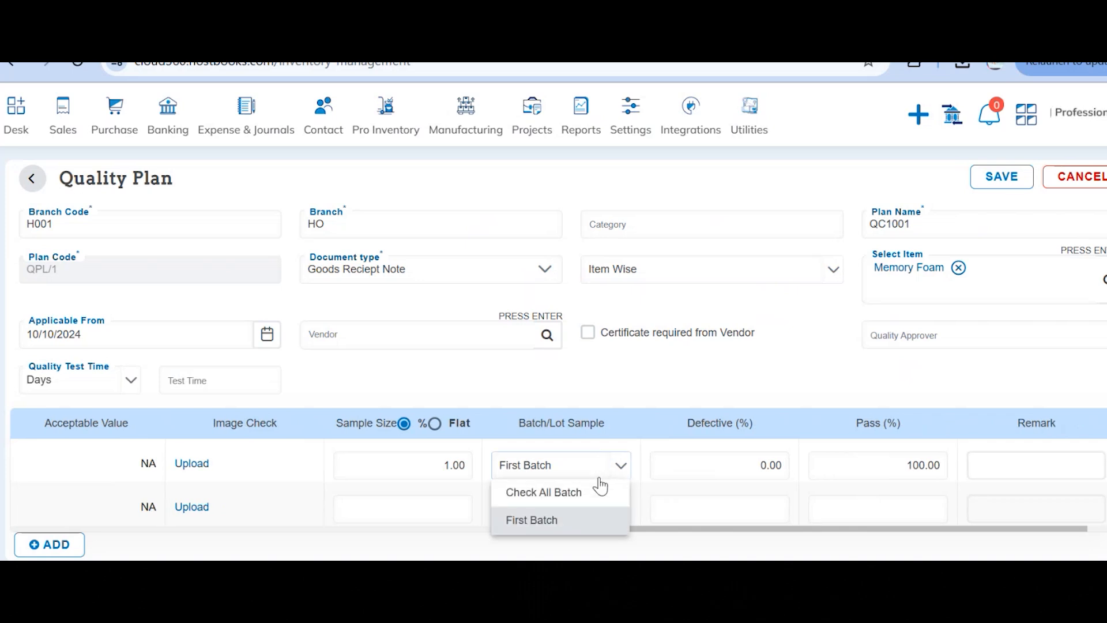
{"action": "left_click", "coordinate": [703, 462]}
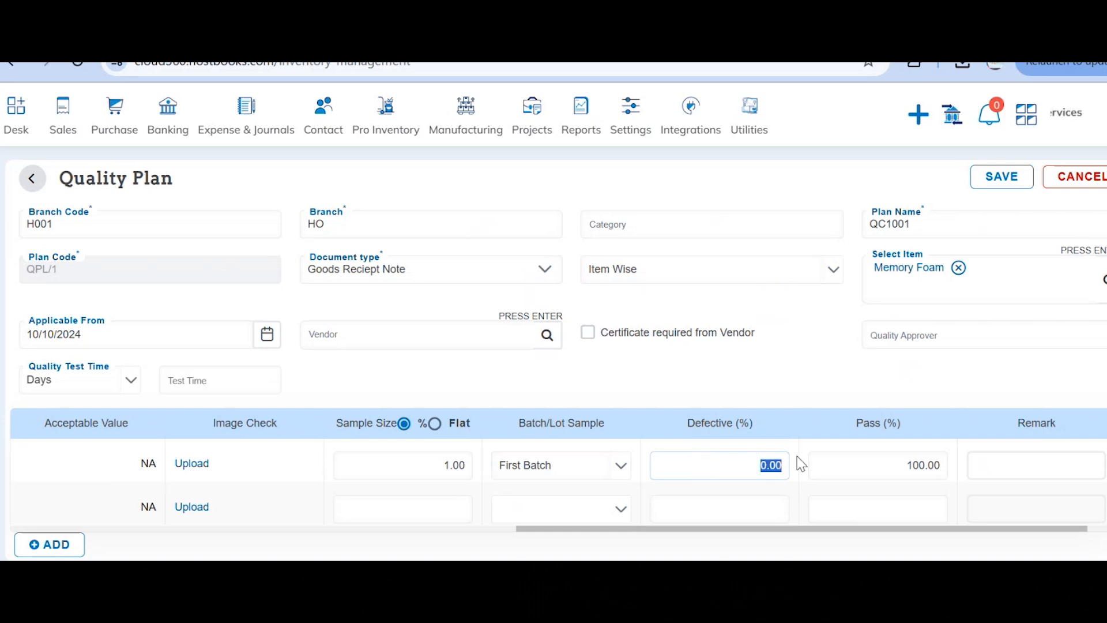
{"action": "left_click", "coordinate": [637, 392]}
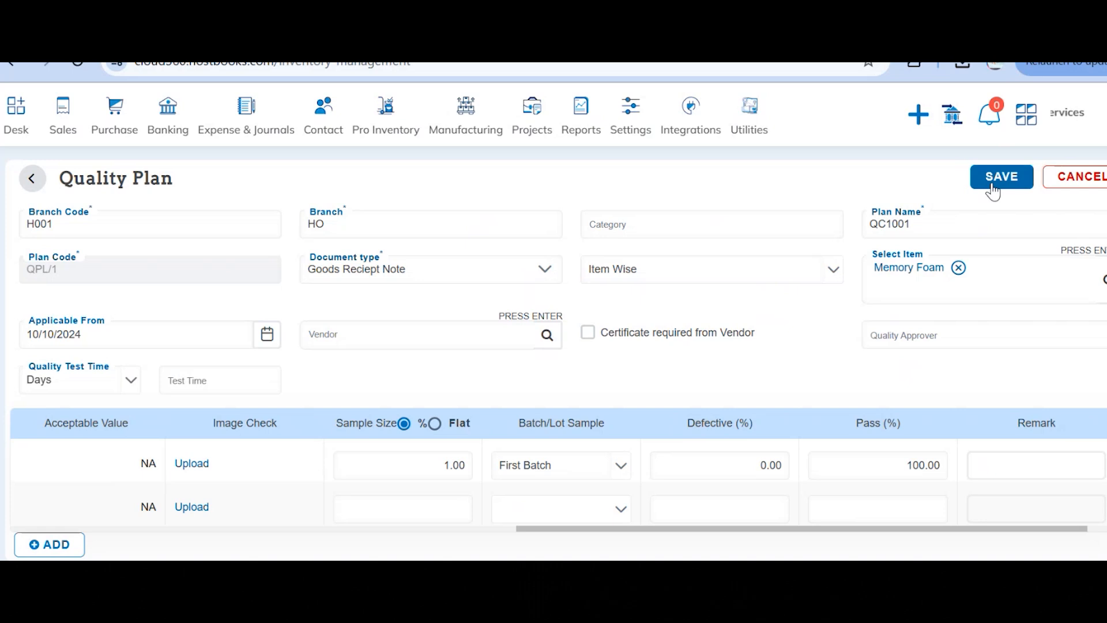
{"action": "left_click", "coordinate": [1092, 187]}
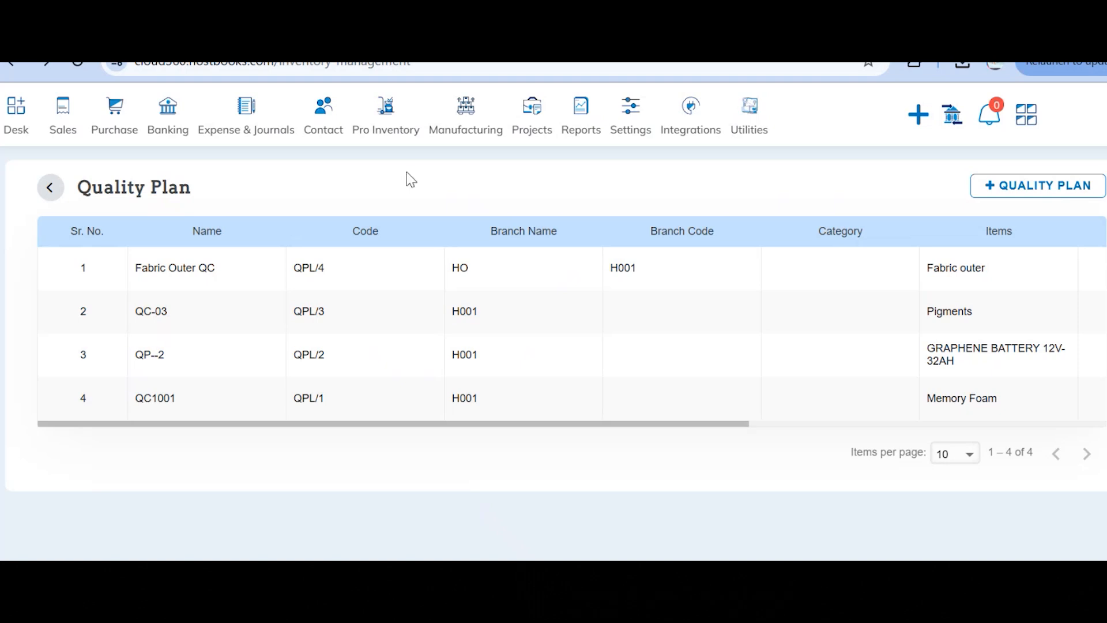
- Open the quality dashboard from the inventory, review the inward and in-process inspections, and return to the inventory
{"action": "left_click", "coordinate": [384, 130]}
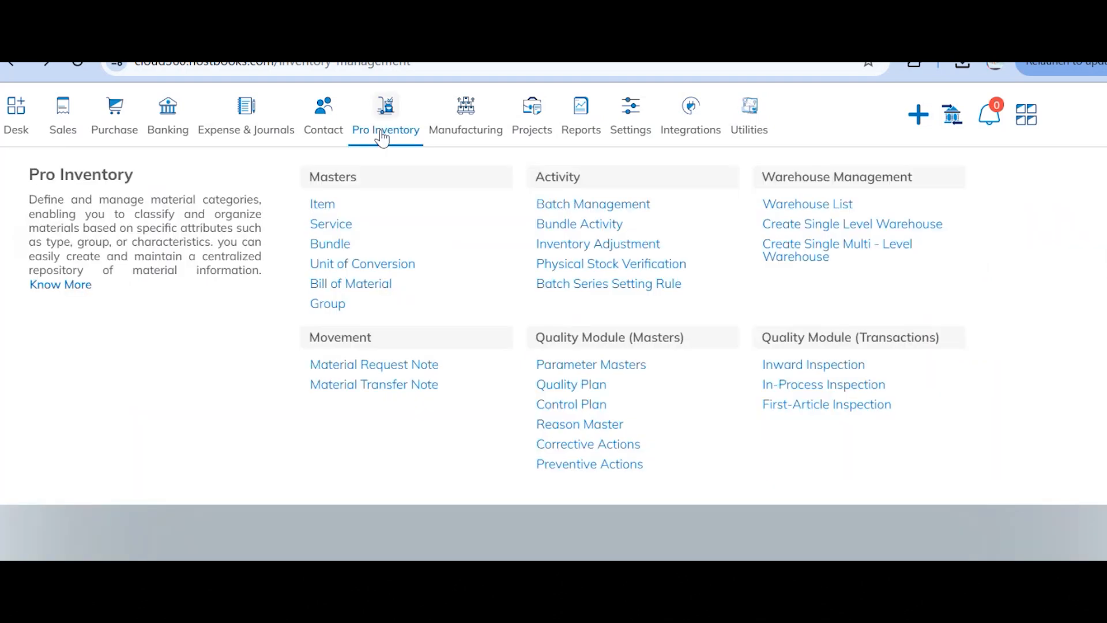
{"action": "left_click", "coordinate": [333, 207]}
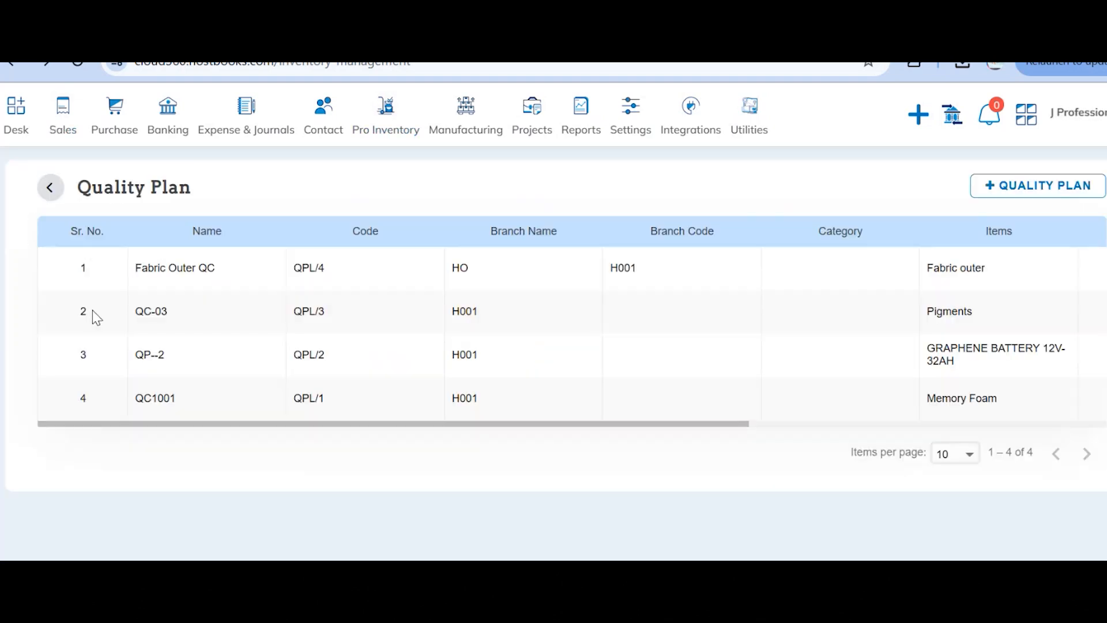
{"action": "left_click", "coordinate": [51, 190]}
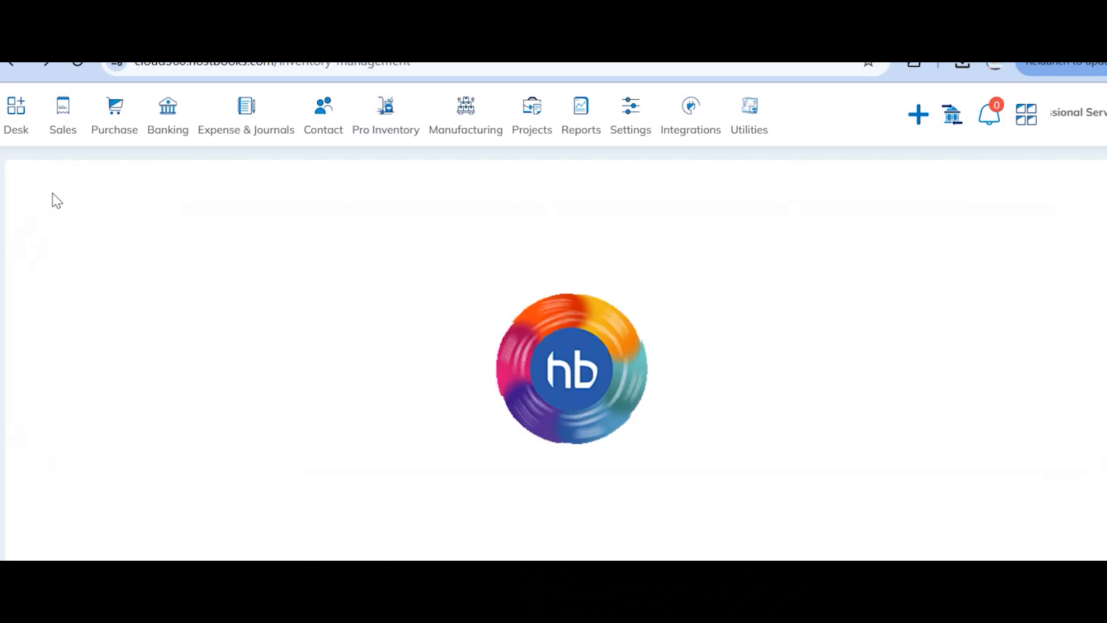
{"action": "left_click", "coordinate": [793, 176]}
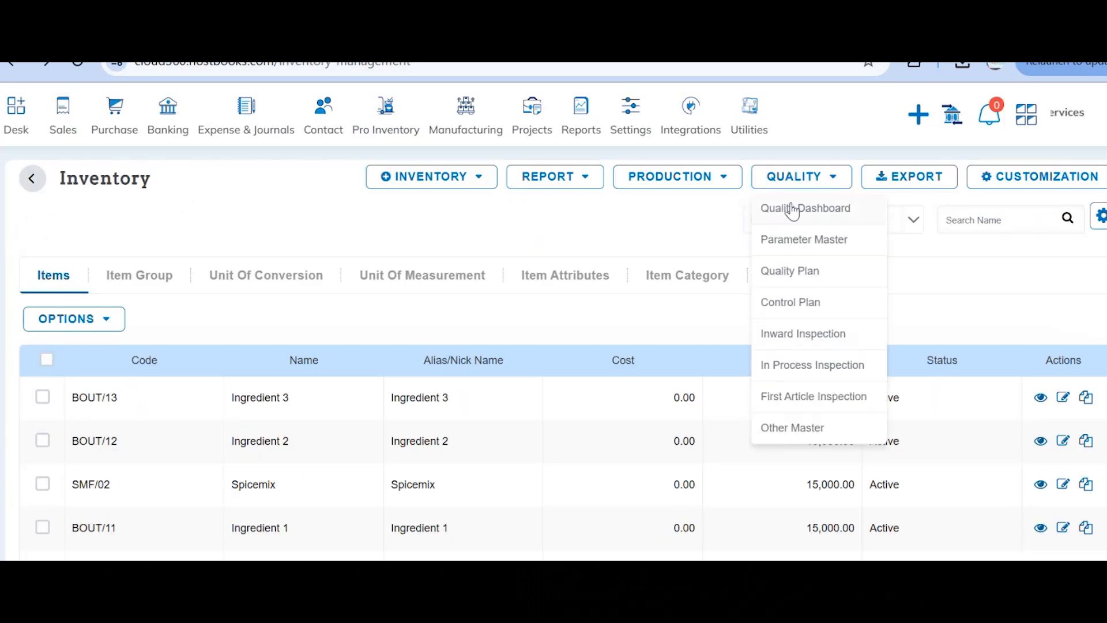
{"action": "left_click", "coordinate": [794, 209]}
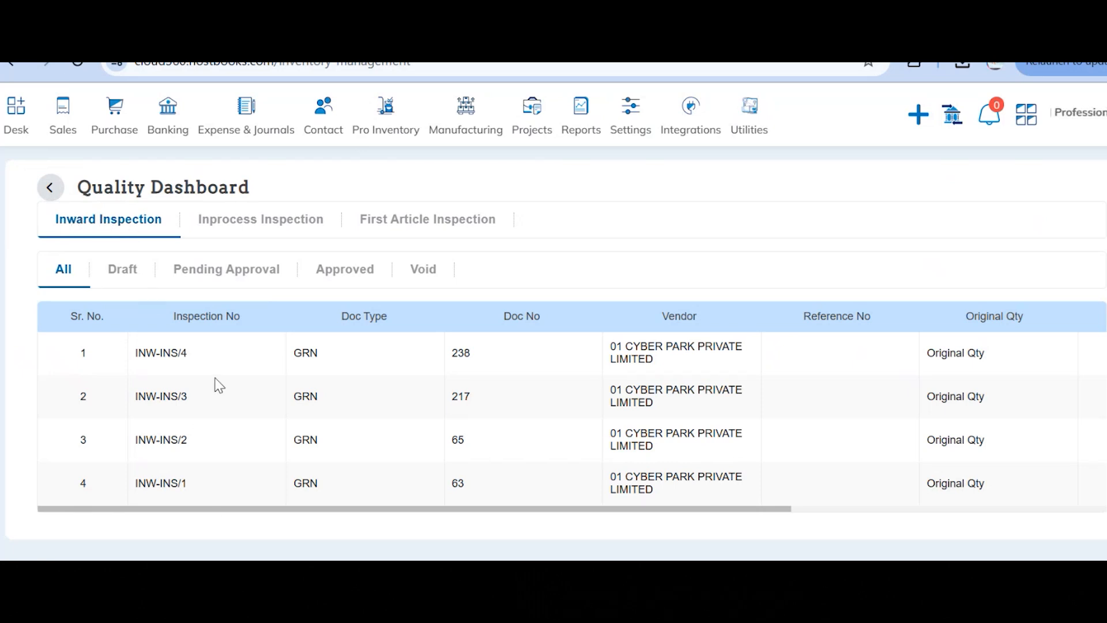
{"action": "left_click", "coordinate": [231, 218]}
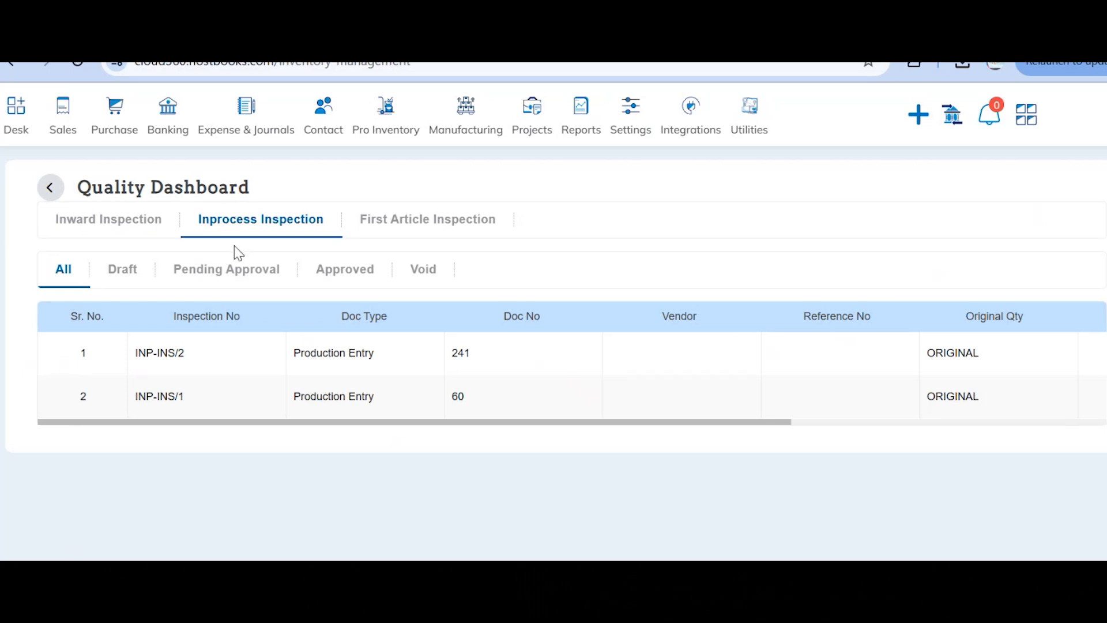
{"action": "left_click", "coordinate": [50, 194]}
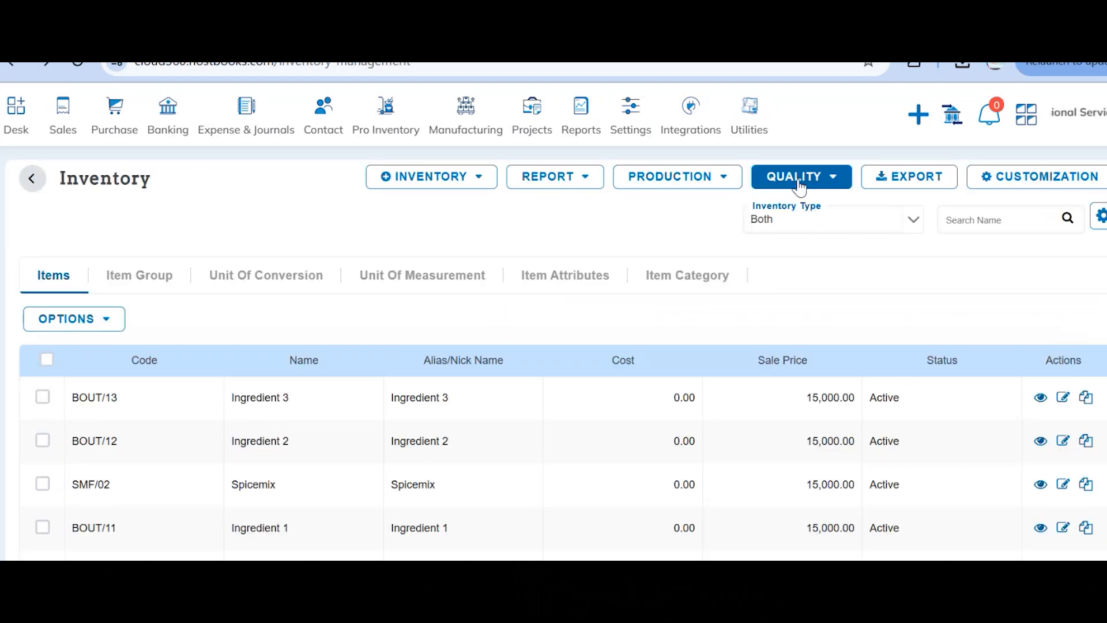
- Open the list of inward inspections in the quality module
{"action": "left_click", "coordinate": [799, 187]}
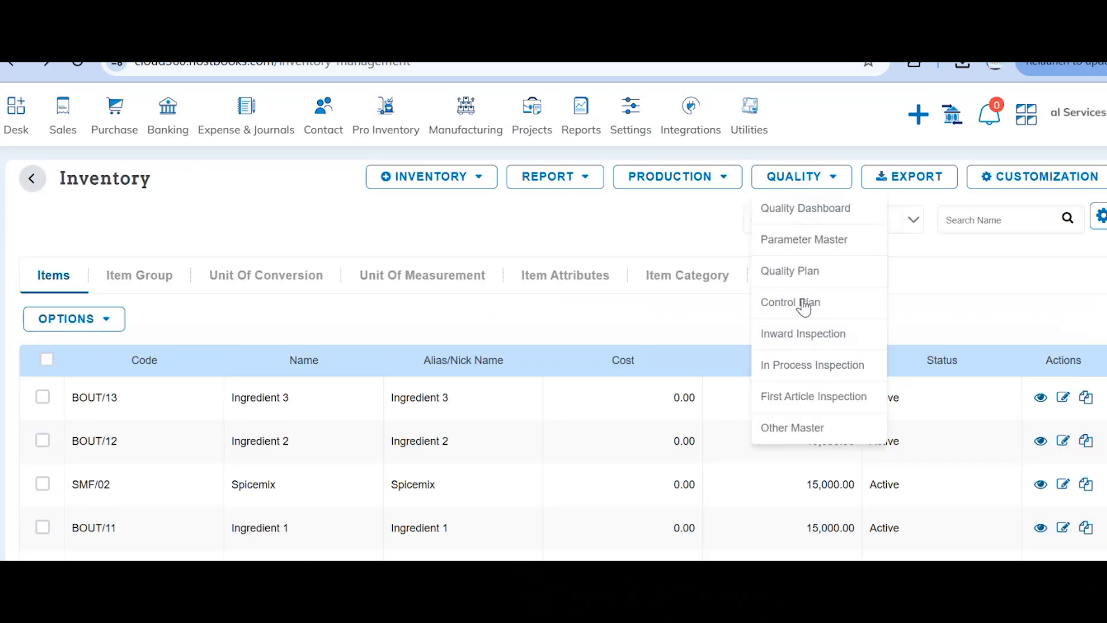
{"action": "left_click", "coordinate": [811, 340]}
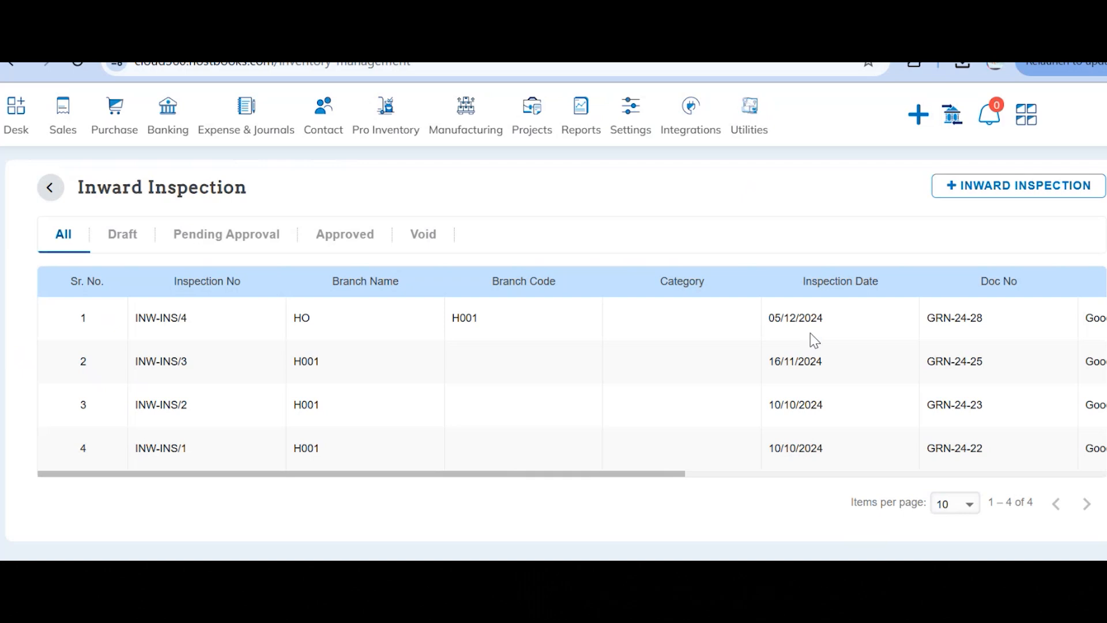
- Start a new inward inspection for document type Goods Reciept Note with document number GRN-24-28
{"action": "left_click", "coordinate": [994, 185]}
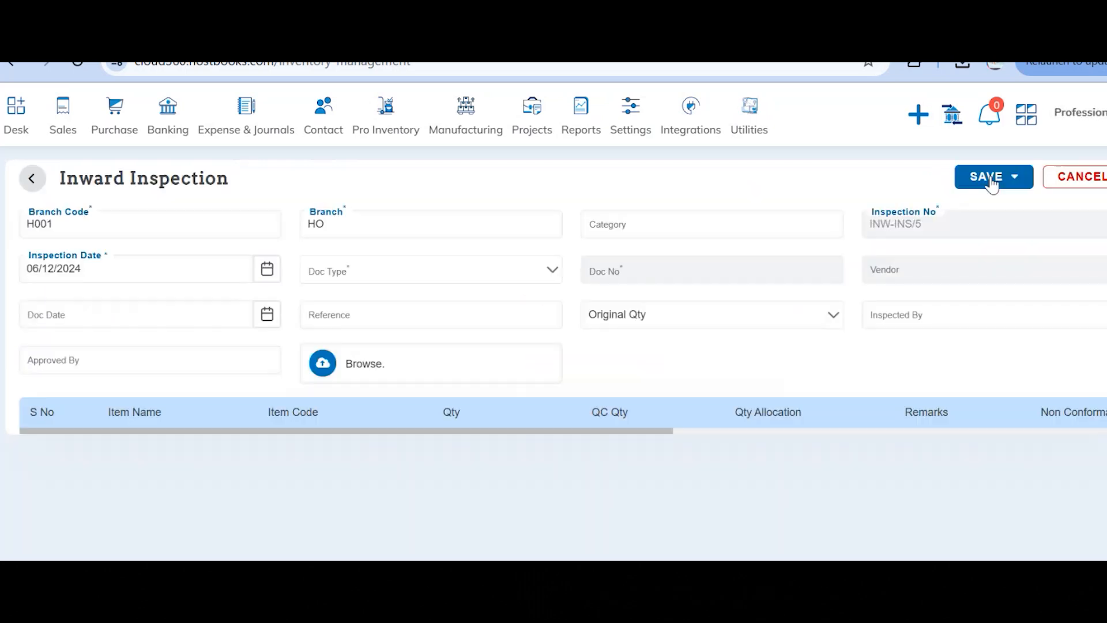
{"action": "left_click", "coordinate": [444, 280]}
{"action": "left_click", "coordinate": [403, 296]}
{"action": "left_click", "coordinate": [617, 270]}
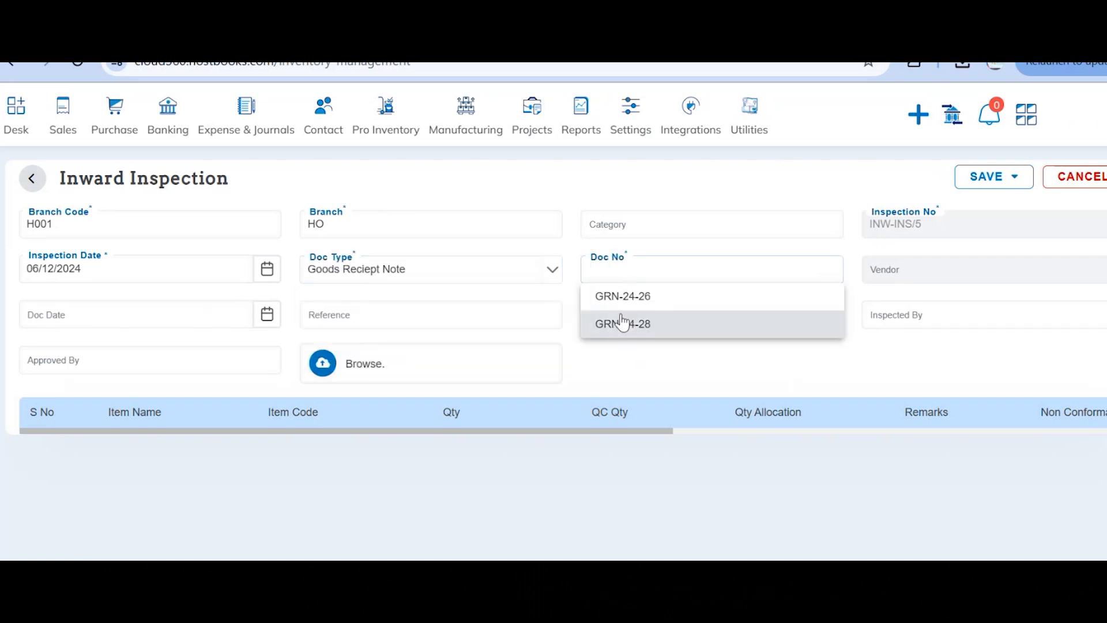
{"action": "left_click", "coordinate": [622, 322]}
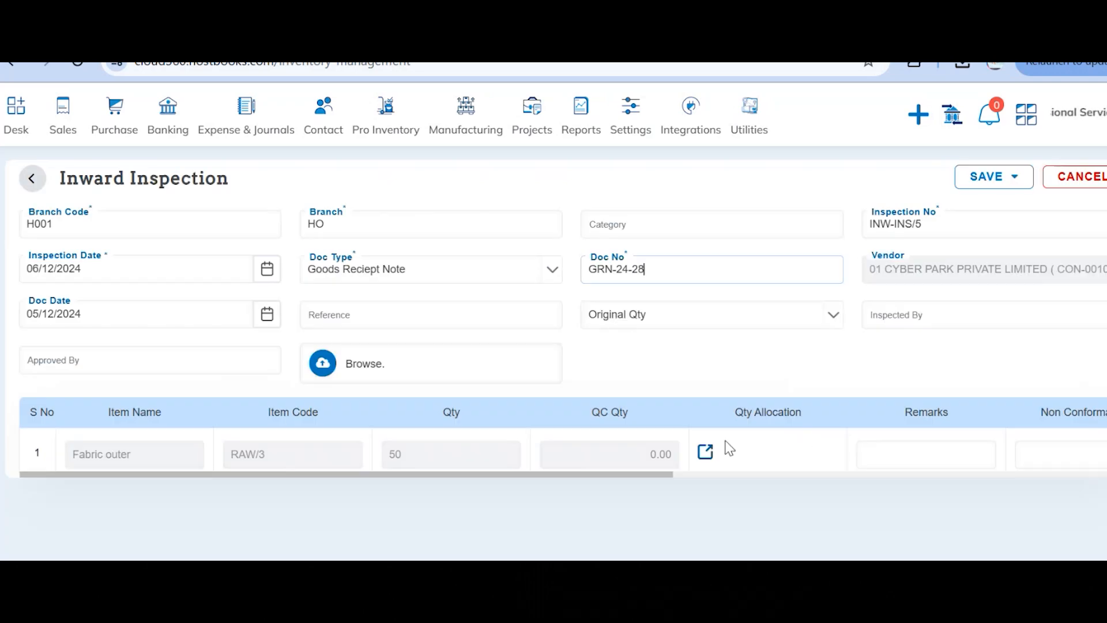
- Open the quantity allocation of Fabric outer and review its Moisture reading report, including the action options, without saving
{"action": "left_click", "coordinate": [705, 449]}
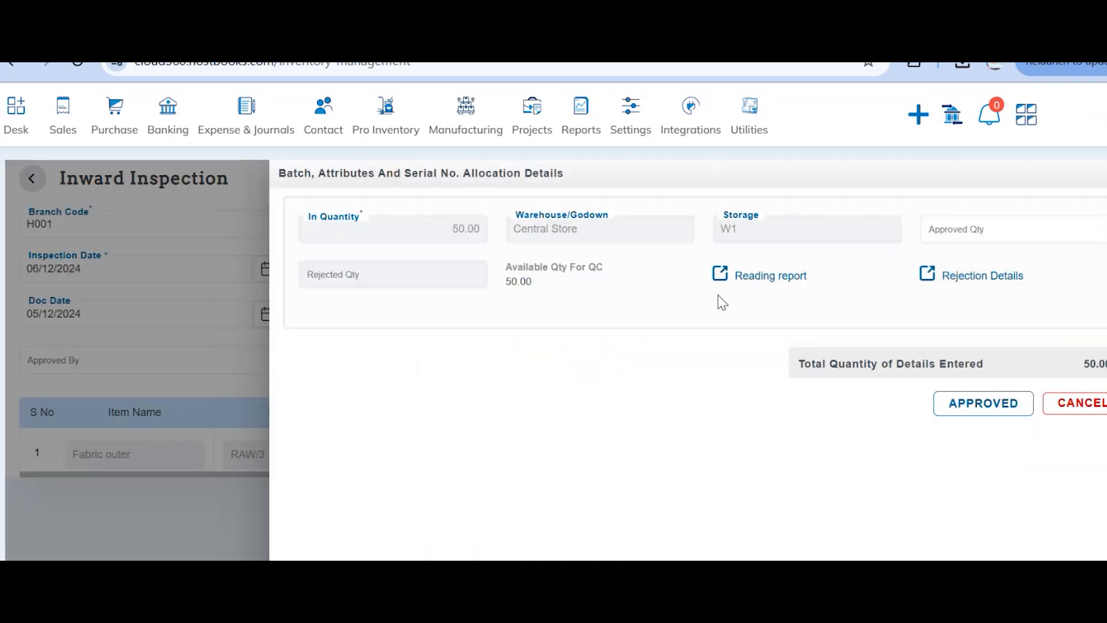
{"action": "left_click", "coordinate": [720, 277]}
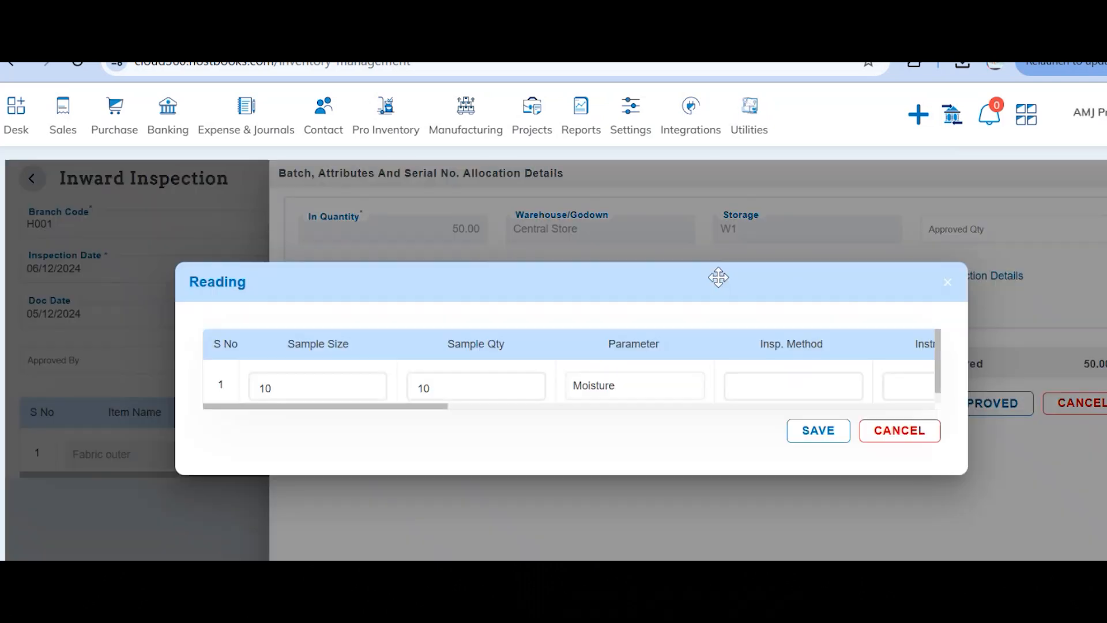
{"action": "scroll", "coordinate": [671, 396], "scroll_direction": "right", "scroll_amount": 10}
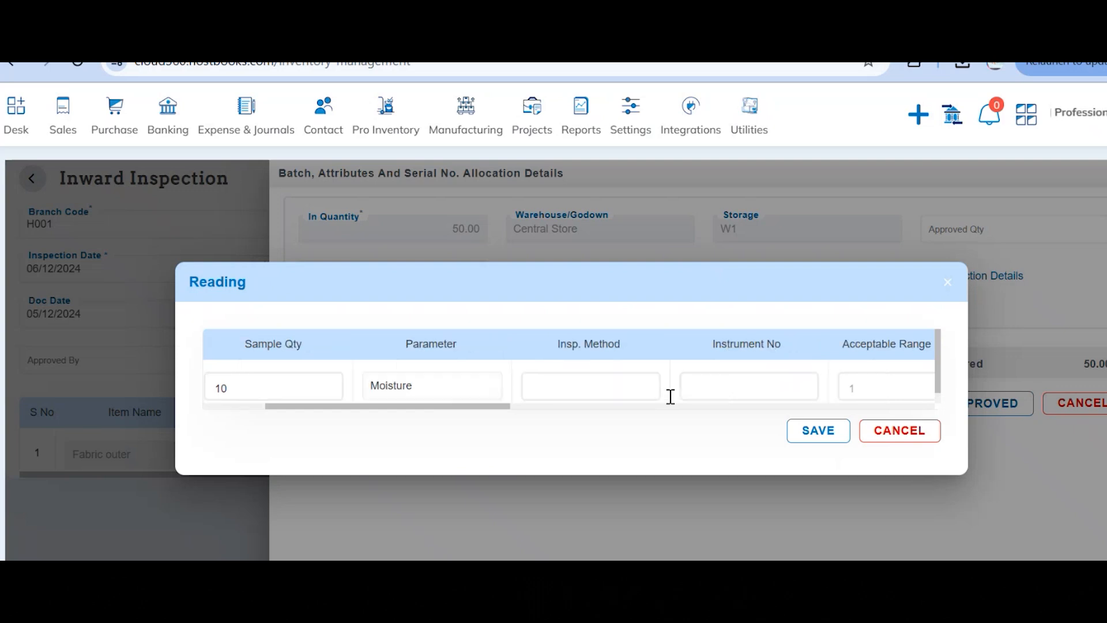
{"action": "scroll", "coordinate": [669, 396], "scroll_direction": "right", "scroll_amount": 8}
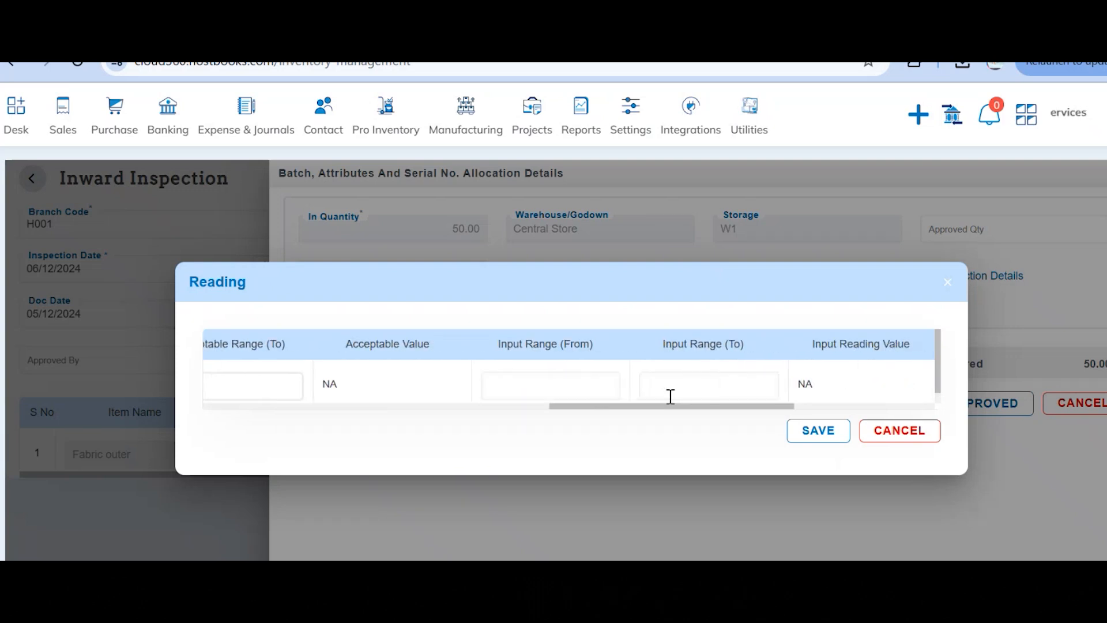
{"action": "scroll", "coordinate": [670, 397], "scroll_direction": "right", "scroll_amount": 3}
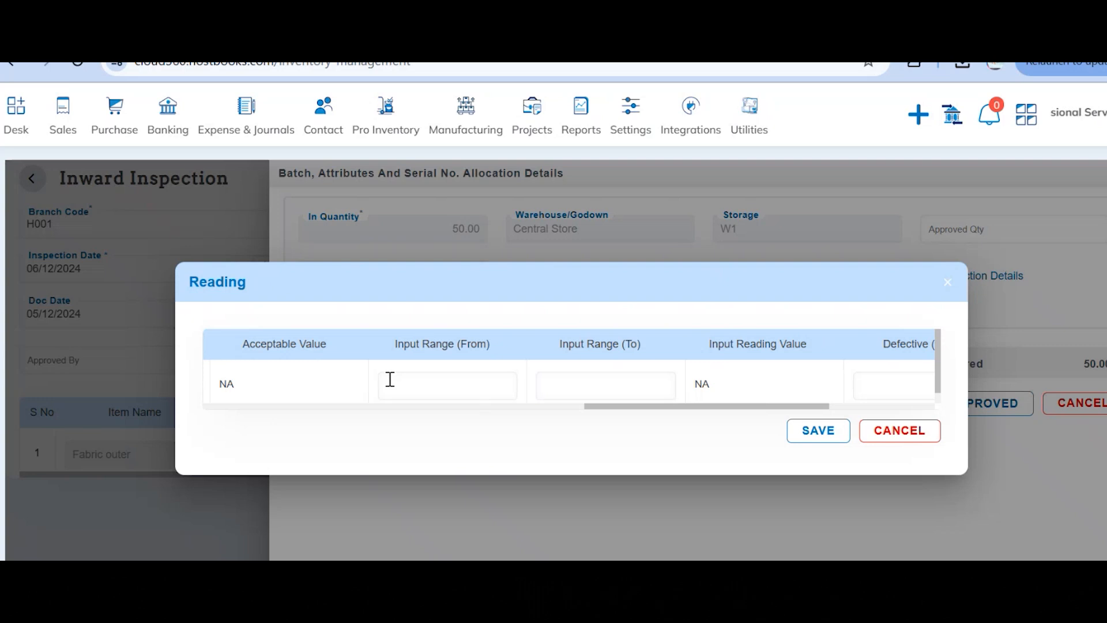
{"action": "scroll", "coordinate": [389, 379], "scroll_direction": "right", "scroll_amount": 4}
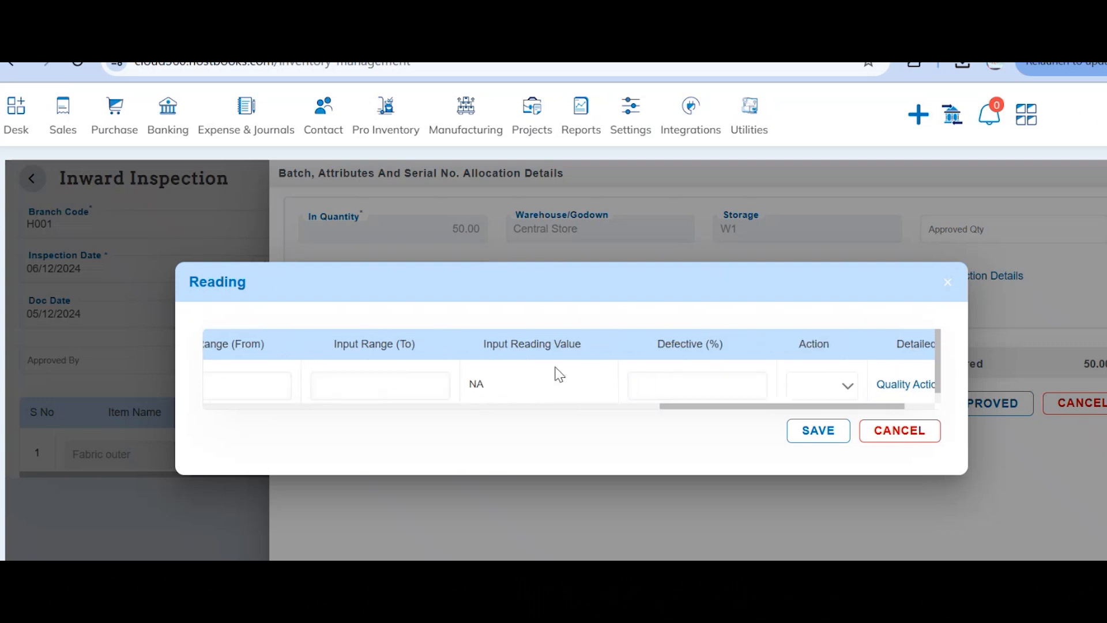
{"action": "scroll", "coordinate": [736, 378], "scroll_direction": "right", "scroll_amount": 2}
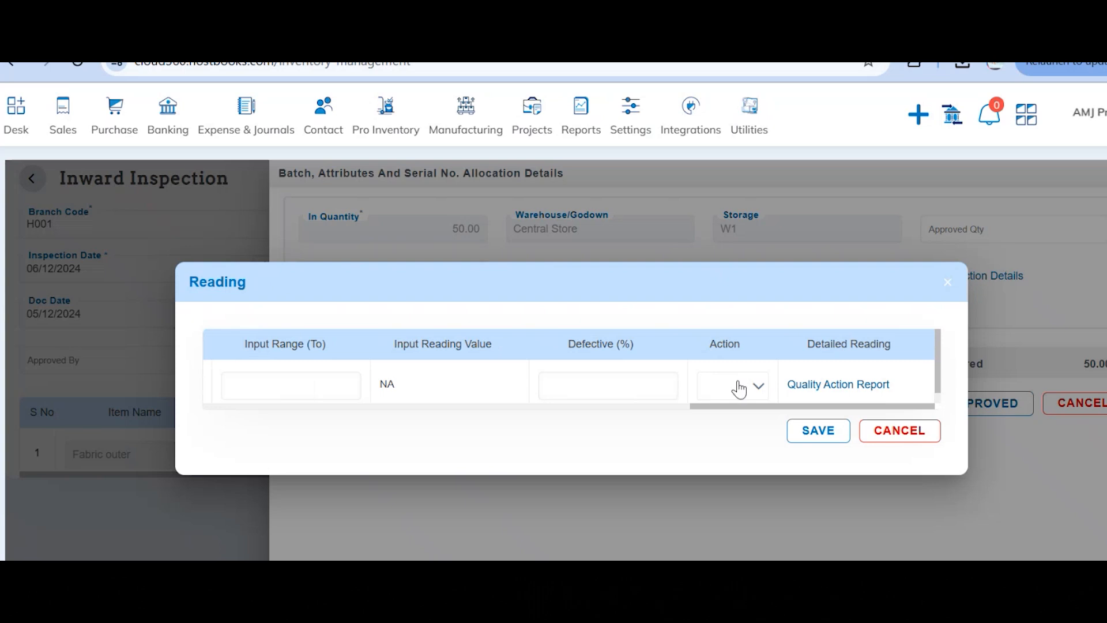
{"action": "left_click", "coordinate": [739, 390]}
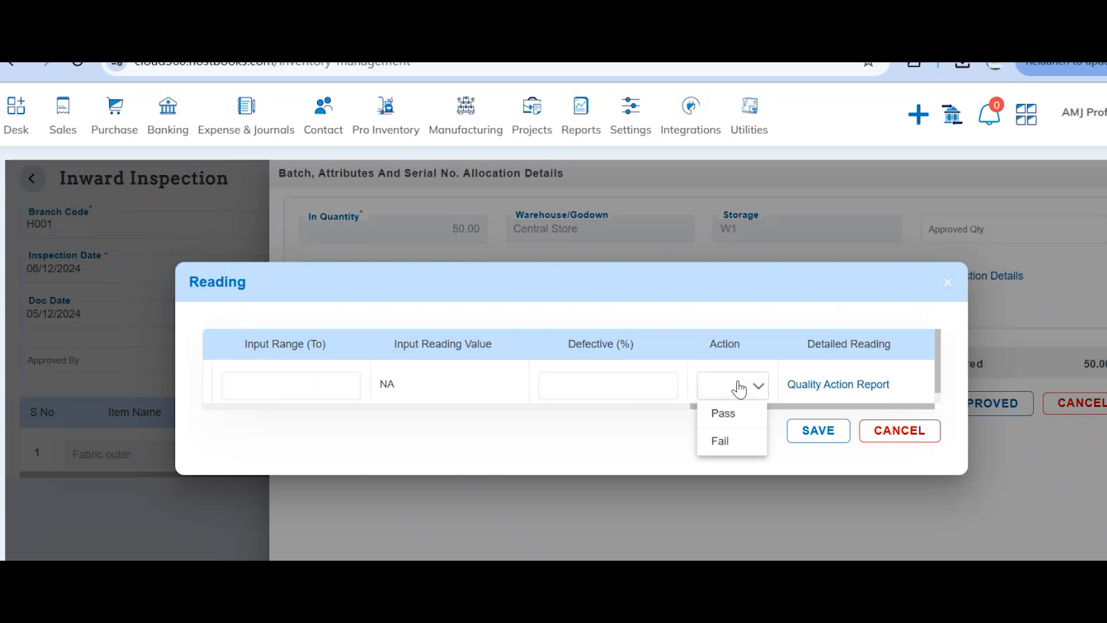
{"action": "left_click", "coordinate": [948, 285]}
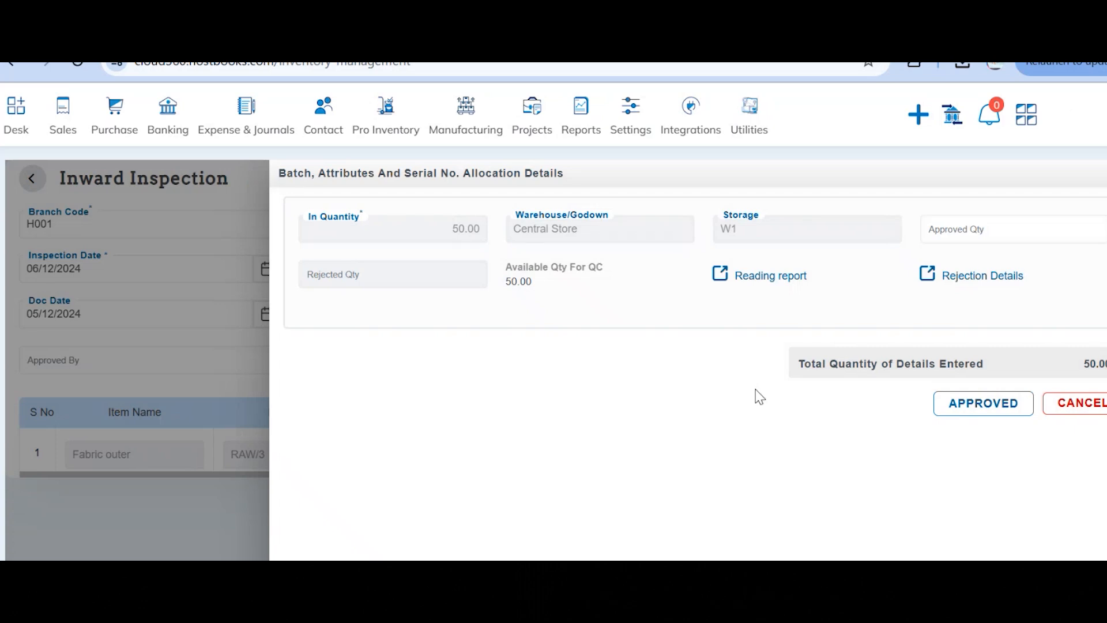
- Review the waste and scrap fields in the rejection details, and leave them and the allocation details without saving
{"action": "left_click", "coordinate": [946, 282]}
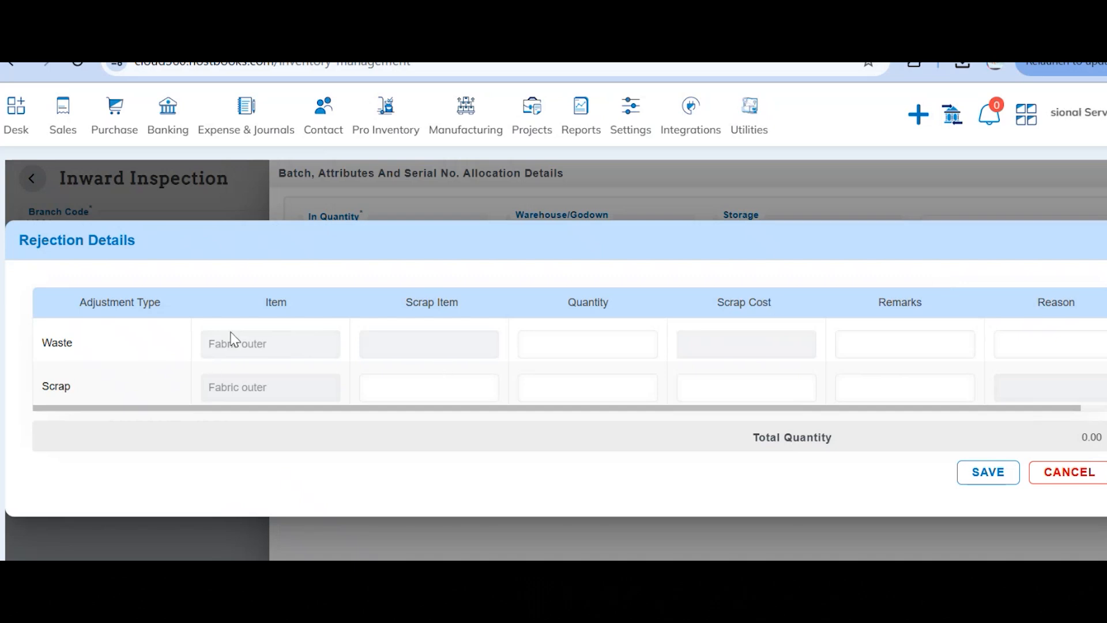
{"action": "scroll", "coordinate": [410, 376], "scroll_direction": "right", "scroll_amount": 1}
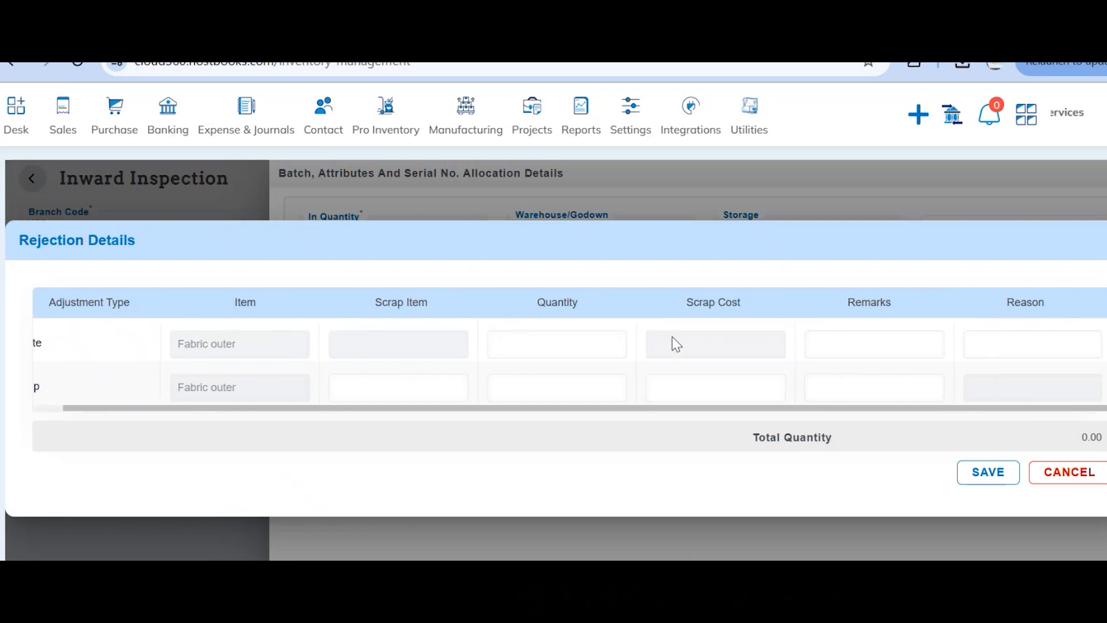
{"action": "left_click", "coordinate": [1065, 472]}
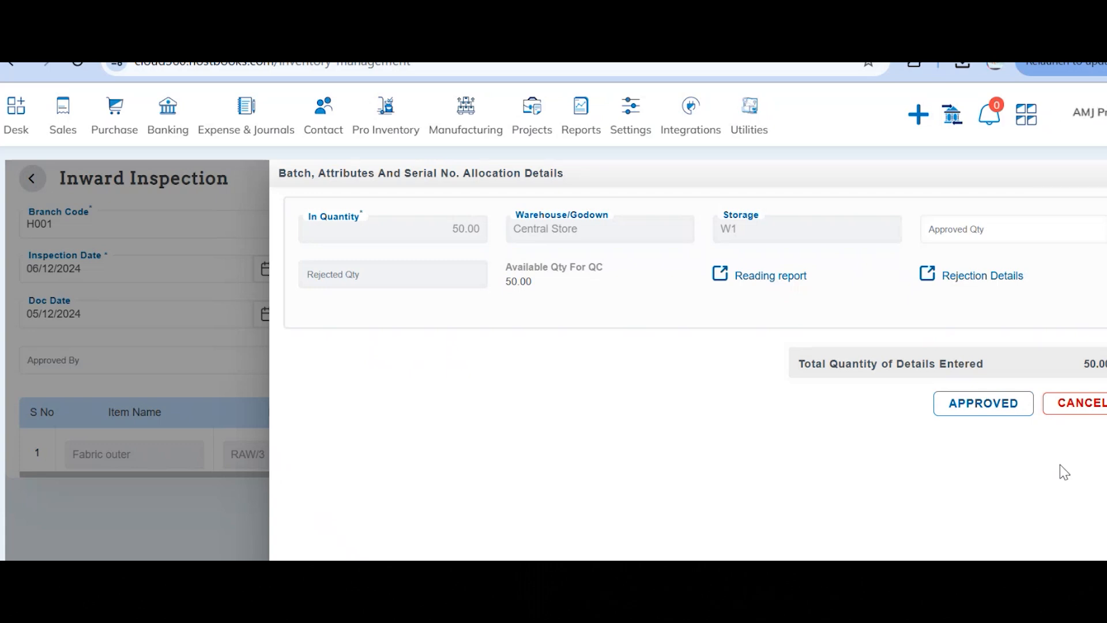
{"action": "left_click", "coordinate": [1086, 408]}
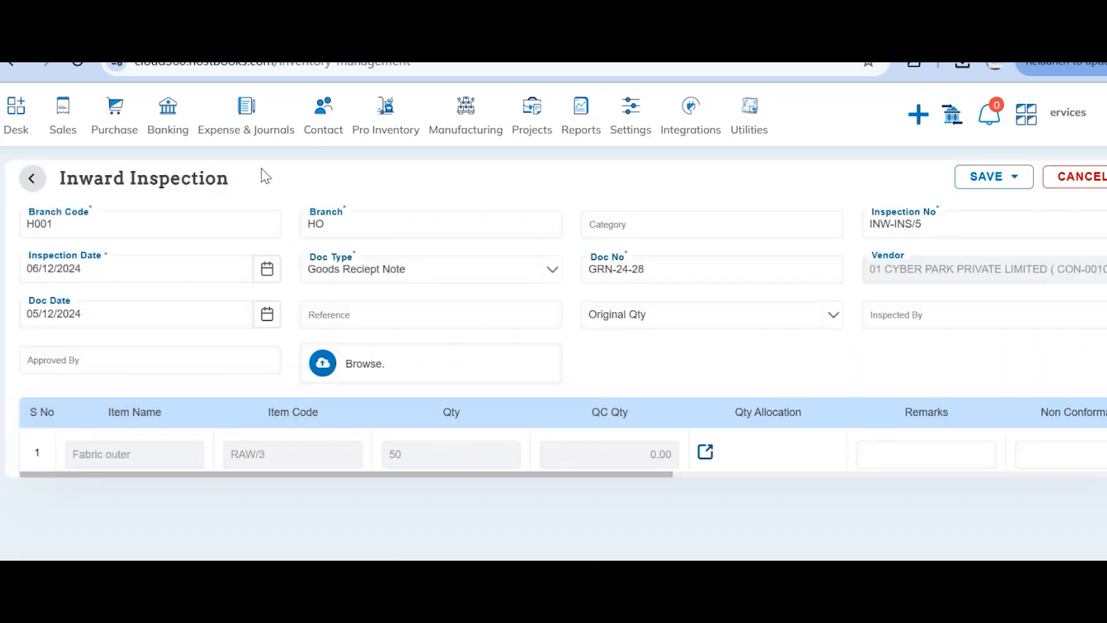
- Open the list of production entries in the manufacturing module and start a new production entry
{"action": "left_click", "coordinate": [381, 135]}
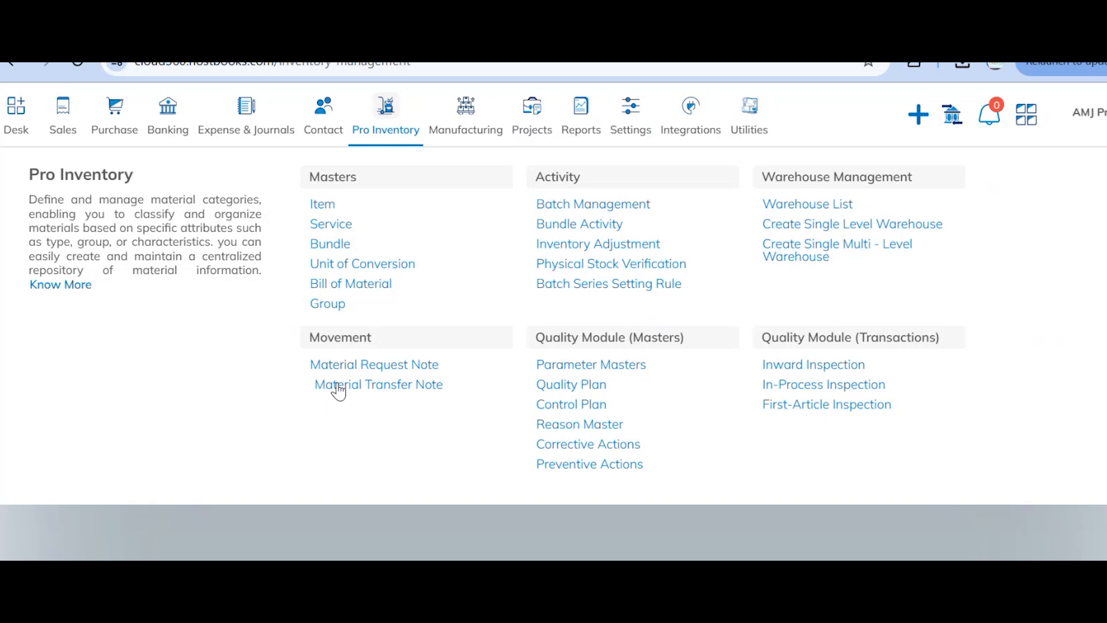
{"action": "mouse_move", "coordinate": [460, 124]}
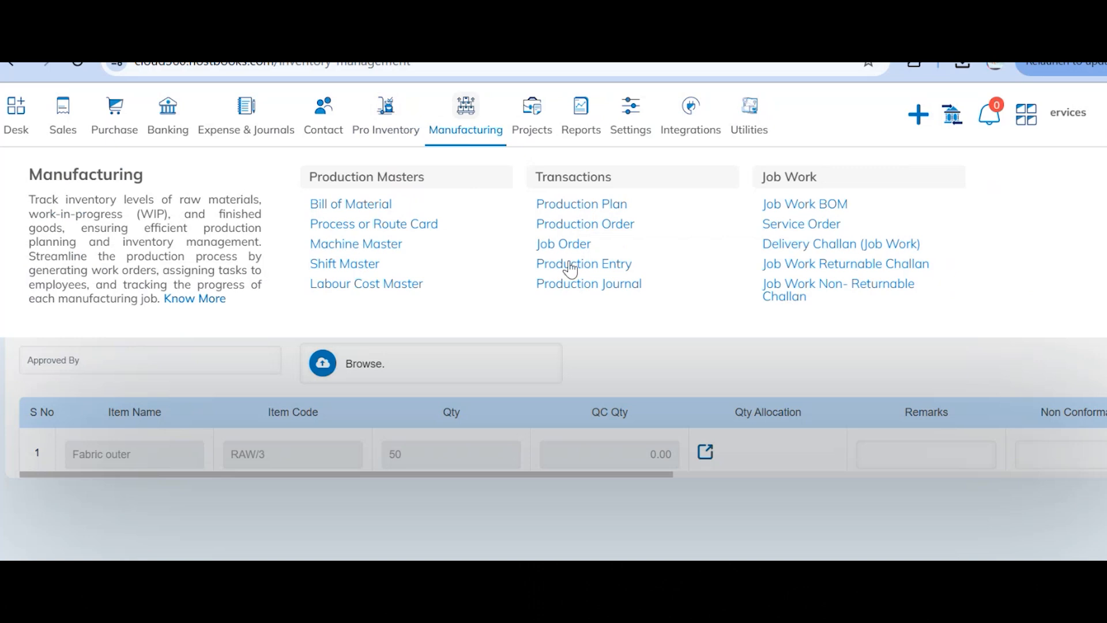
{"action": "left_click", "coordinate": [621, 273]}
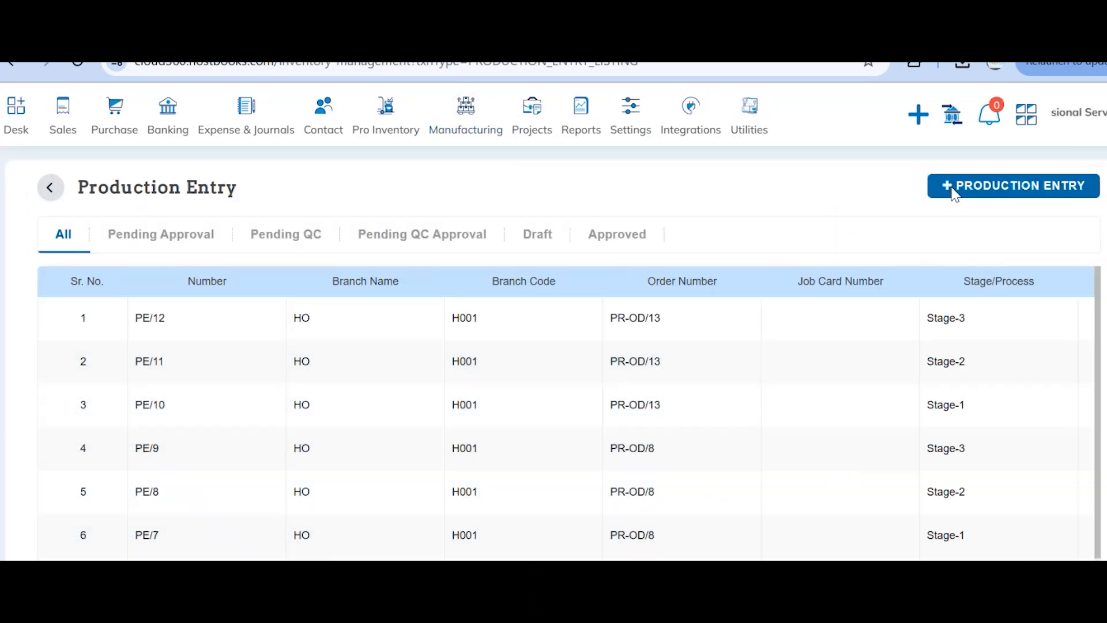
{"action": "left_click", "coordinate": [949, 186]}
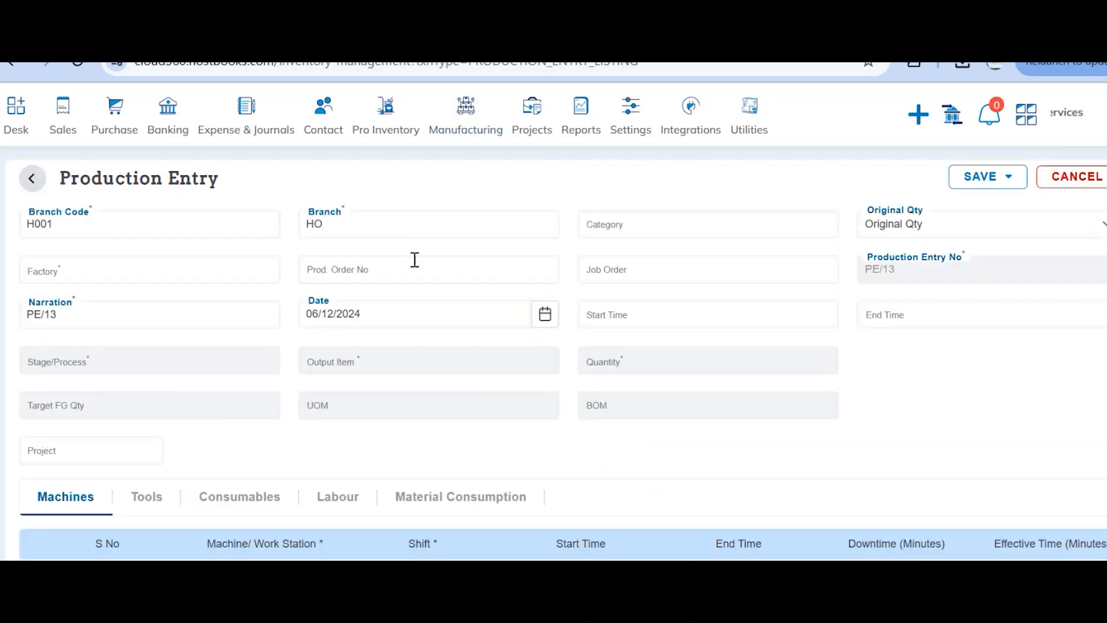
- Set the production entry's factory to Factory - 1, production order to PR-OD/14 and stage to Stage-1
{"action": "left_click", "coordinate": [157, 269]}
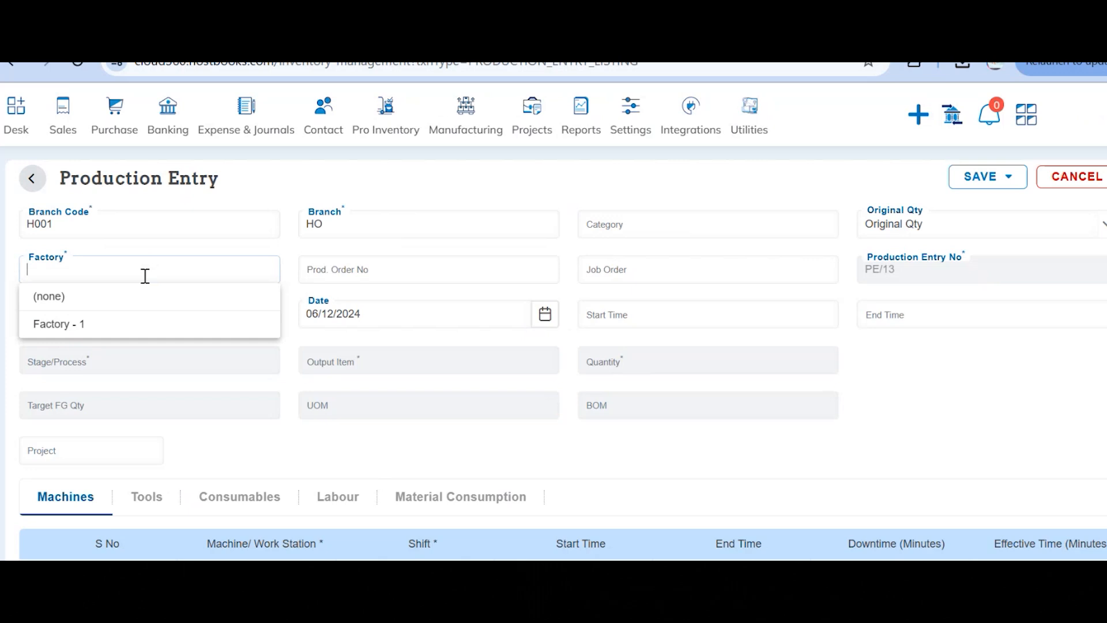
{"action": "left_click", "coordinate": [86, 324]}
{"action": "left_click", "coordinate": [363, 270]}
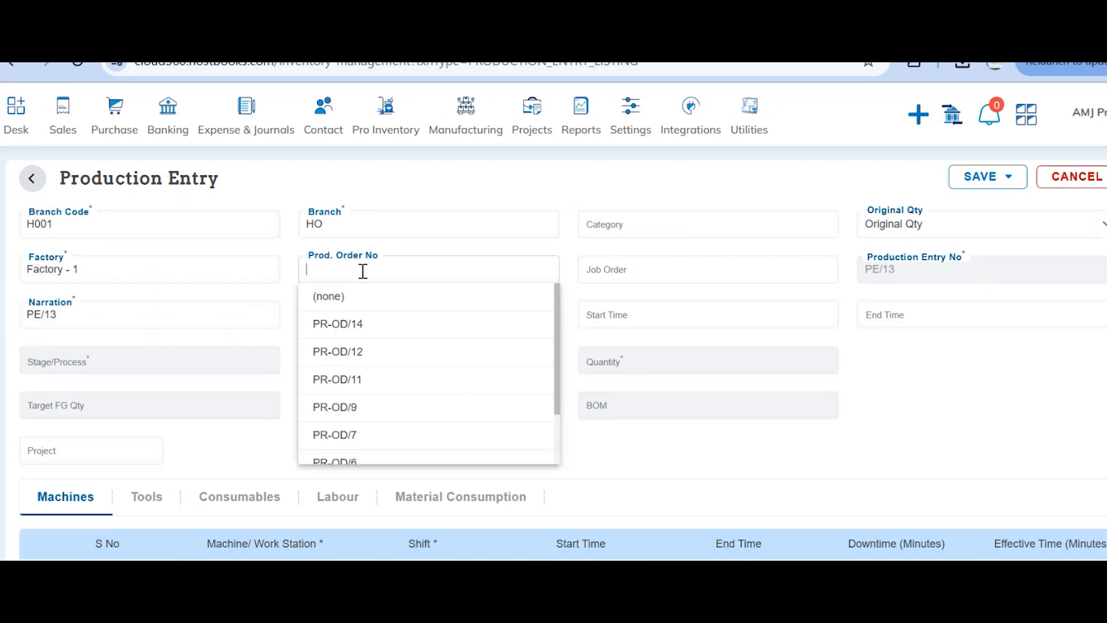
{"action": "left_click", "coordinate": [358, 325]}
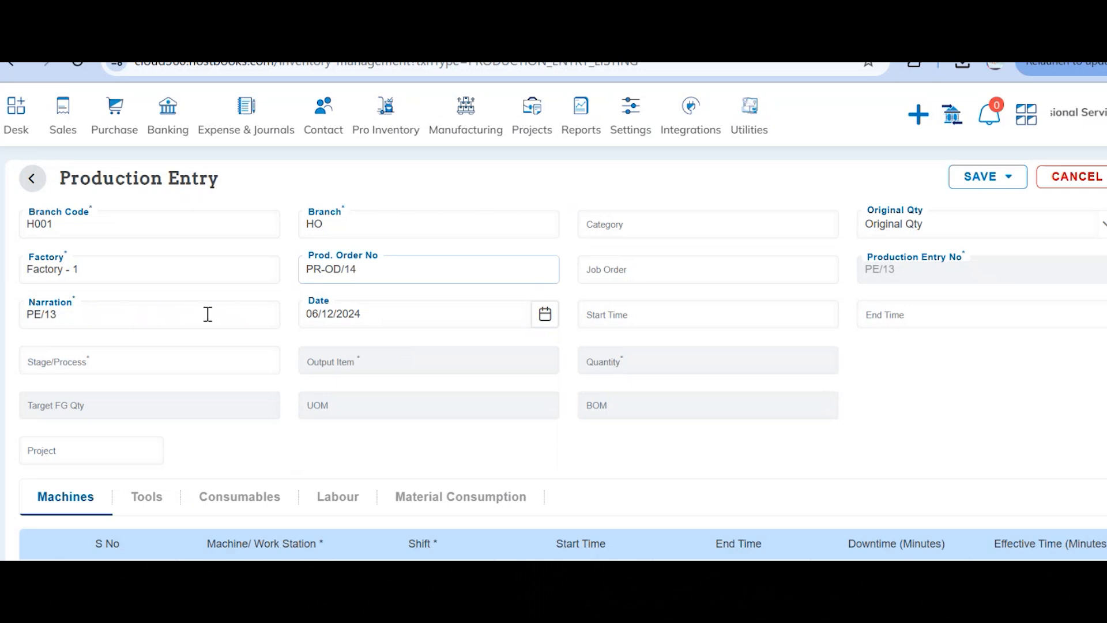
{"action": "left_click", "coordinate": [102, 348]}
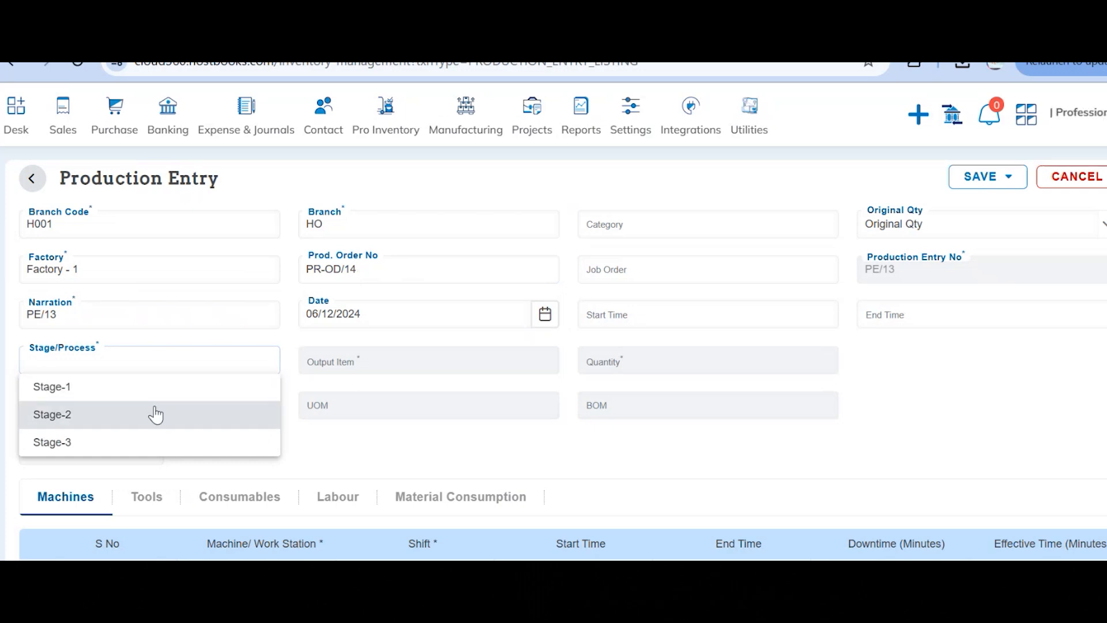
{"action": "left_click", "coordinate": [127, 395]}
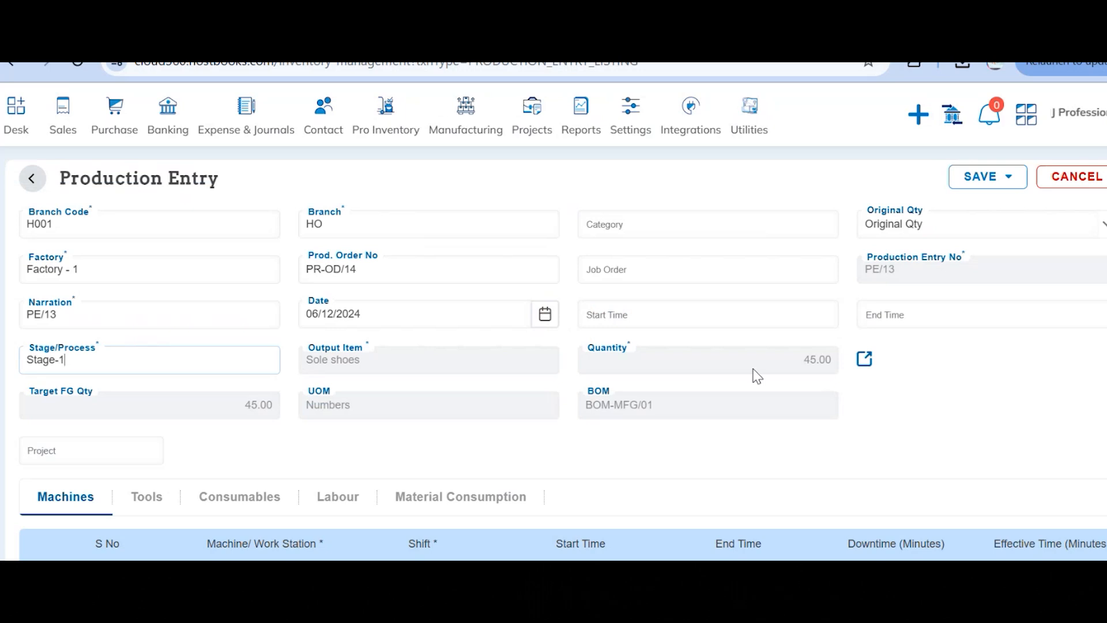
- Allocate the full quantity of 45 for the output item Sole shoes
{"action": "left_click", "coordinate": [865, 360]}
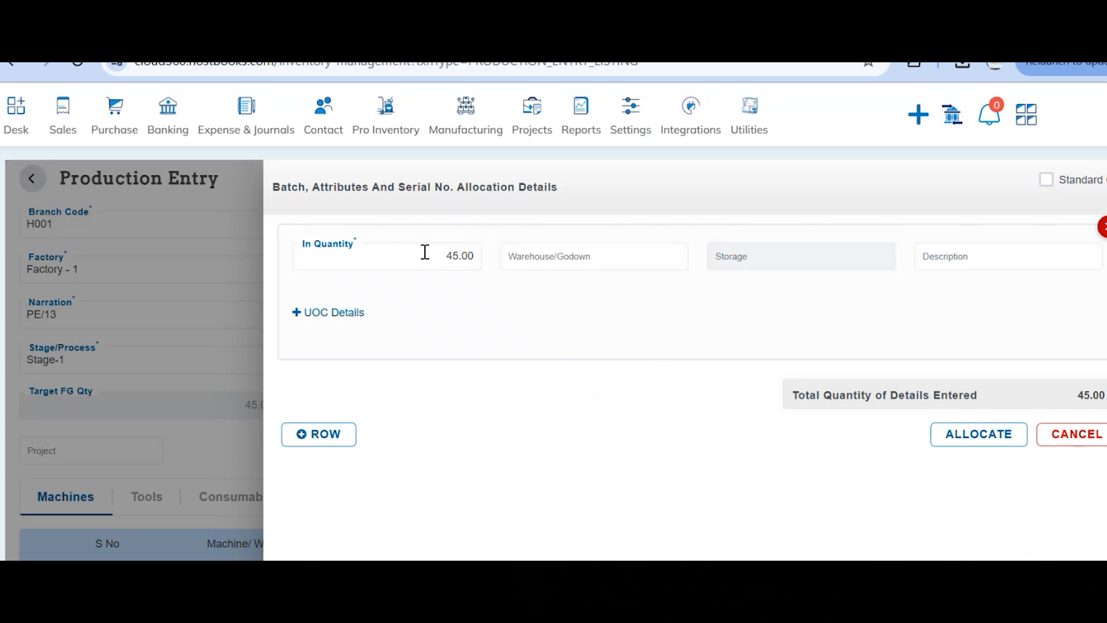
{"action": "left_click", "coordinate": [425, 252]}
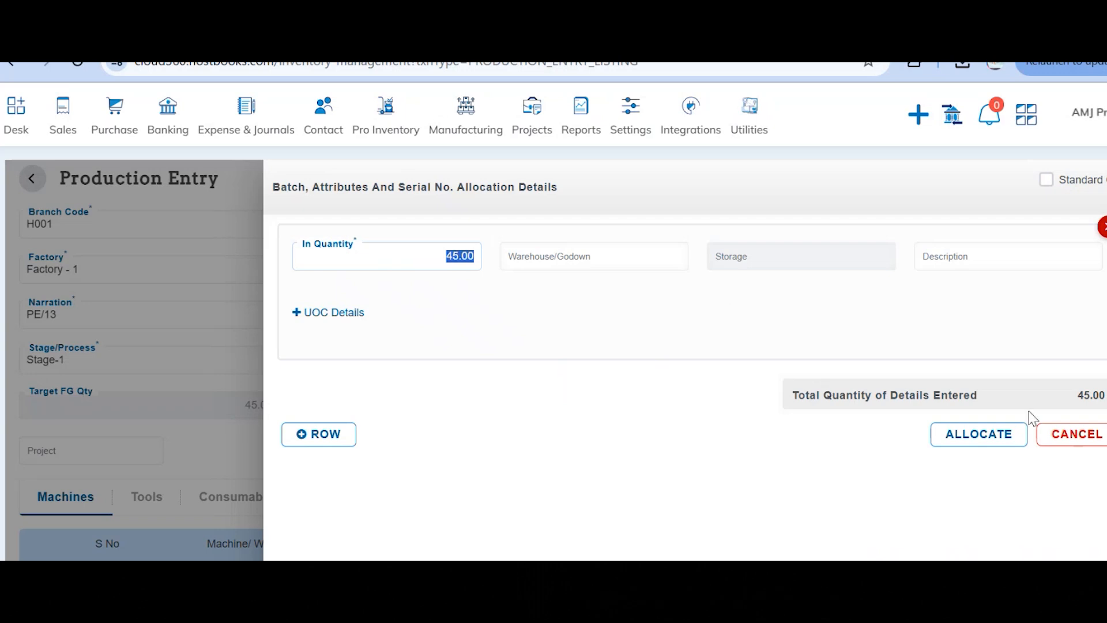
{"action": "left_click", "coordinate": [978, 434]}
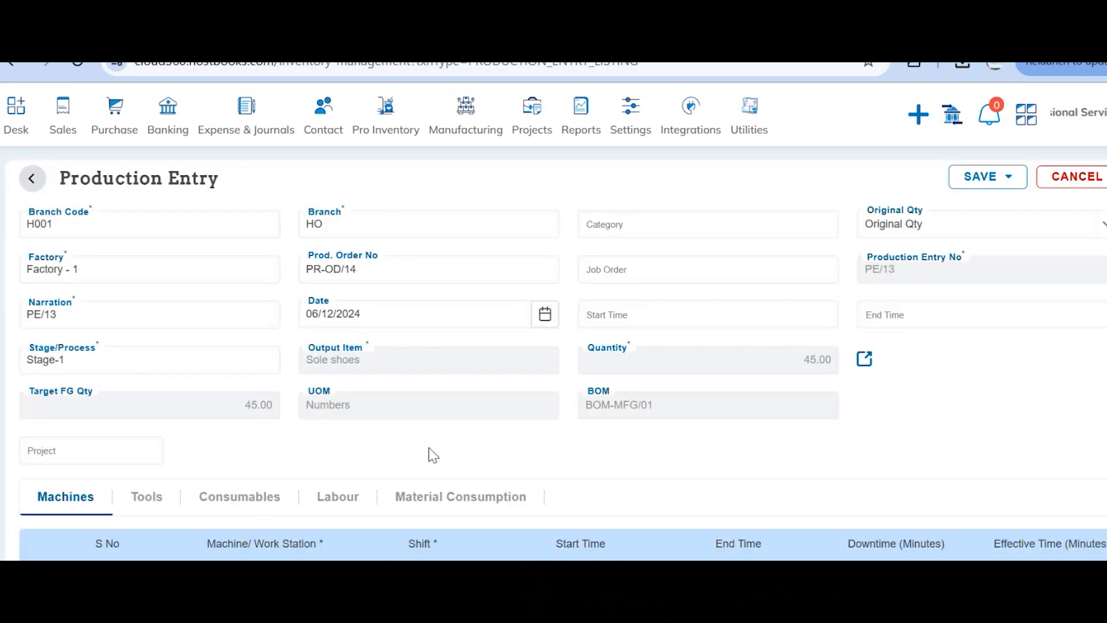
- Enter 2 hours of time taken and an output quantity of 45 for the Skilled Labor line of the labour details
{"action": "scroll", "coordinate": [432, 455], "scroll_direction": "down", "scroll_amount": 1}
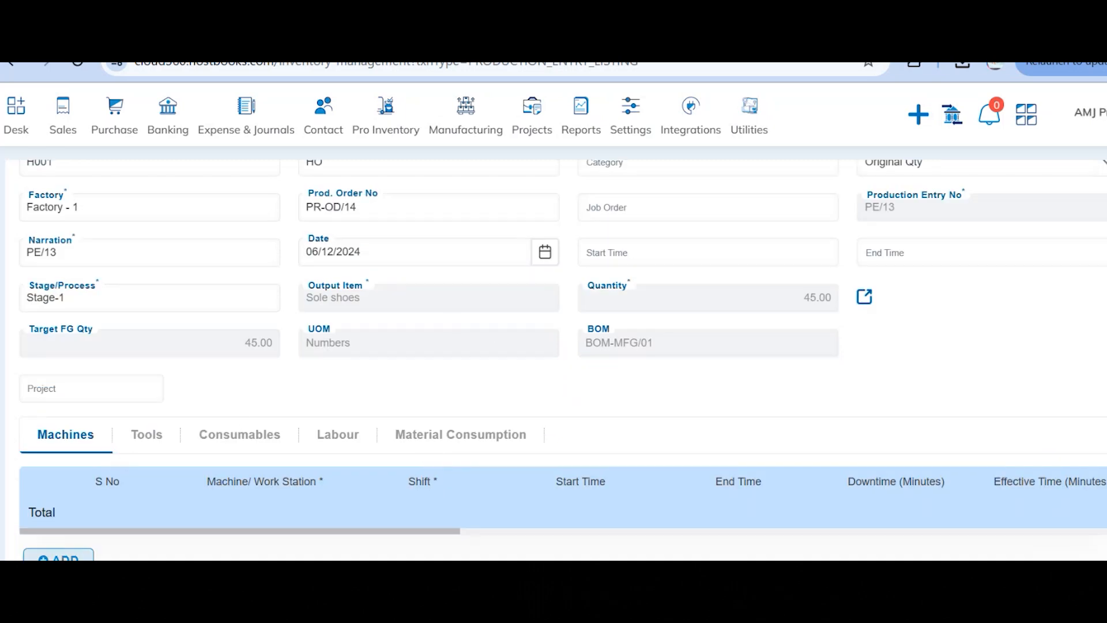
{"action": "left_click", "coordinate": [339, 436]}
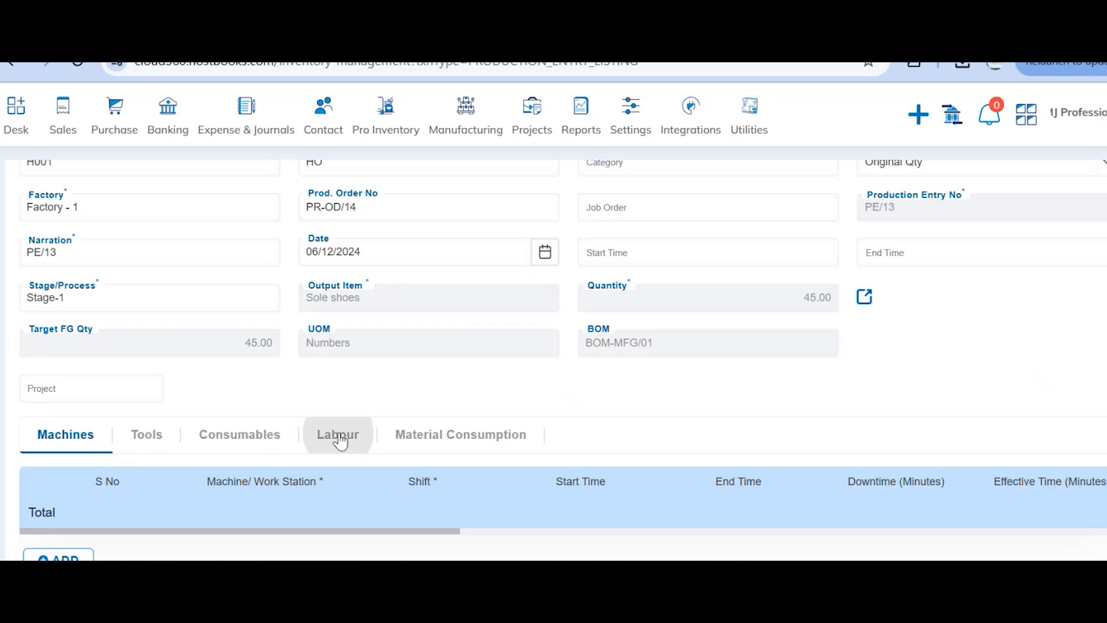
{"action": "scroll", "coordinate": [242, 447], "scroll_direction": "down", "scroll_amount": 1}
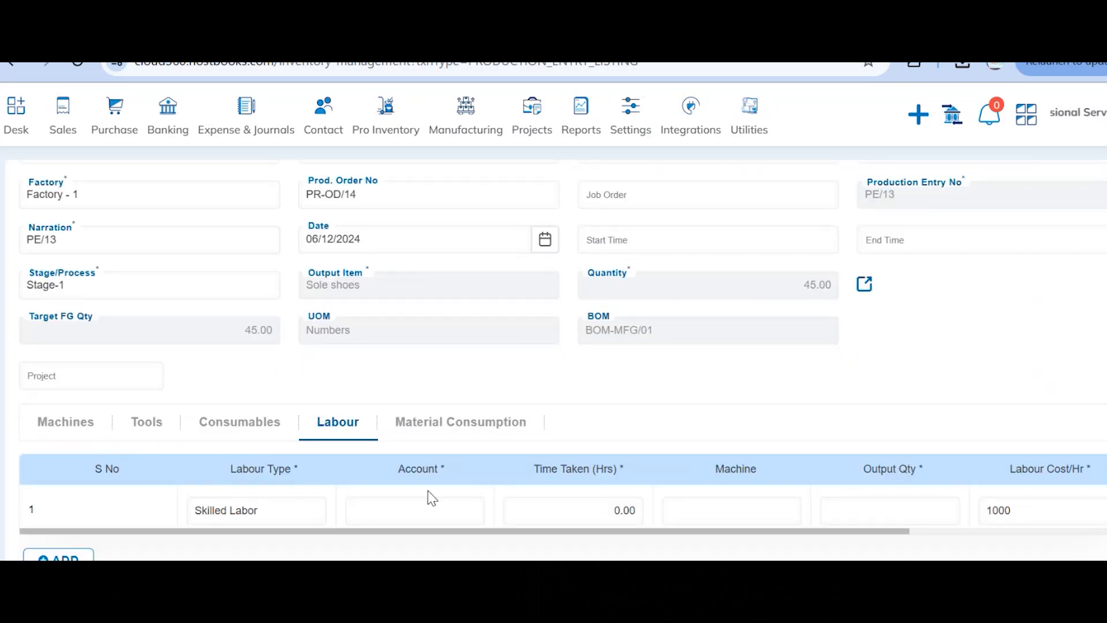
{"action": "left_click", "coordinate": [560, 502]}
{"action": "type", "text": "2"}
{"action": "left_click", "coordinate": [835, 507]}
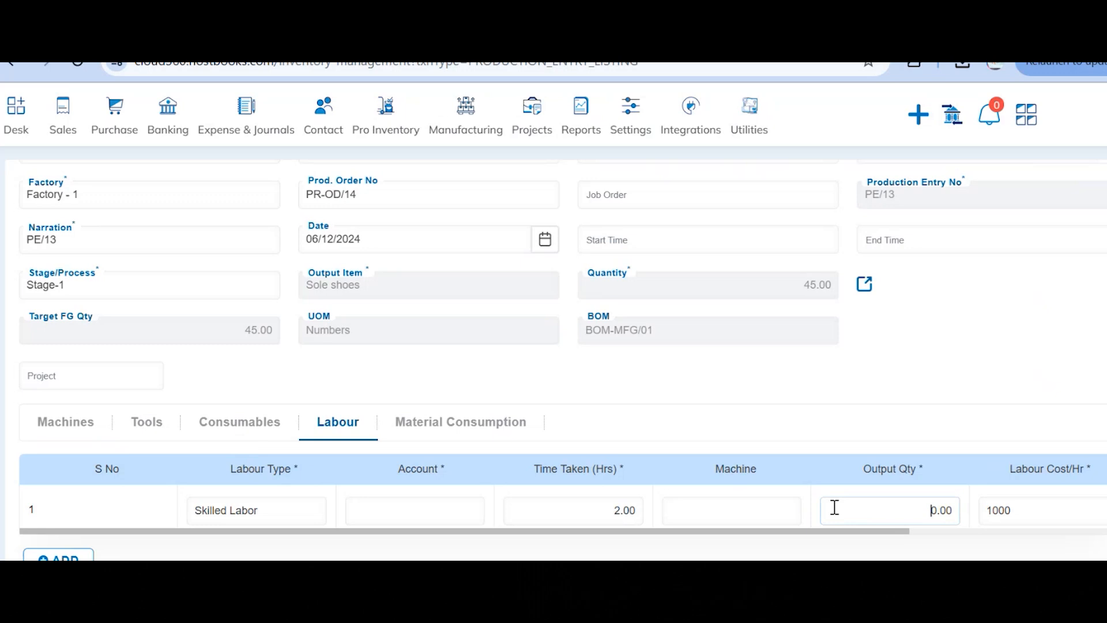
{"action": "type", "text": "45"}
{"action": "left_click", "coordinate": [836, 419]}
{"action": "scroll", "coordinate": [919, 491], "scroll_direction": "right", "scroll_amount": 5}
{"action": "scroll", "coordinate": [918, 495], "scroll_direction": "left", "scroll_amount": 5}
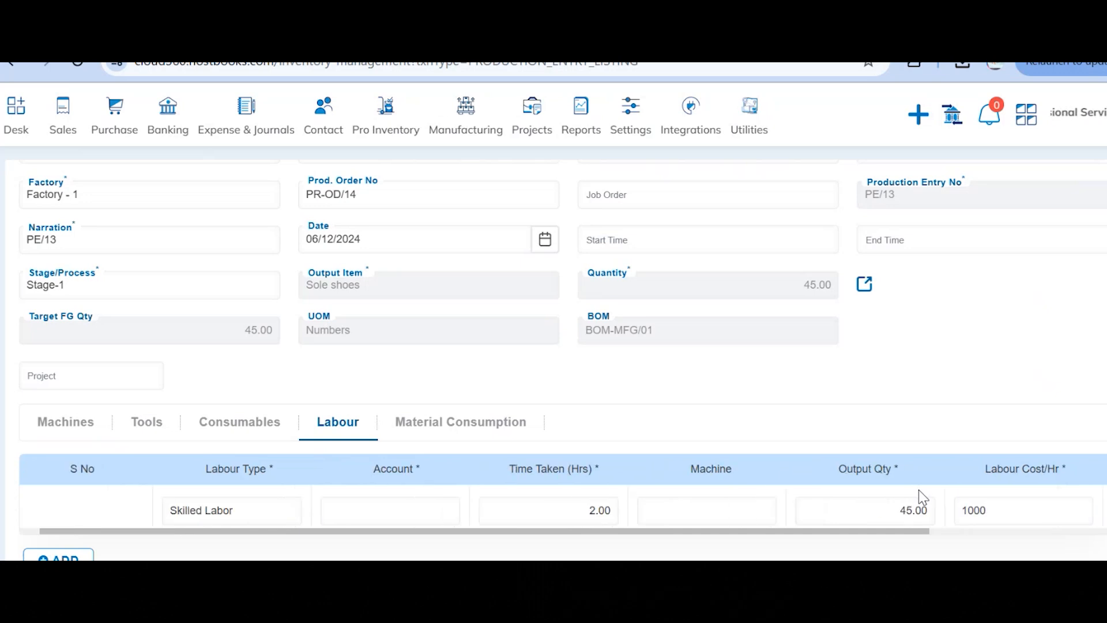
- Assign the account 40015-Other Expense to the Skilled Labor line
{"action": "left_click", "coordinate": [413, 512]}
{"action": "type", "text": "other"}
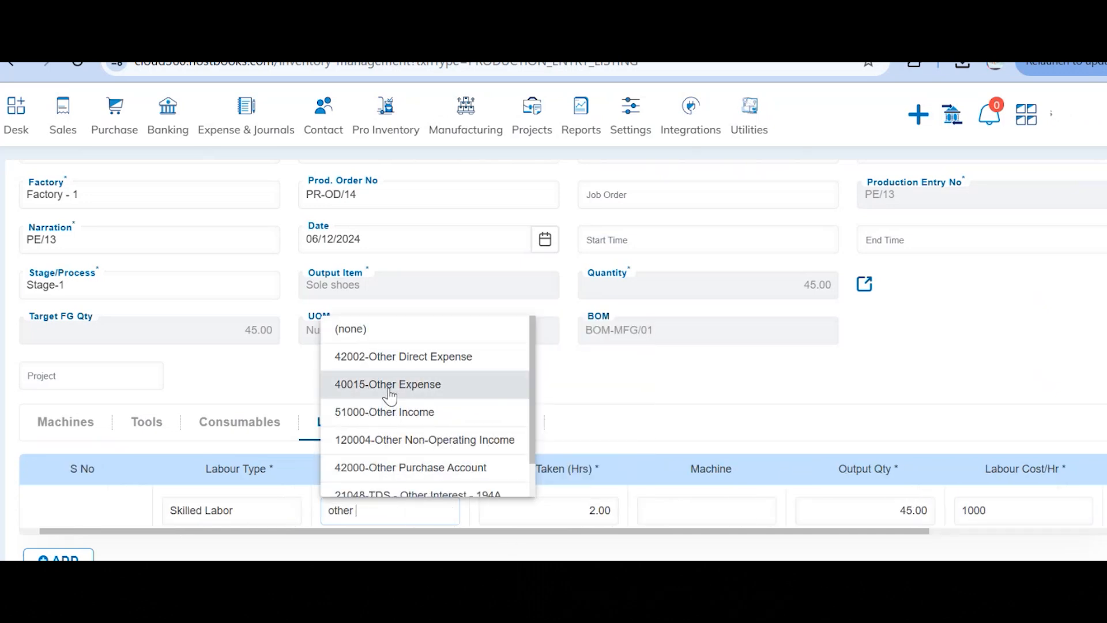
{"action": "left_click", "coordinate": [360, 386]}
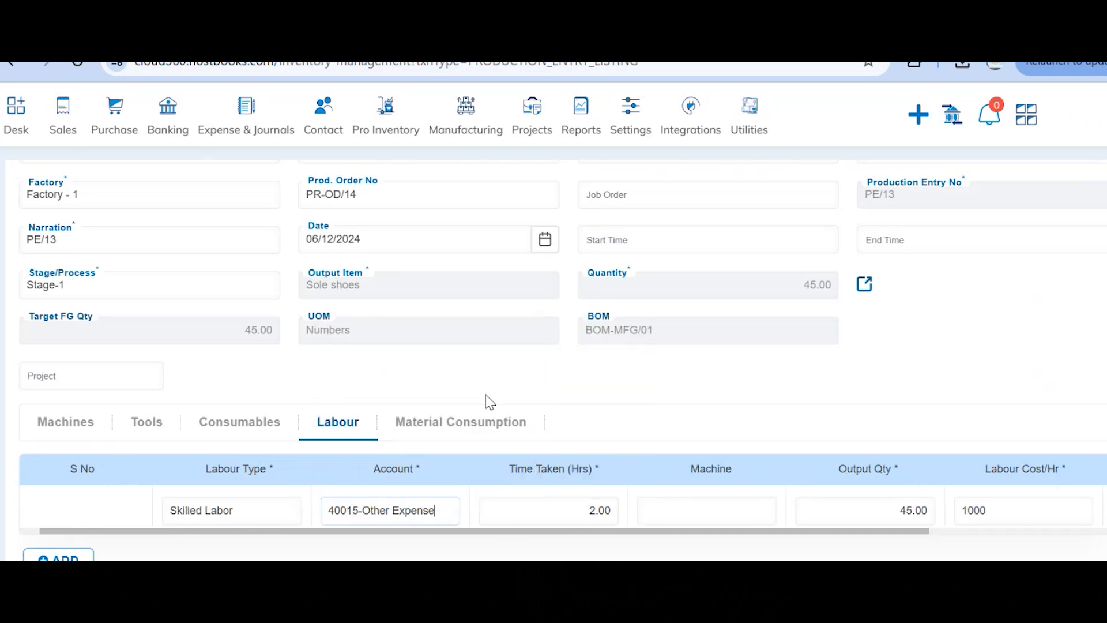
- Set the actual quantity of Rubber Outer to 50 in the production entry's material consumption
{"action": "scroll", "coordinate": [801, 432], "scroll_direction": "up", "scroll_amount": 2}
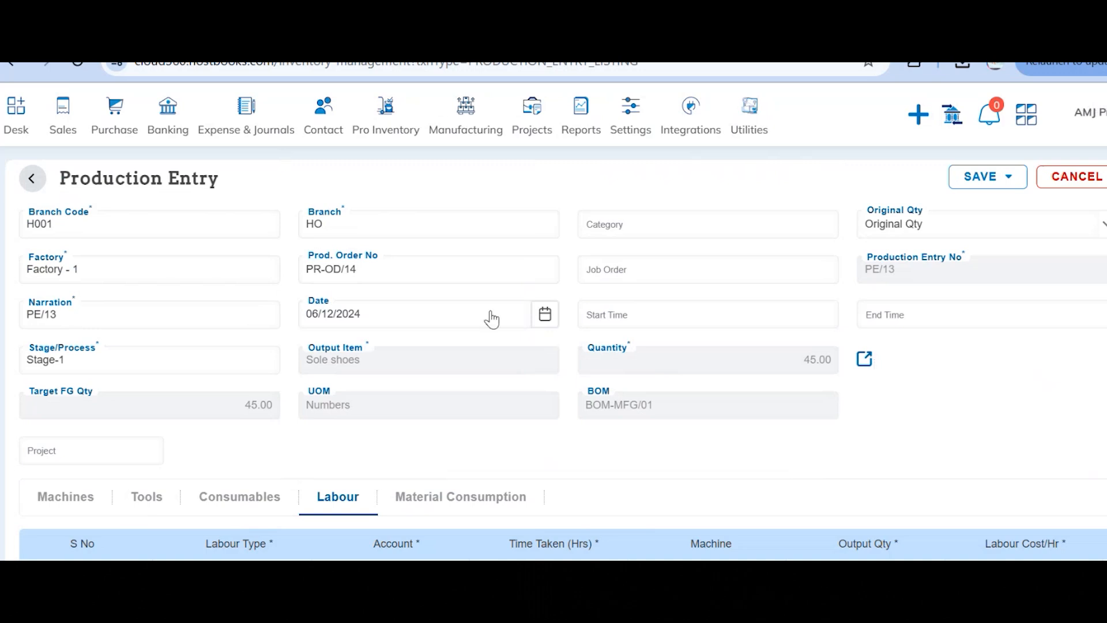
{"action": "left_click", "coordinate": [425, 498]}
{"action": "scroll", "coordinate": [425, 497], "scroll_direction": "down", "scroll_amount": 2}
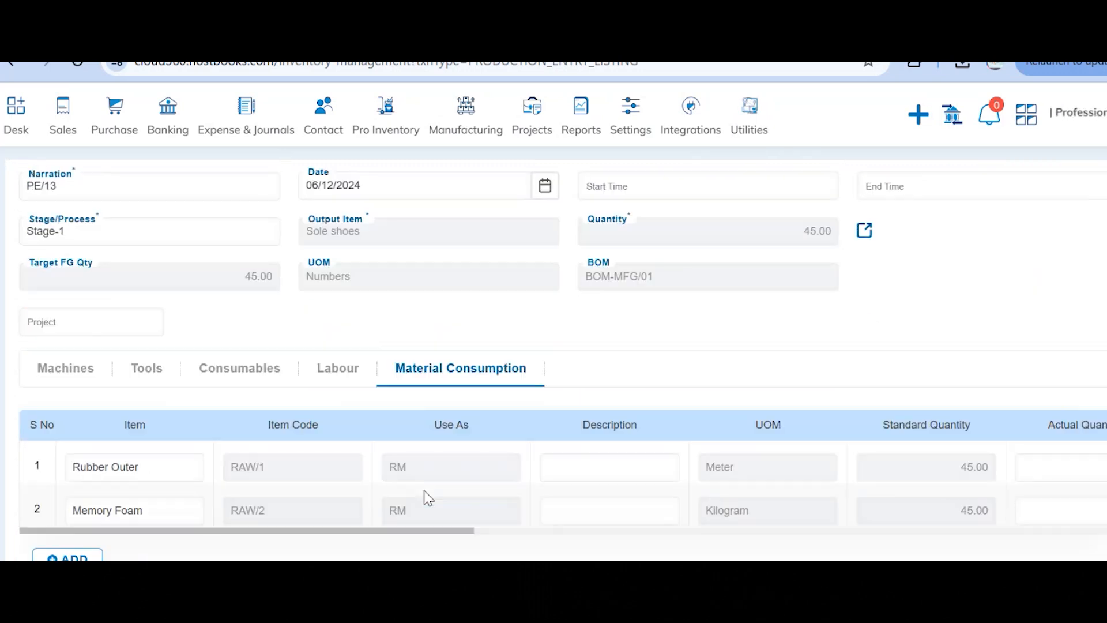
{"action": "scroll", "coordinate": [566, 479], "scroll_direction": "right", "scroll_amount": 2}
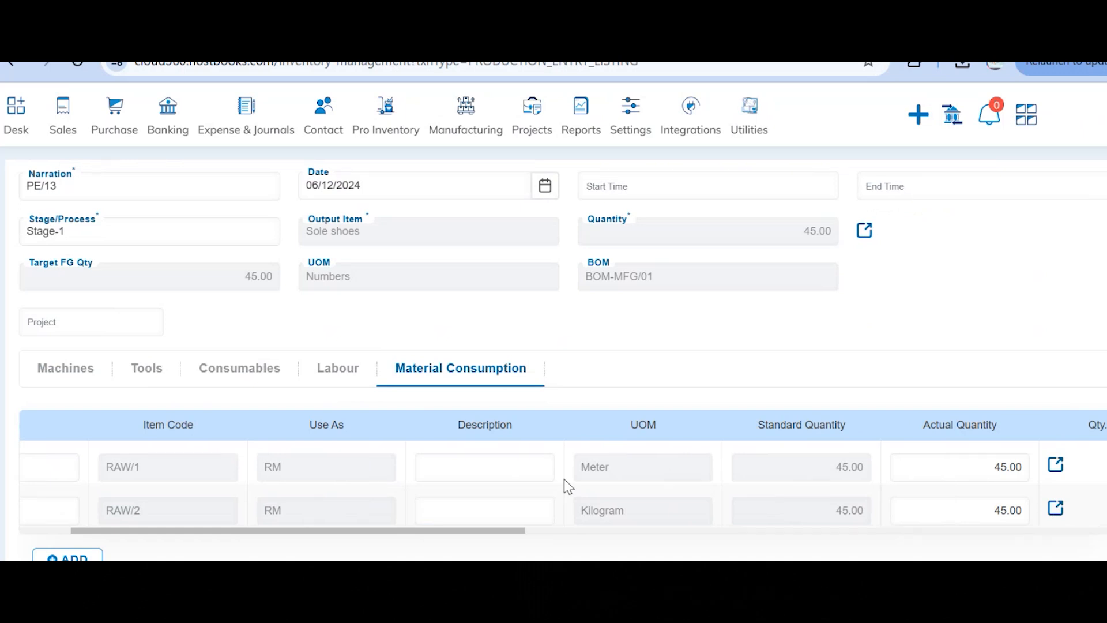
{"action": "scroll", "coordinate": [564, 478], "scroll_direction": "right", "scroll_amount": 3}
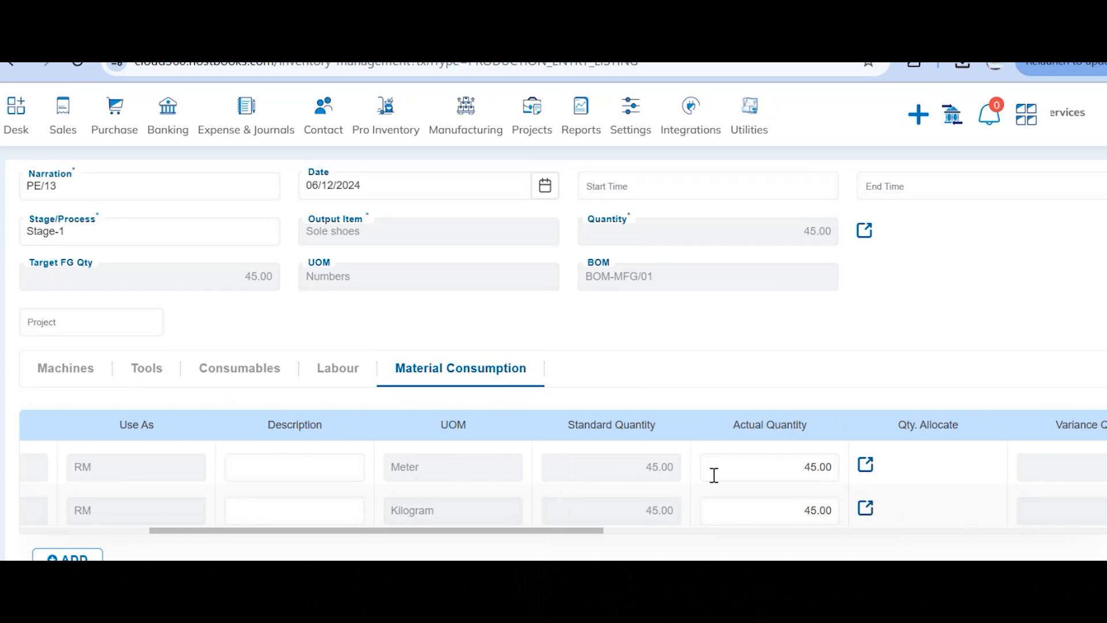
{"action": "left_click", "coordinate": [744, 474]}
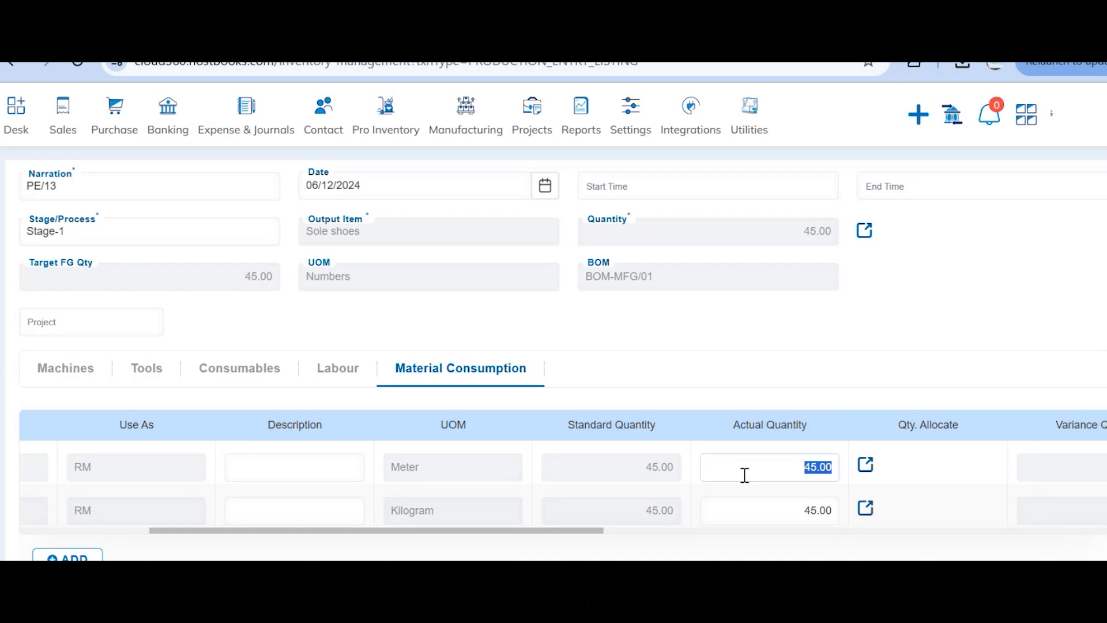
{"action": "left_click", "coordinate": [748, 513]}
{"action": "scroll", "coordinate": [748, 513], "scroll_direction": "right", "scroll_amount": 5}
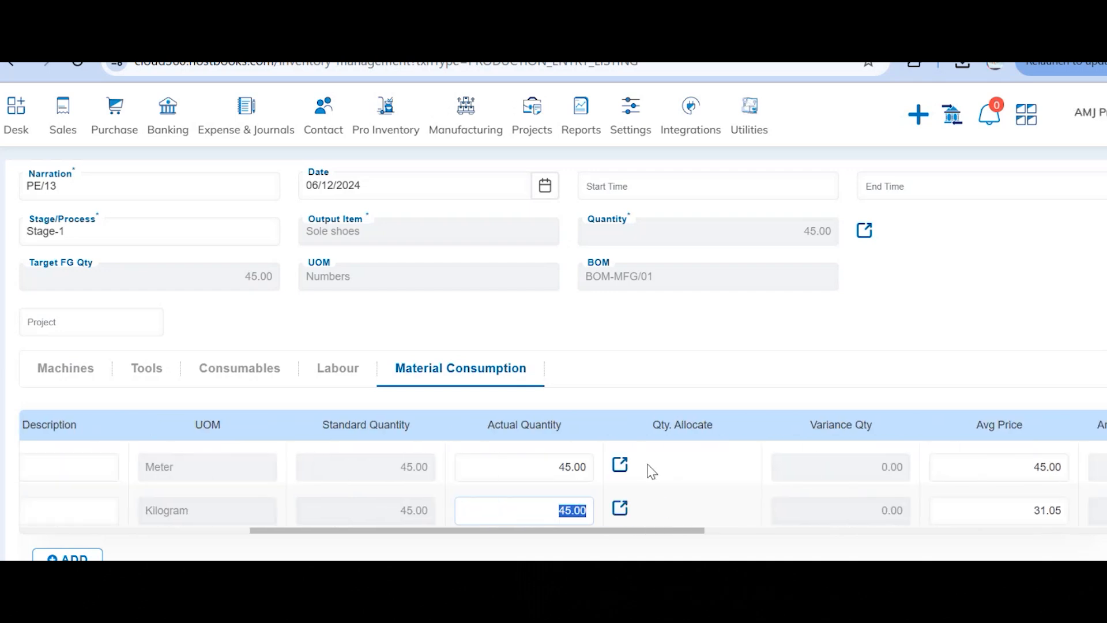
{"action": "left_click", "coordinate": [537, 475]}
{"action": "type", "text": "50"}
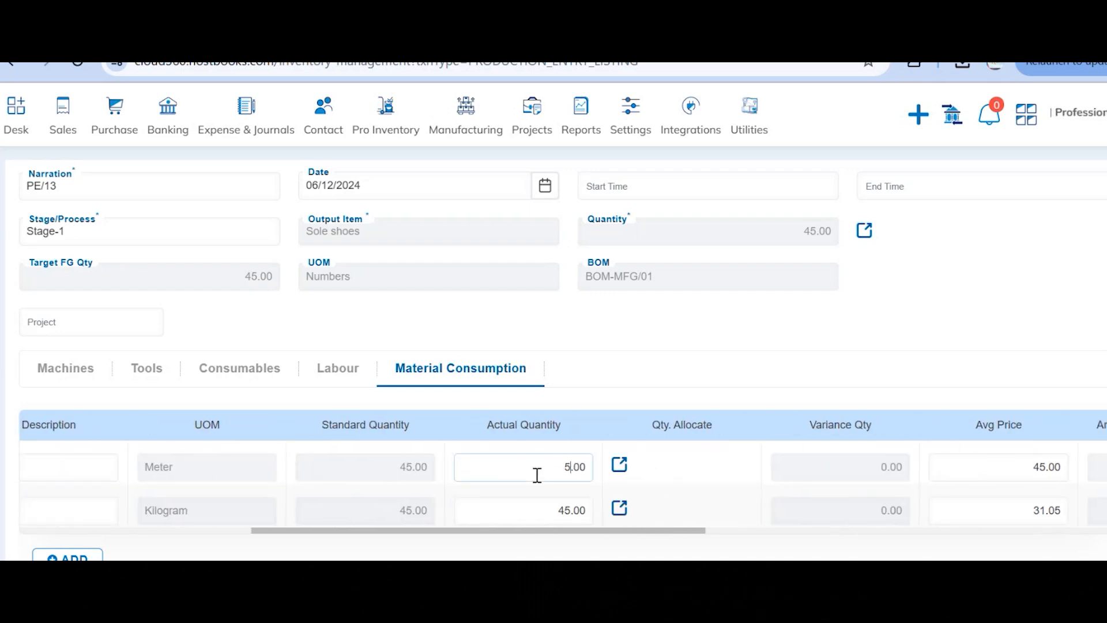
{"action": "left_click", "coordinate": [769, 348]}
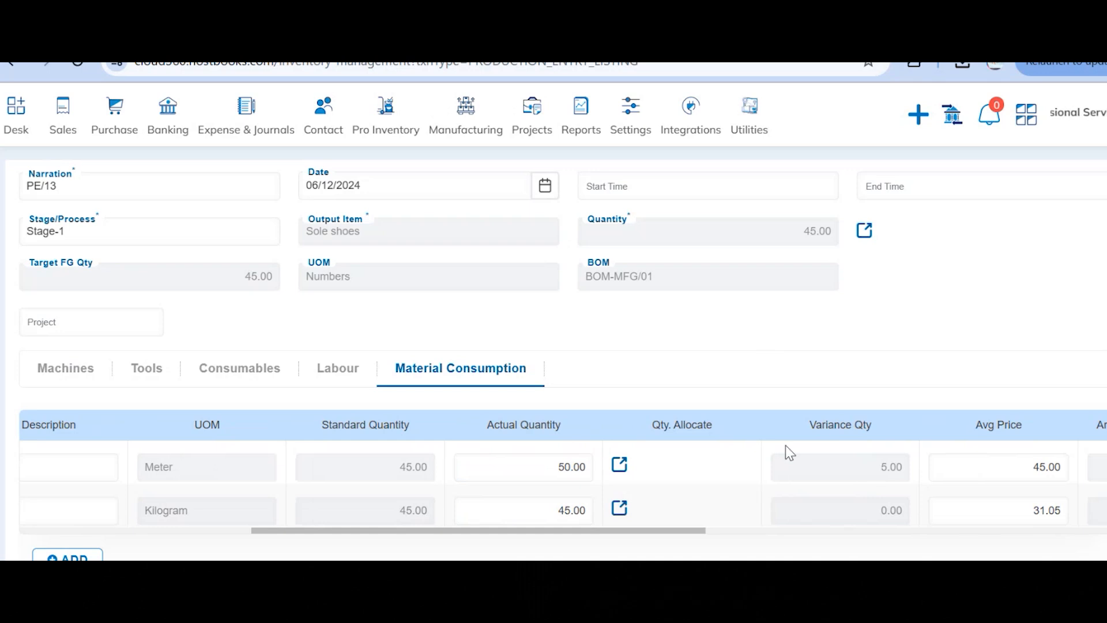
- Review the material consumption variances, then save the production entry and list the entries pending QC
{"action": "scroll", "coordinate": [811, 464], "scroll_direction": "right", "scroll_amount": 1}
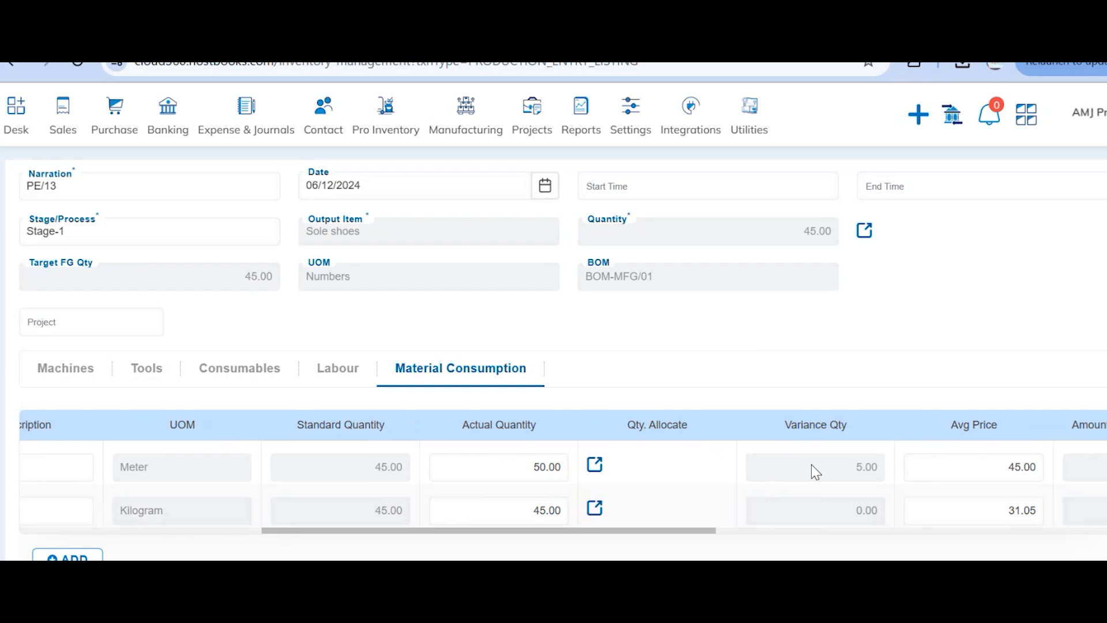
{"action": "scroll", "coordinate": [811, 464], "scroll_direction": "right", "scroll_amount": 8}
{"action": "scroll", "coordinate": [813, 468], "scroll_direction": "right", "scroll_amount": 13}
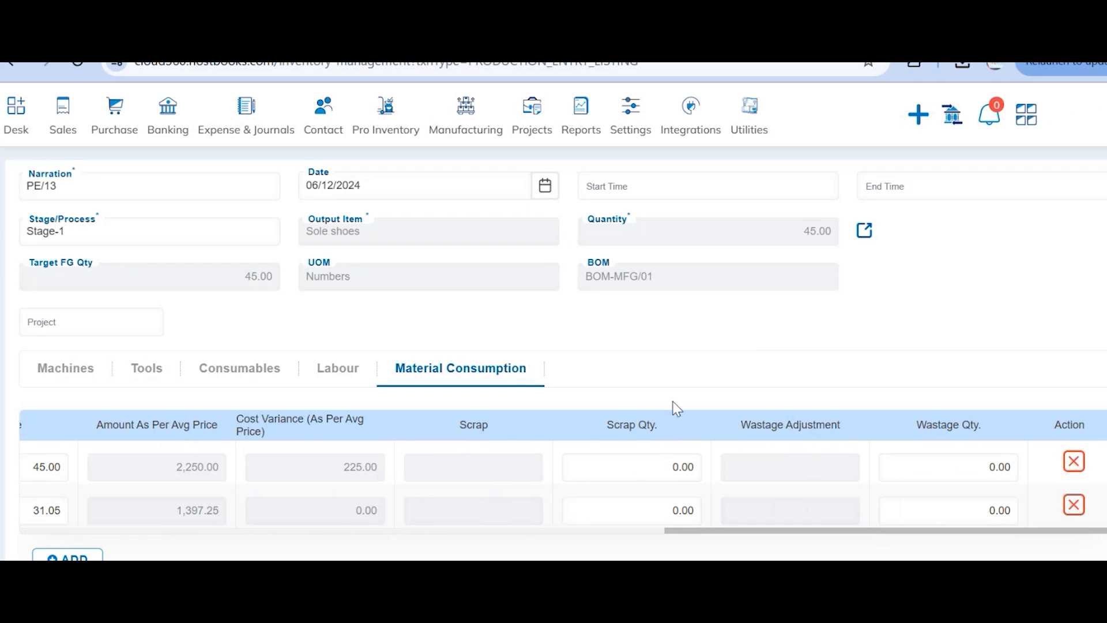
{"action": "scroll", "coordinate": [676, 409], "scroll_direction": "up", "scroll_amount": 3}
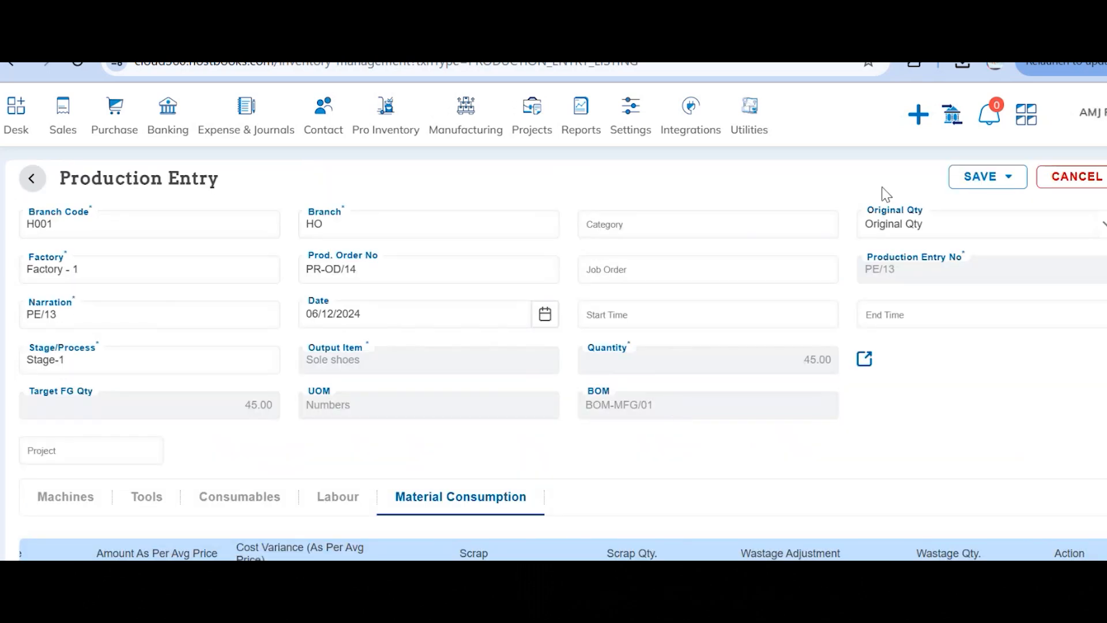
{"action": "left_click", "coordinate": [988, 192]}
{"action": "left_click", "coordinate": [970, 266]}
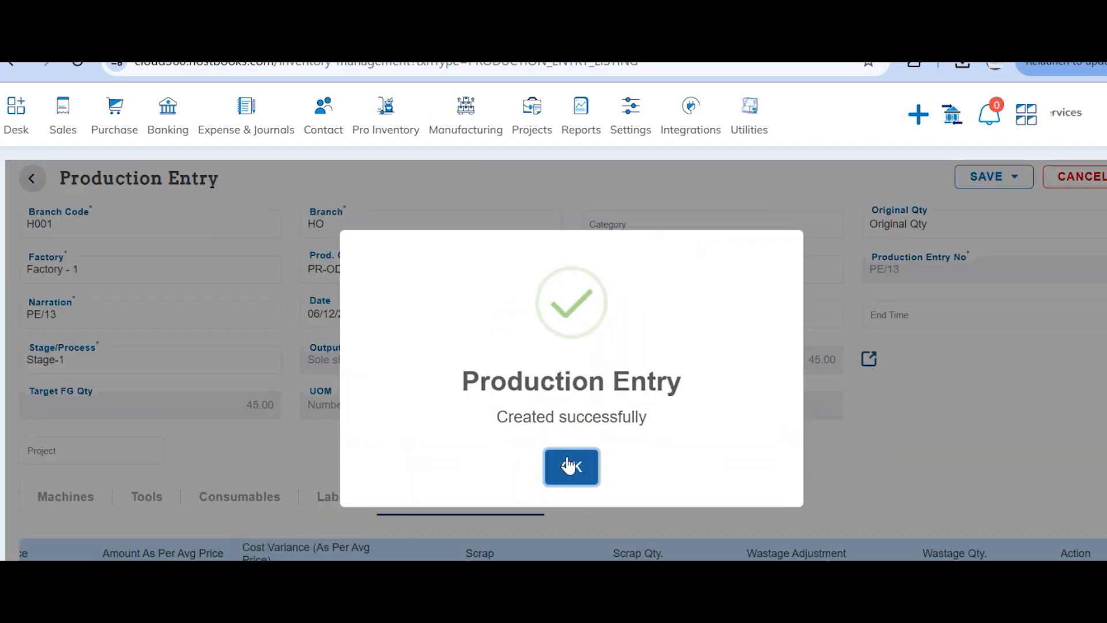
{"action": "left_click", "coordinate": [569, 464]}
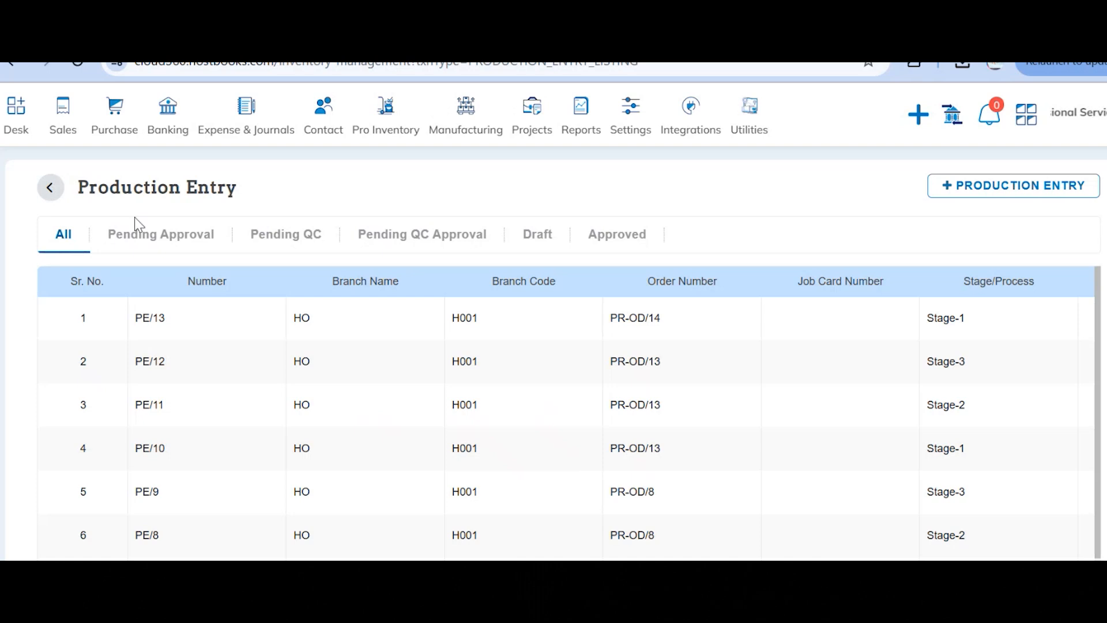
{"action": "left_click", "coordinate": [296, 233]}
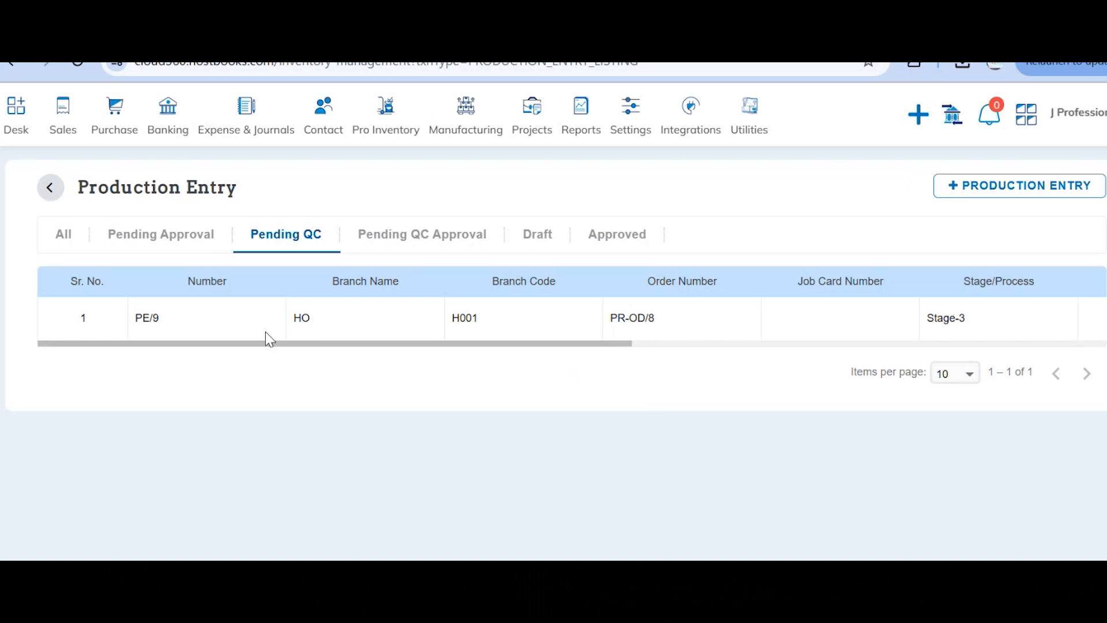
- Go to the inventory item list and look at the Daily Production Report's filter options
{"action": "left_click", "coordinate": [385, 115]}
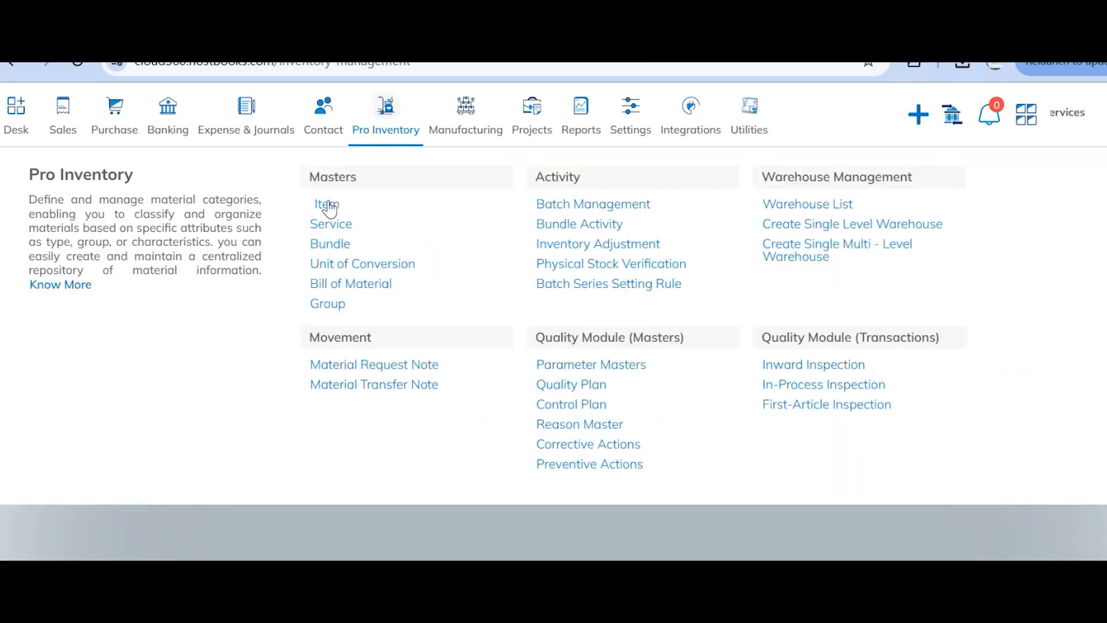
{"action": "left_click", "coordinate": [328, 205]}
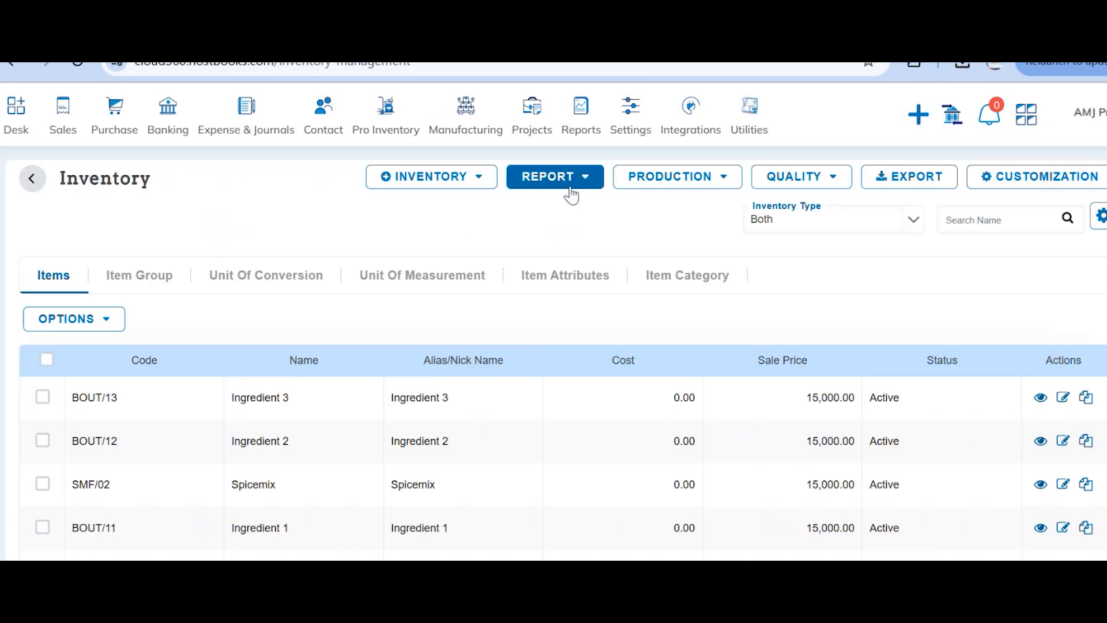
{"action": "left_click", "coordinate": [571, 188]}
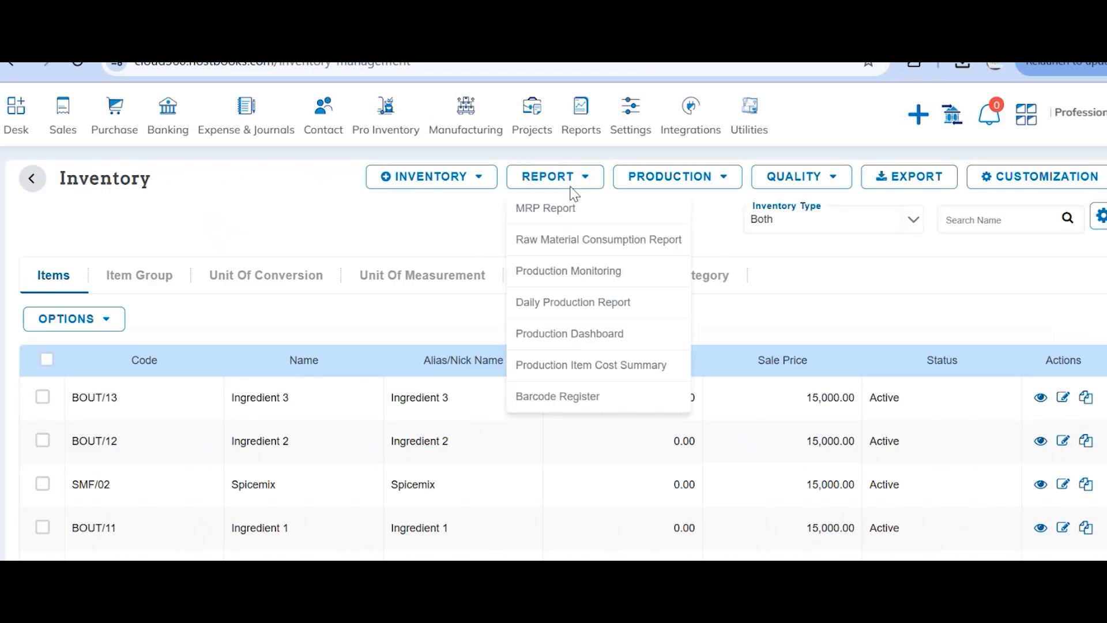
{"action": "left_click", "coordinate": [551, 298]}
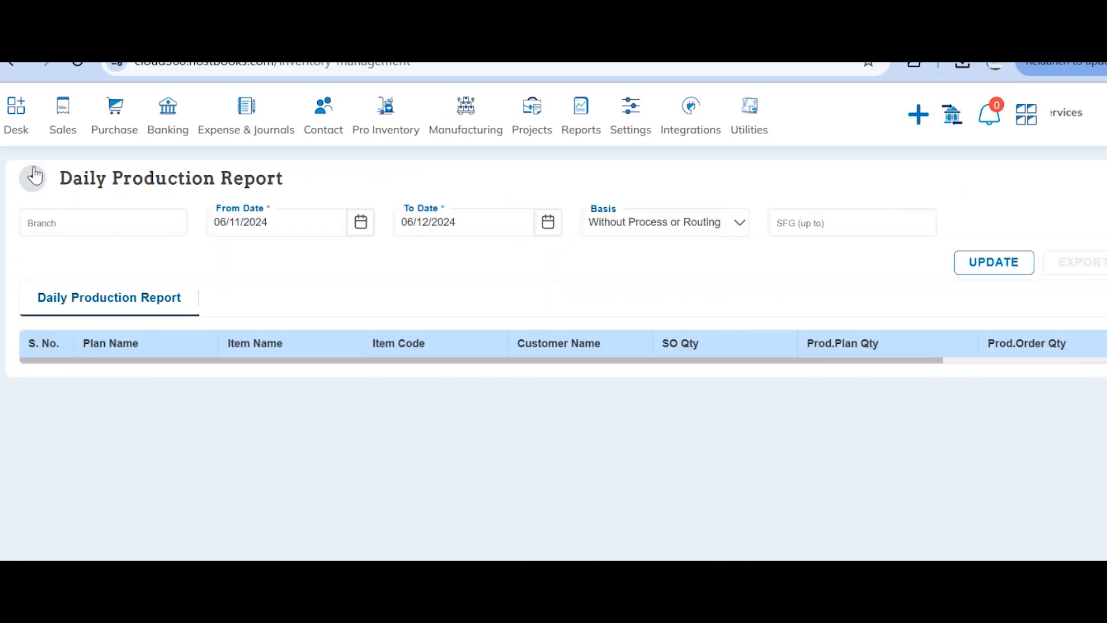
{"action": "left_click", "coordinate": [32, 178]}
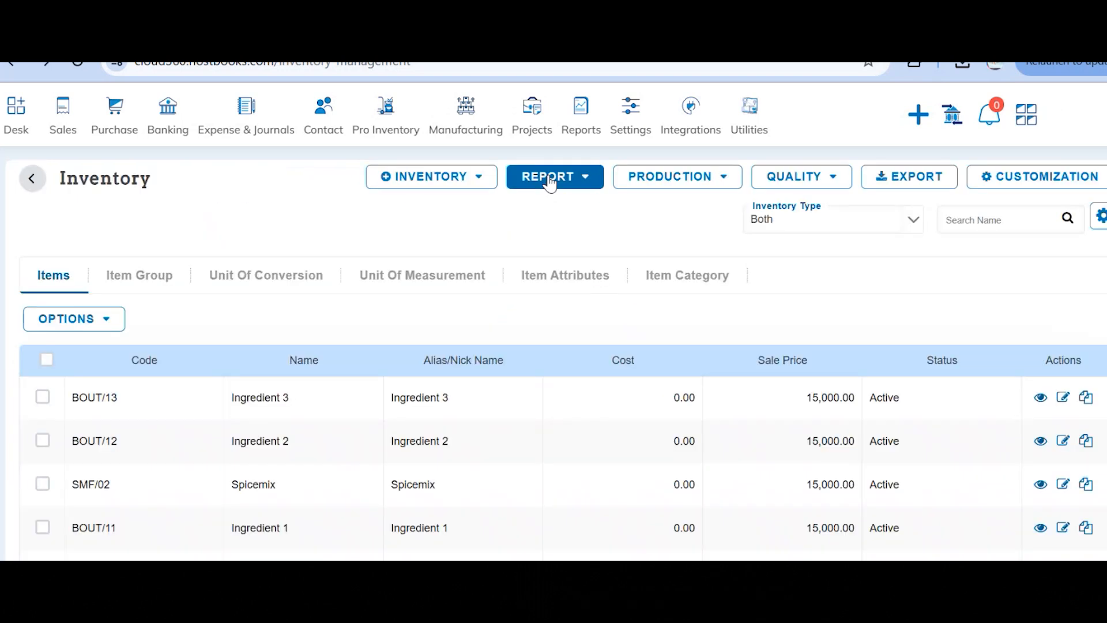
- Review the stage status of production order PR-OD/9 in Production Monitoring
{"action": "left_click", "coordinate": [550, 177]}
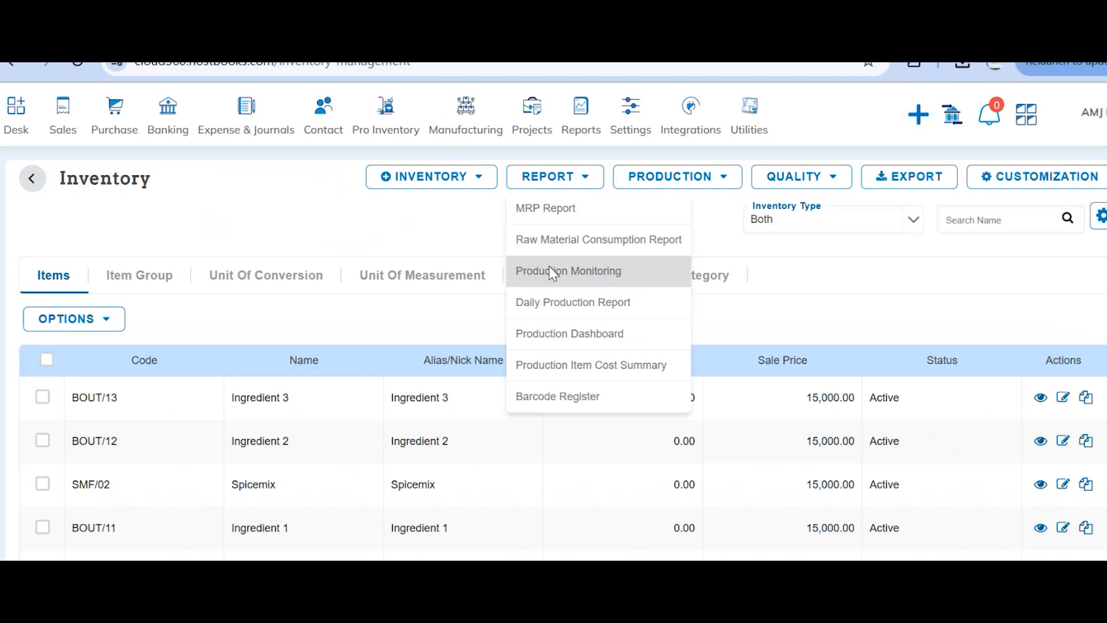
{"action": "left_click", "coordinate": [549, 269]}
{"action": "left_click", "coordinate": [103, 269]}
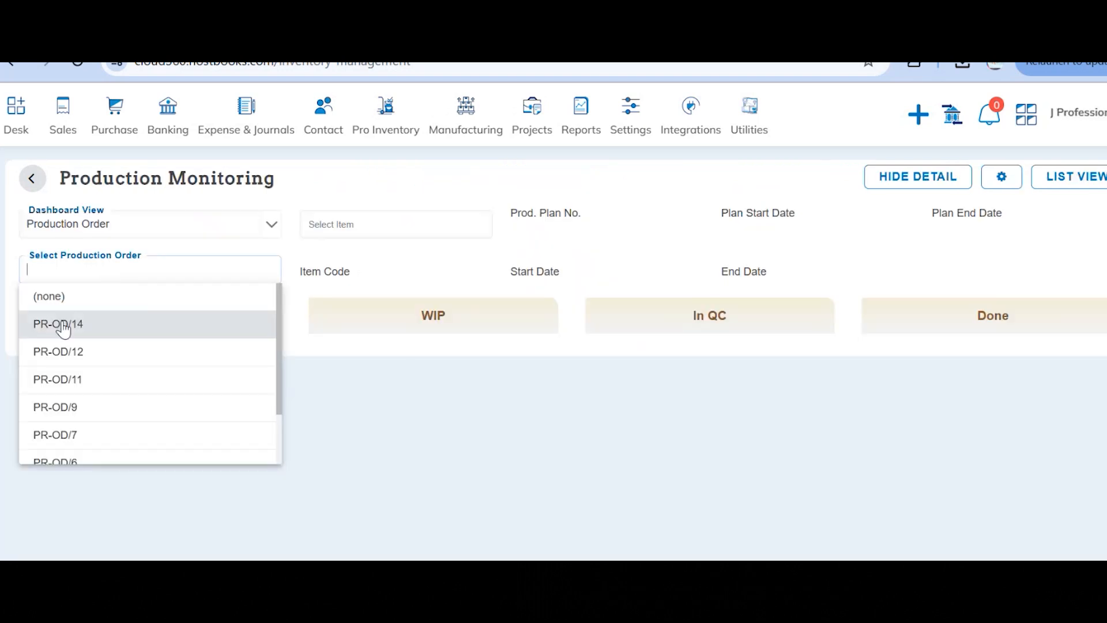
{"action": "left_click", "coordinate": [51, 405]}
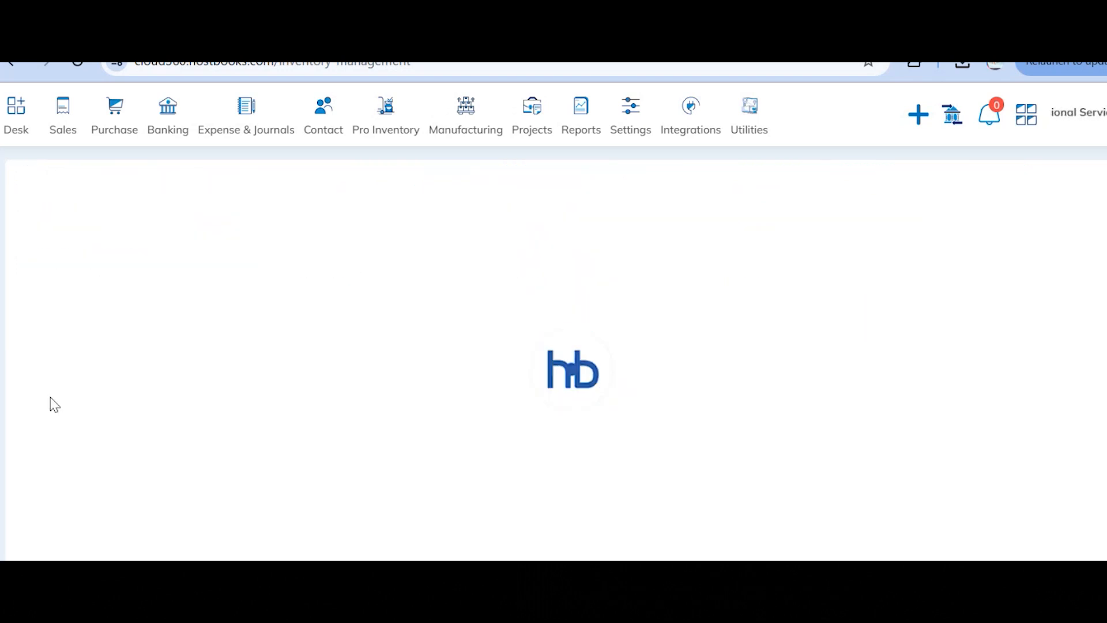
{"action": "scroll", "coordinate": [274, 341], "scroll_direction": "down", "scroll_amount": 2}
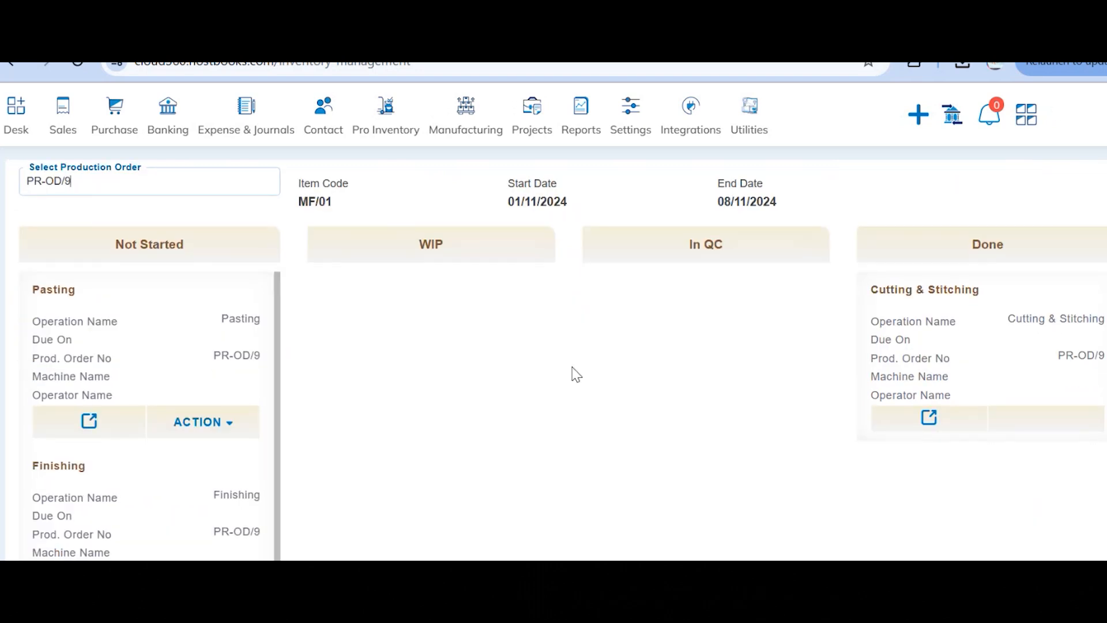
{"action": "scroll", "coordinate": [577, 373], "scroll_direction": "up", "scroll_amount": 2}
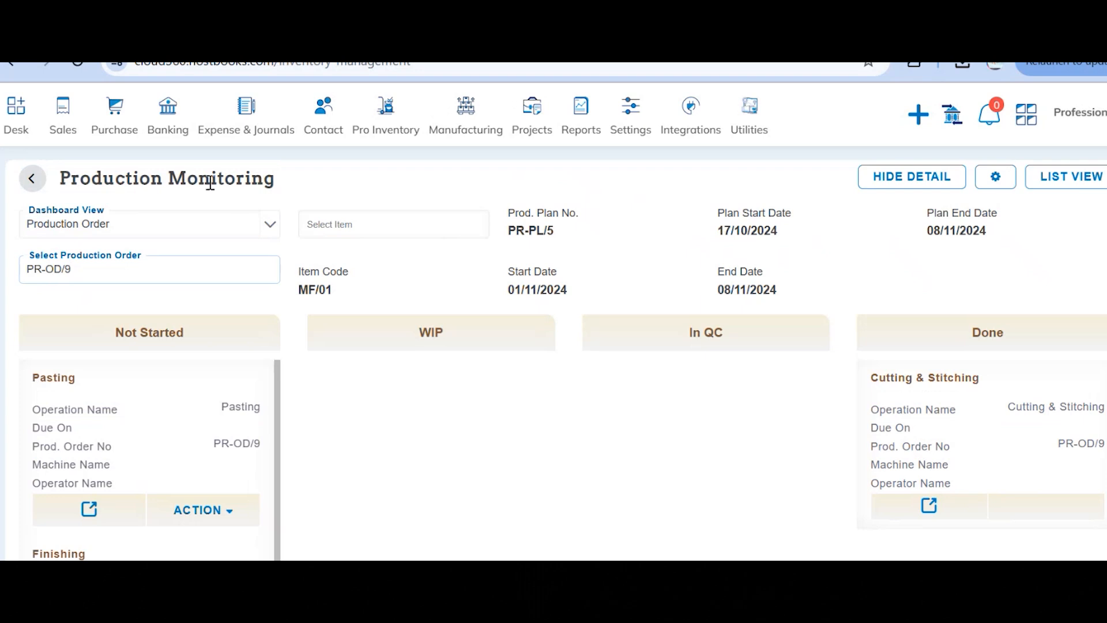
{"action": "left_click", "coordinate": [31, 178]}
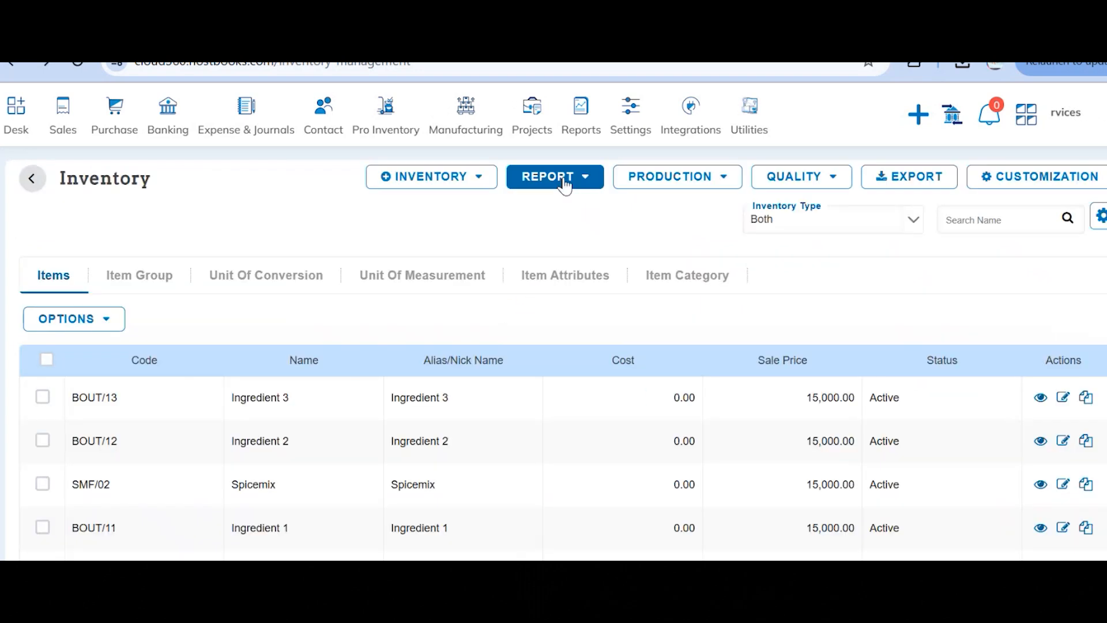
- Generate the Daily Production Report with its preset dates and basis, and examine the planned, ordered, completed and pending quantities per item
{"action": "left_click", "coordinate": [564, 186]}
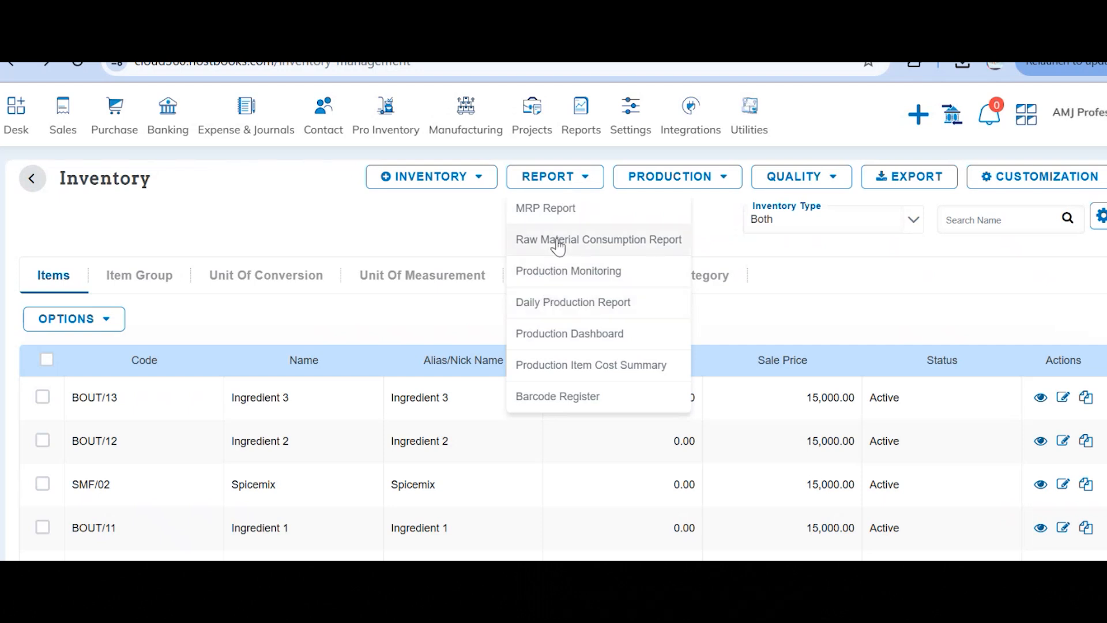
{"action": "left_click", "coordinate": [553, 302]}
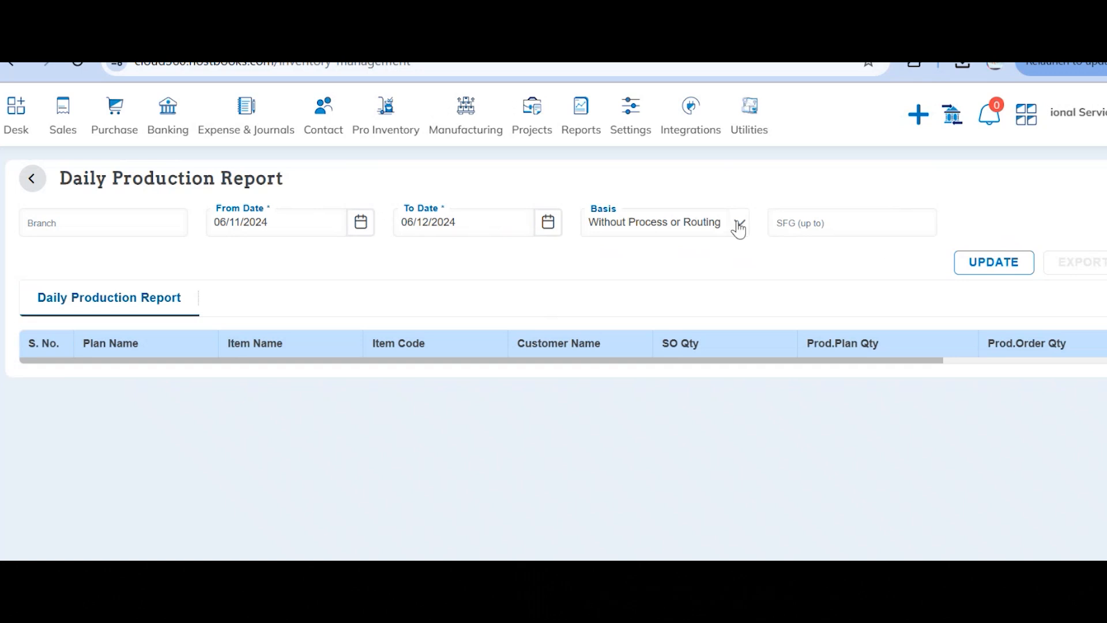
{"action": "left_click", "coordinate": [960, 266]}
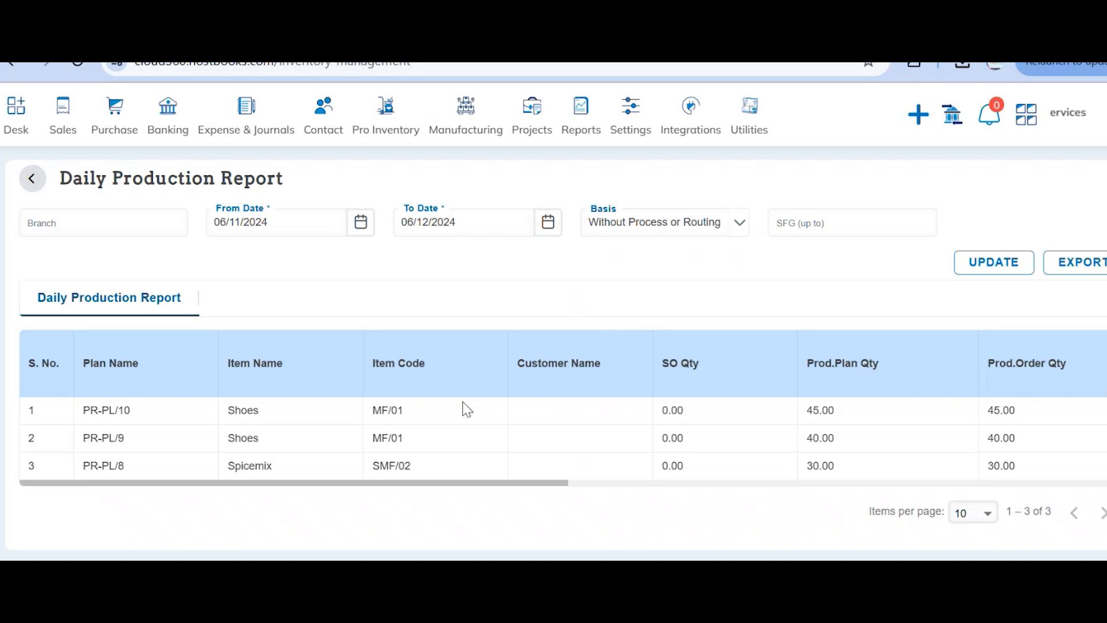
{"action": "scroll", "coordinate": [462, 401], "scroll_direction": "right", "scroll_amount": 4}
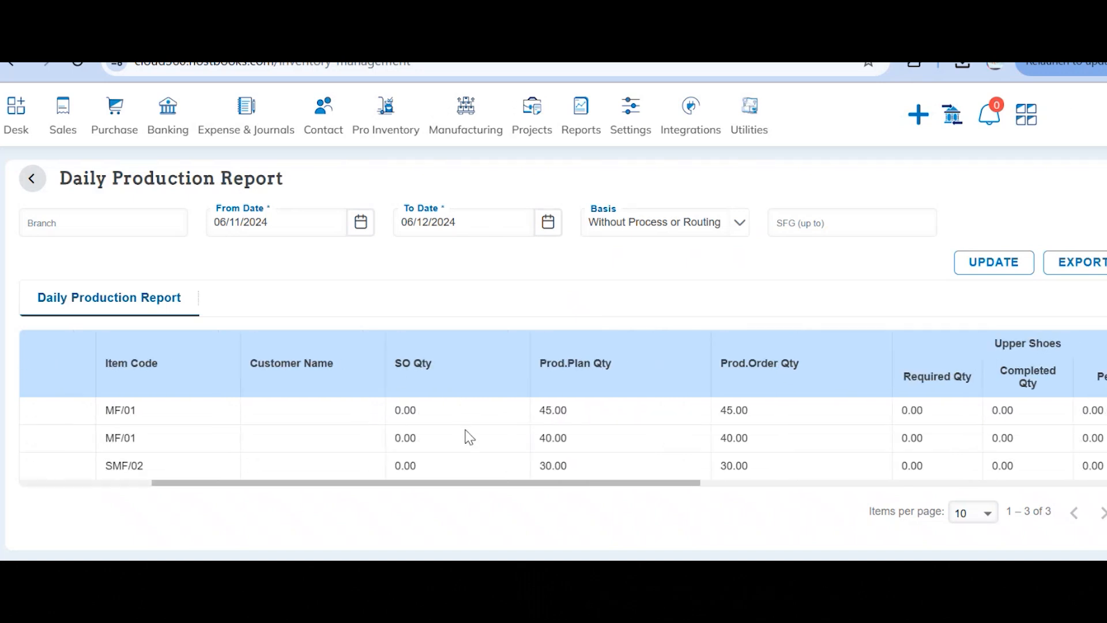
{"action": "scroll", "coordinate": [465, 434], "scroll_direction": "right", "scroll_amount": 2}
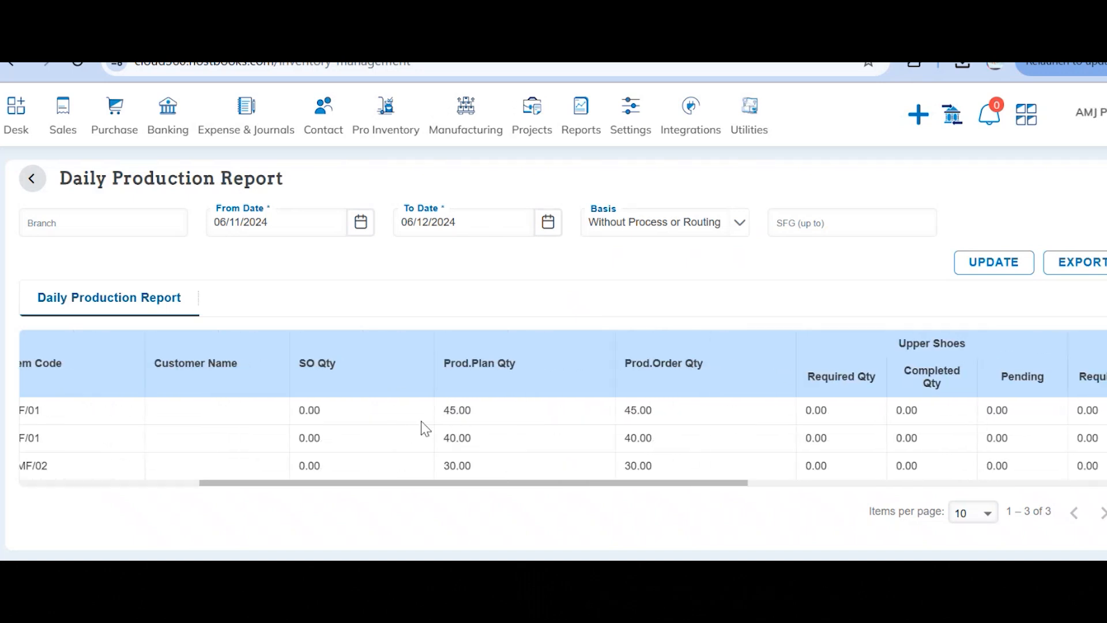
{"action": "scroll", "coordinate": [422, 422], "scroll_direction": "right", "scroll_amount": 5}
{"action": "scroll", "coordinate": [354, 436], "scroll_direction": "right", "scroll_amount": 3}
{"action": "scroll", "coordinate": [354, 438], "scroll_direction": "right", "scroll_amount": 7}
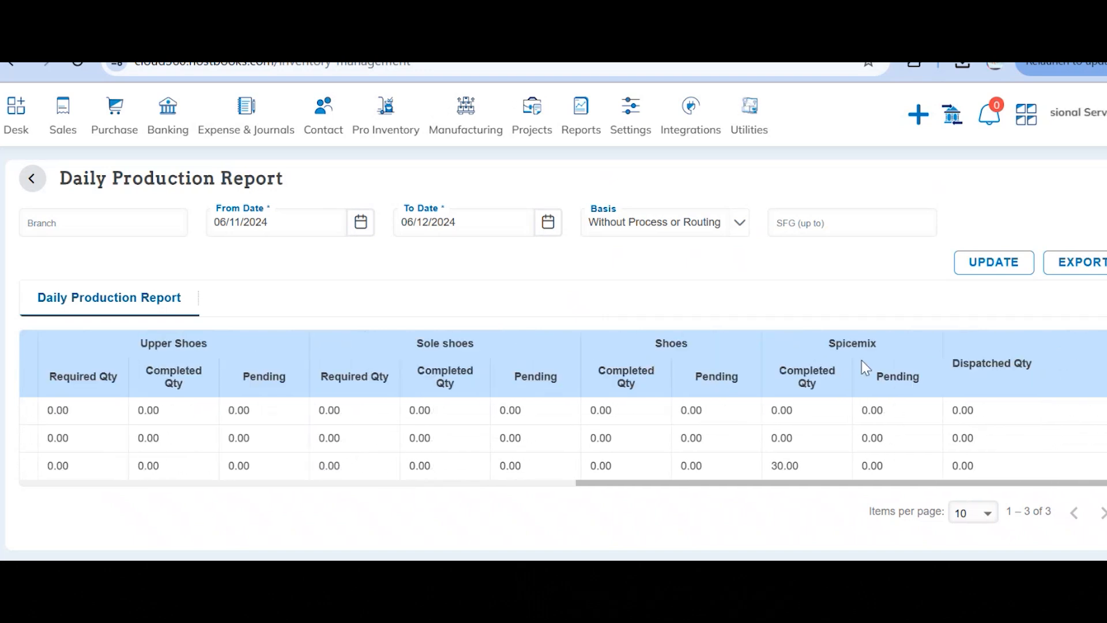
{"action": "left_click", "coordinate": [31, 185]}
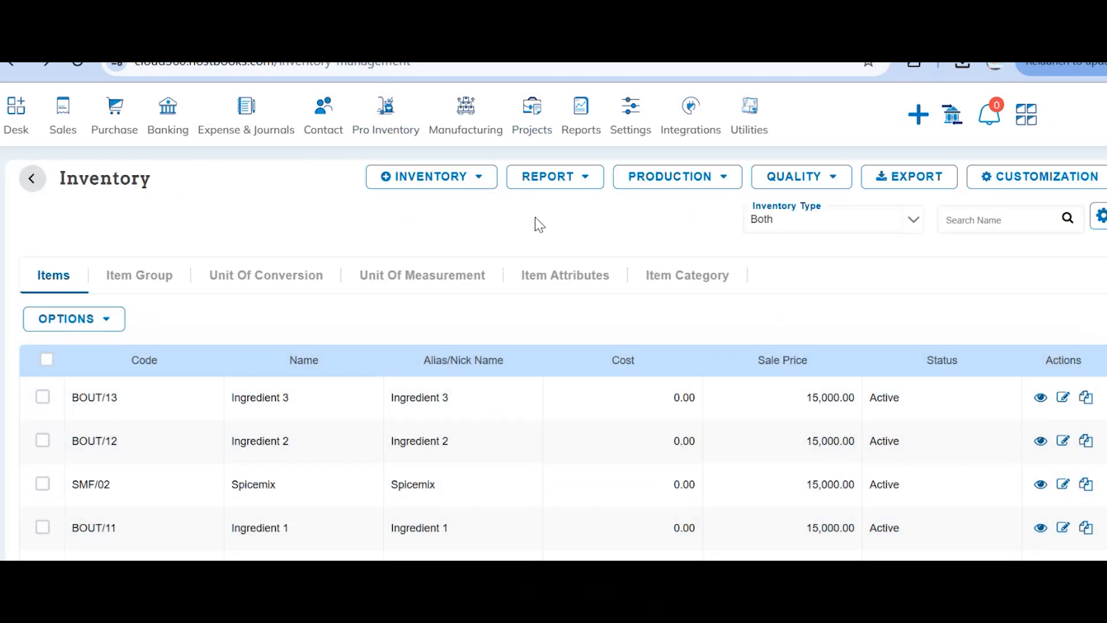
- Generate the Production Item Cost Summary for the item MF/01 - Shoes
{"action": "mouse_move", "coordinate": [555, 177]}
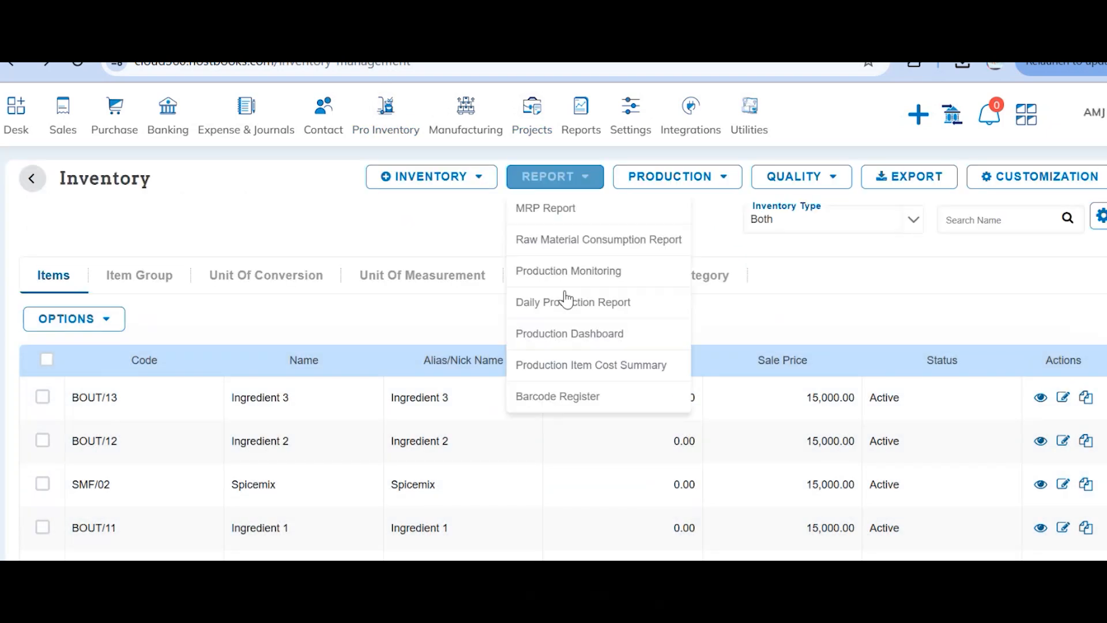
{"action": "left_click", "coordinate": [576, 366]}
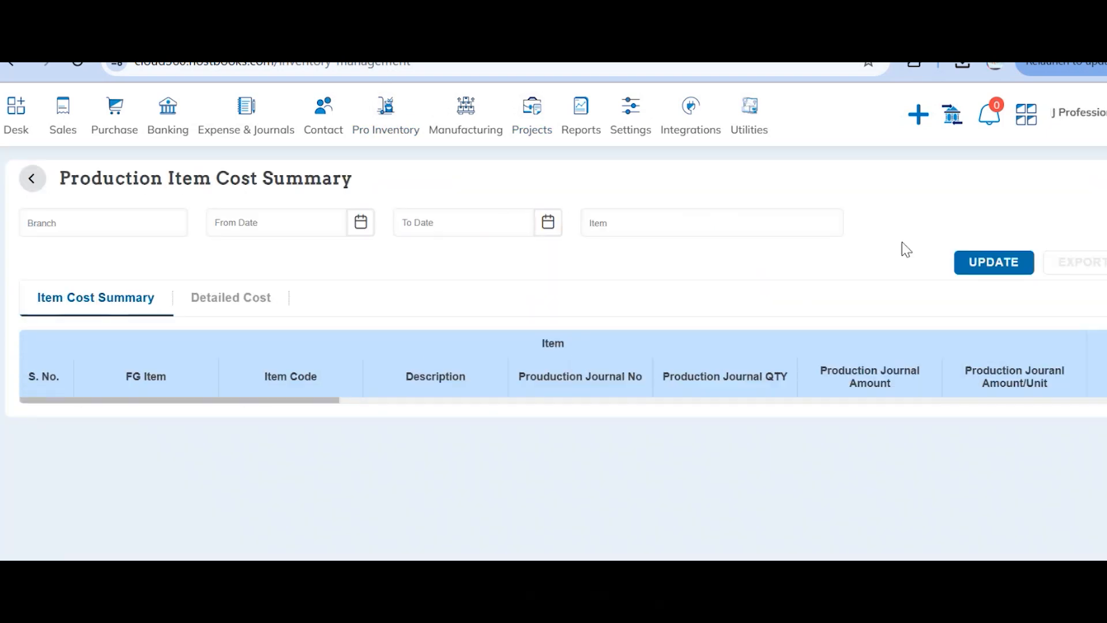
{"action": "left_click", "coordinate": [725, 223]}
{"action": "left_click", "coordinate": [667, 250]}
{"action": "left_click", "coordinate": [963, 269]}
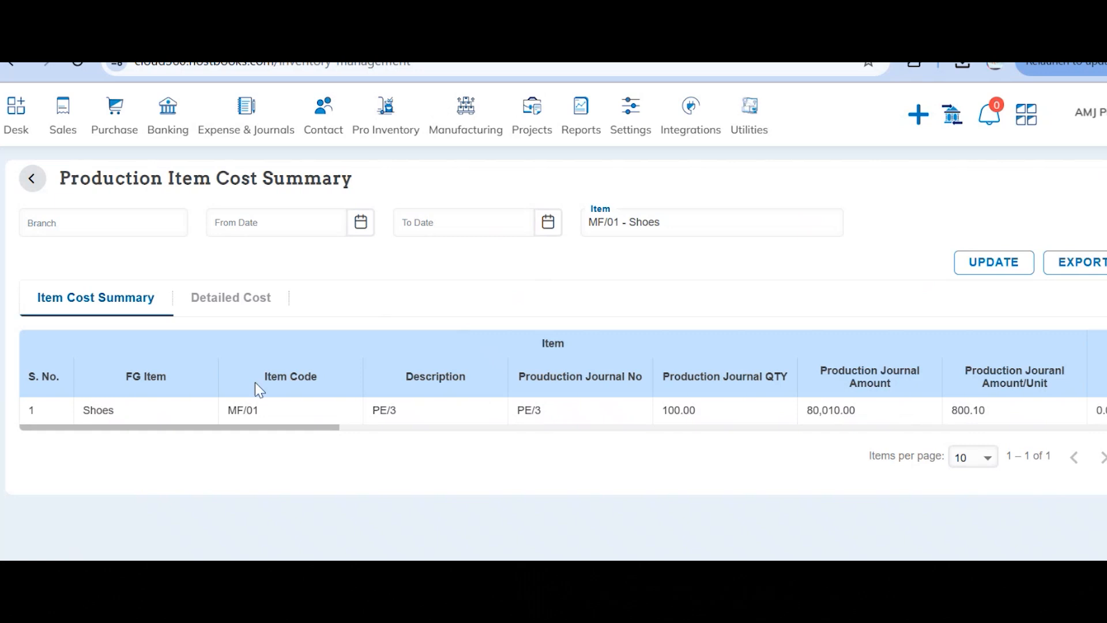
- Examine the Shoes production journal details, standard costs, actual costs and cost variances in the item cost summary, and leave the report
{"action": "scroll", "coordinate": [384, 409], "scroll_direction": "right", "scroll_amount": 5}
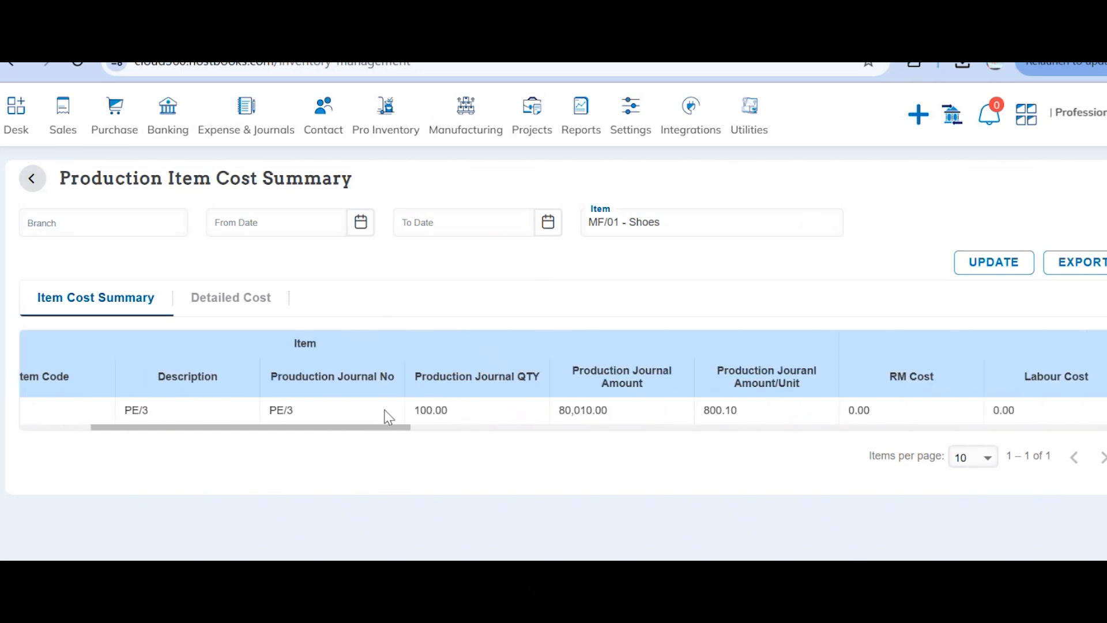
{"action": "scroll", "coordinate": [384, 409], "scroll_direction": "right", "scroll_amount": 2}
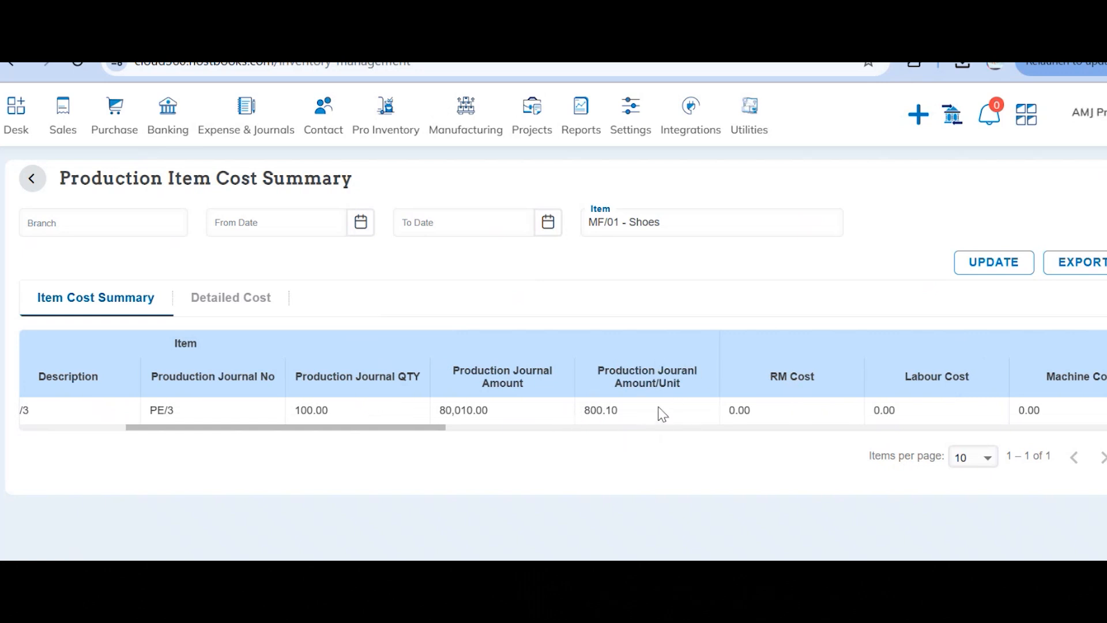
{"action": "scroll", "coordinate": [661, 414], "scroll_direction": "right", "scroll_amount": 2}
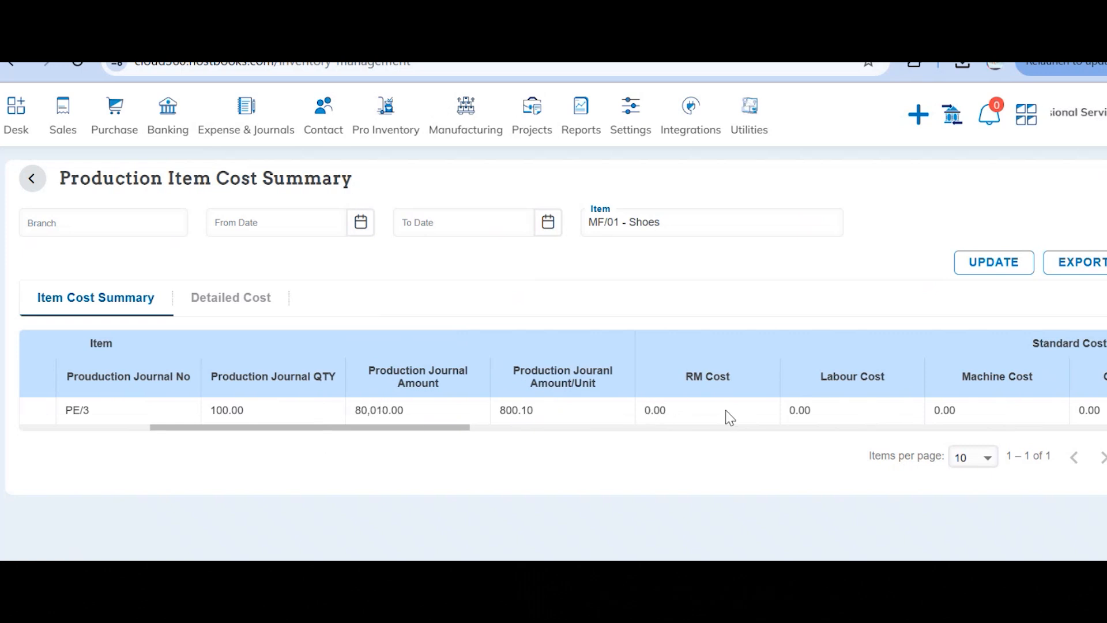
{"action": "scroll", "coordinate": [726, 416], "scroll_direction": "right", "scroll_amount": 6}
{"action": "scroll", "coordinate": [729, 416], "scroll_direction": "right", "scroll_amount": 11}
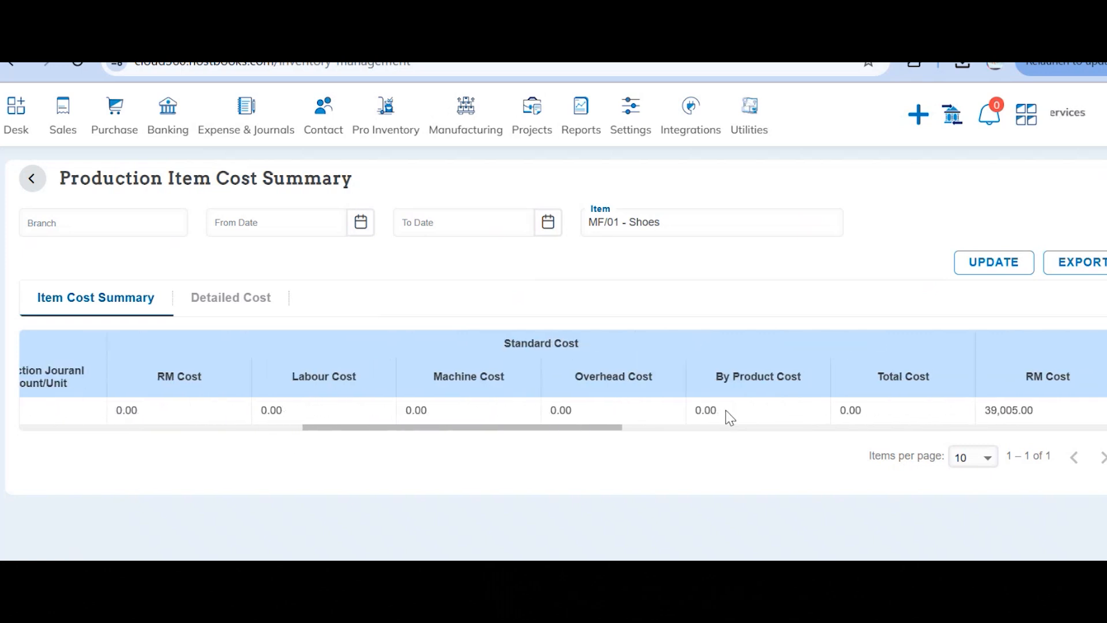
{"action": "scroll", "coordinate": [729, 417], "scroll_direction": "right", "scroll_amount": 14}
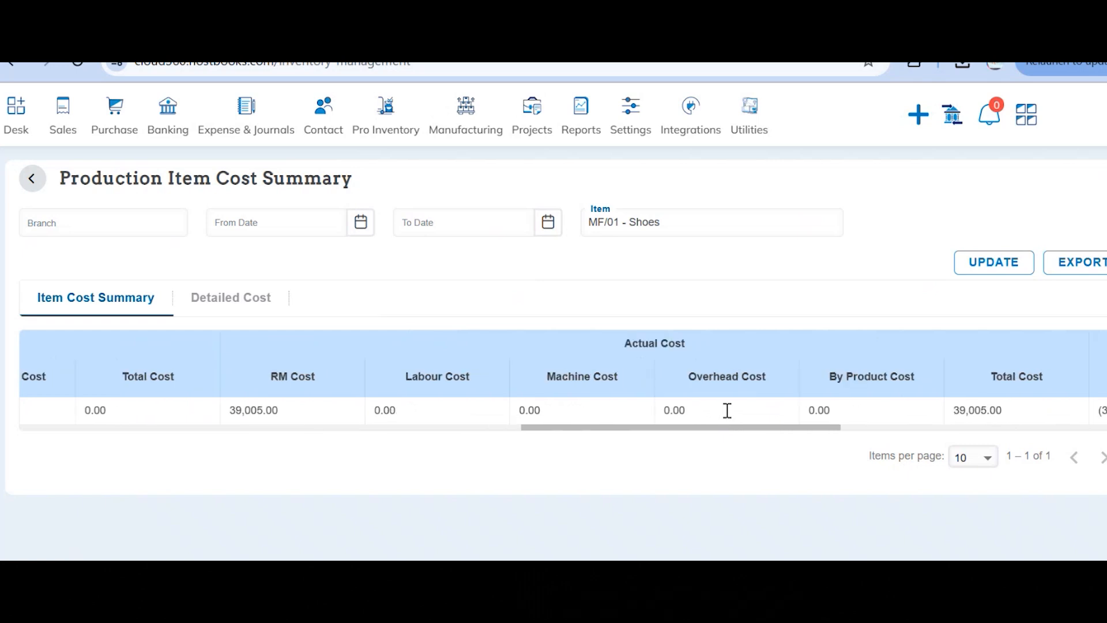
{"action": "scroll", "coordinate": [727, 410], "scroll_direction": "right", "scroll_amount": 13}
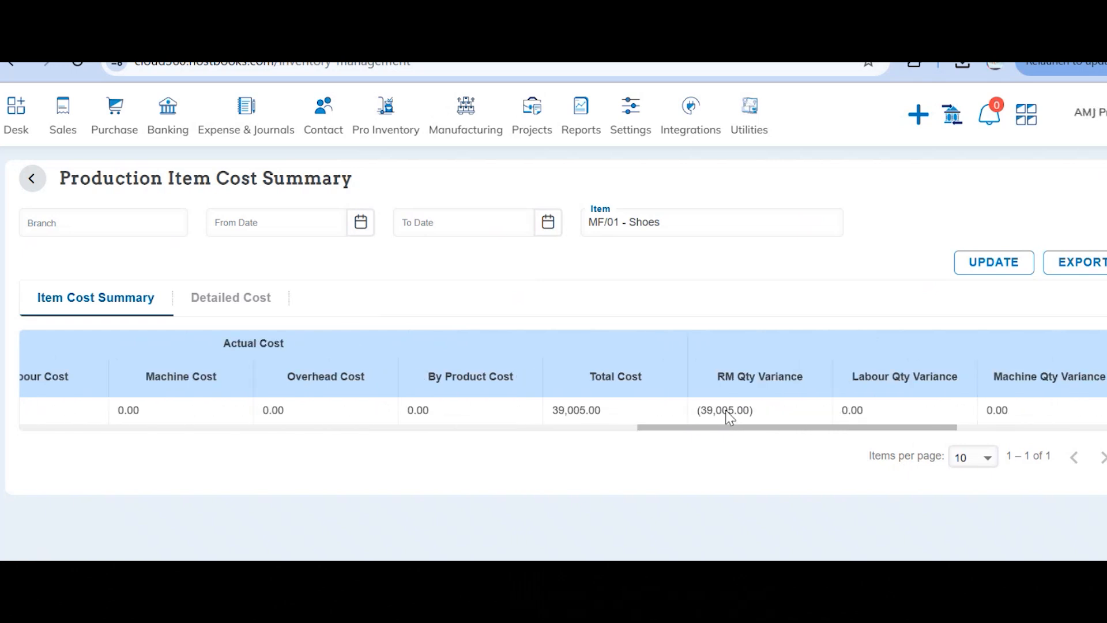
{"action": "scroll", "coordinate": [728, 412], "scroll_direction": "right", "scroll_amount": 1}
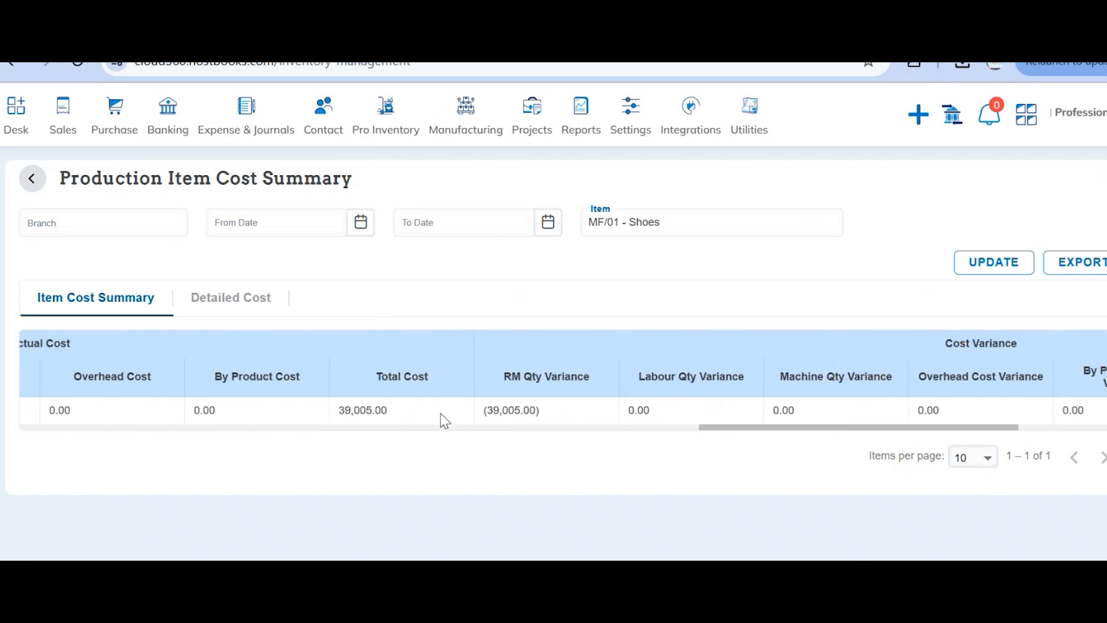
{"action": "left_click", "coordinate": [35, 182]}
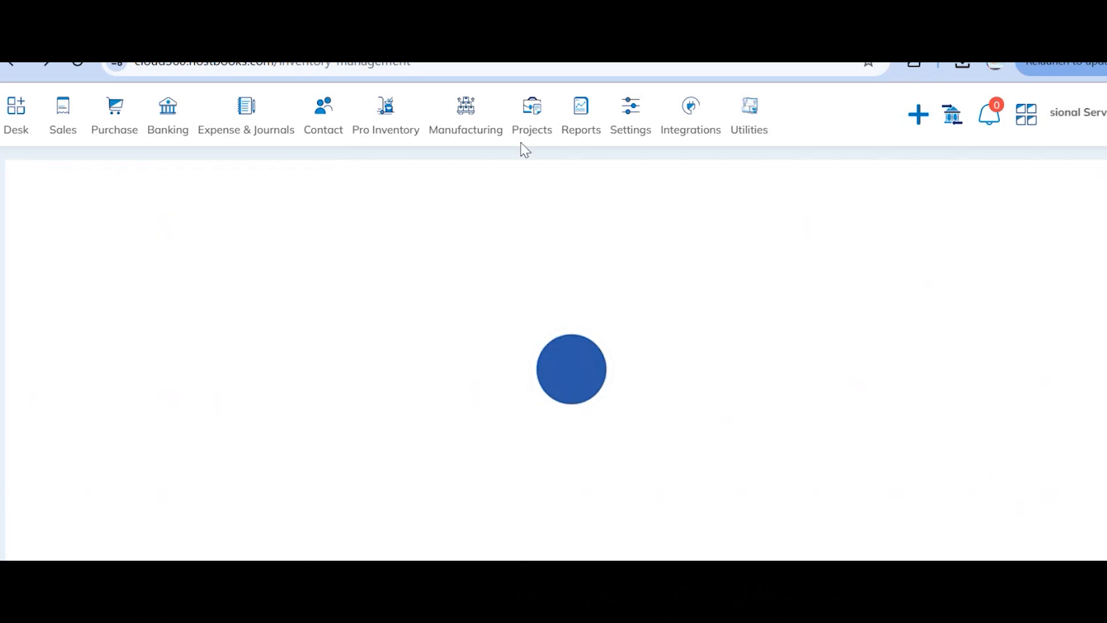
- Generate the inventory Stock Statement Report for its preset date and examine the opening, receipt, wastage, issue and closing columns
{"action": "left_click", "coordinate": [563, 141]}
{"action": "scroll", "coordinate": [166, 431], "scroll_direction": "down", "scroll_amount": 2}
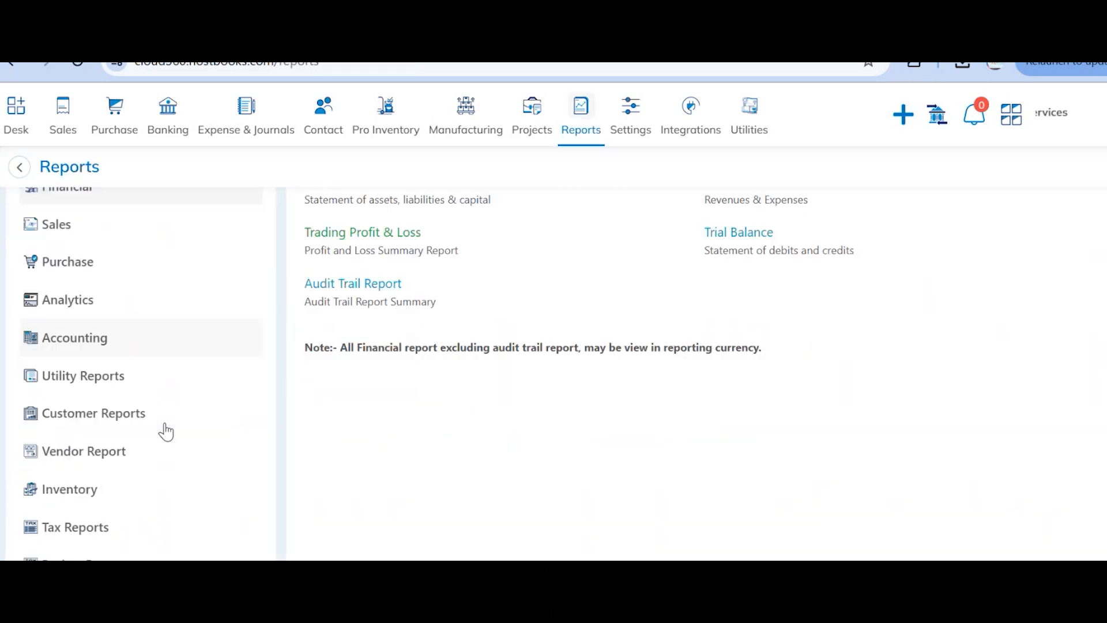
{"action": "left_click", "coordinate": [116, 495]}
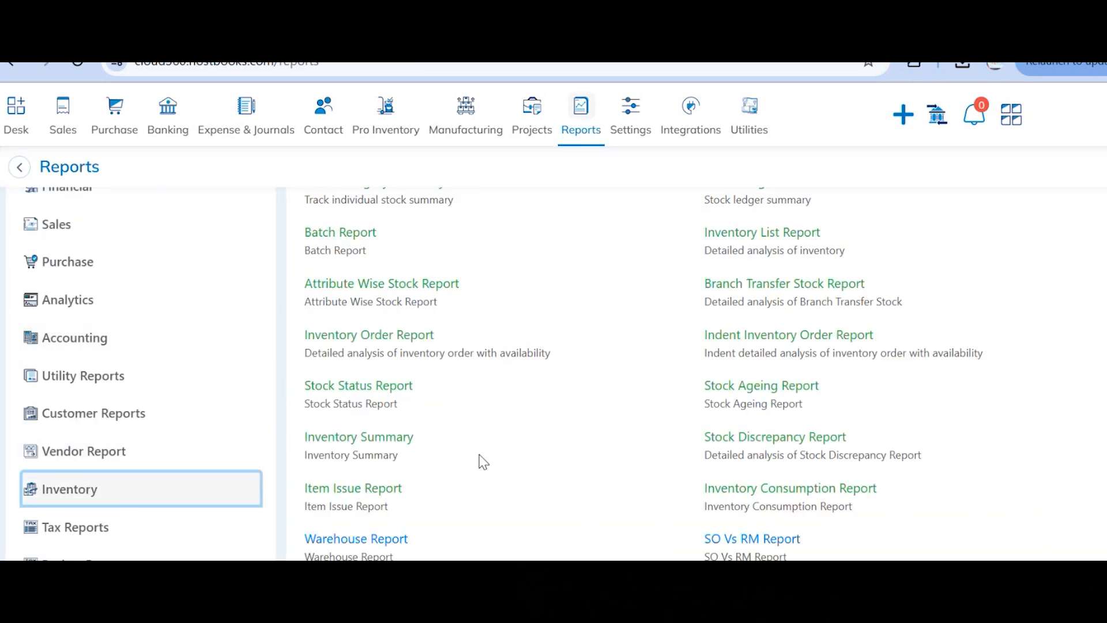
{"action": "scroll", "coordinate": [482, 458], "scroll_direction": "down", "scroll_amount": 3}
{"action": "scroll", "coordinate": [482, 460], "scroll_direction": "up", "scroll_amount": 1}
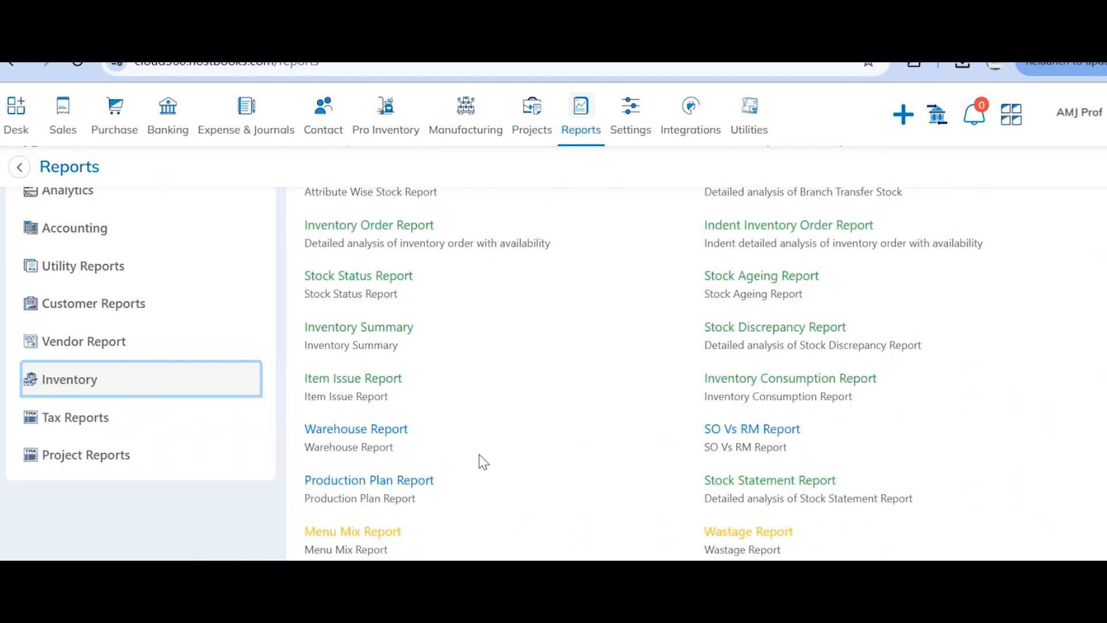
{"action": "left_click", "coordinate": [766, 484]}
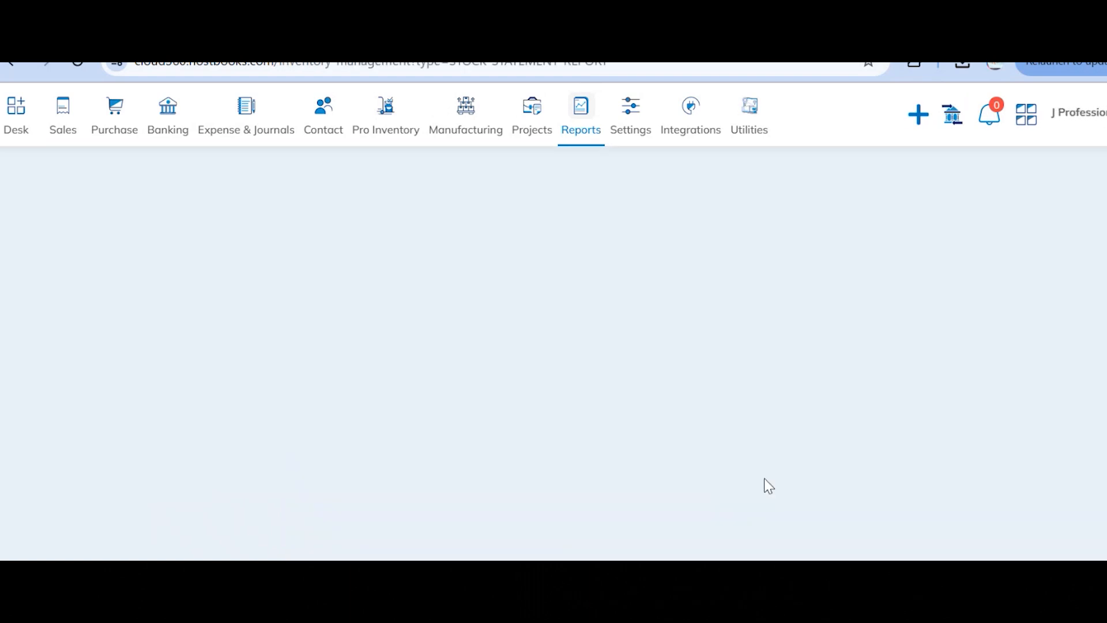
{"action": "left_click", "coordinate": [1081, 251]}
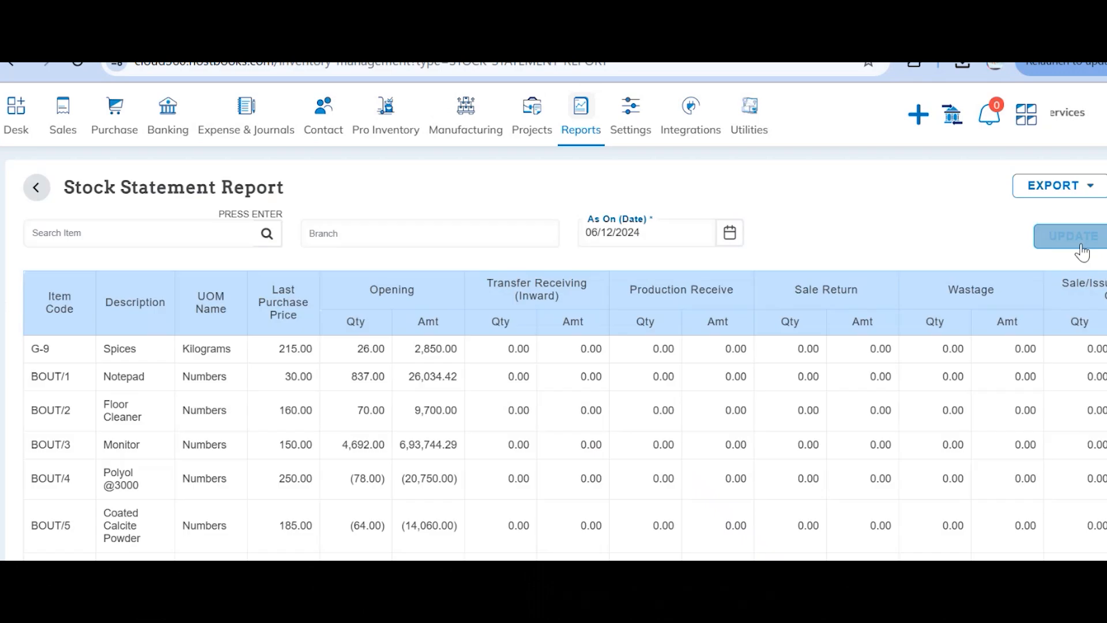
{"action": "scroll", "coordinate": [644, 341], "scroll_direction": "down", "scroll_amount": 1}
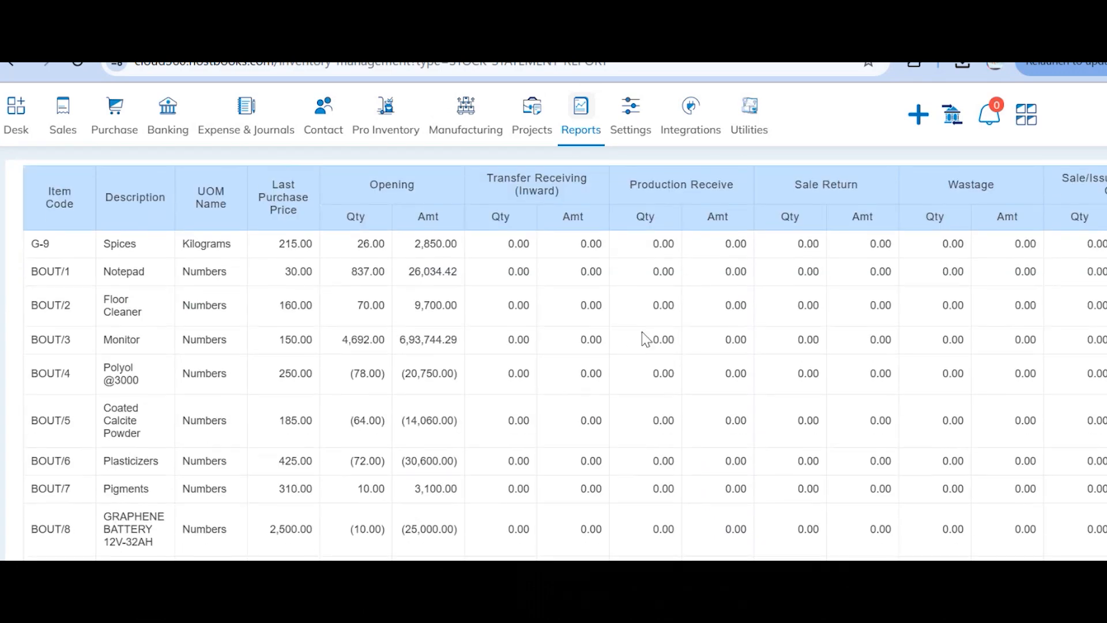
{"action": "scroll", "coordinate": [745, 362], "scroll_direction": "right", "scroll_amount": 8}
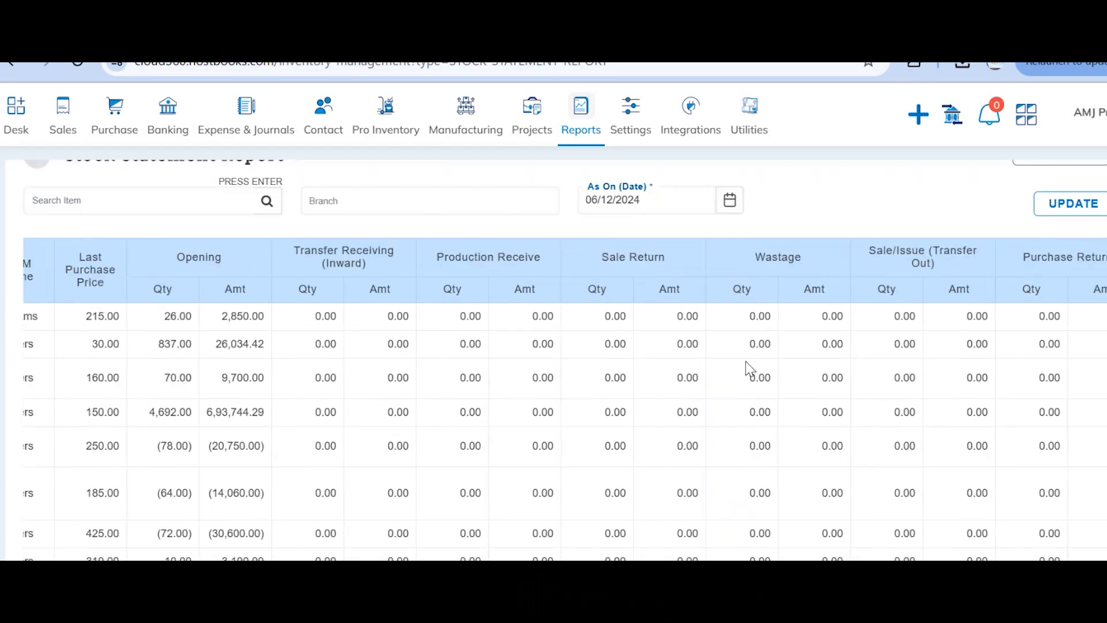
{"action": "scroll", "coordinate": [745, 361], "scroll_direction": "right", "scroll_amount": 2}
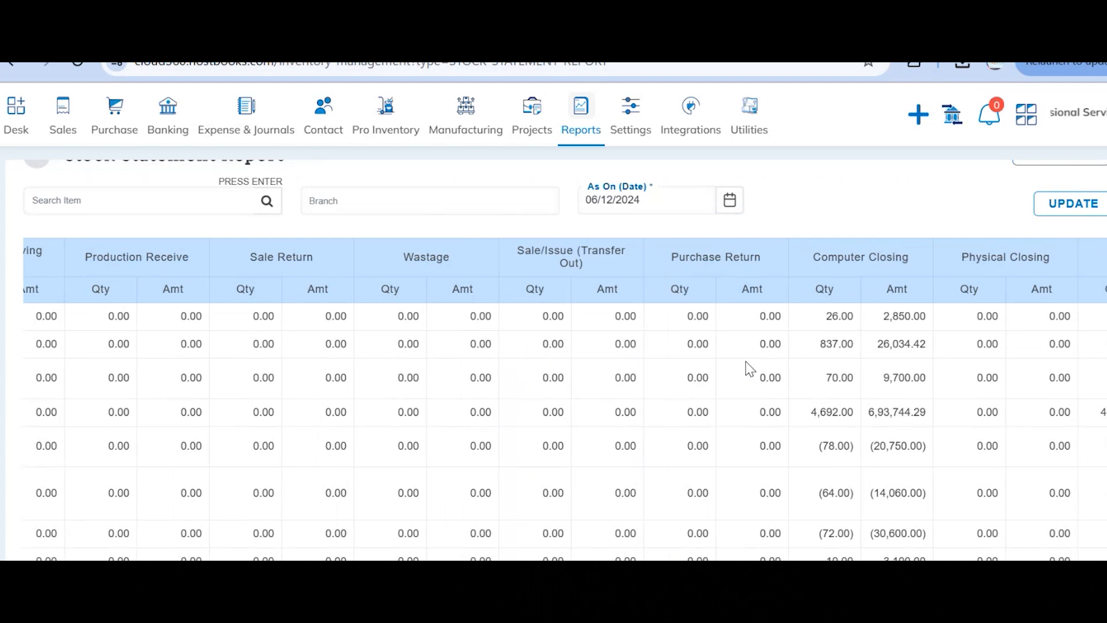
{"action": "scroll", "coordinate": [746, 362], "scroll_direction": "up", "scroll_amount": 1}
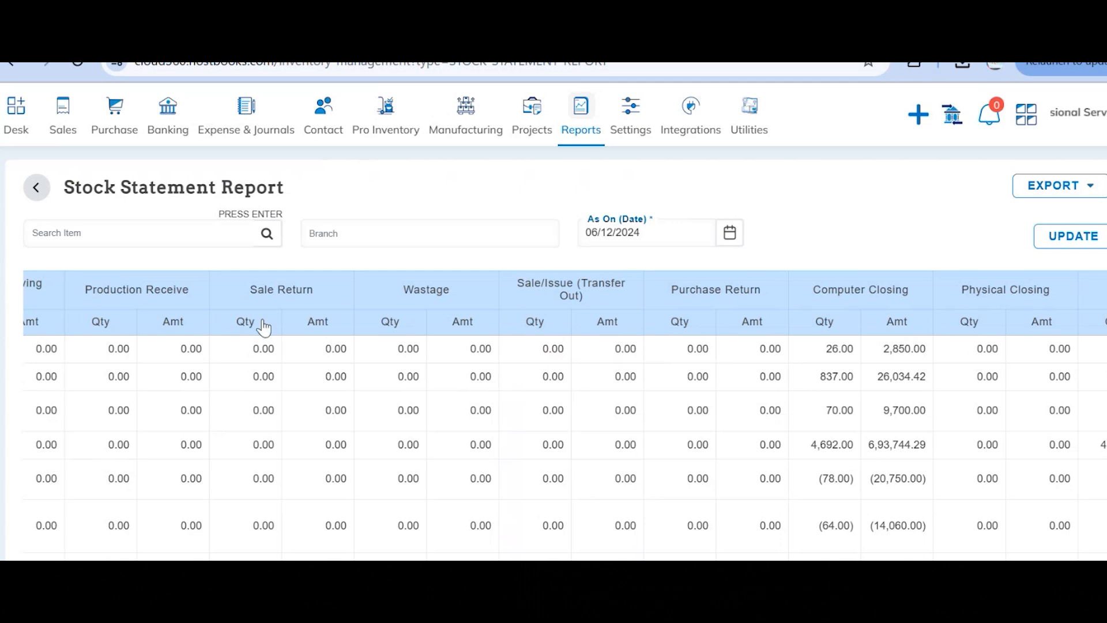
- Start a delivery challan from the newest Sangam Enterprises standard sales order
{"action": "mouse_move", "coordinate": [54, 140]}
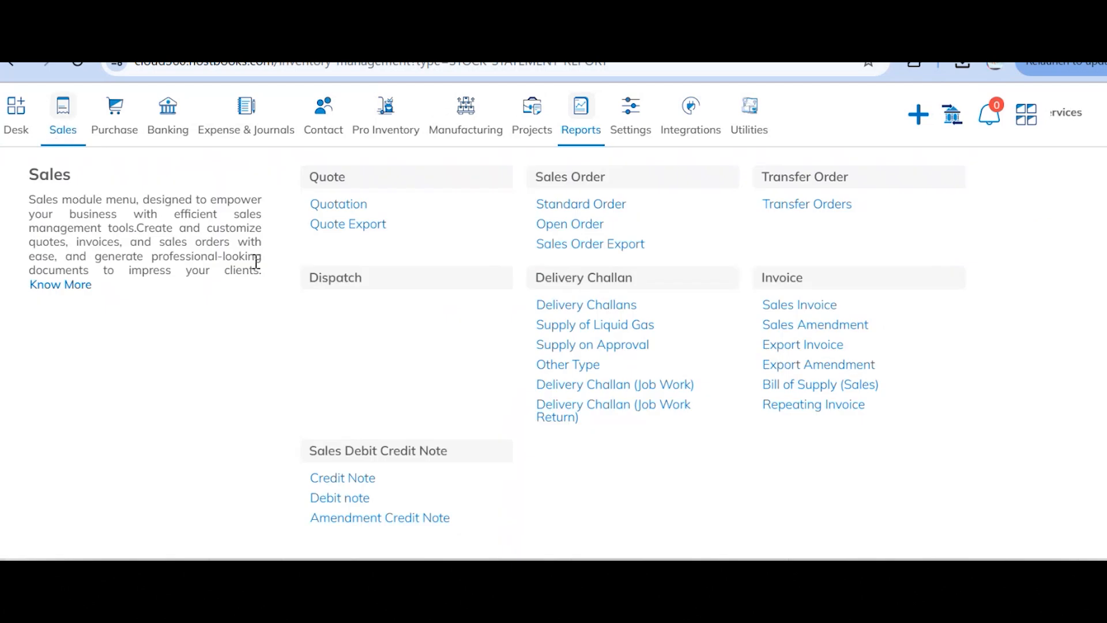
{"action": "left_click", "coordinate": [603, 208]}
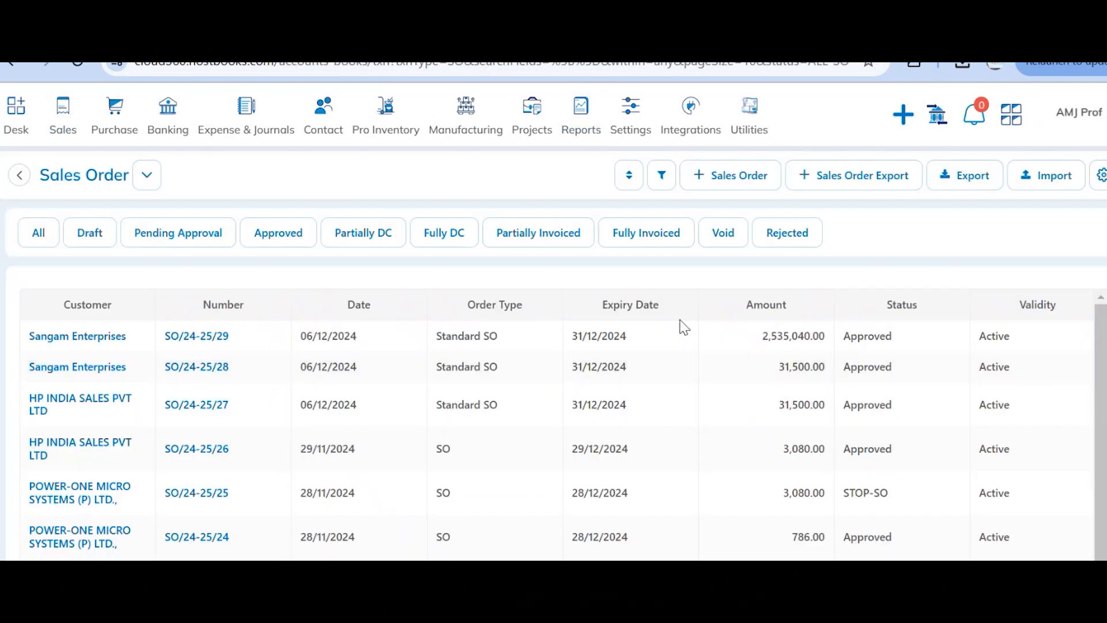
{"action": "left_click", "coordinate": [715, 347]}
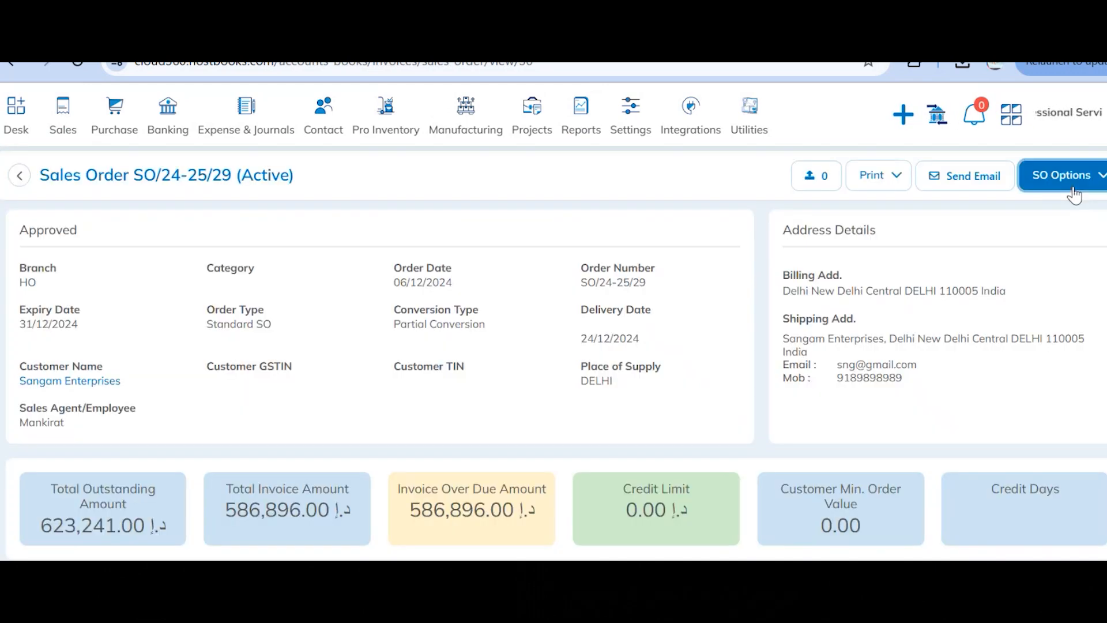
{"action": "left_click", "coordinate": [1055, 186]}
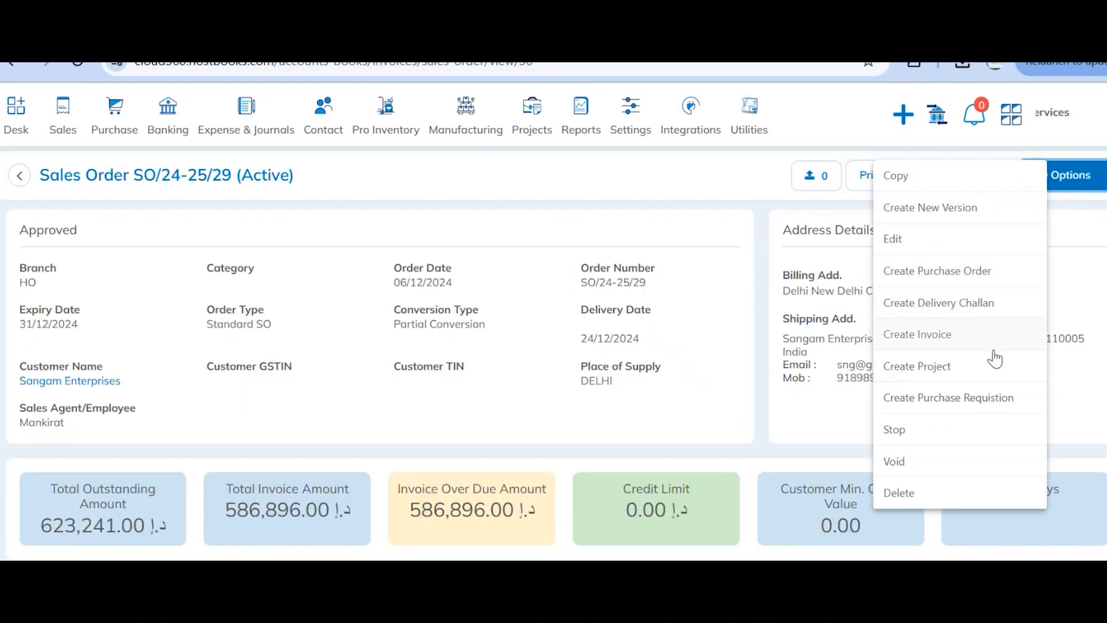
{"action": "left_click", "coordinate": [1013, 302]}
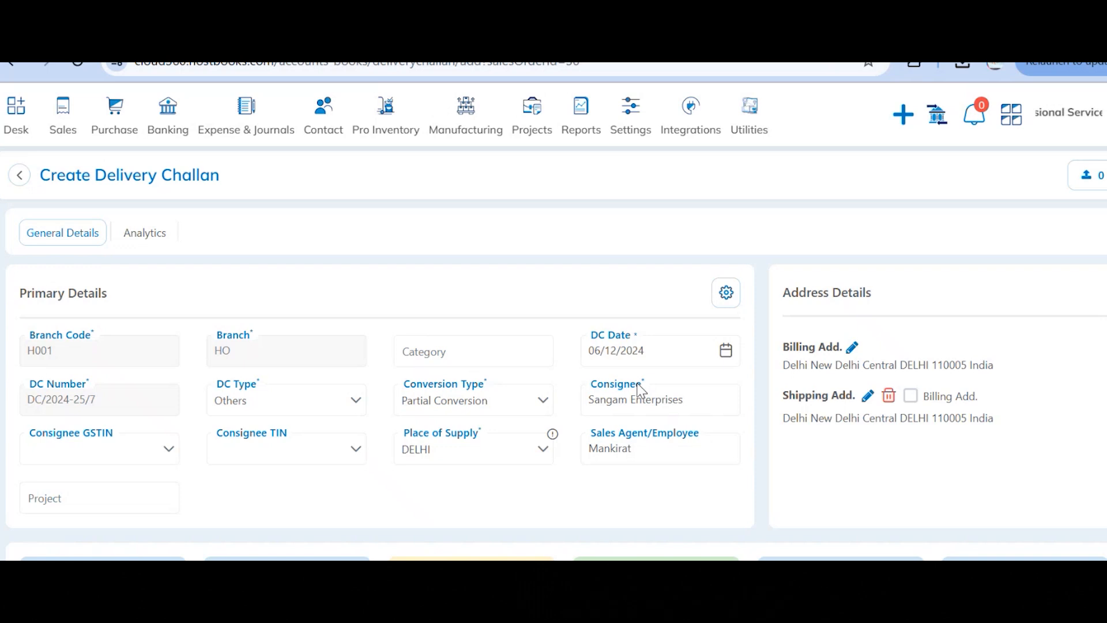
- Remove the Coated Calcite Powder, Upper Shoes and both Spicemix lines from the delivery challan, keeping only Shoes
{"action": "scroll", "coordinate": [640, 390], "scroll_direction": "down", "scroll_amount": 5}
{"action": "scroll", "coordinate": [640, 390], "scroll_direction": "down", "scroll_amount": 5}
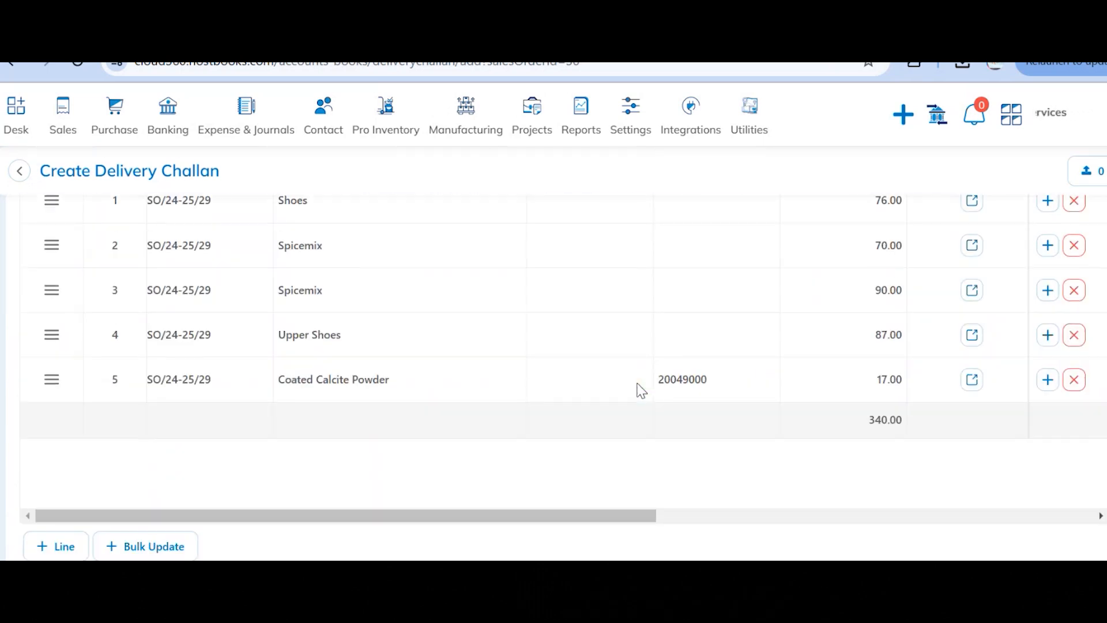
{"action": "left_click", "coordinate": [1071, 379]}
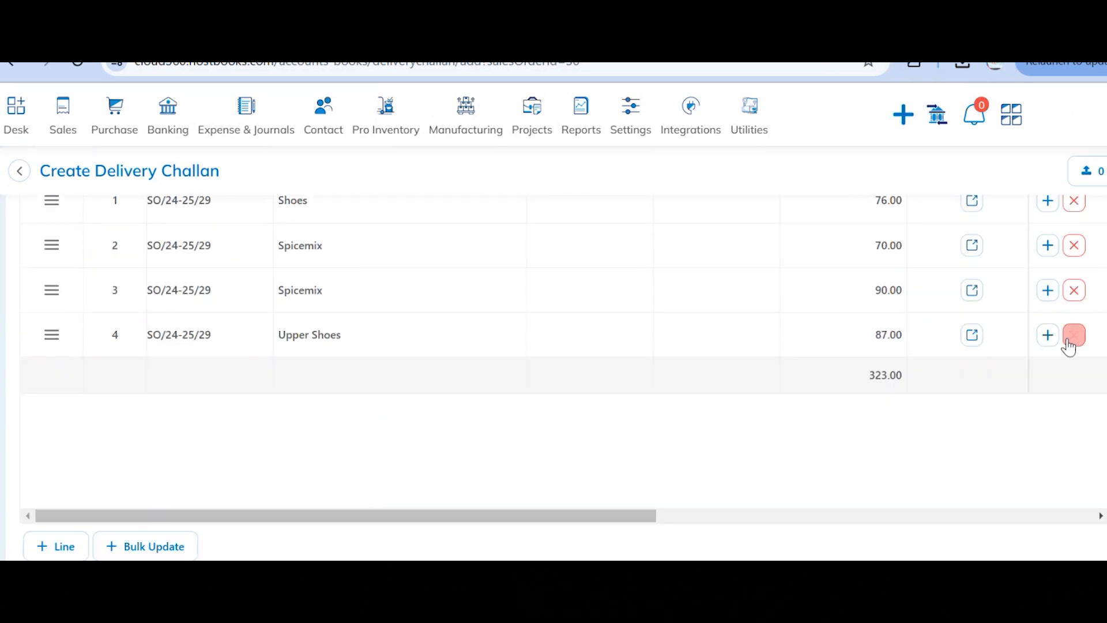
{"action": "left_click", "coordinate": [1071, 340]}
{"action": "left_click", "coordinate": [1071, 291]}
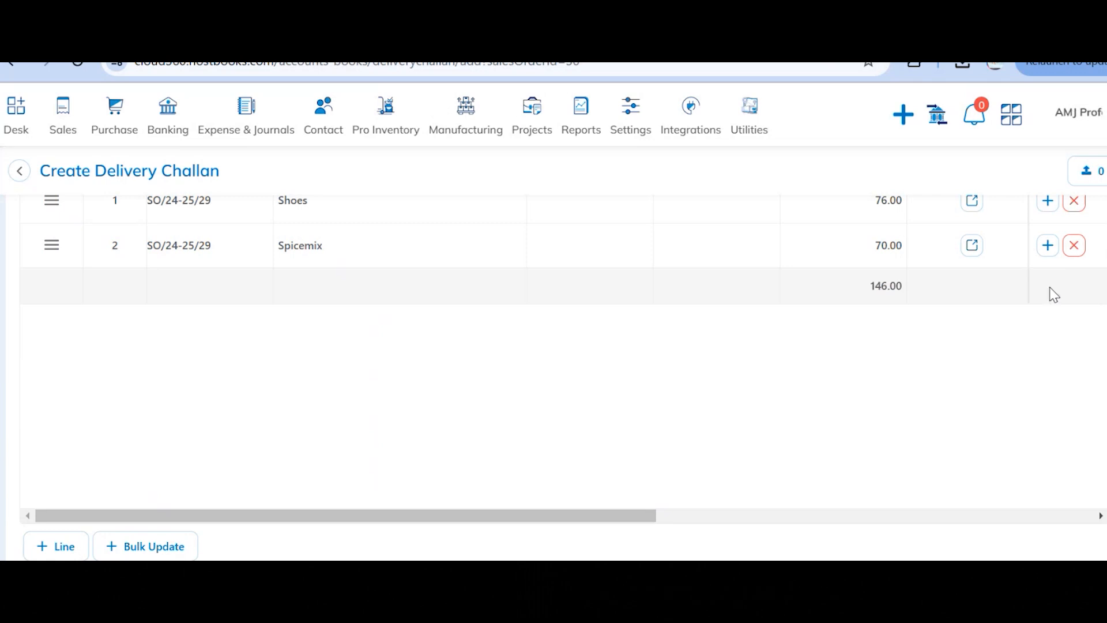
{"action": "left_click", "coordinate": [1074, 246]}
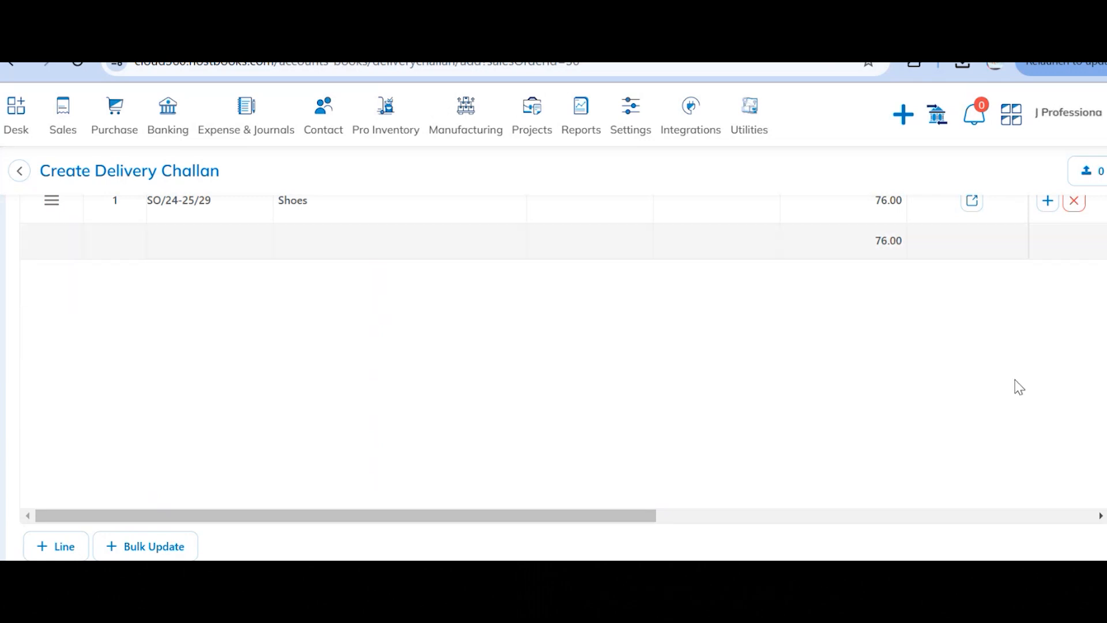
- Approve the delivery challan and go to the Desk dashboard
{"action": "left_click", "coordinate": [1050, 594]}
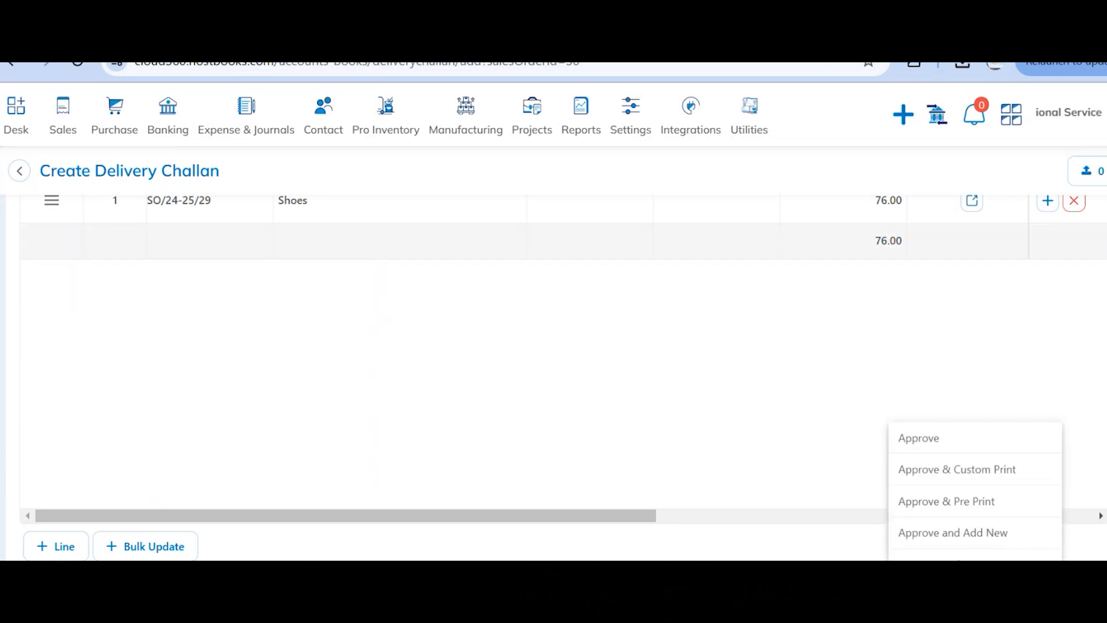
{"action": "left_click", "coordinate": [962, 448]}
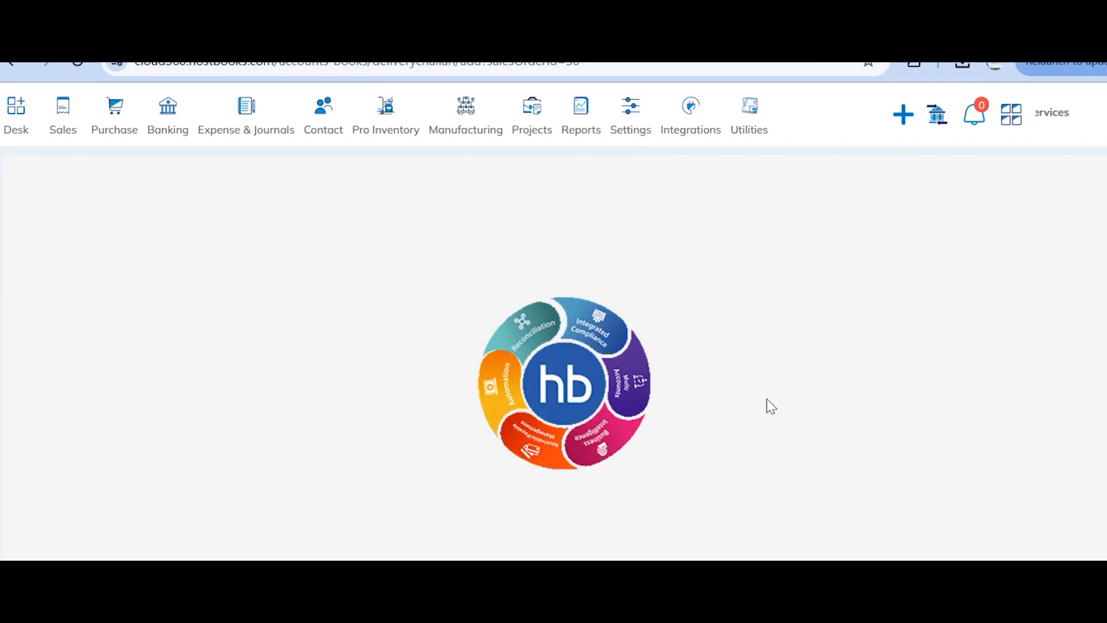
{"action": "left_click", "coordinate": [13, 138]}
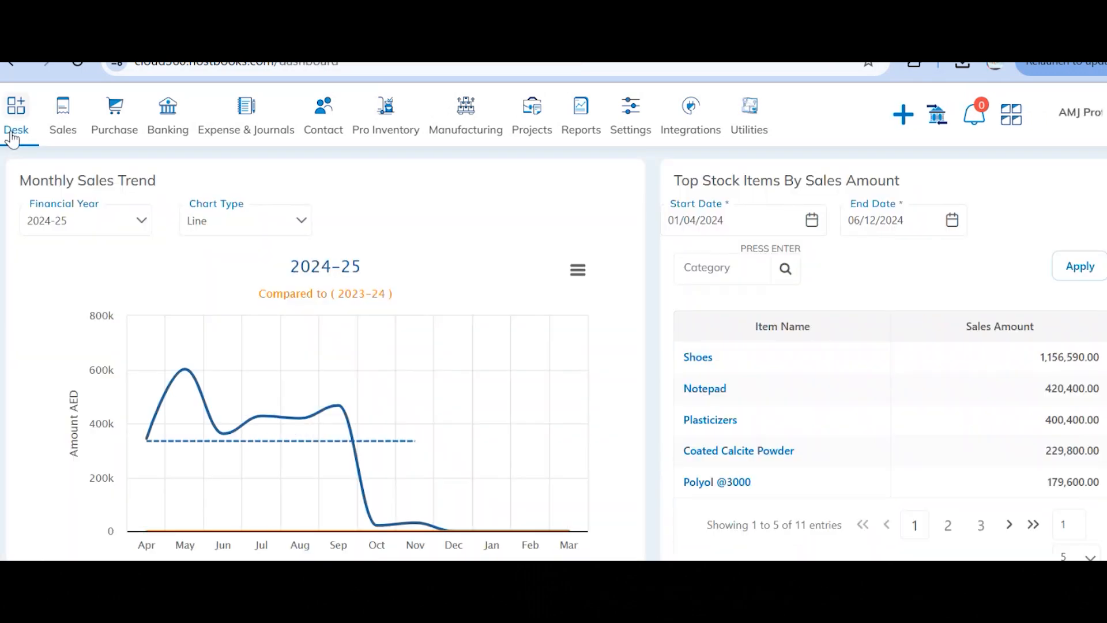